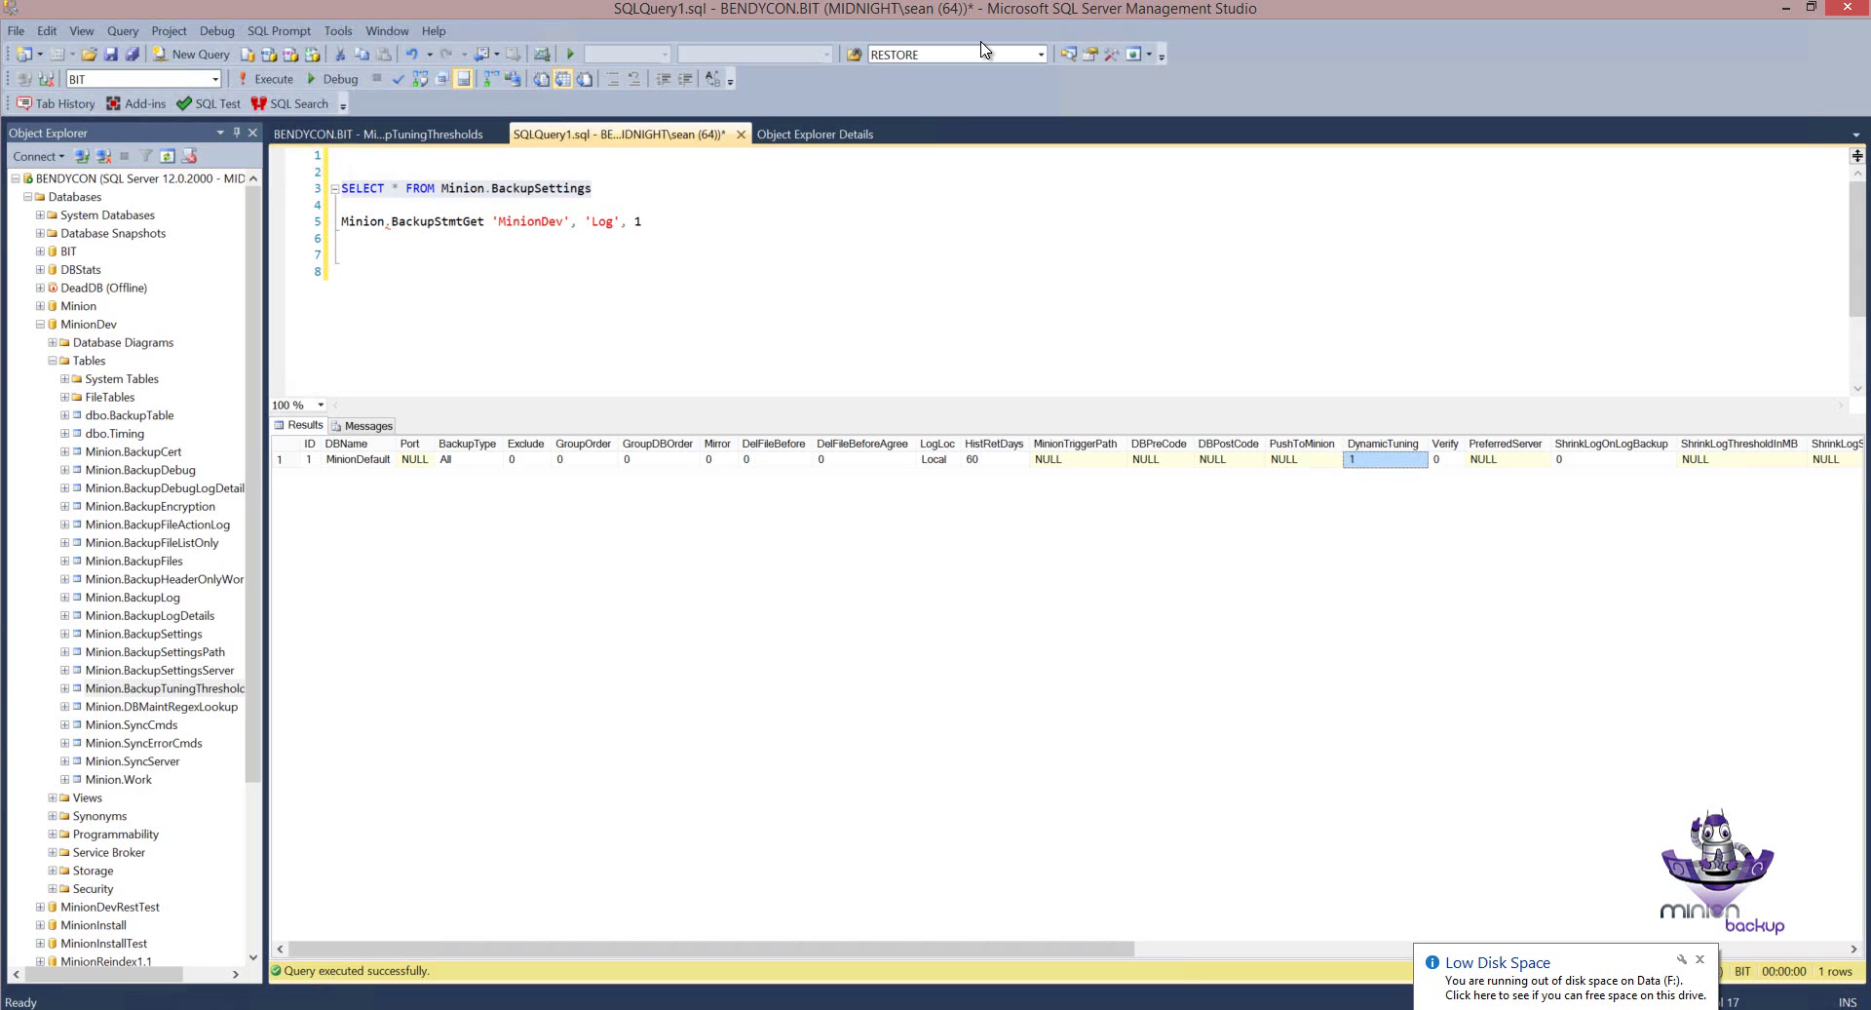
Dismiss the disk space notification and review the DynamicTuning setting in the Minion.BackupSettings query results.
click(1700, 959)
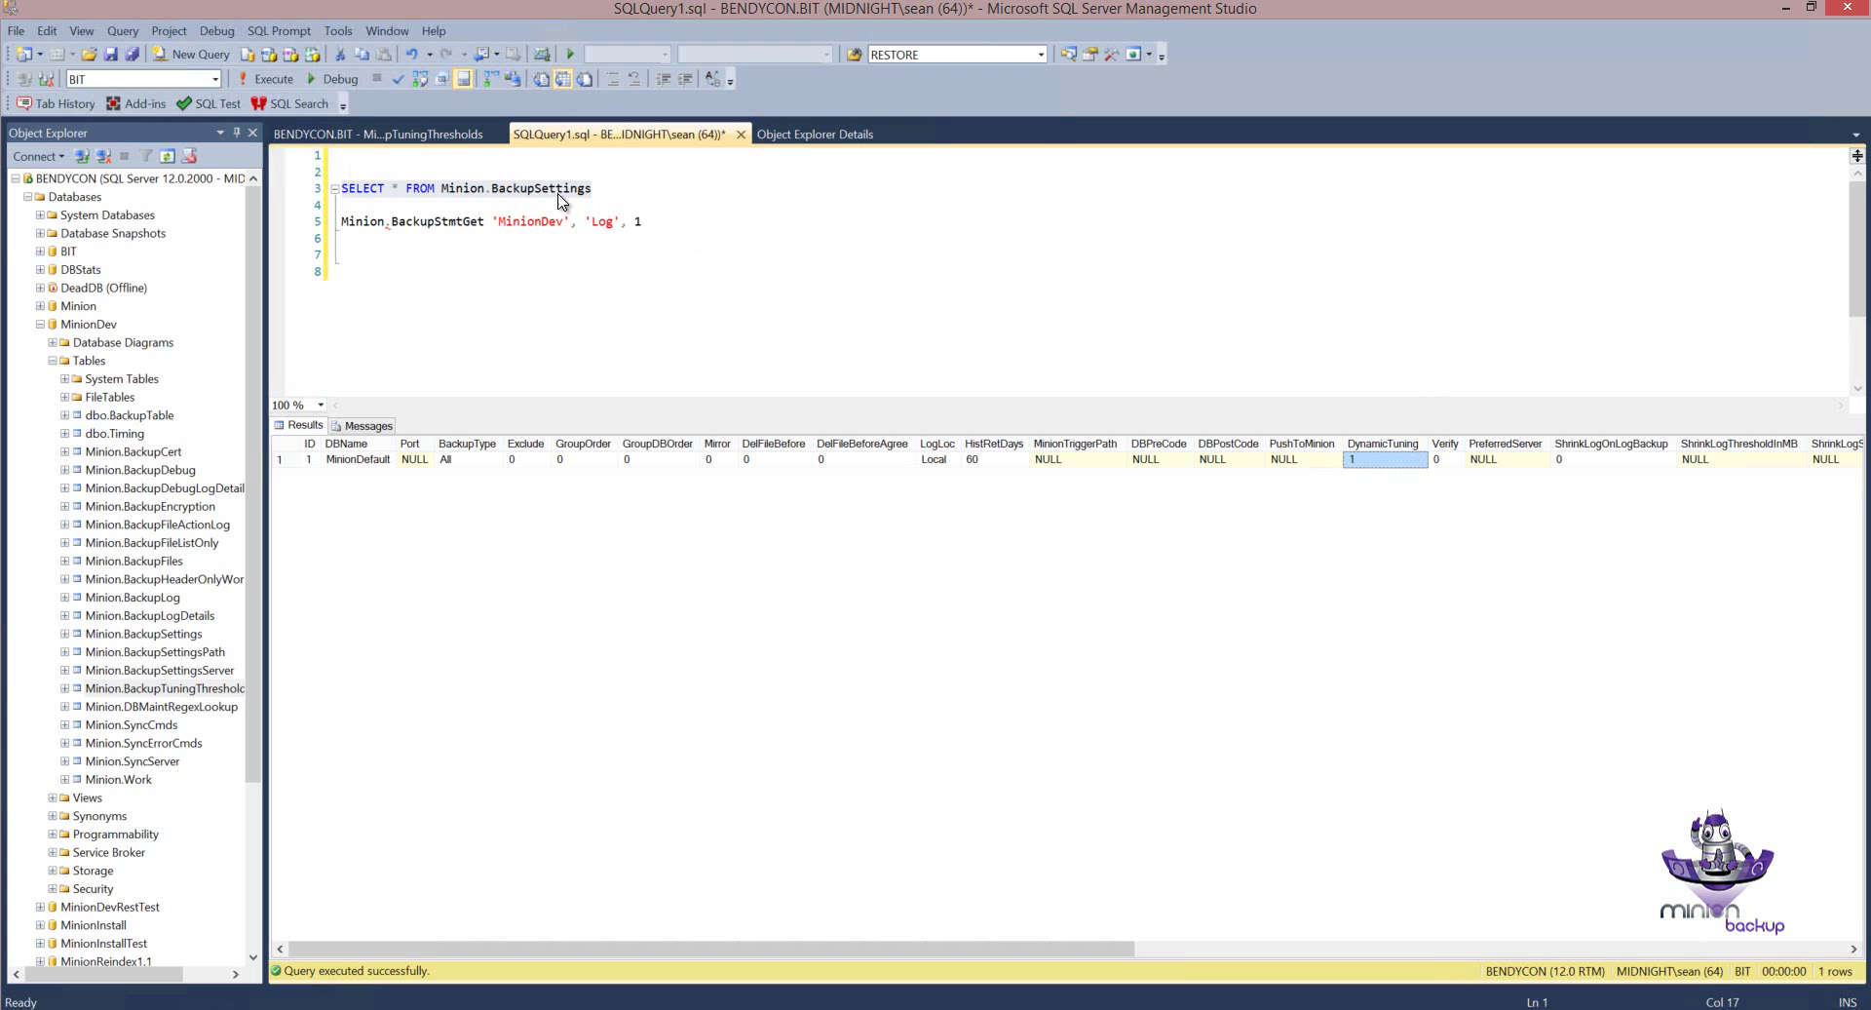
click(614, 189)
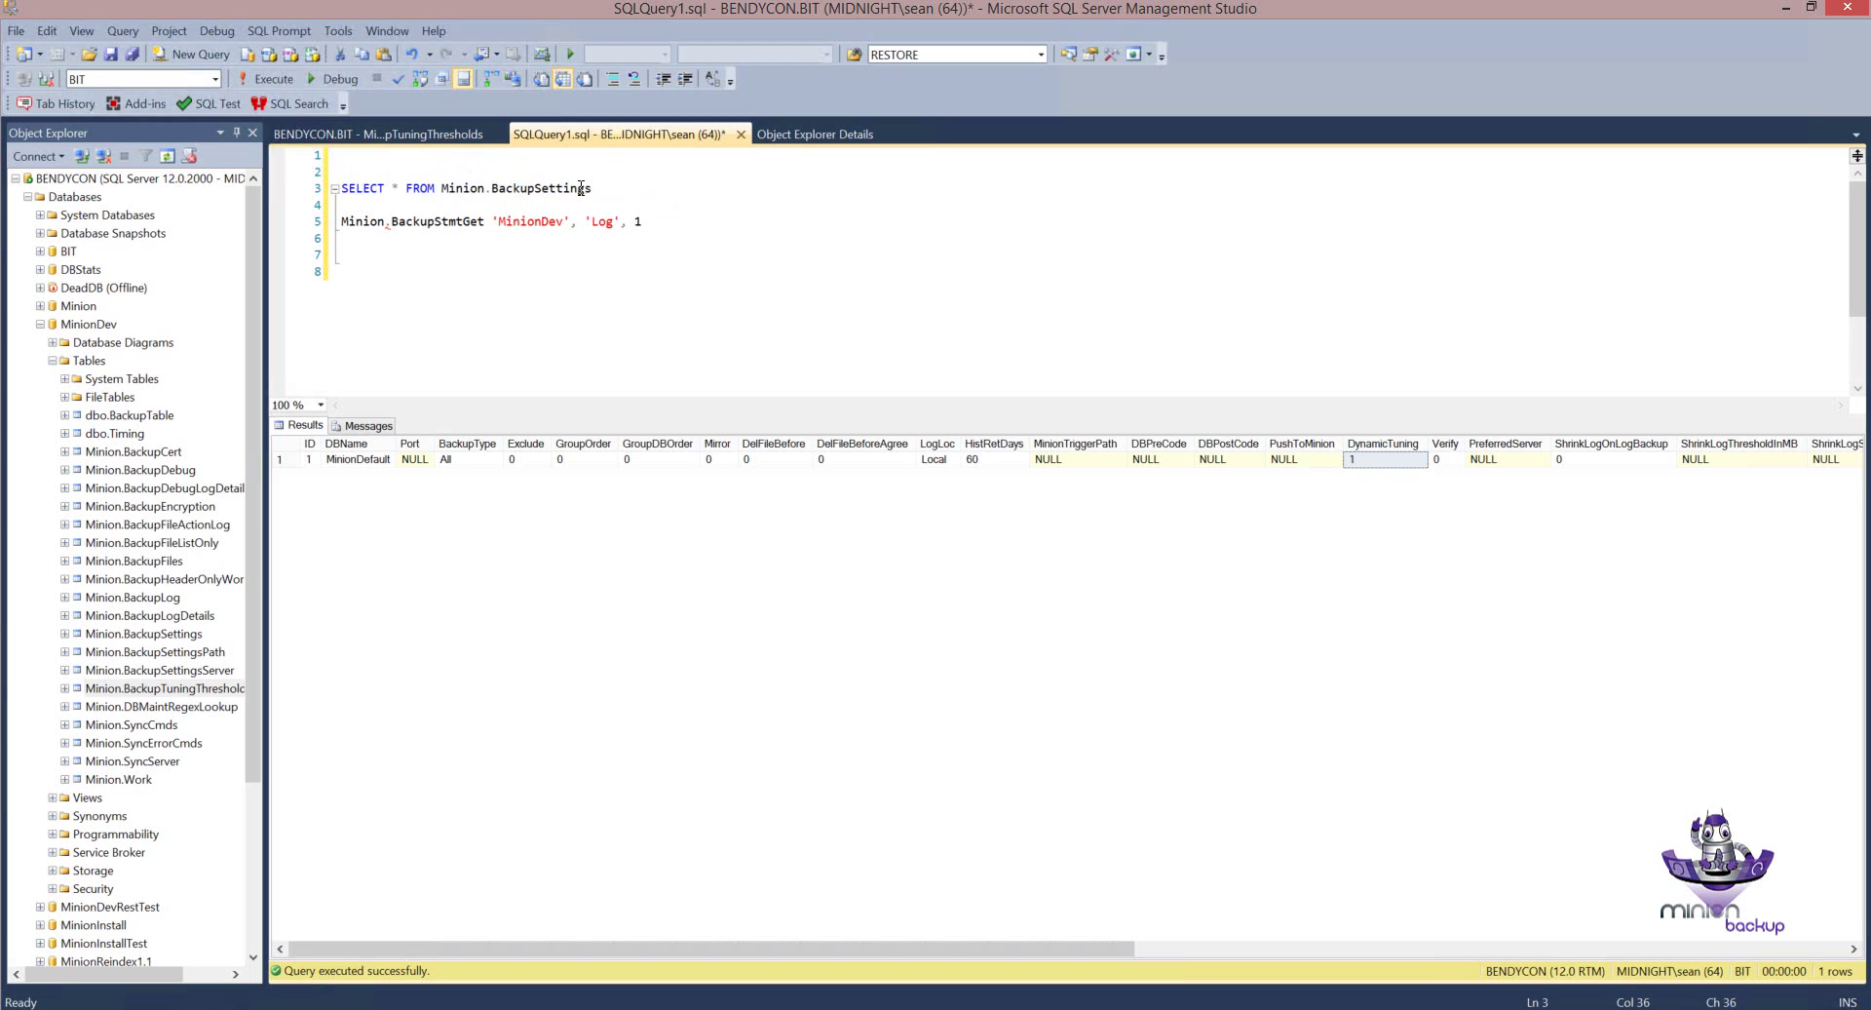
double_click(582, 189)
click(603, 188)
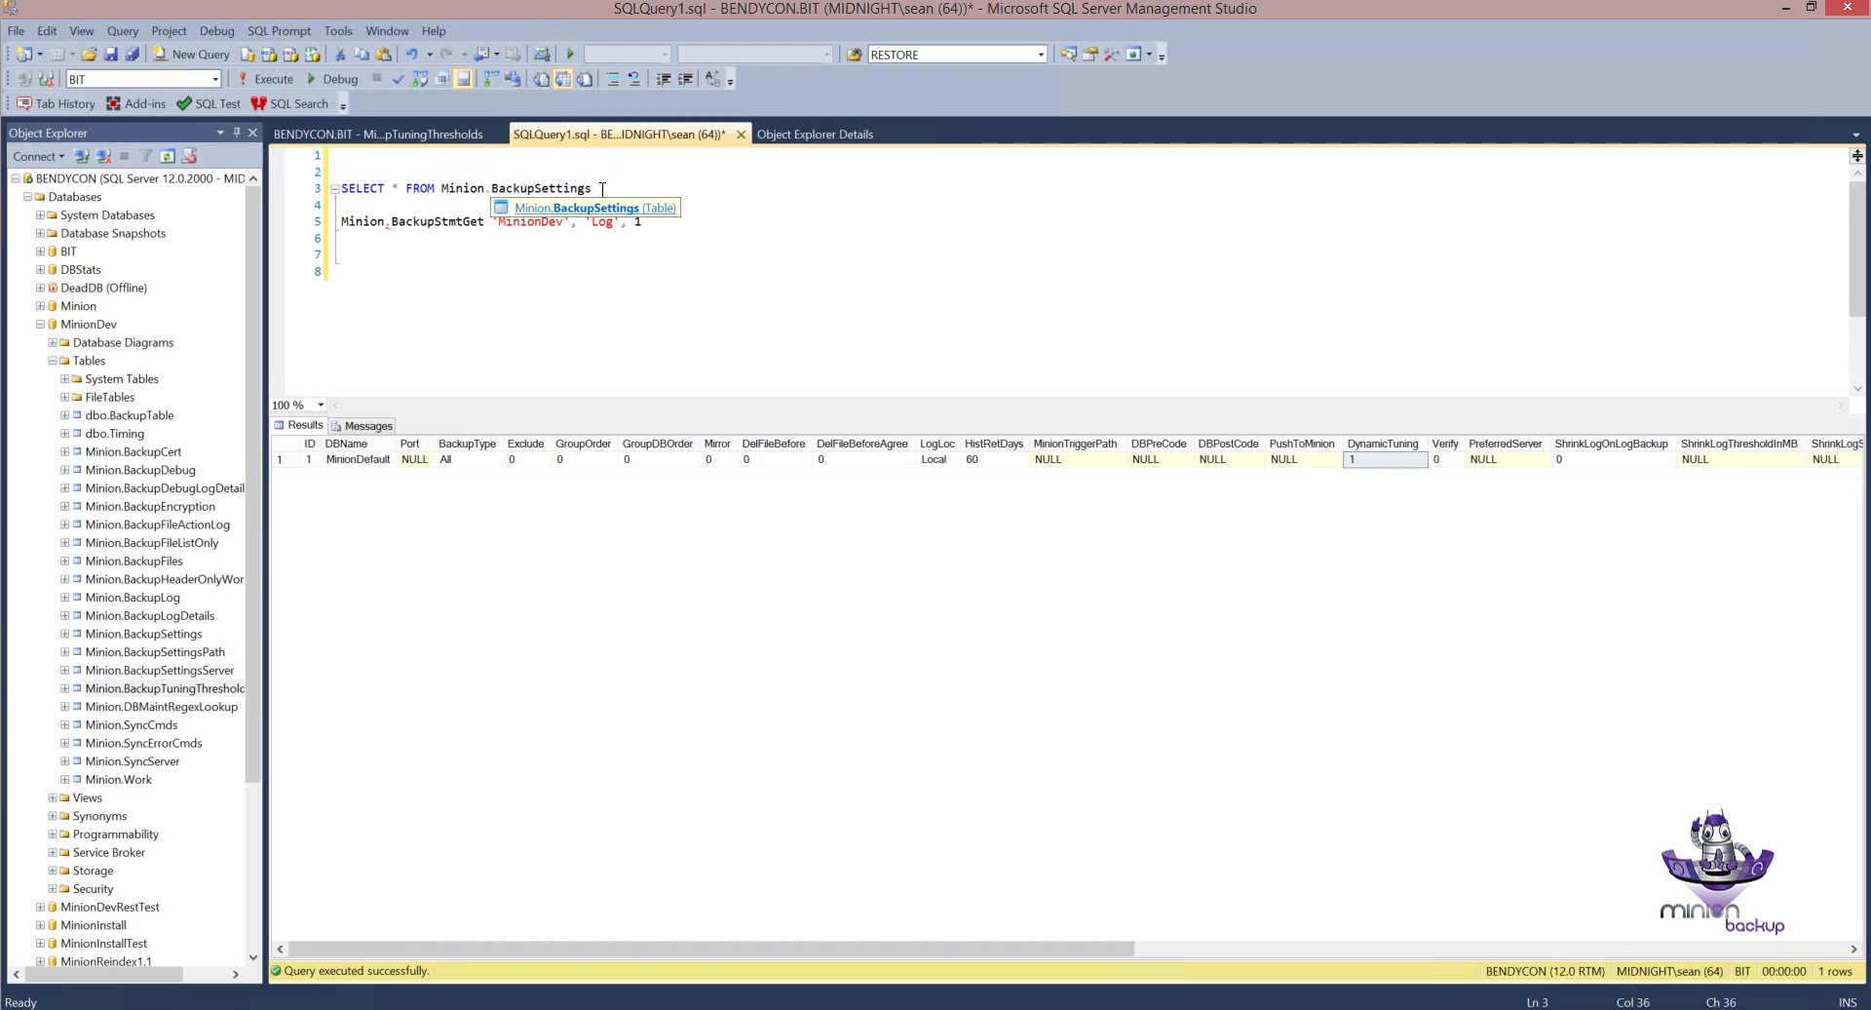
click(1376, 458)
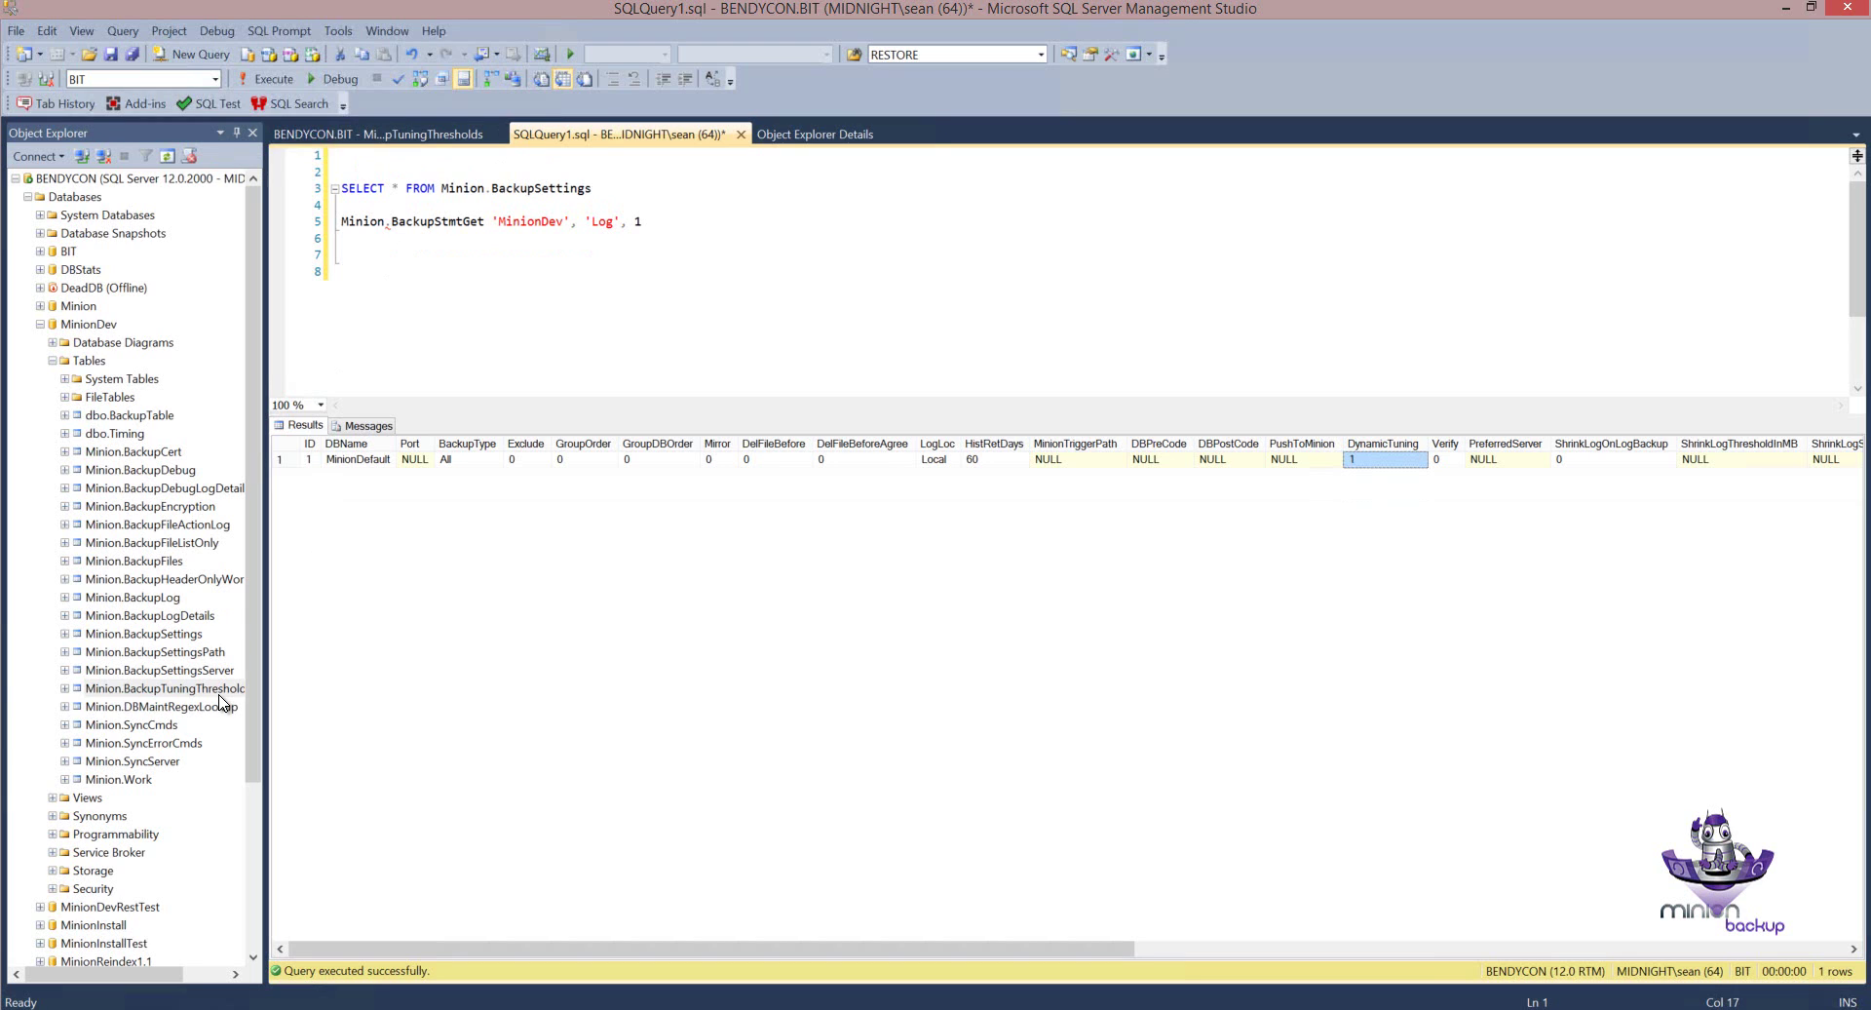
Switch to the Minion.BackupTuningThresholds table data and widen the BackupType column to show its full header.
click(359, 142)
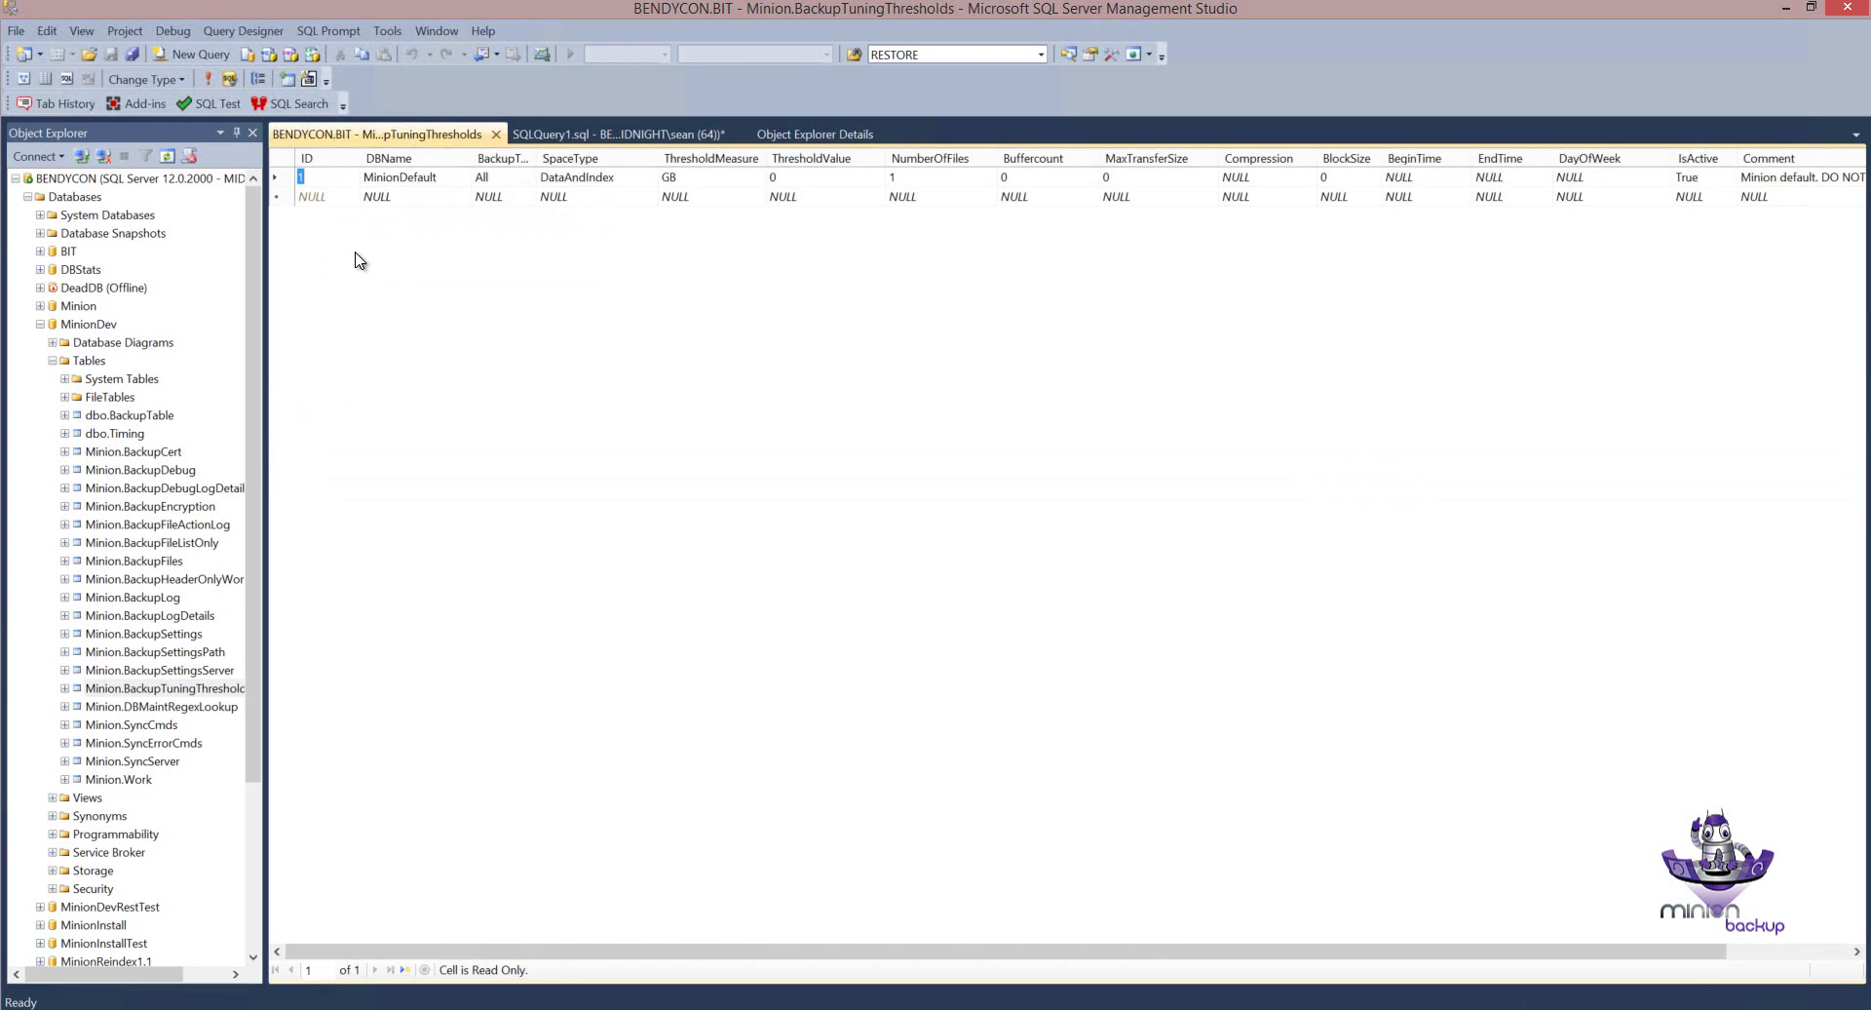
click(386, 180)
key(ctrl+c)
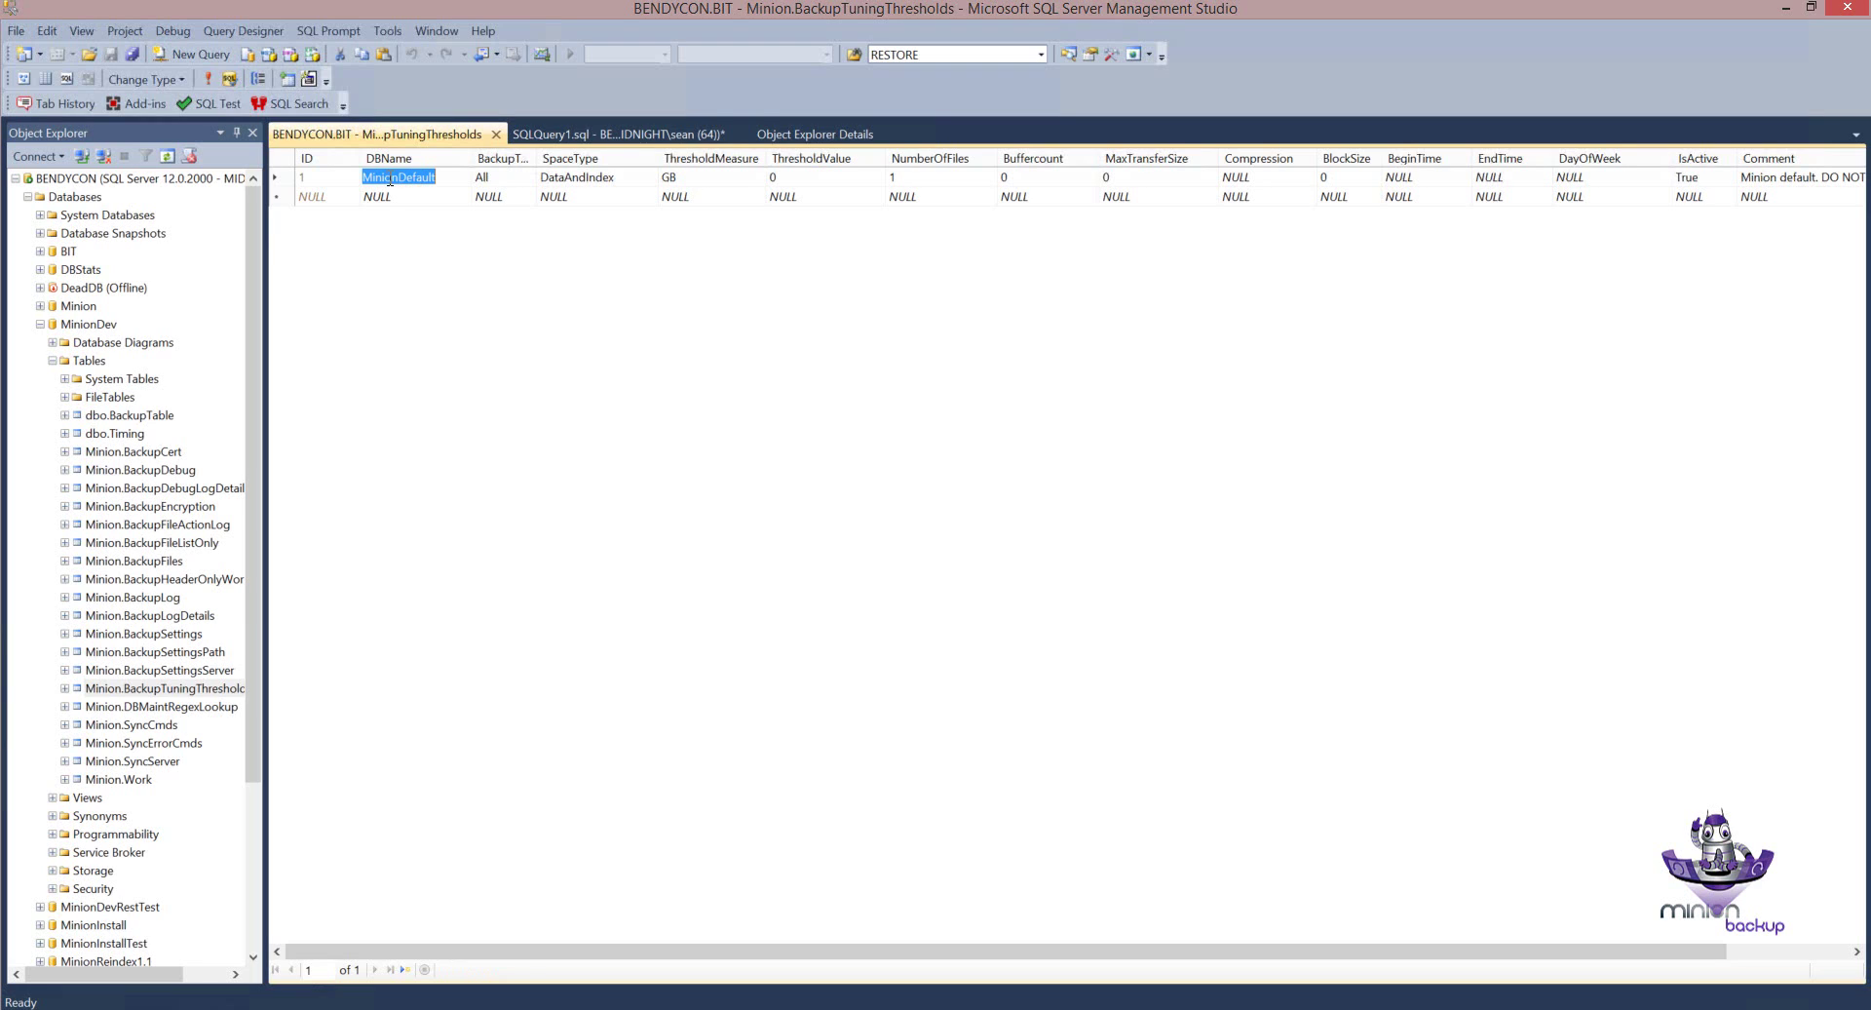
click(456, 183)
mouse_move(536, 160)
mouse_down()
mouse_move(597, 159)
mouse_move(558, 159)
mouse_up()
key(ctrl+a)
key(Delete)
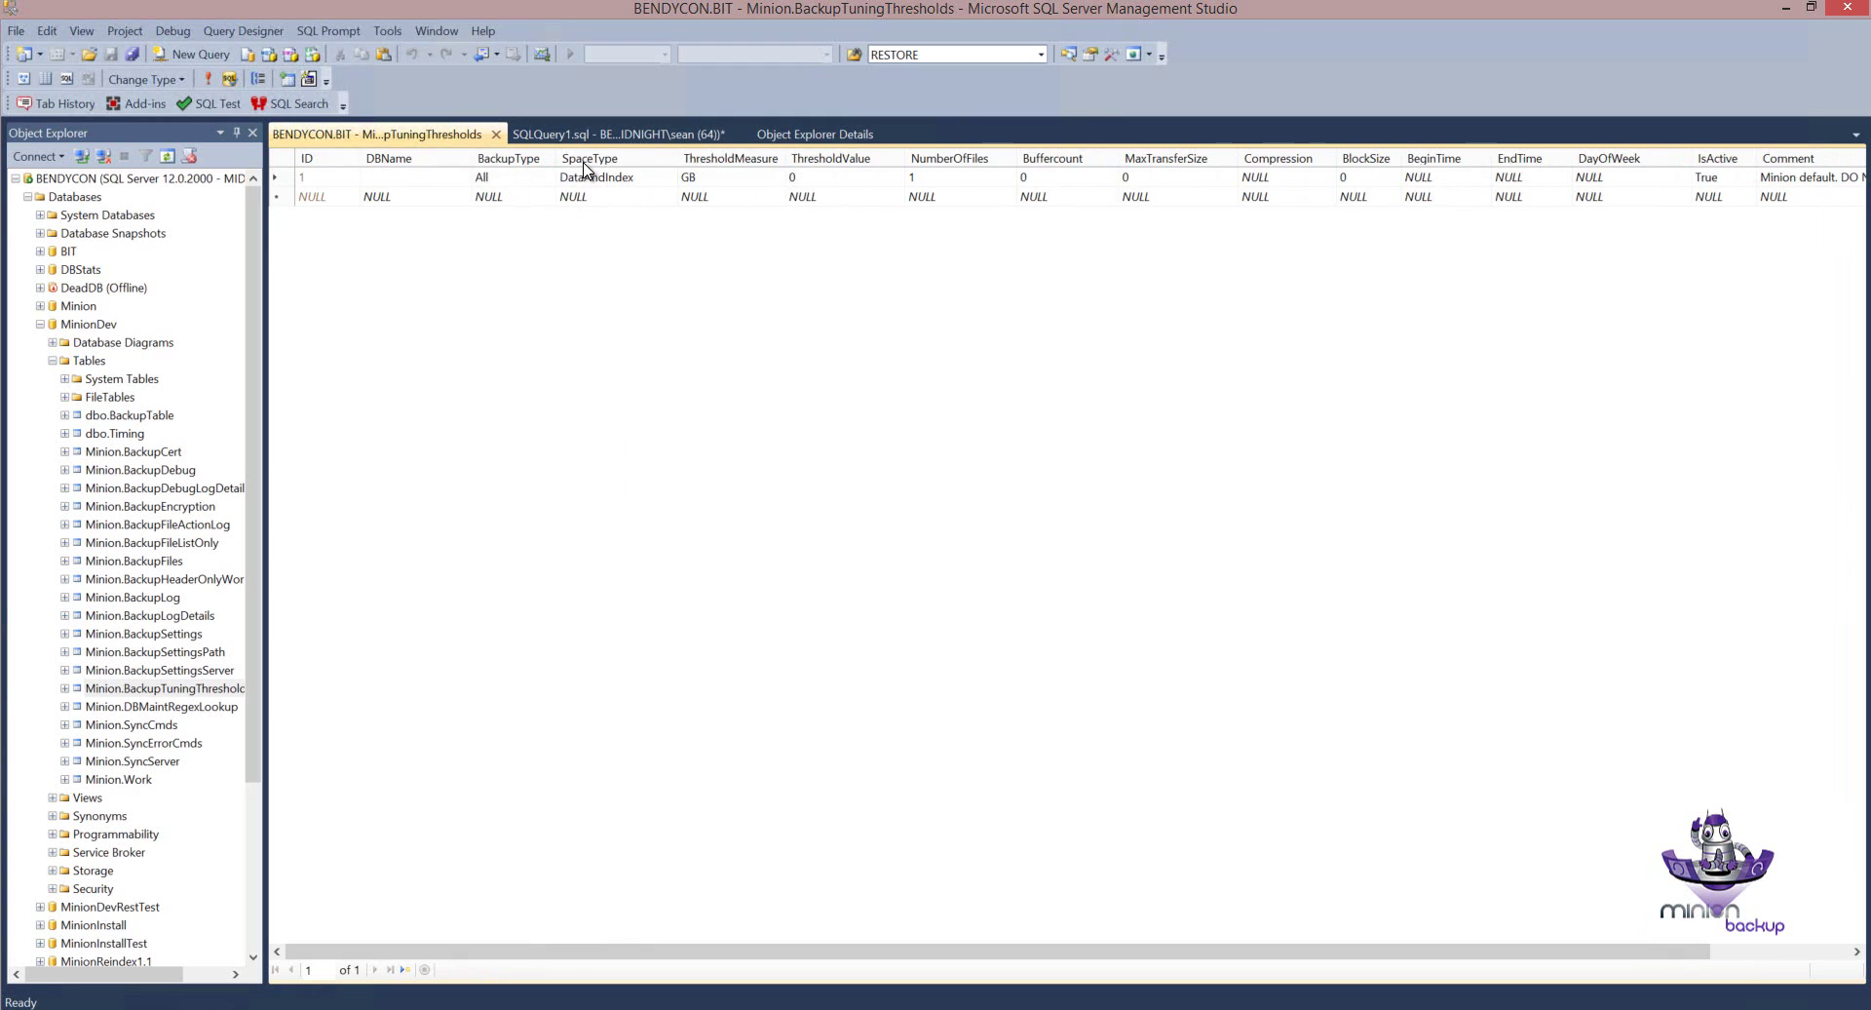
key(ctrl+z)
Examine the SpaceType value of the MinionDefault threshold row.
click(643, 176)
click(643, 177)
click(583, 178)
click(653, 175)
Check the Size and Space Available of the MinionDev database in its properties, leaving them without changes.
right_click(76, 325)
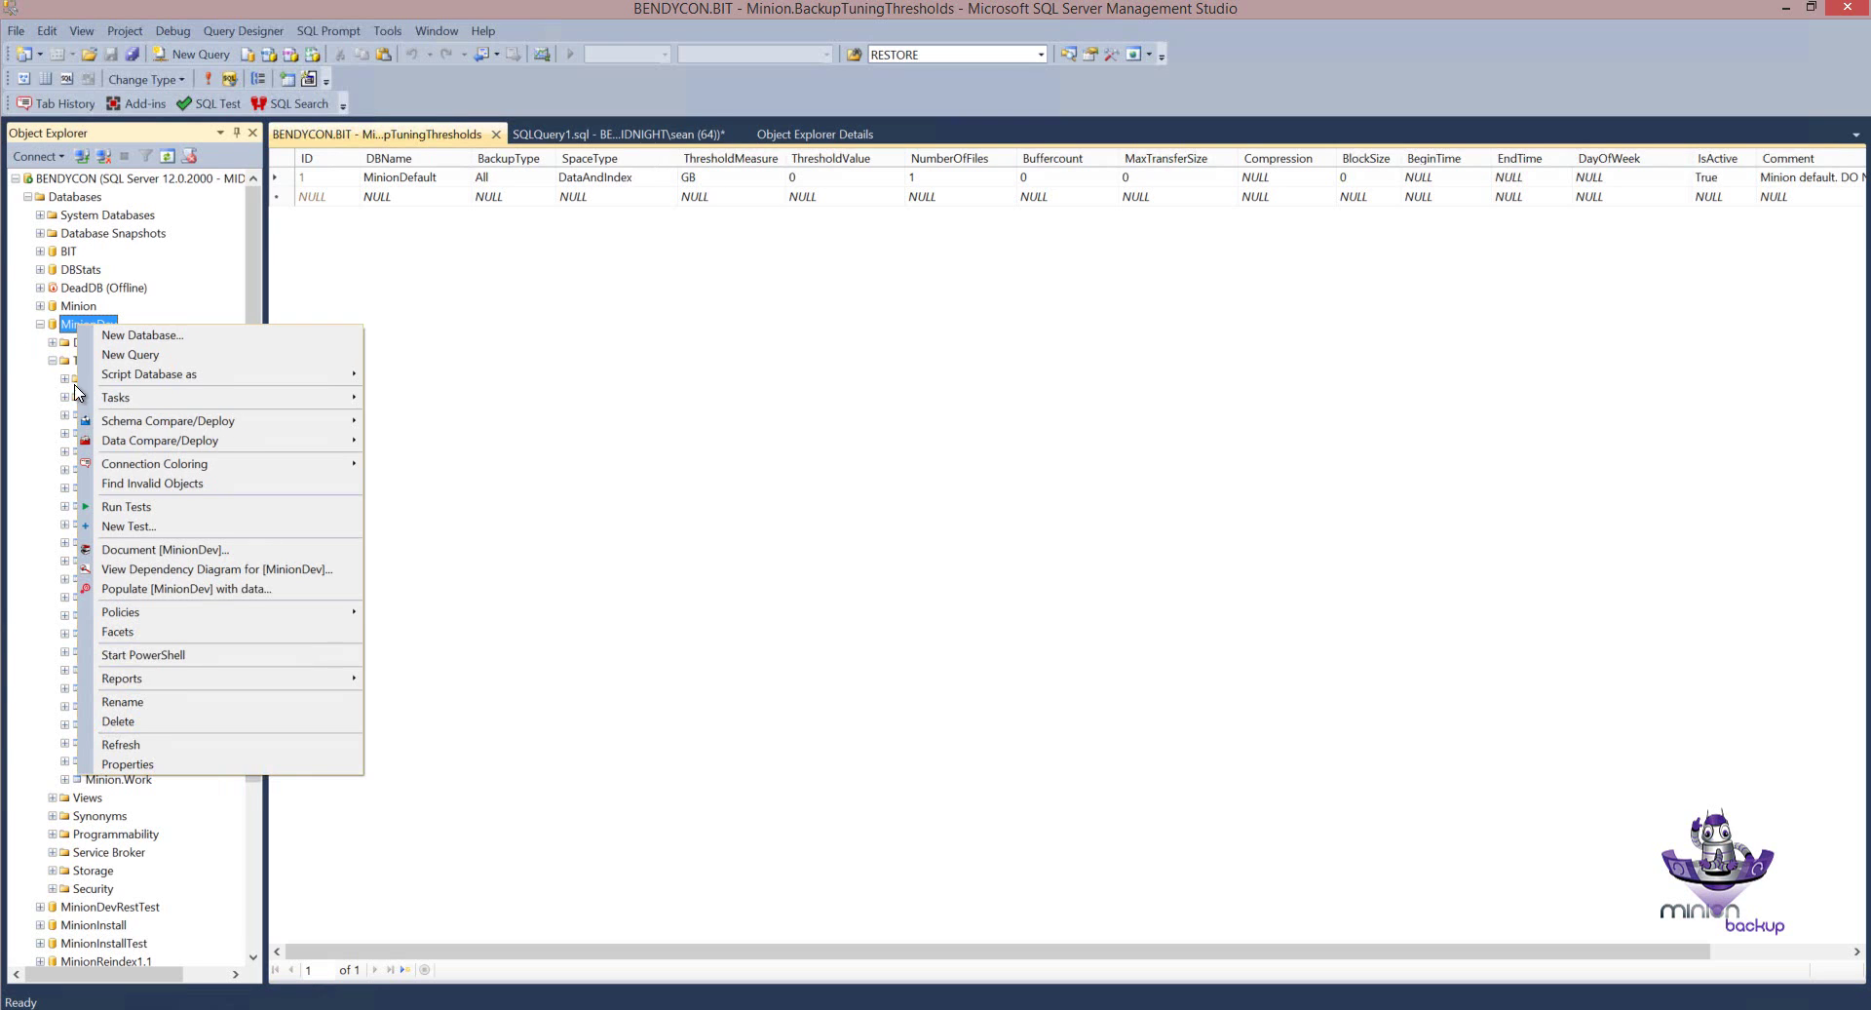
click(127, 764)
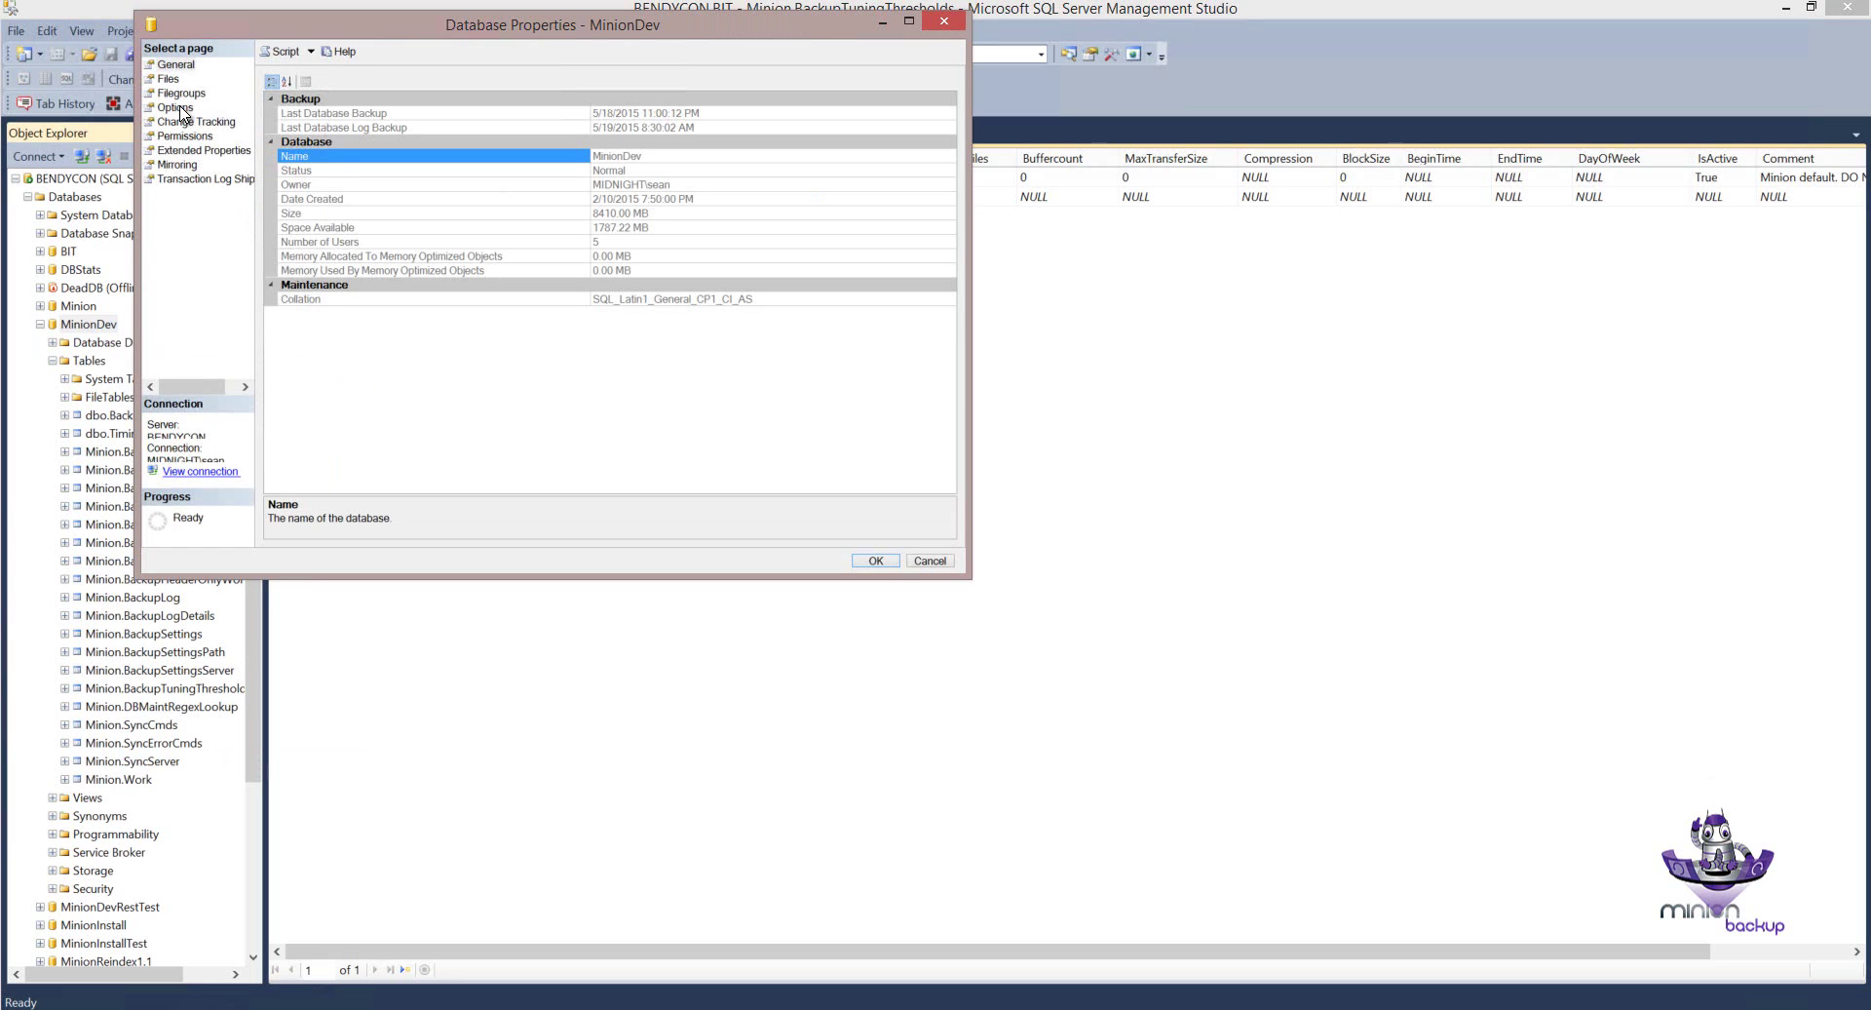
click(616, 213)
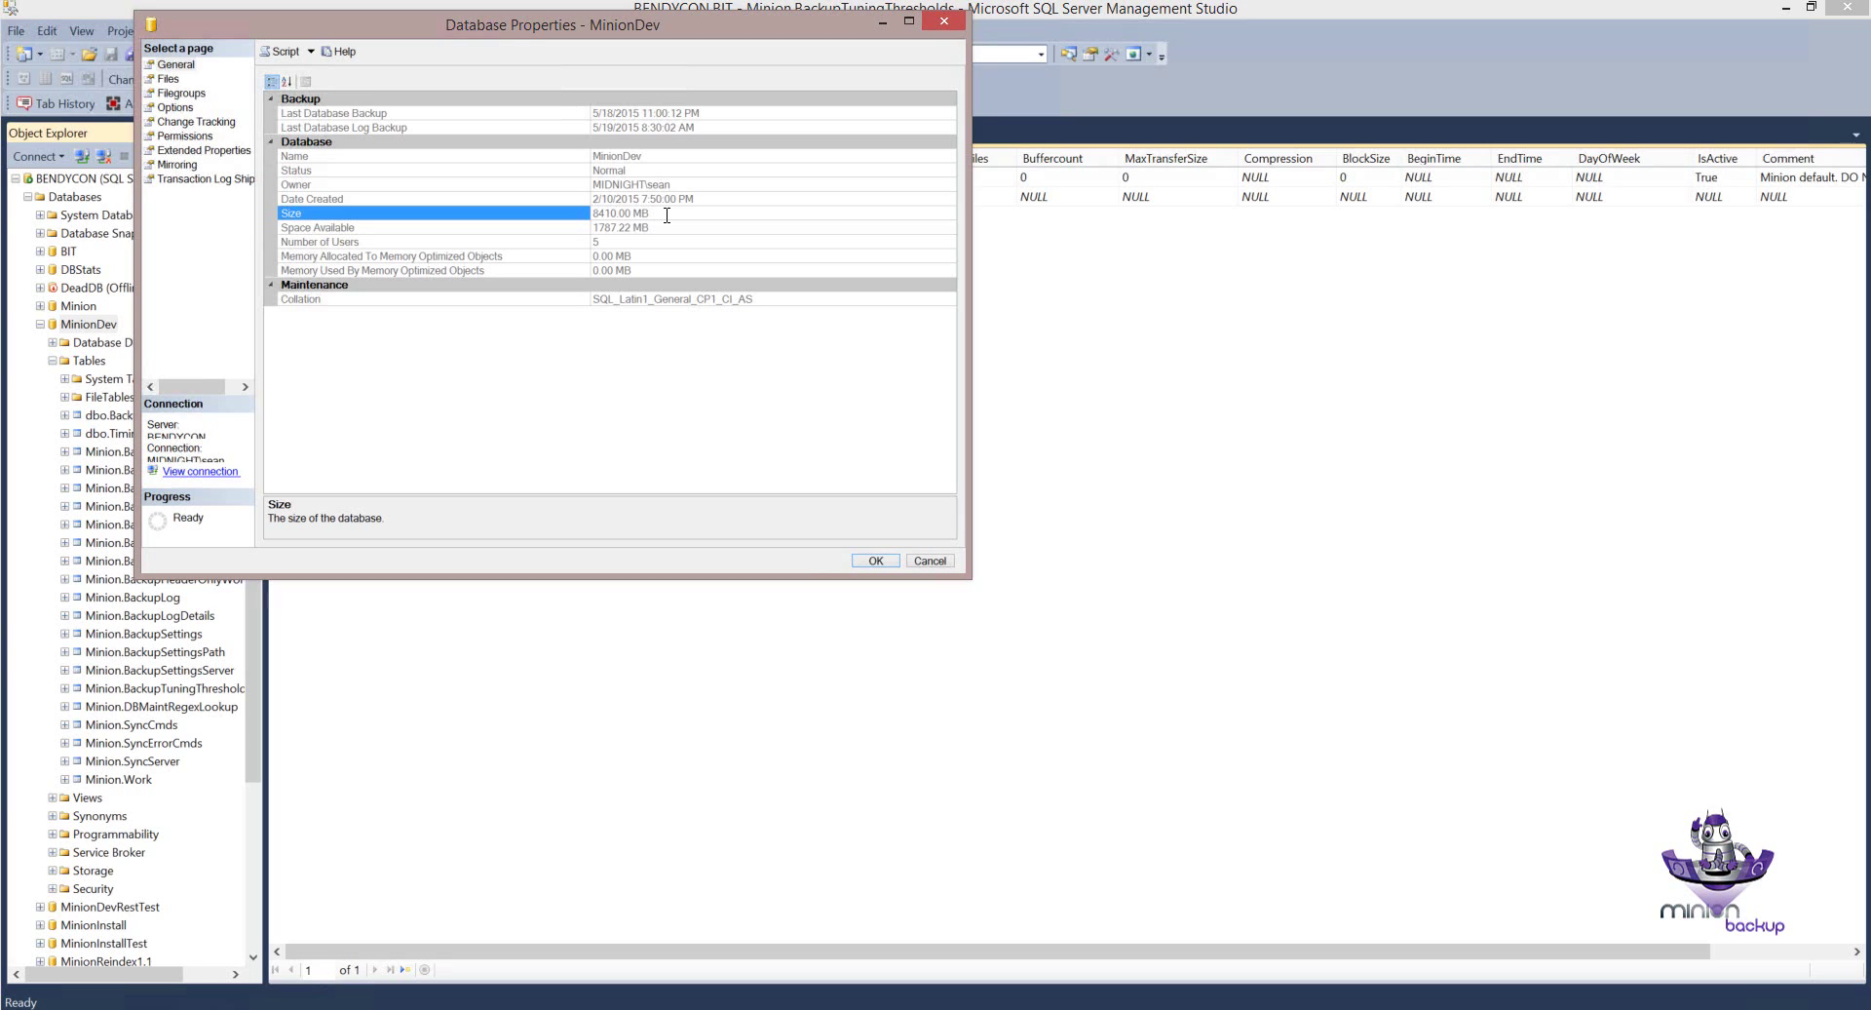
drag(667, 215, 591, 219)
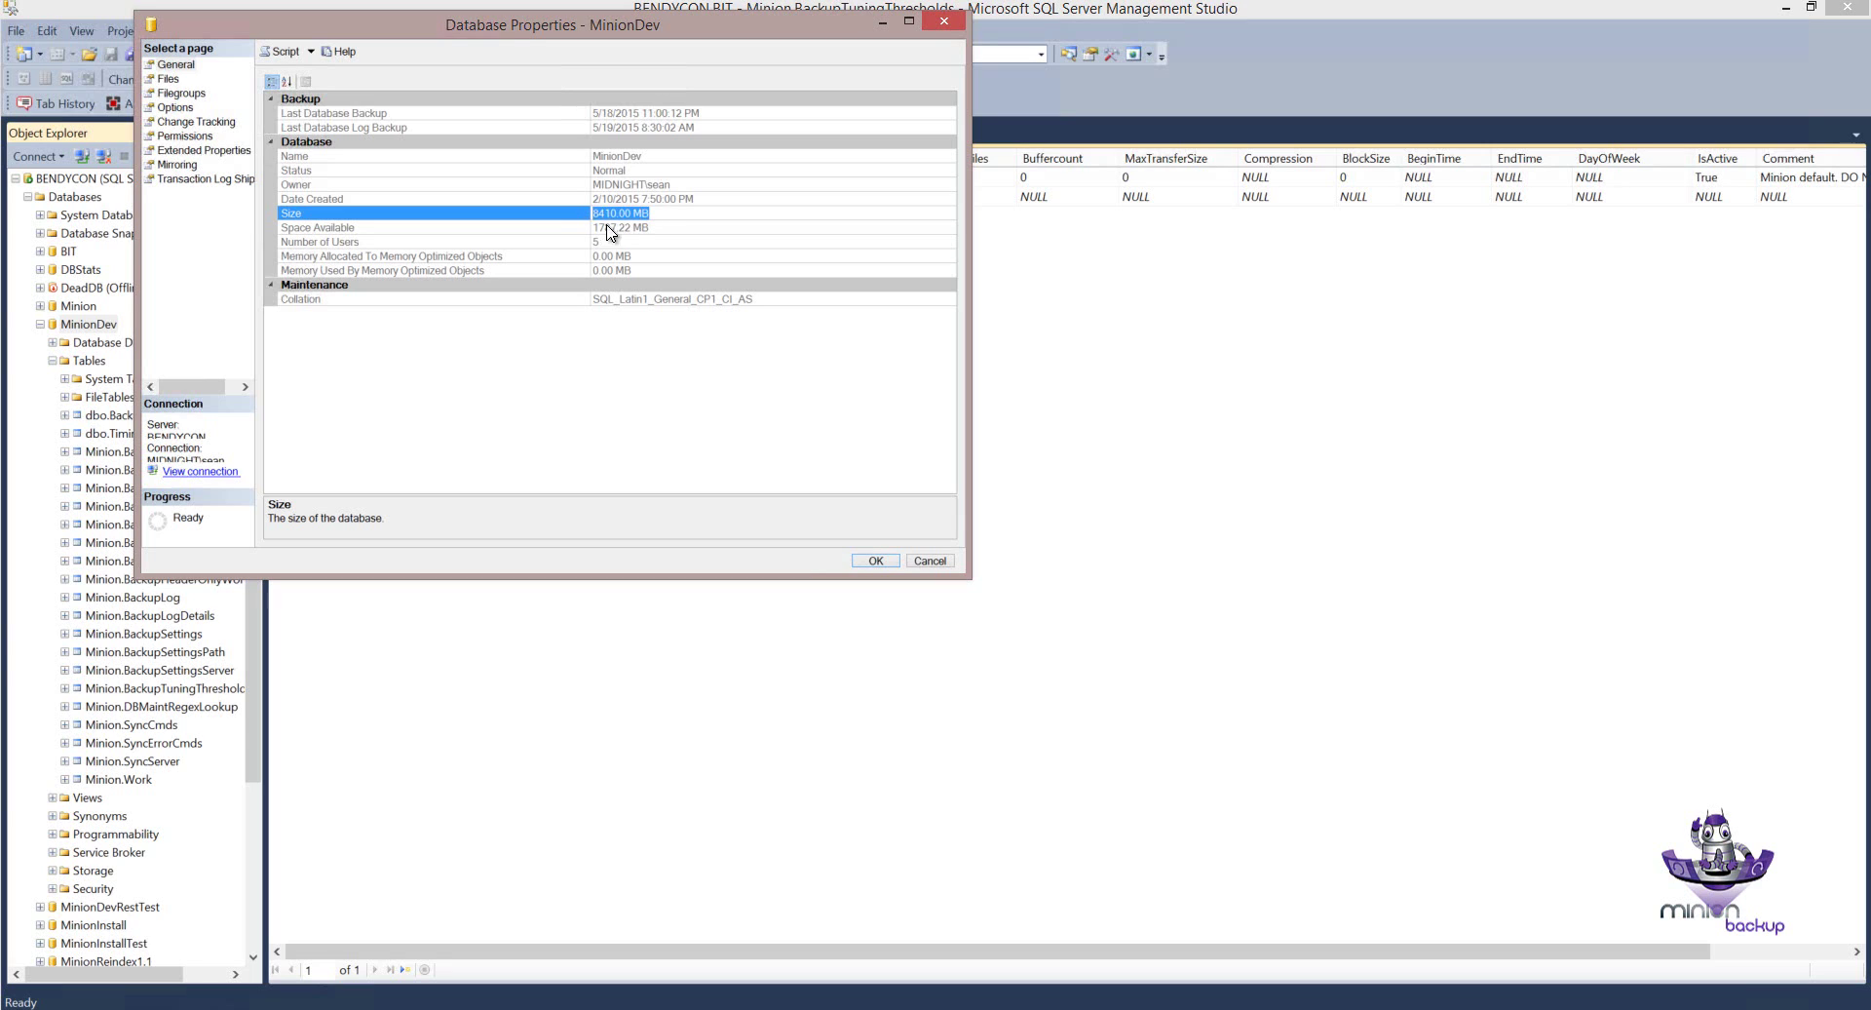
click(669, 216)
click(669, 228)
drag(666, 229, 589, 237)
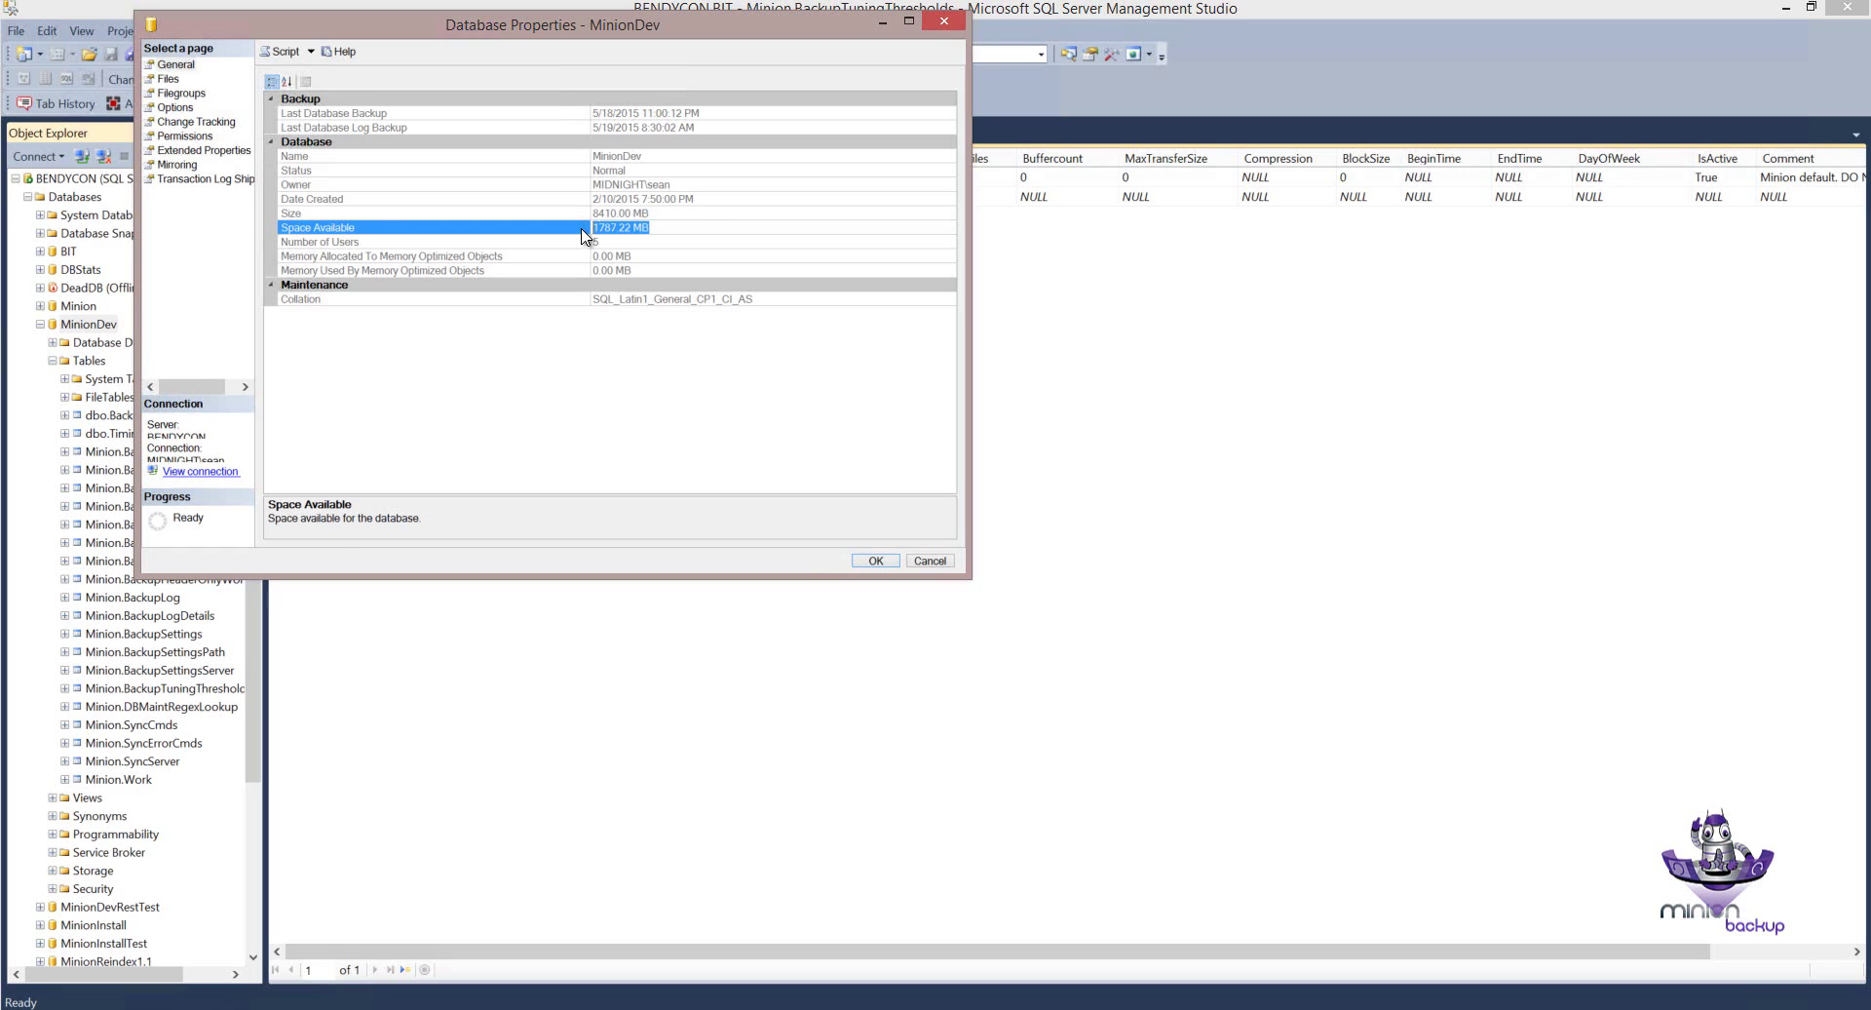
click(672, 229)
drag(648, 35, 693, 40)
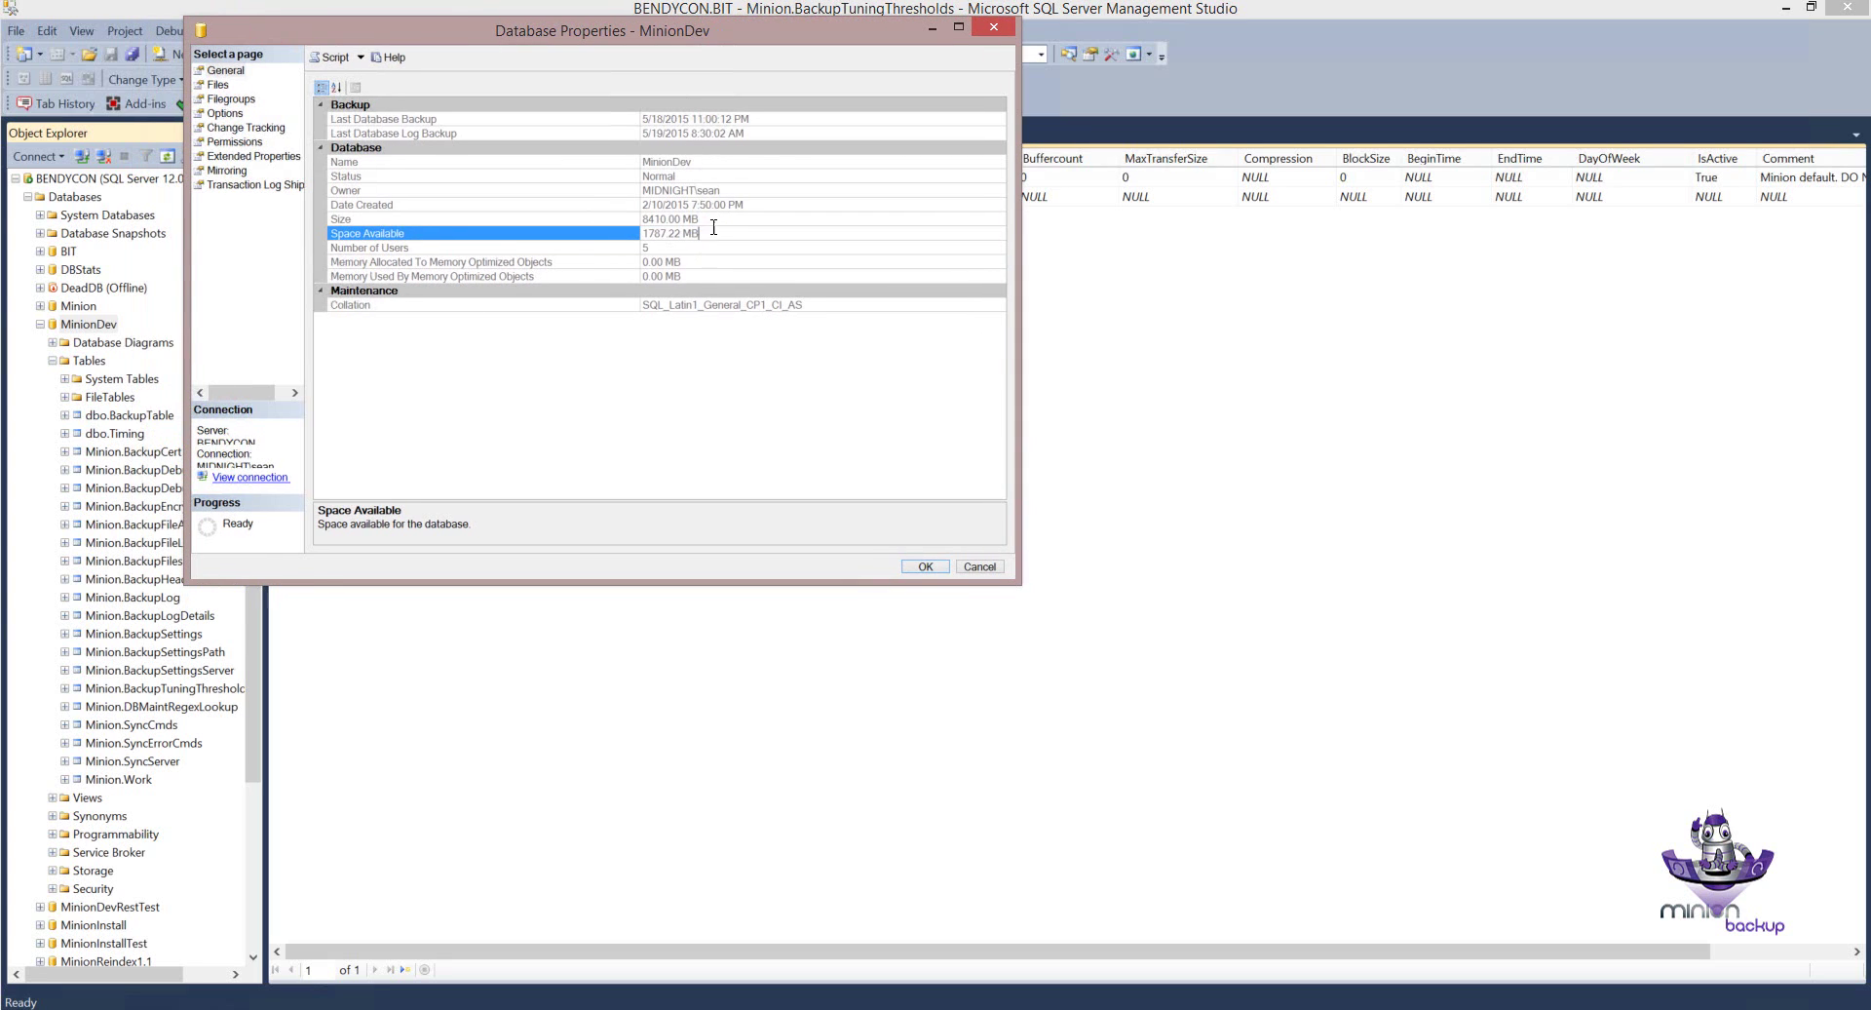
click(675, 220)
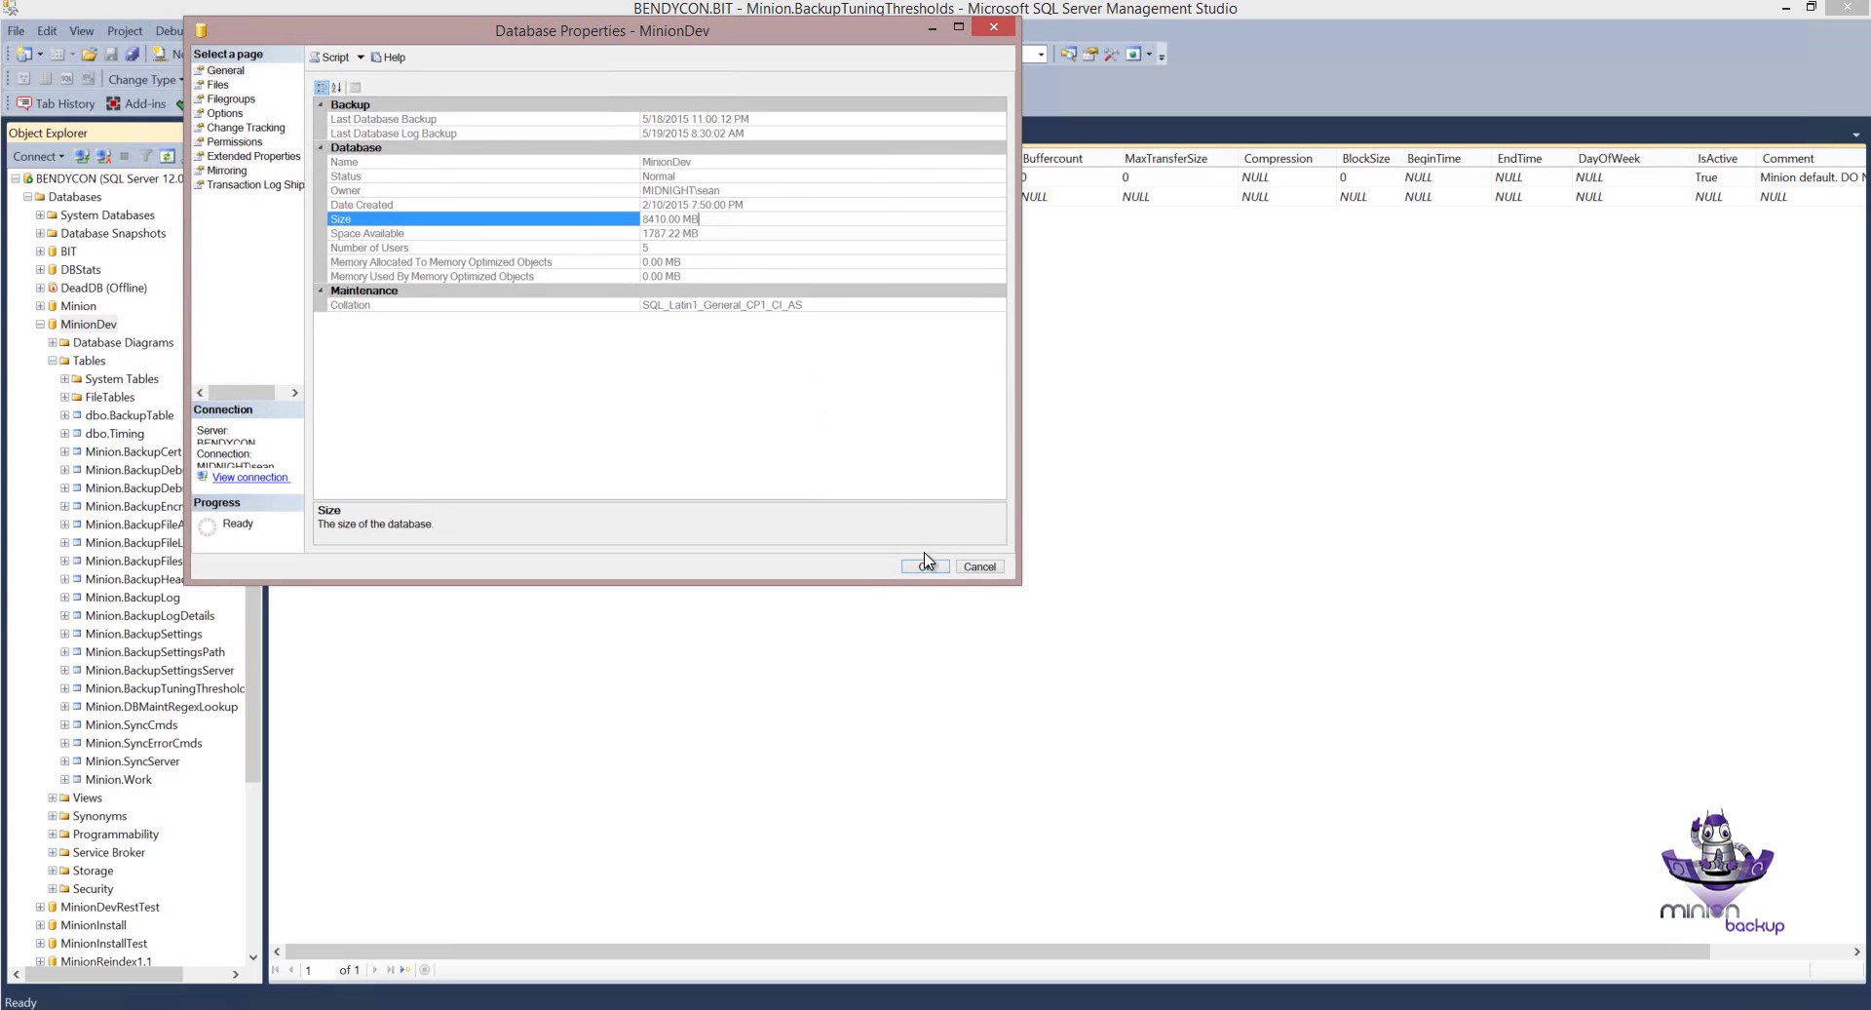
click(981, 569)
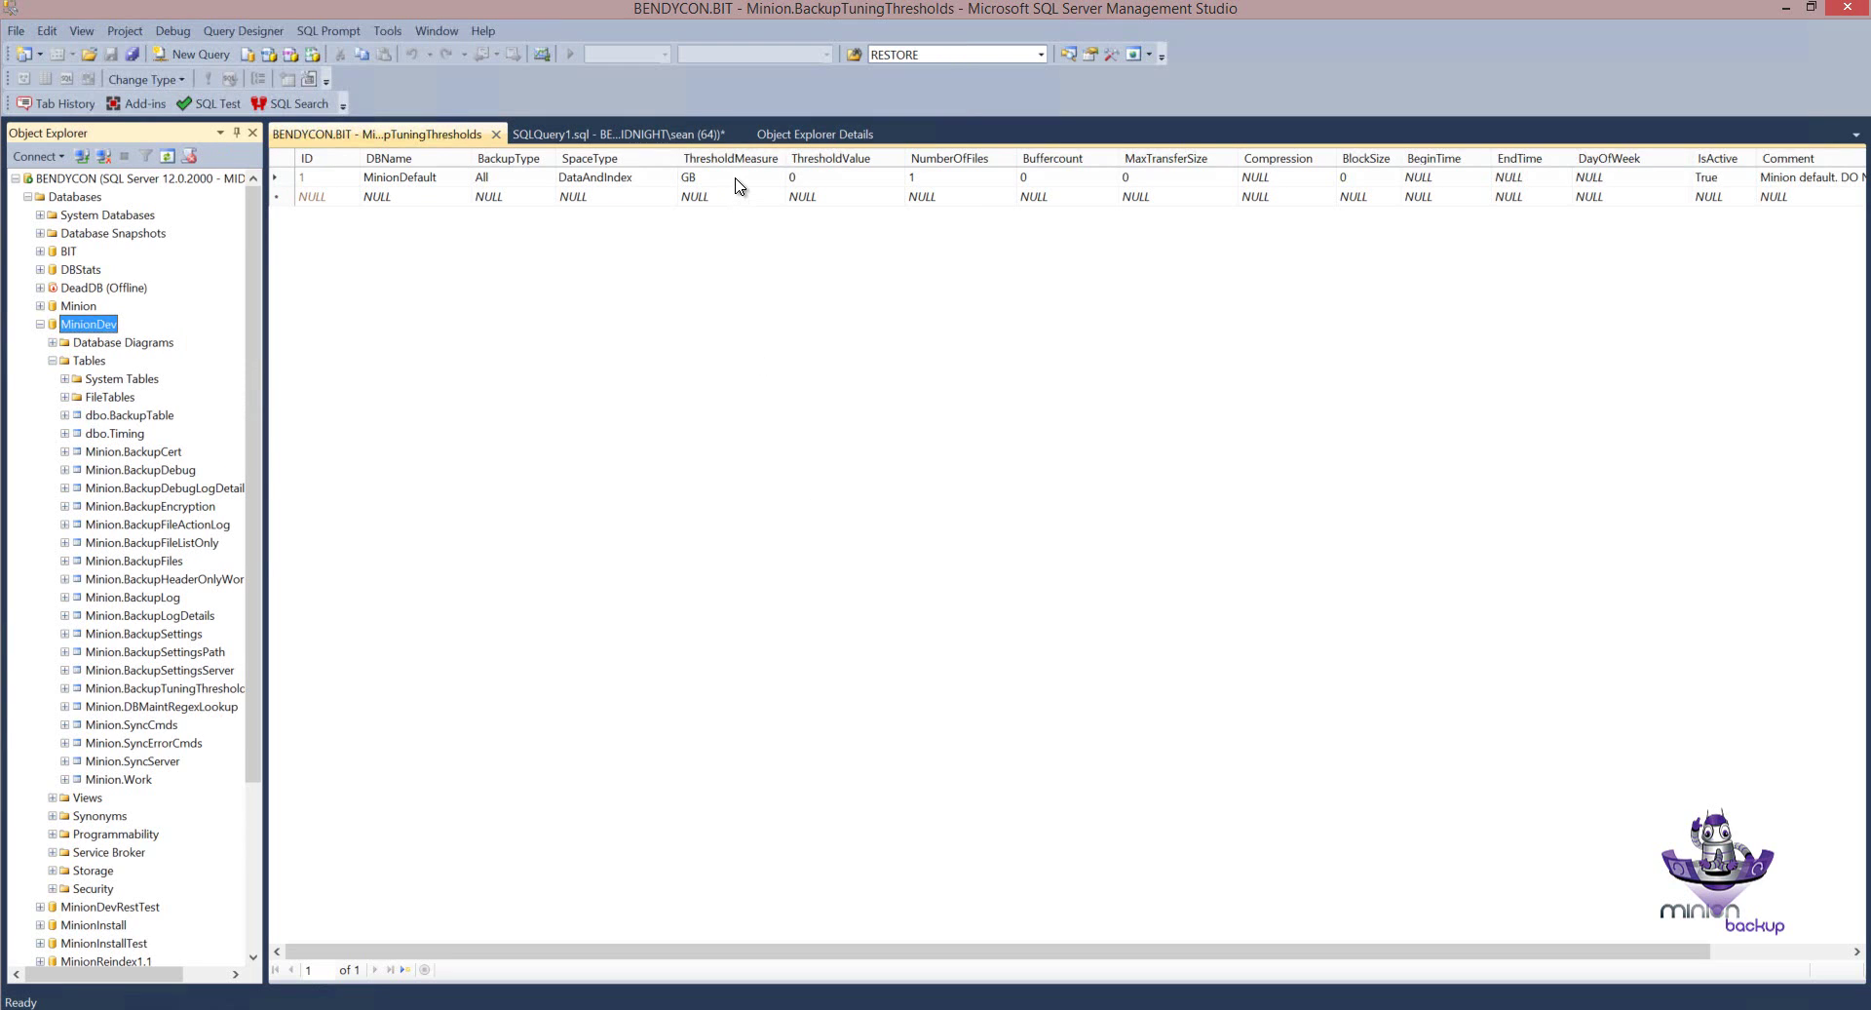
Review the SpaceType, ThresholdMeasure and ThresholdValue settings of the MinionDefault row.
click(645, 179)
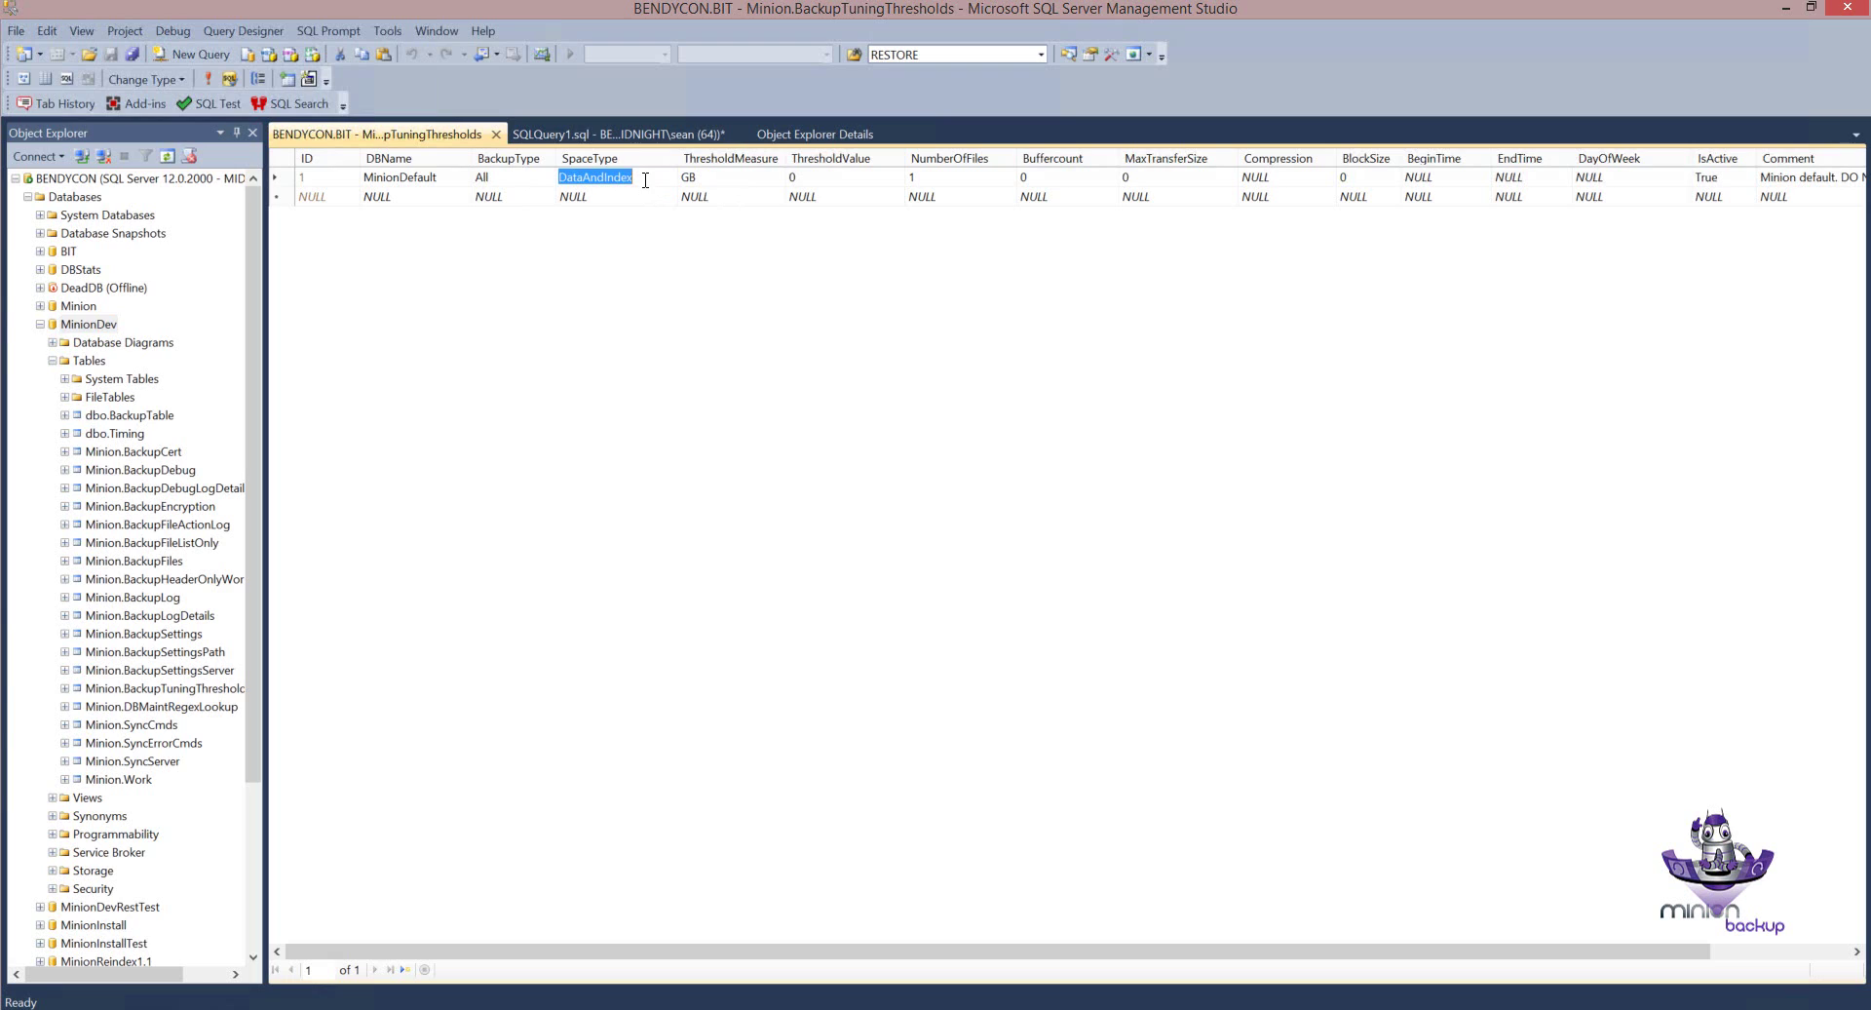
click(649, 180)
click(724, 176)
click(819, 181)
click(819, 180)
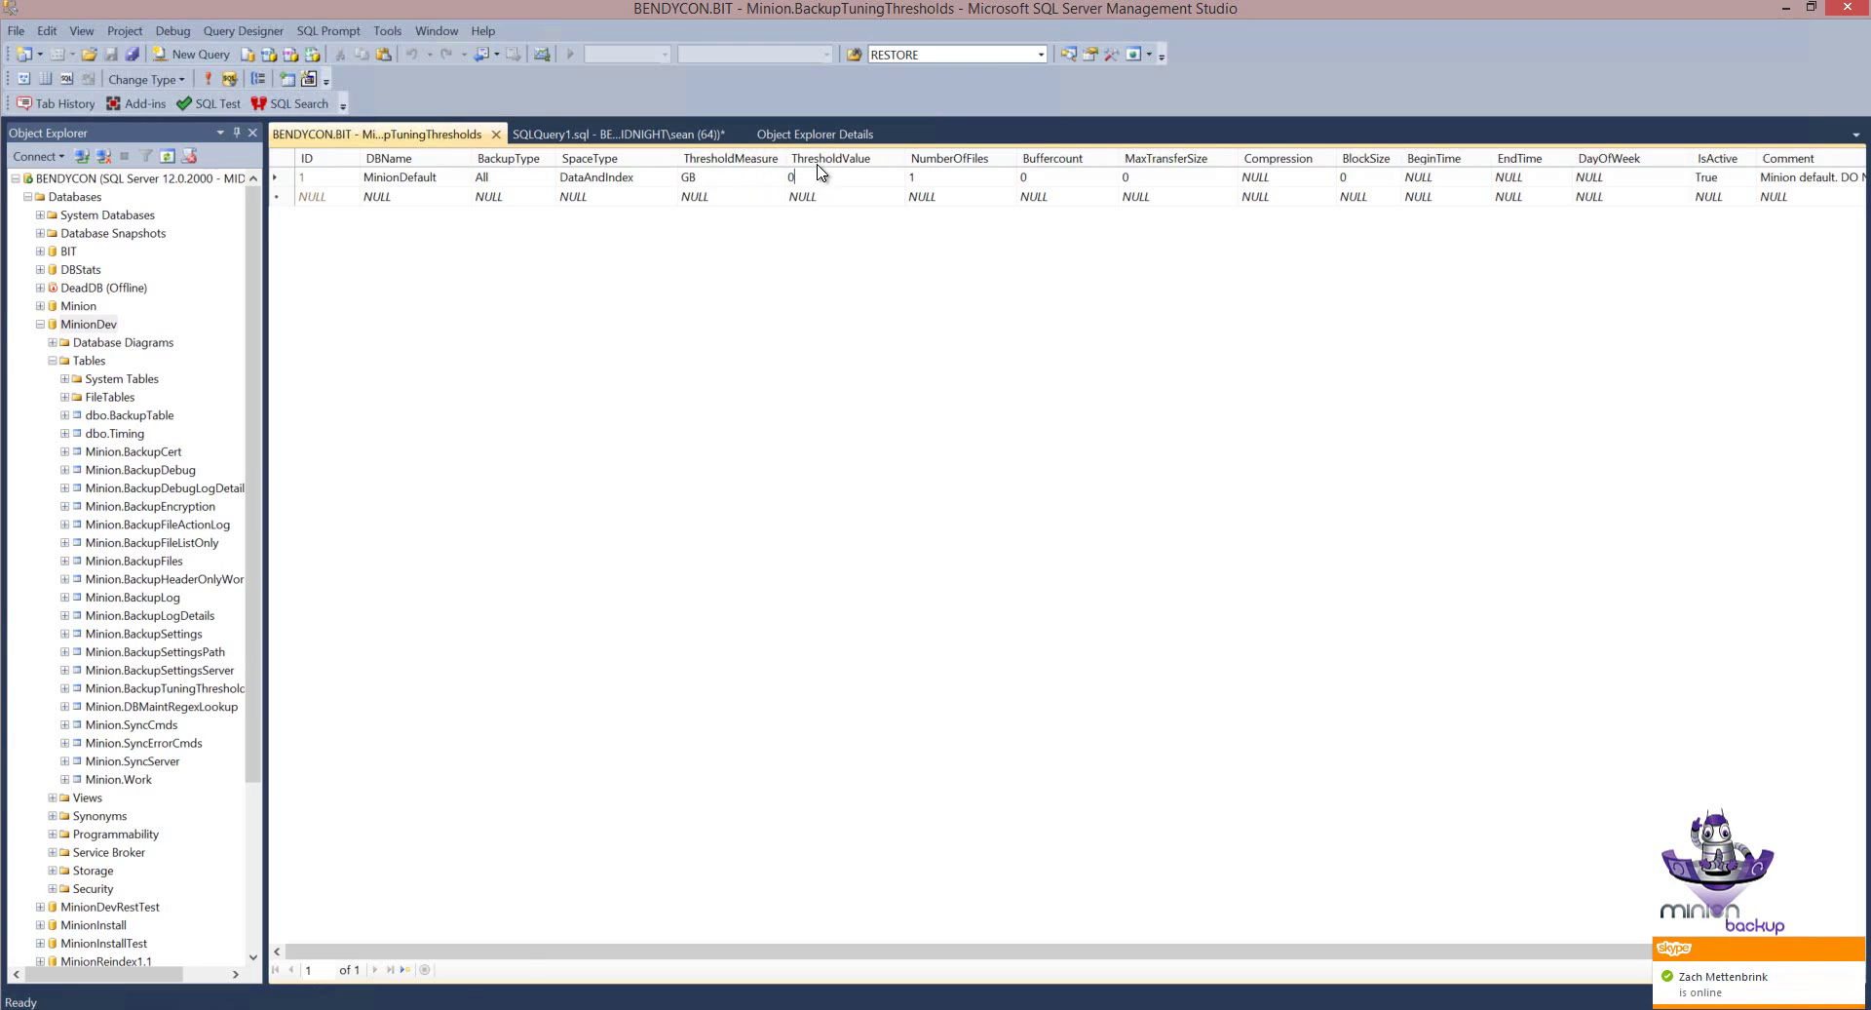
drag(797, 176, 772, 177)
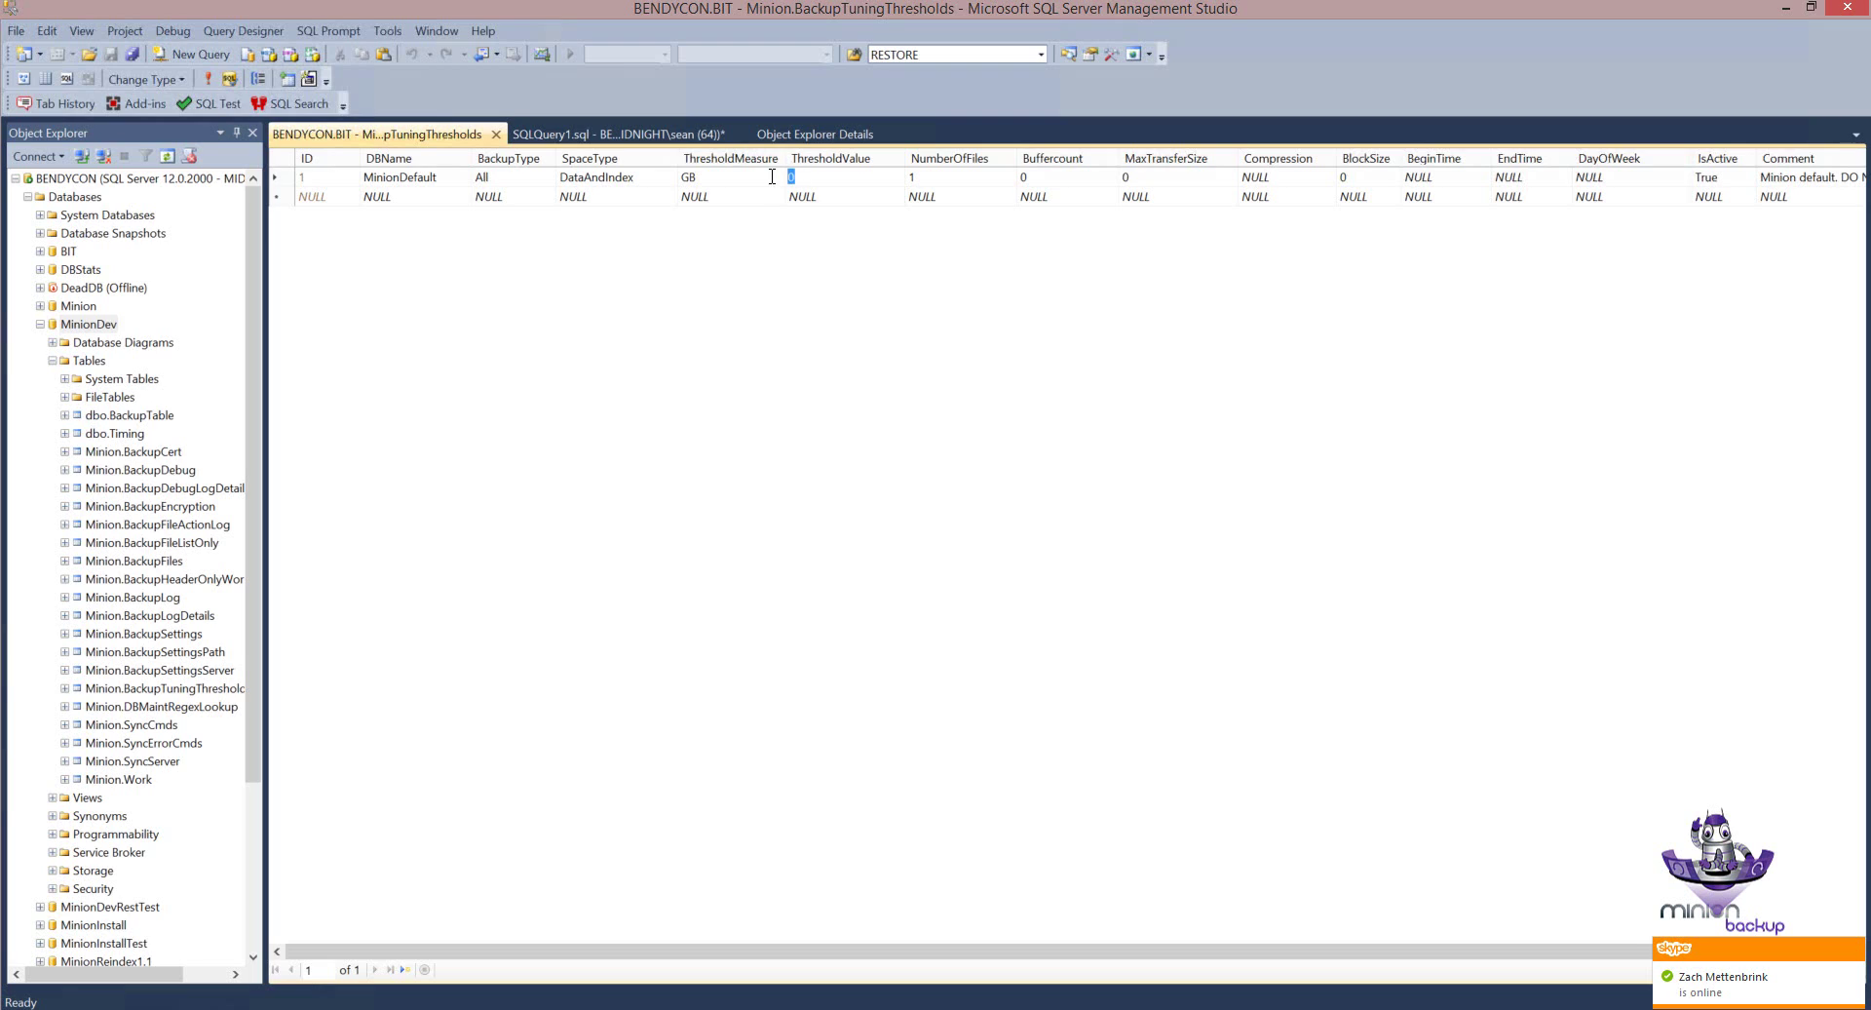
click(826, 176)
Review the NumberOfFiles, Buffercount, MaxTransferSize, Compression and BlockSize settings of the MinionDefault row.
click(960, 179)
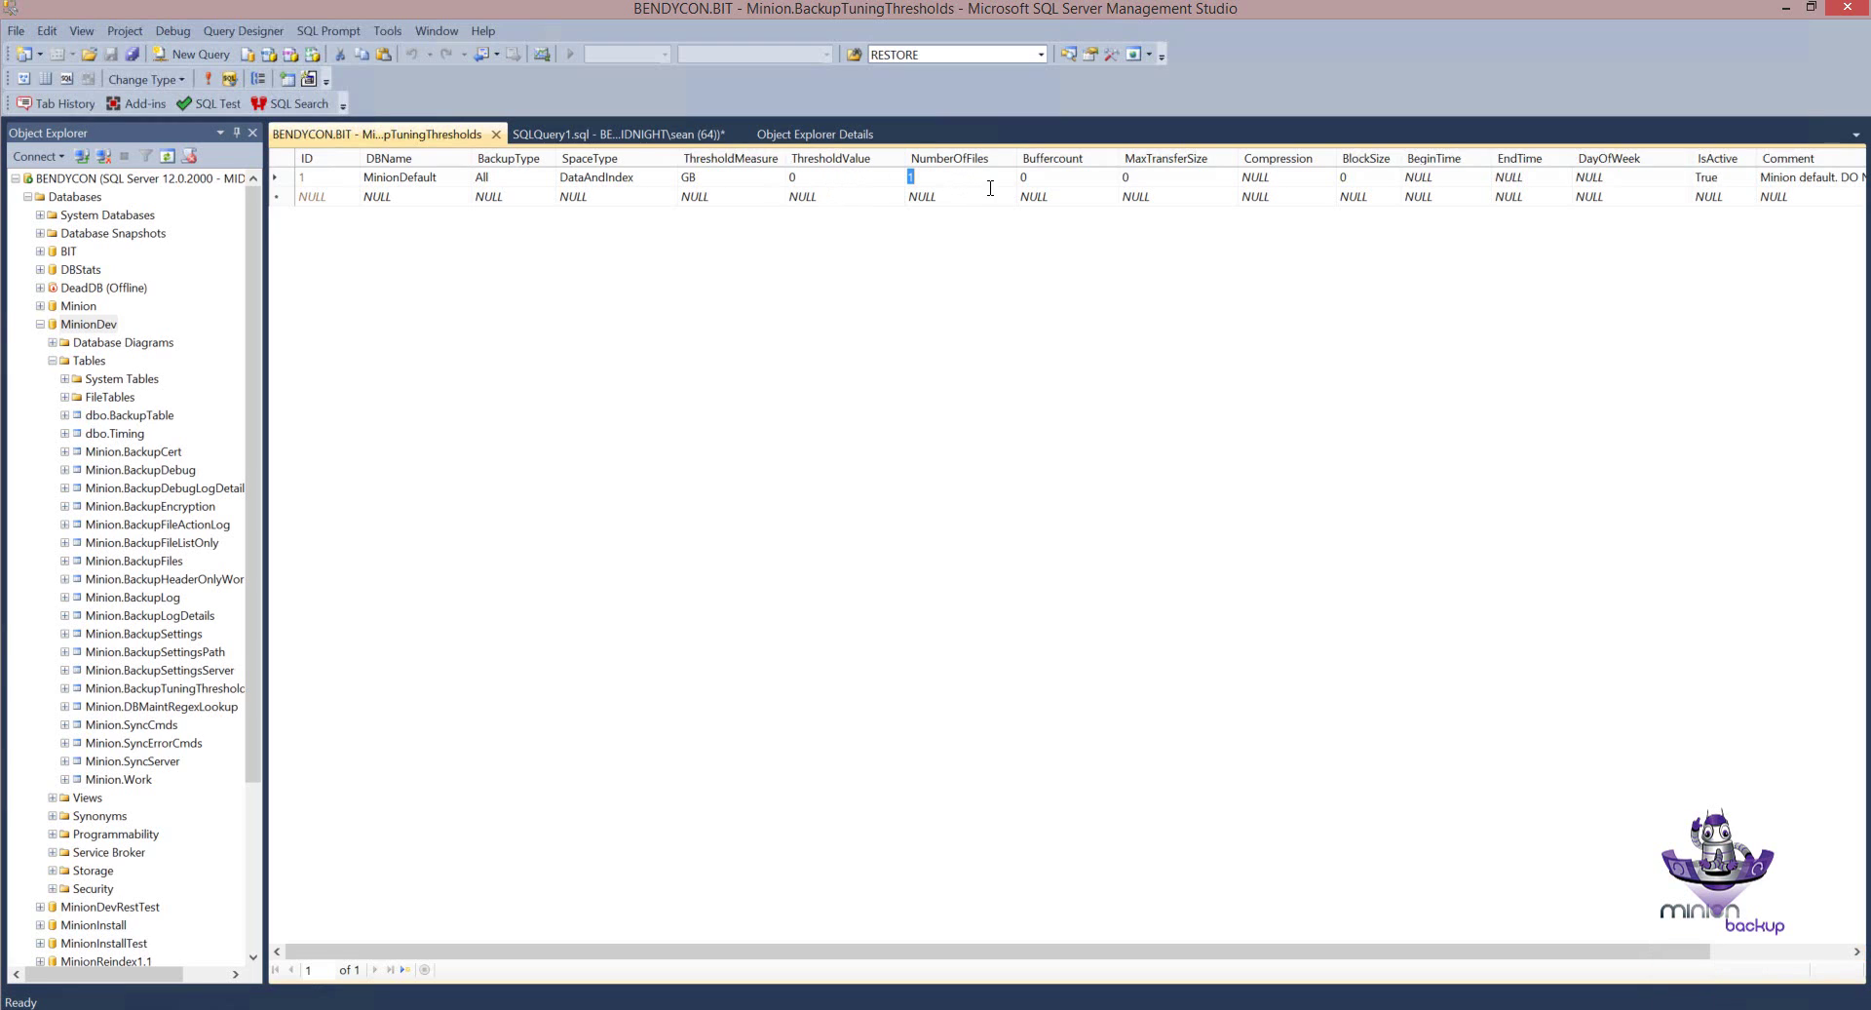
click(1030, 179)
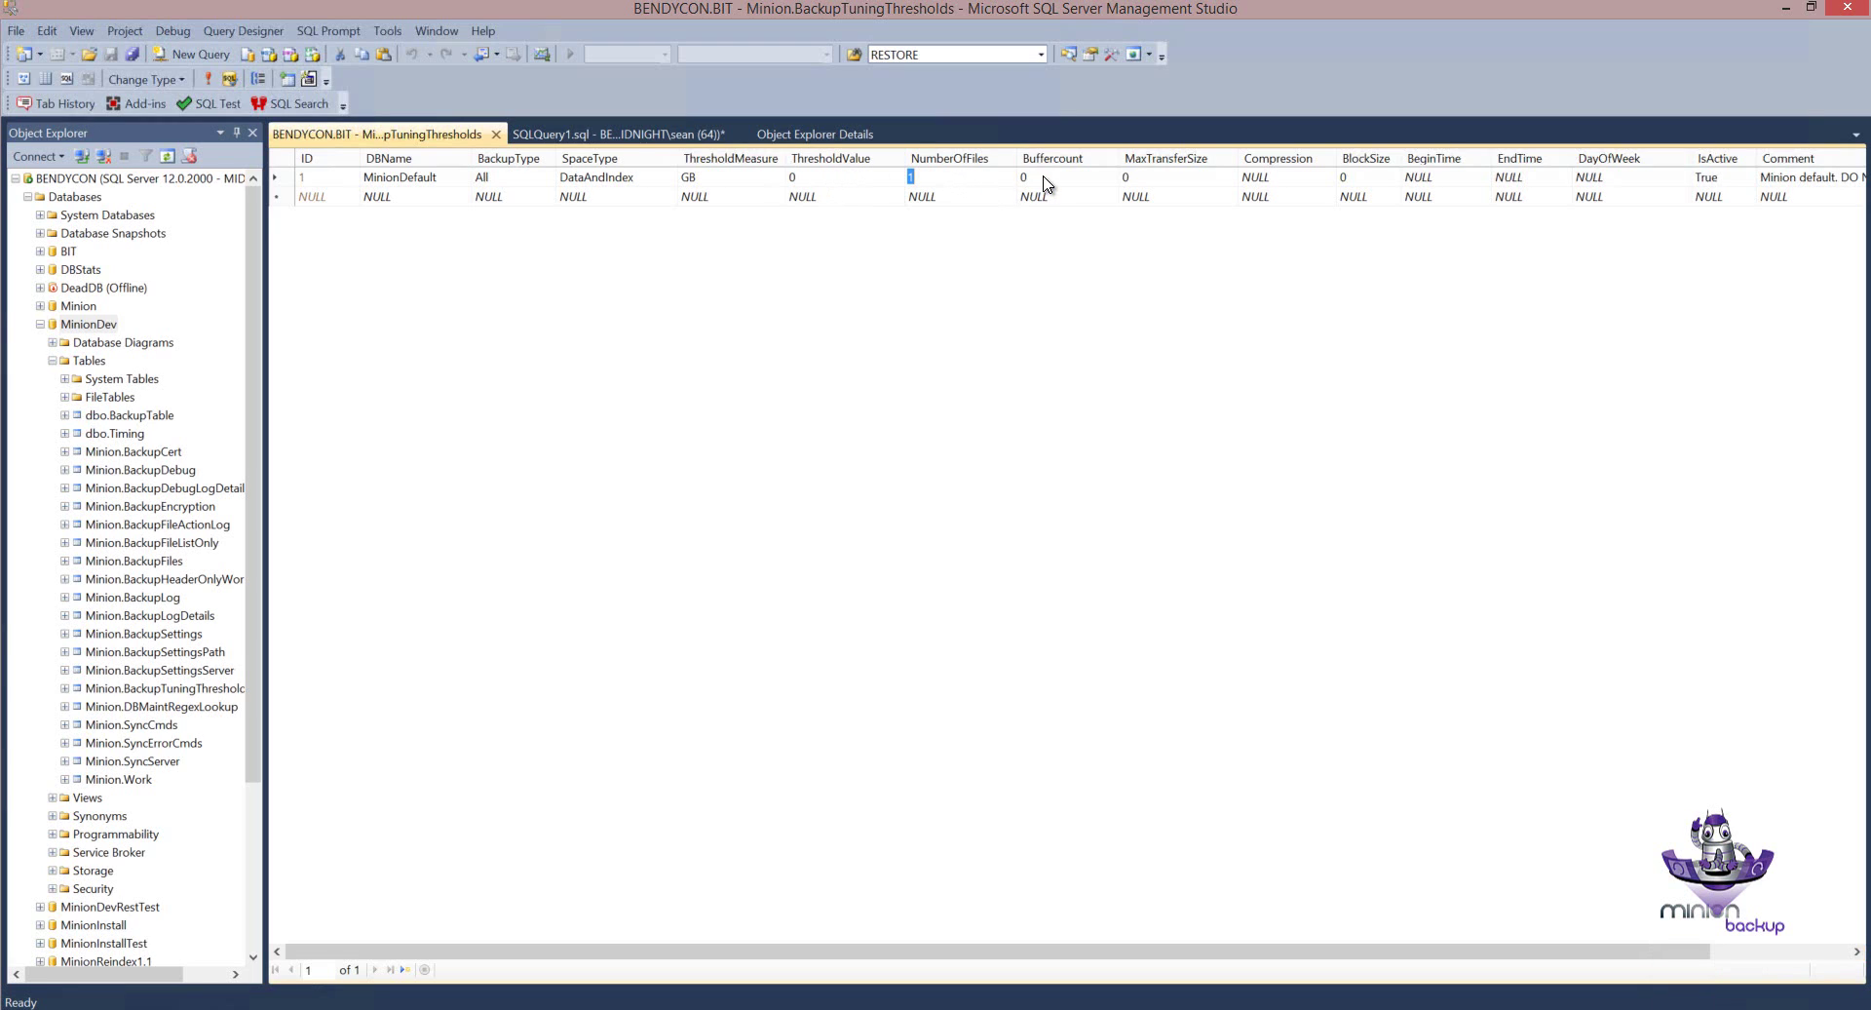
click(1156, 176)
click(1076, 178)
click(1153, 179)
click(1152, 175)
click(1297, 183)
click(1369, 179)
Review the BeginTime, EndTime, DayOfWeek, IsActive and Comment fields of the MinionDefault row.
click(1441, 181)
click(1521, 178)
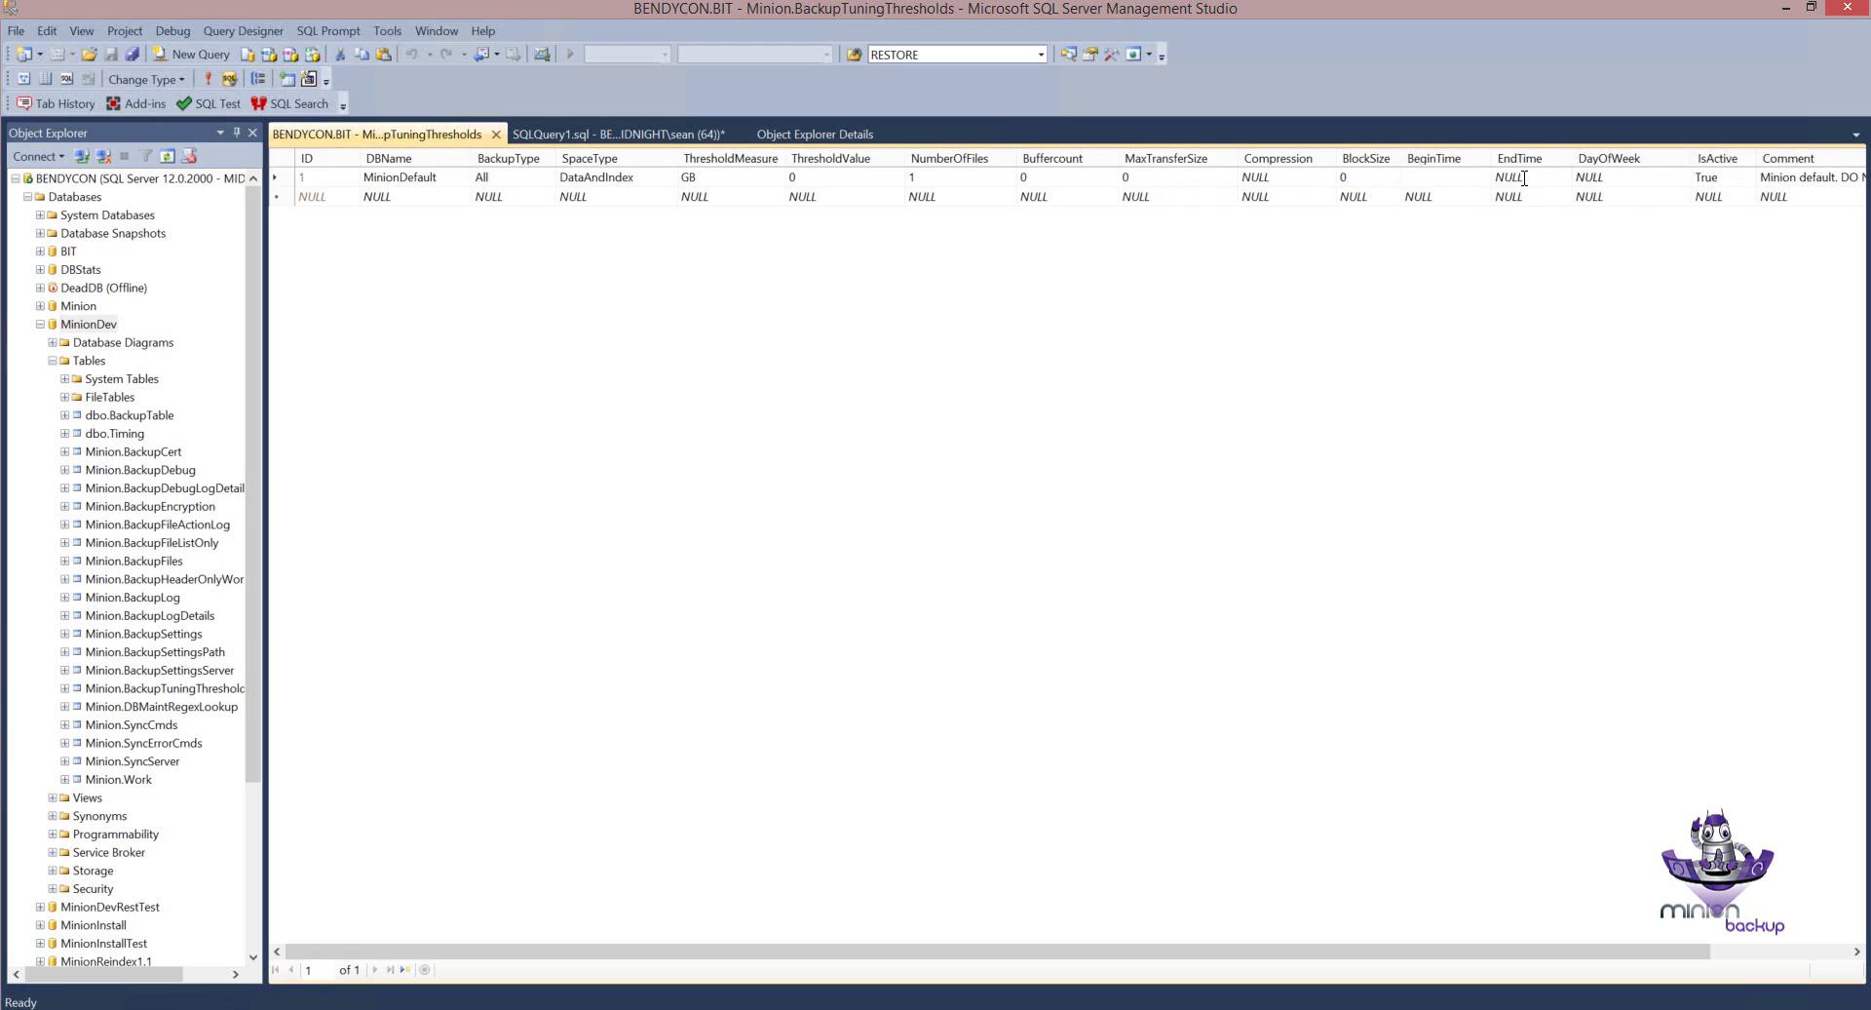
click(1633, 178)
click(1727, 174)
click(1790, 177)
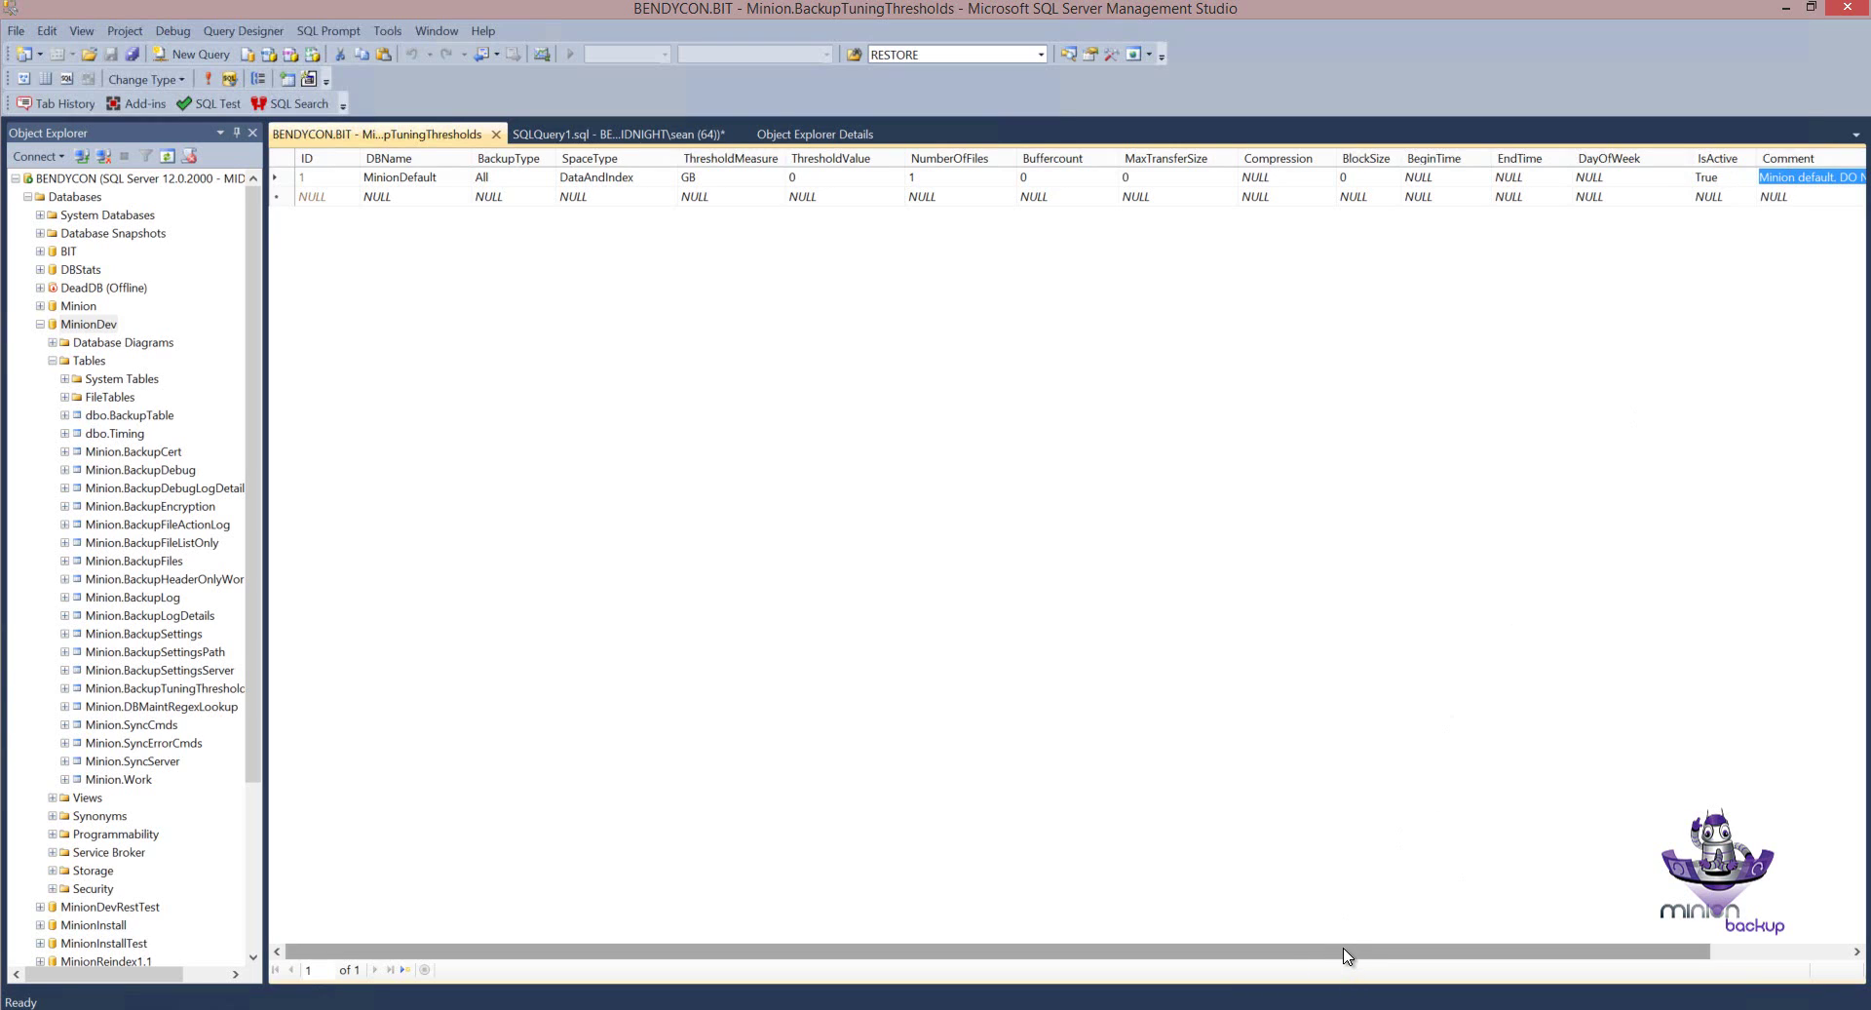
drag(1345, 953, 1382, 963)
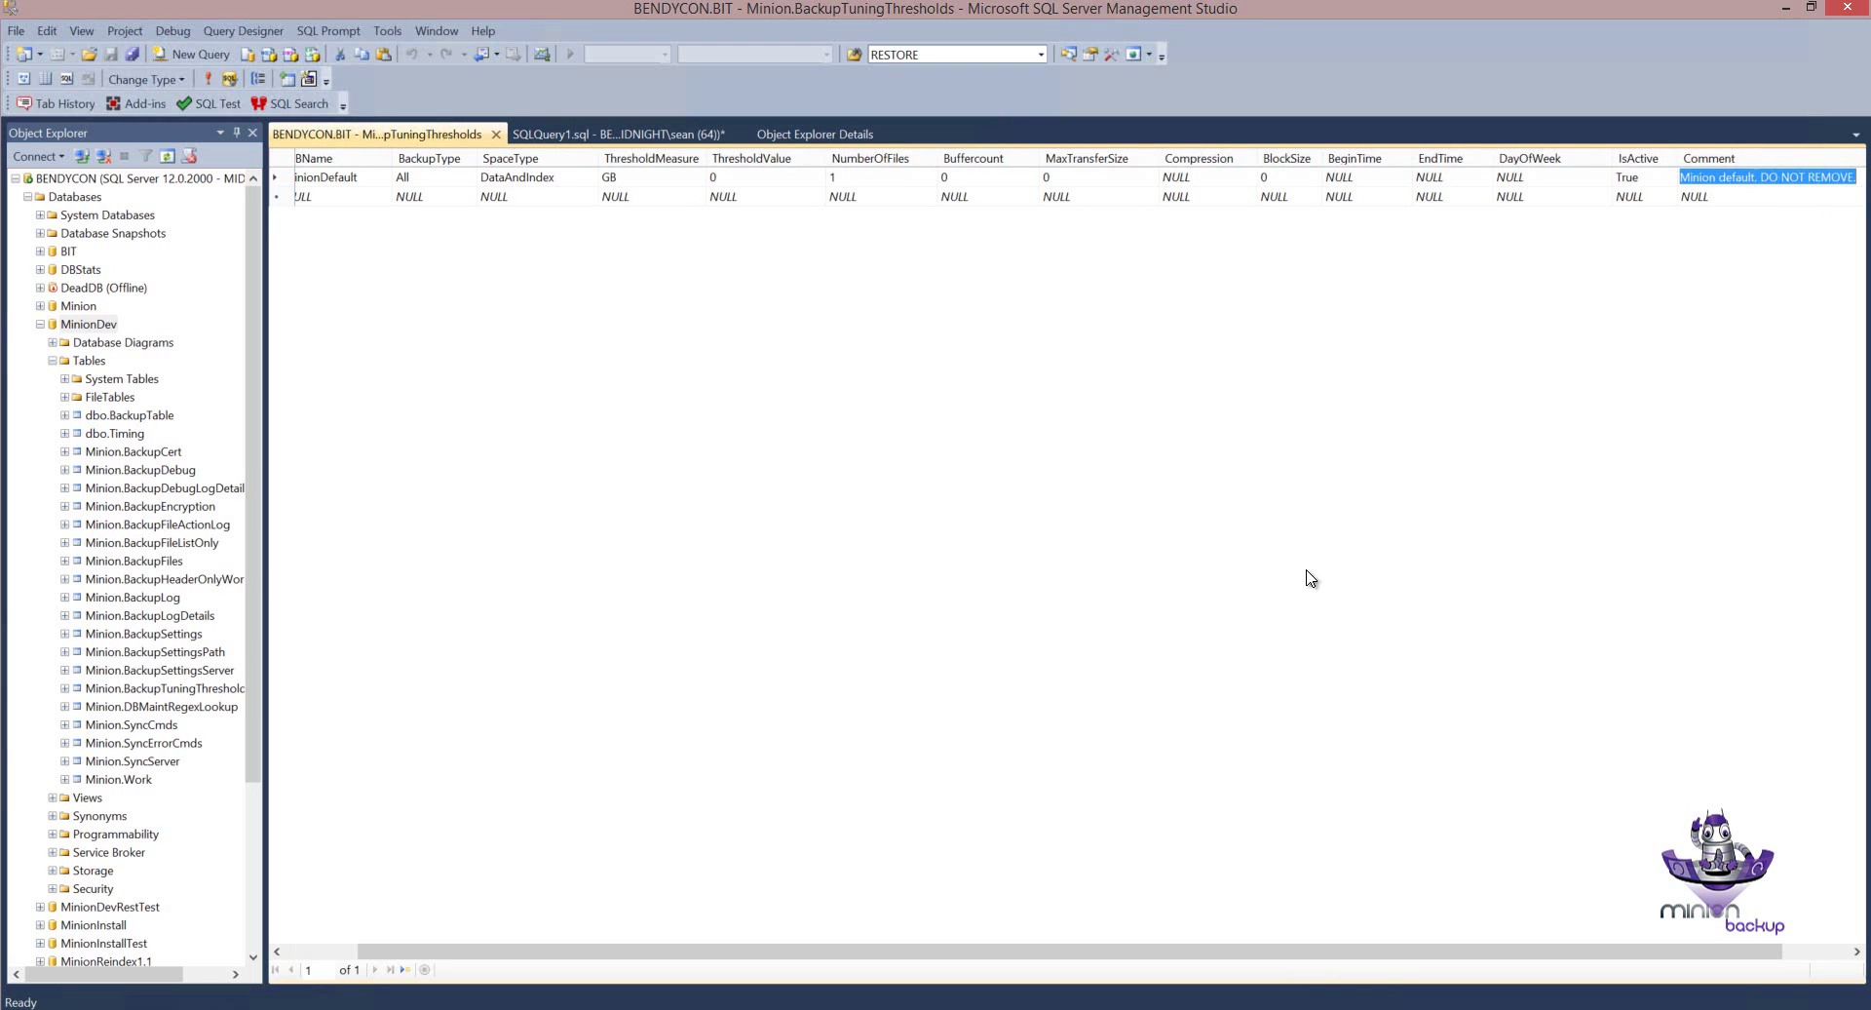
click(1641, 173)
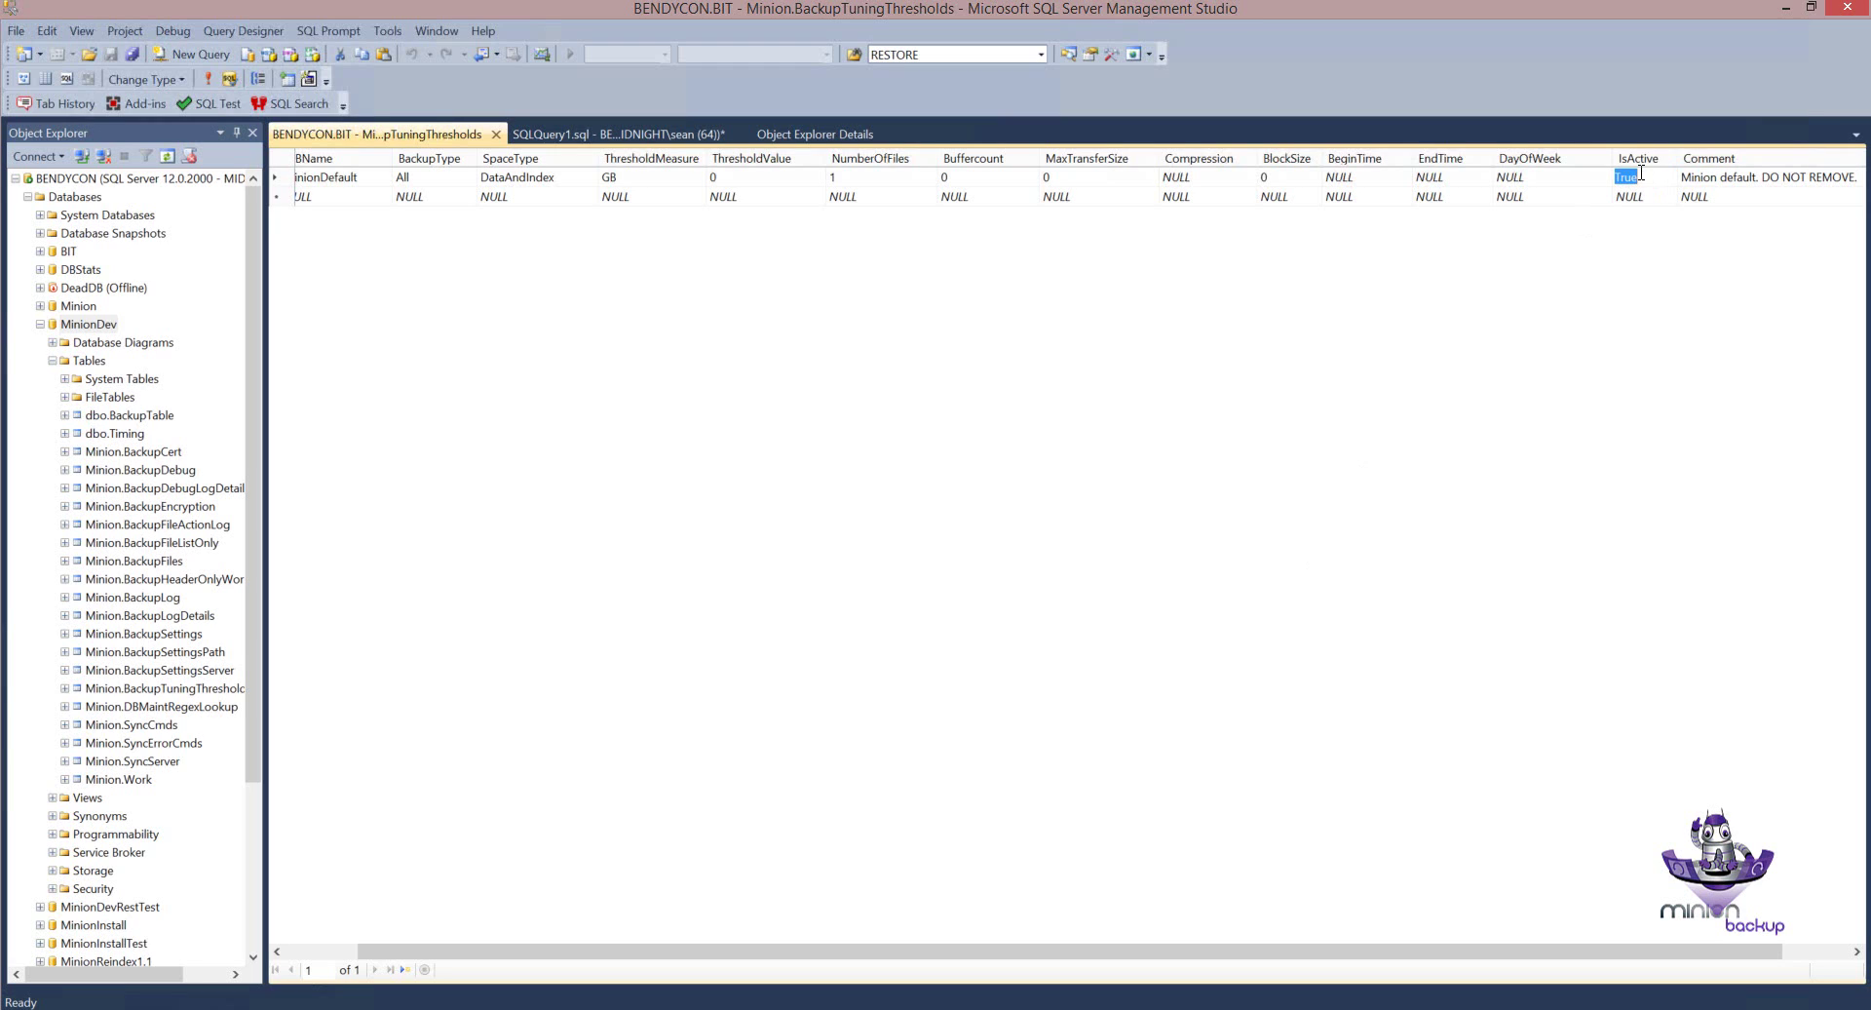
click(1717, 180)
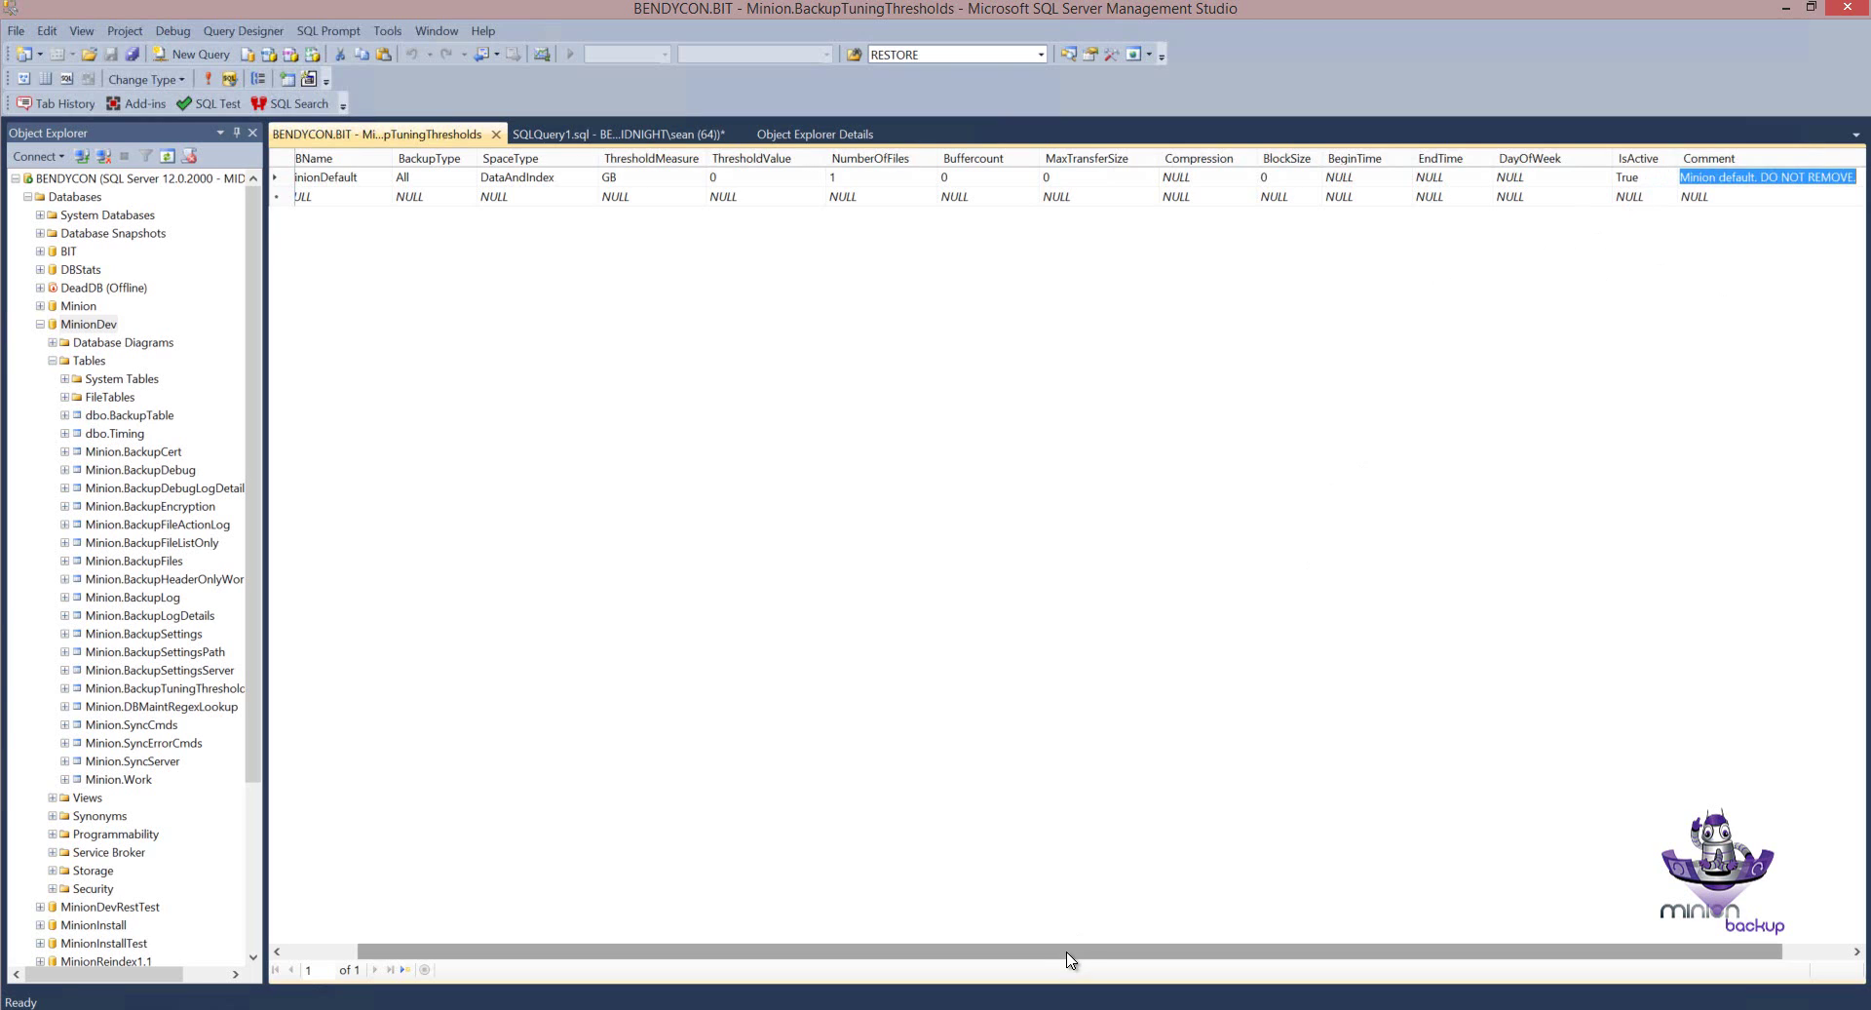
drag(987, 960, 897, 957)
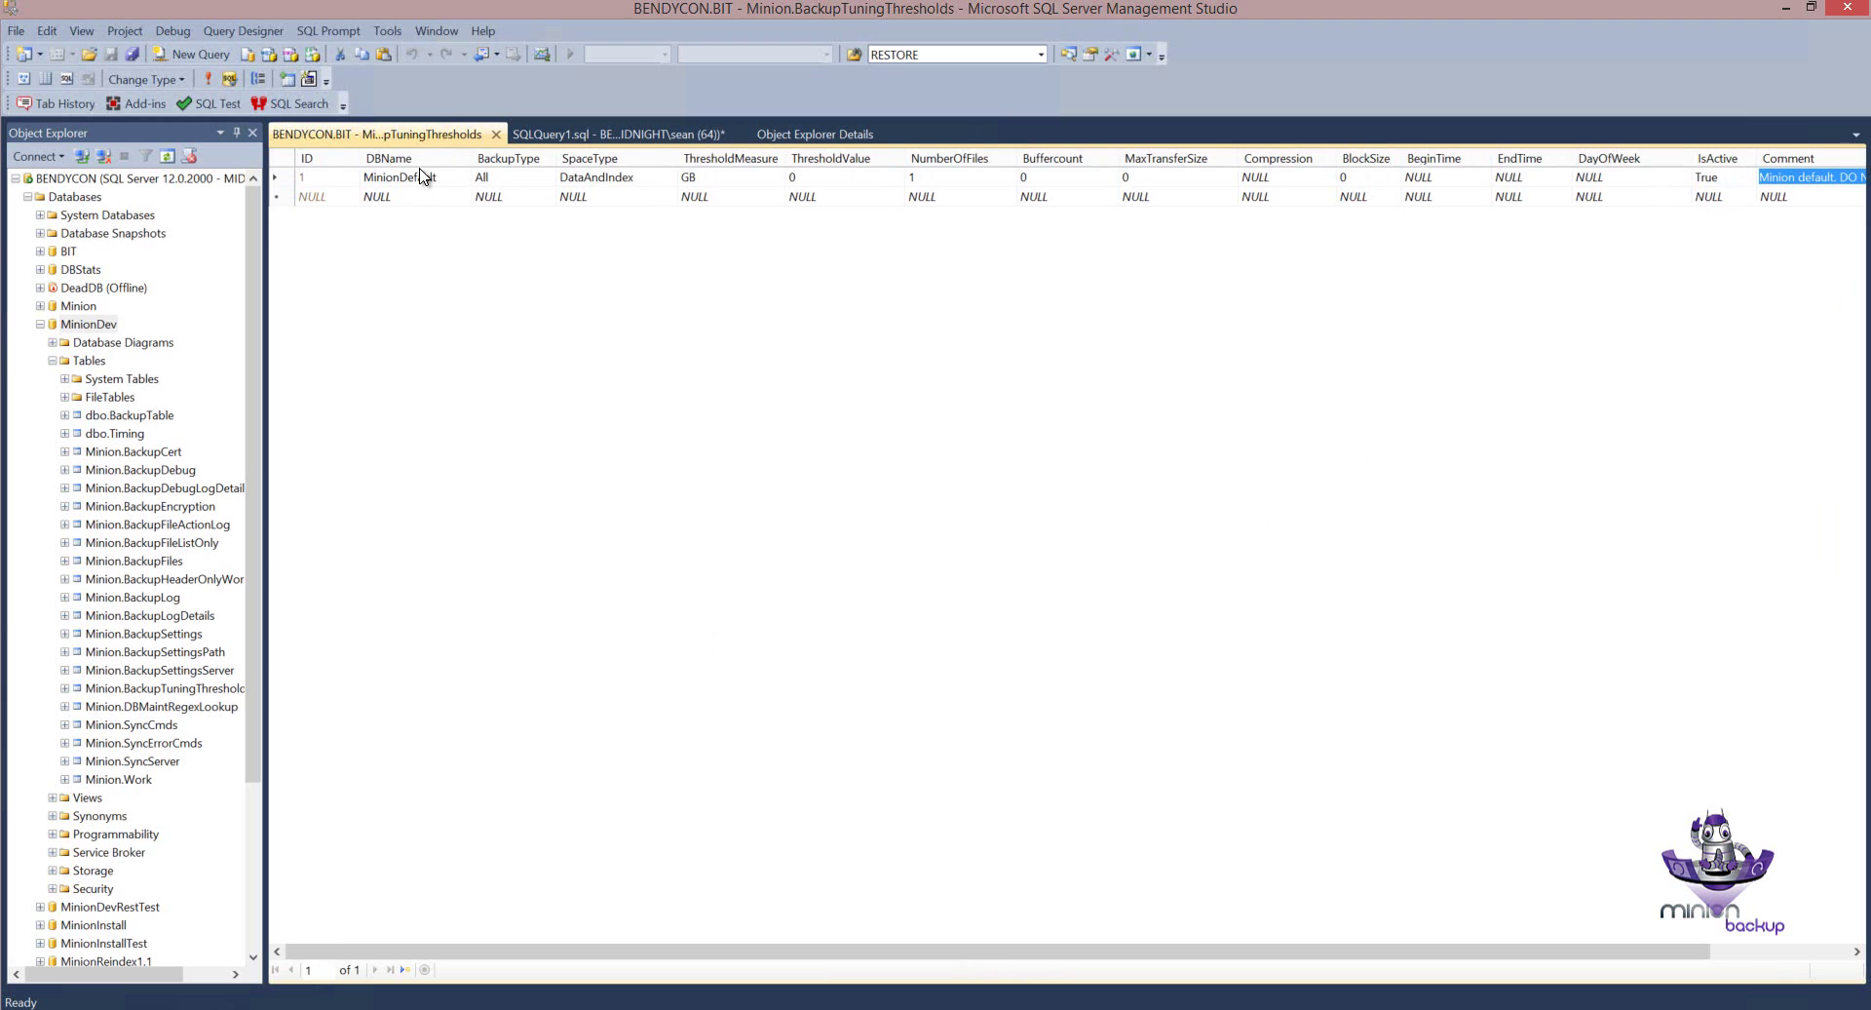
In the SQL query, change the Minion.BackupStmtGet backup type to 'Full' and run only that statement for MinionDev.
click(558, 143)
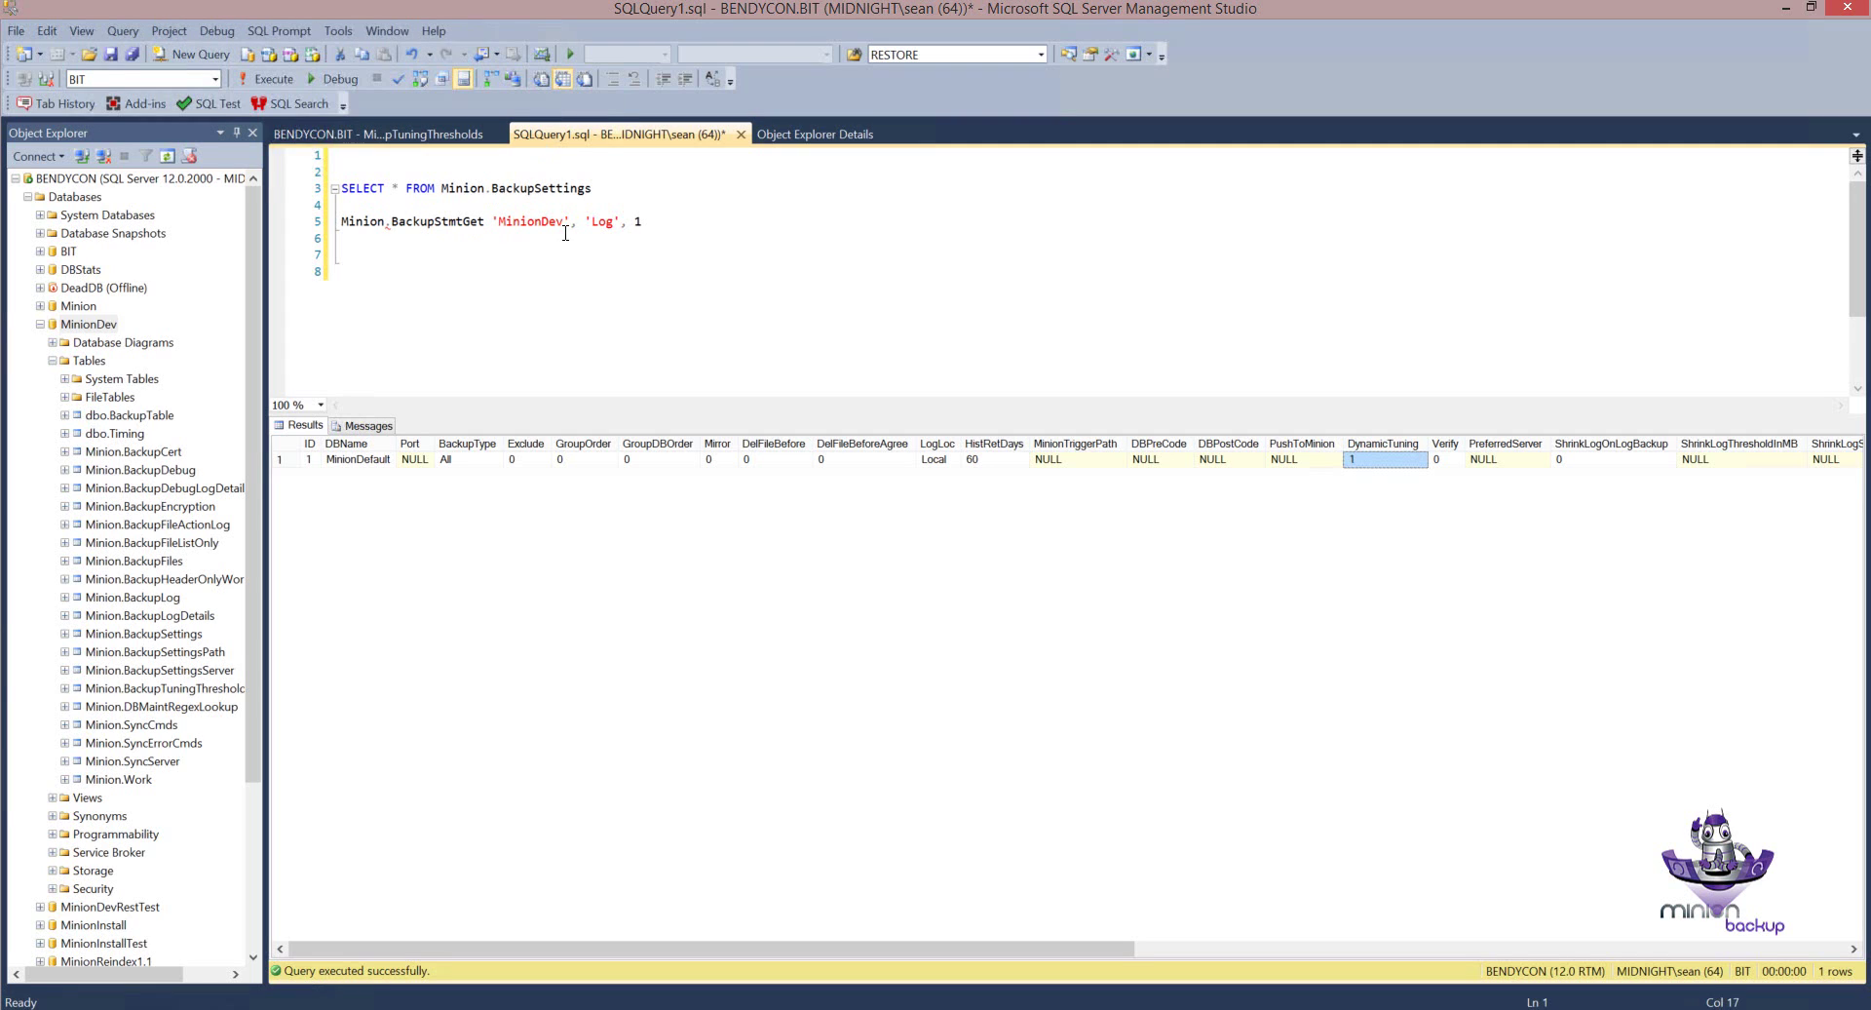
double_click(413, 227)
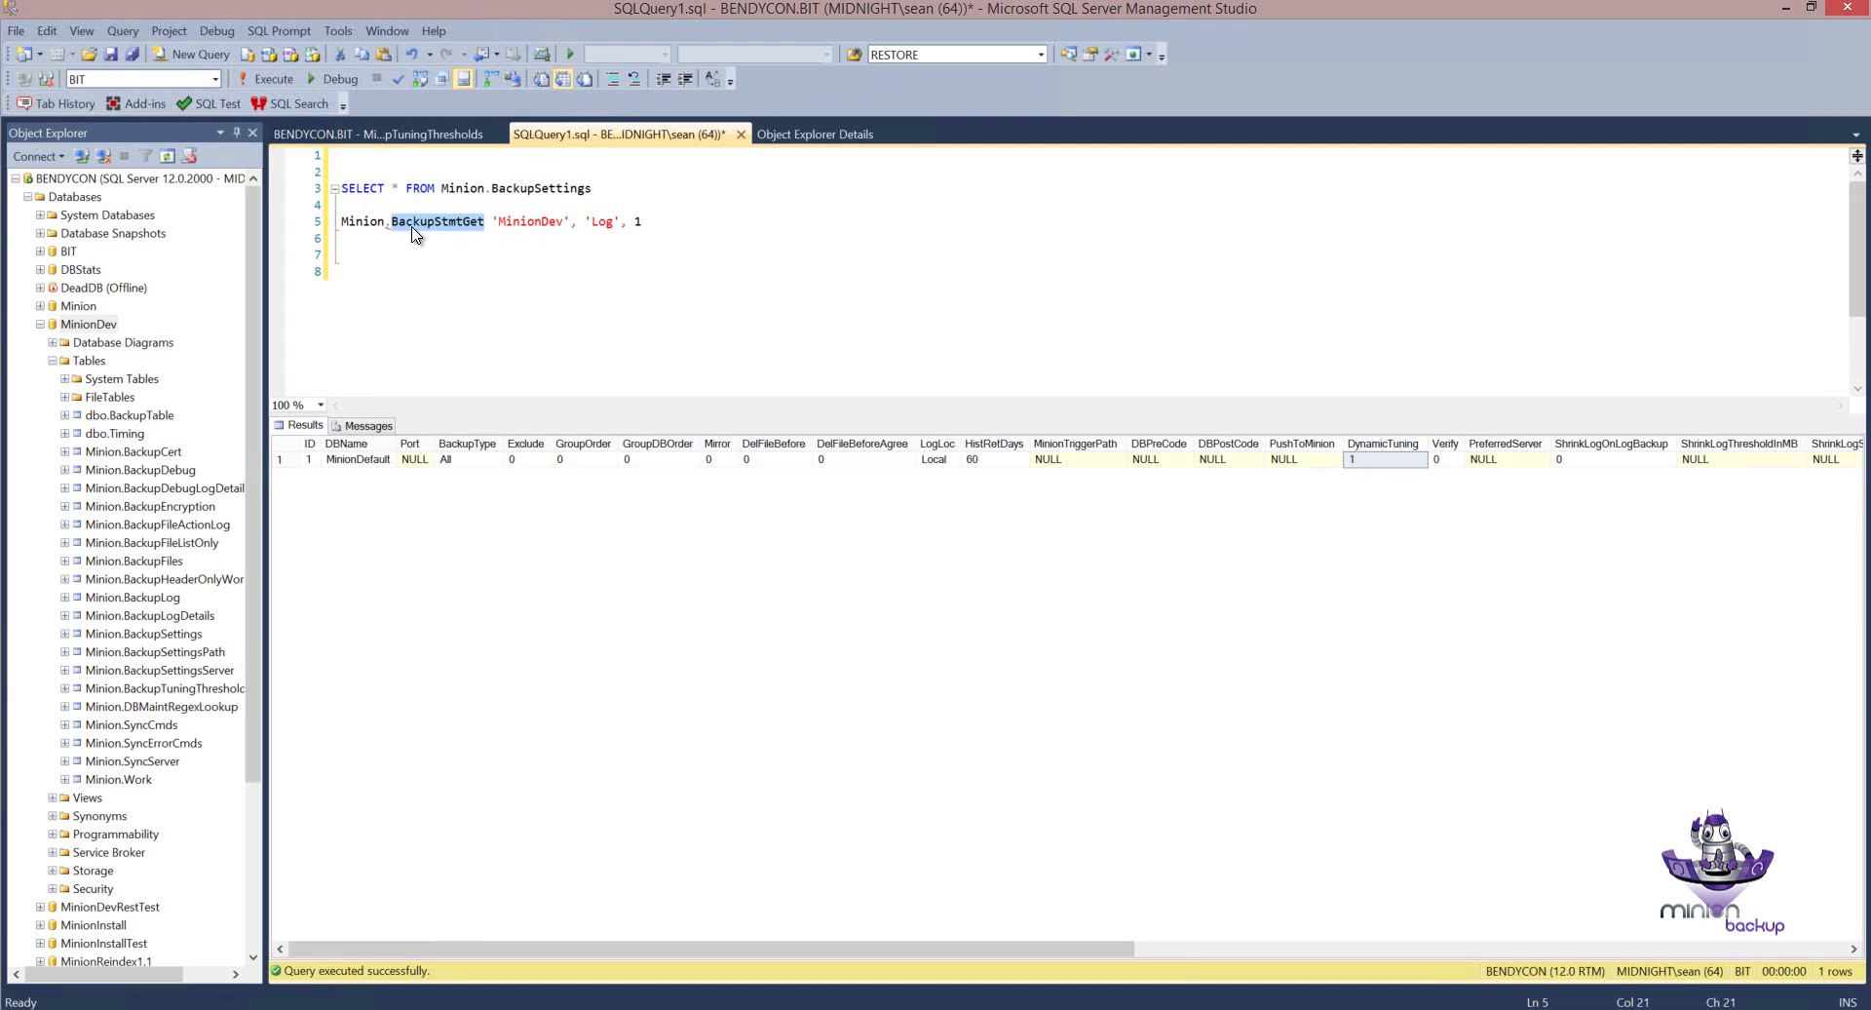
click(409, 247)
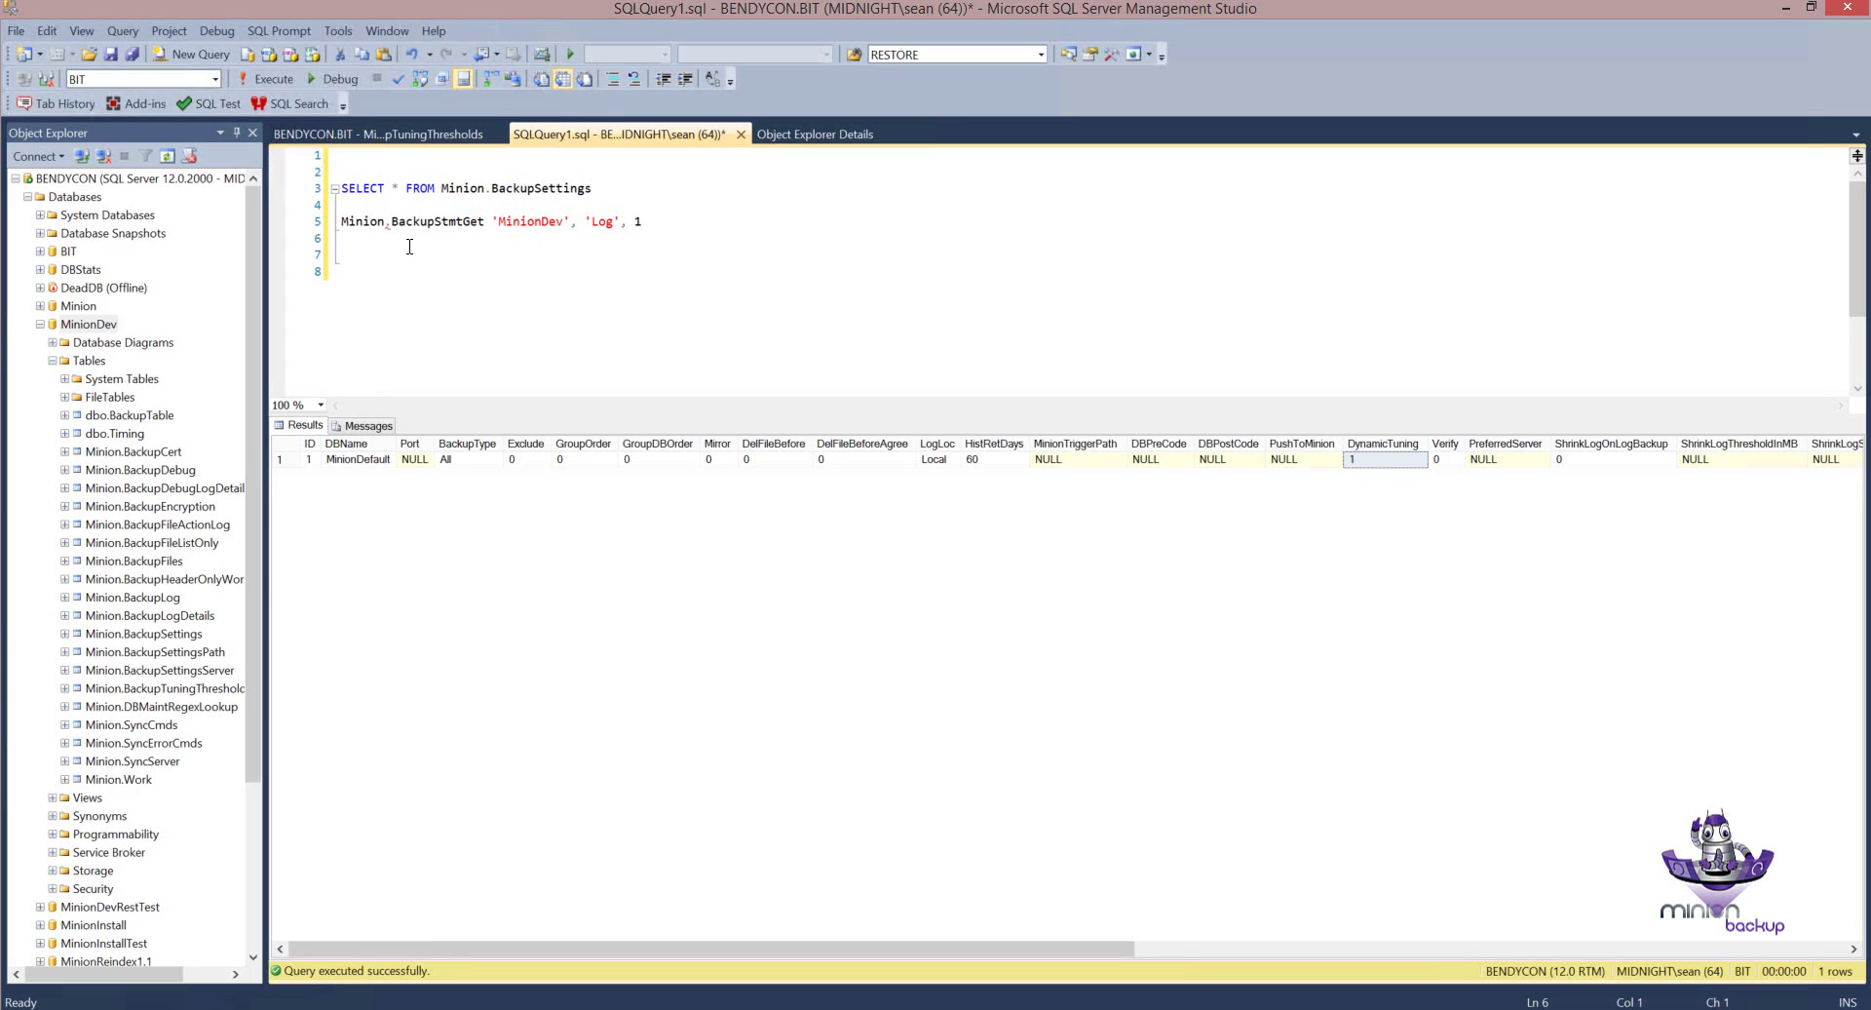
double_click(602, 222)
text(Full)
drag(650, 222, 337, 222)
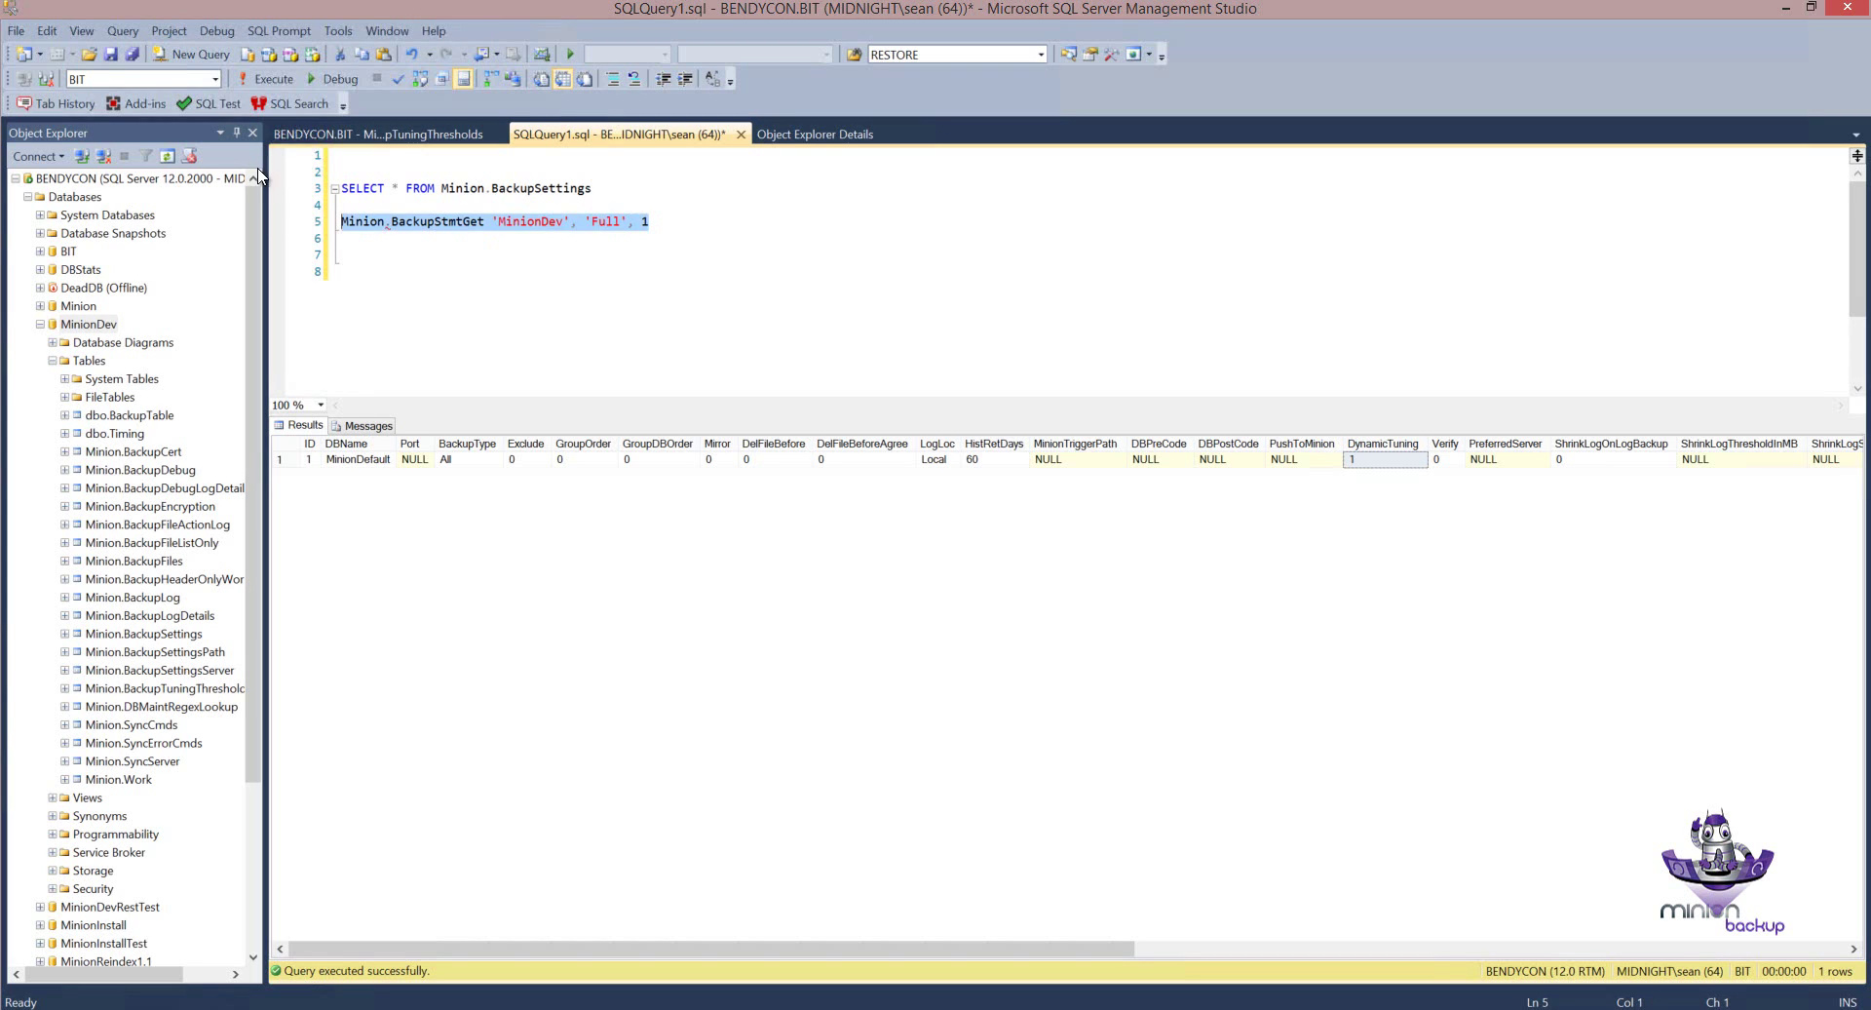
click(271, 82)
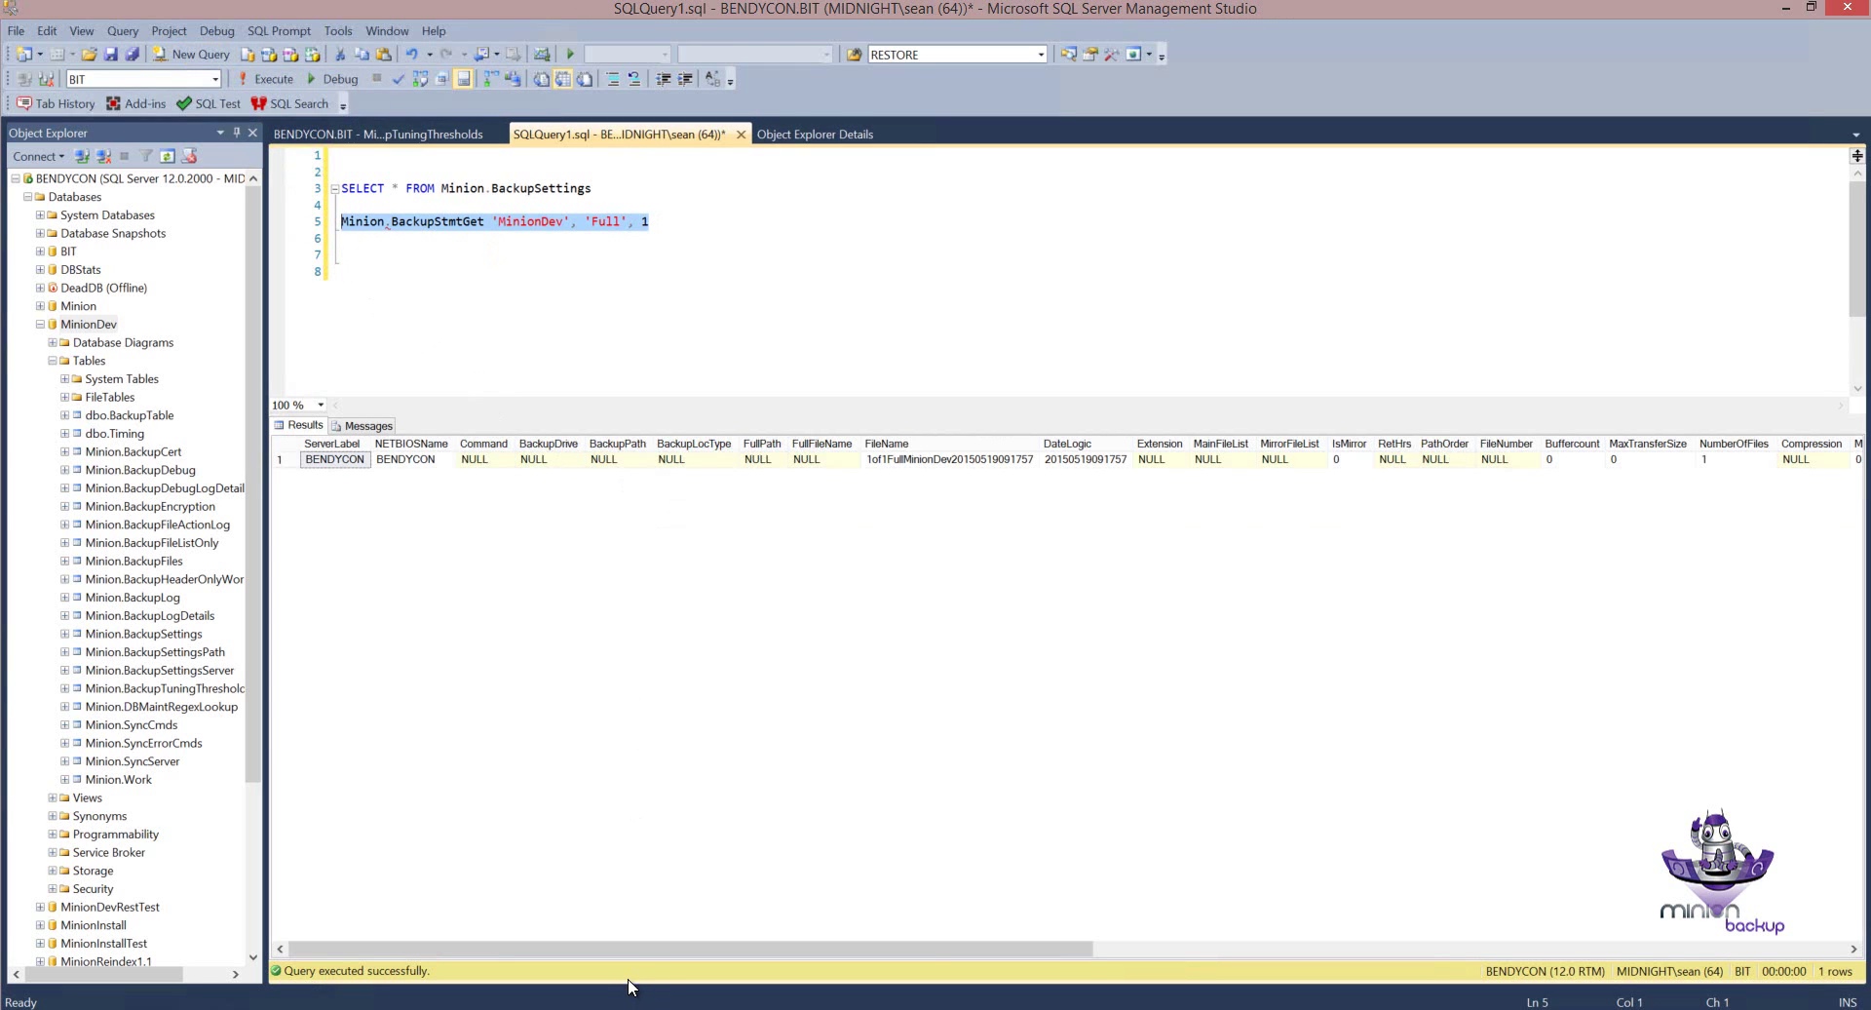
Inspect the NumberOfFiles value in the Minion.BackupStmtGet results and return to the empty lines below the statement.
drag(696, 954, 1111, 950)
click(733, 458)
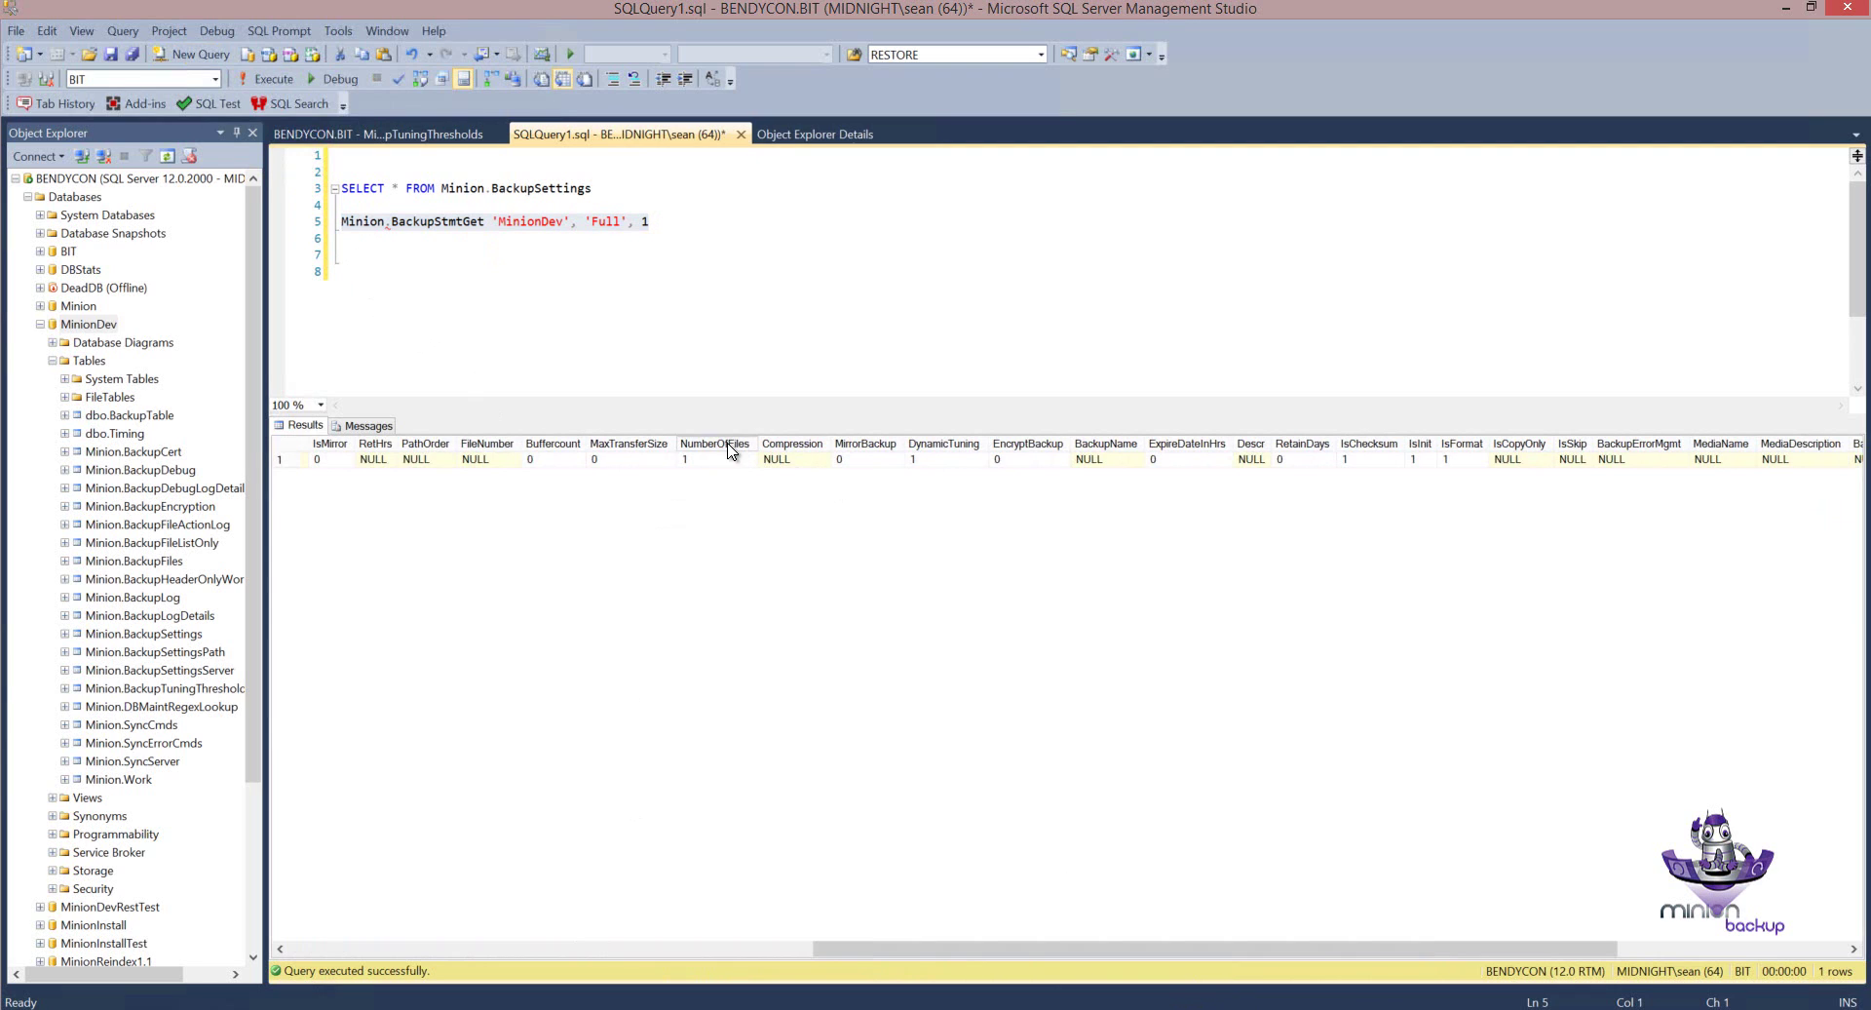
drag(931, 944, 369, 940)
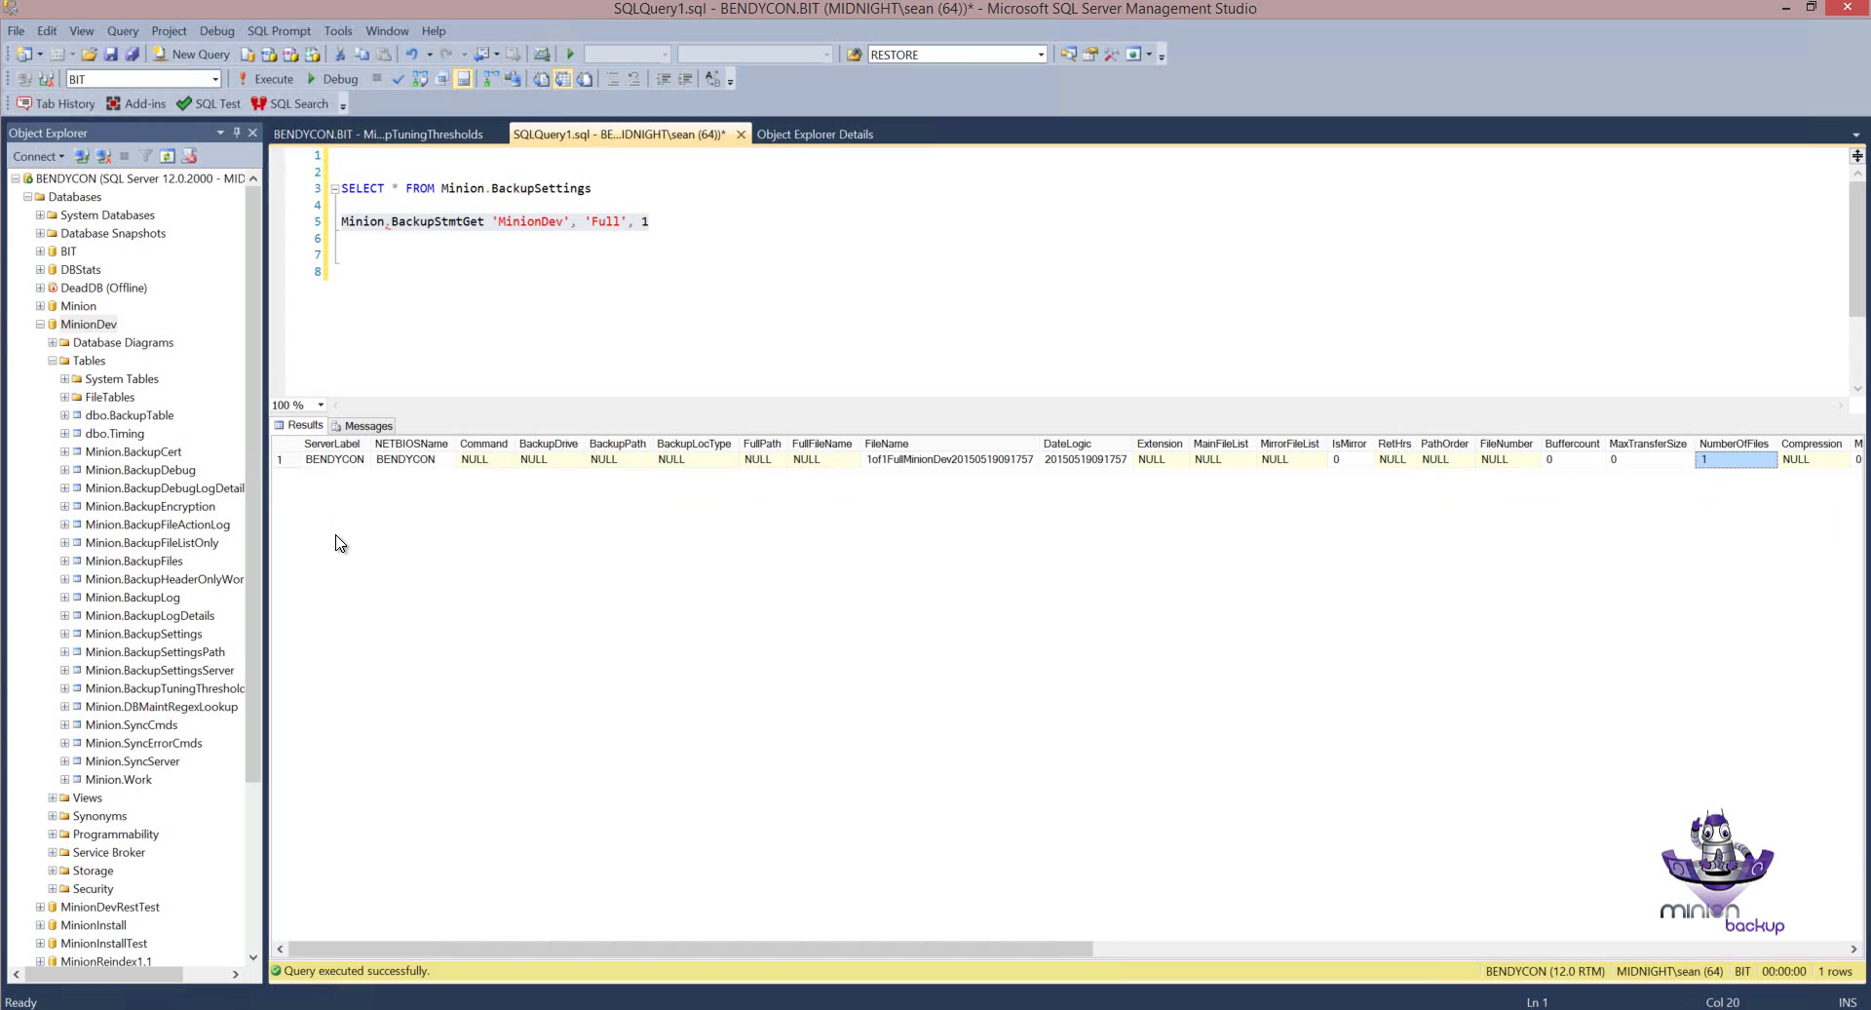
click(359, 252)
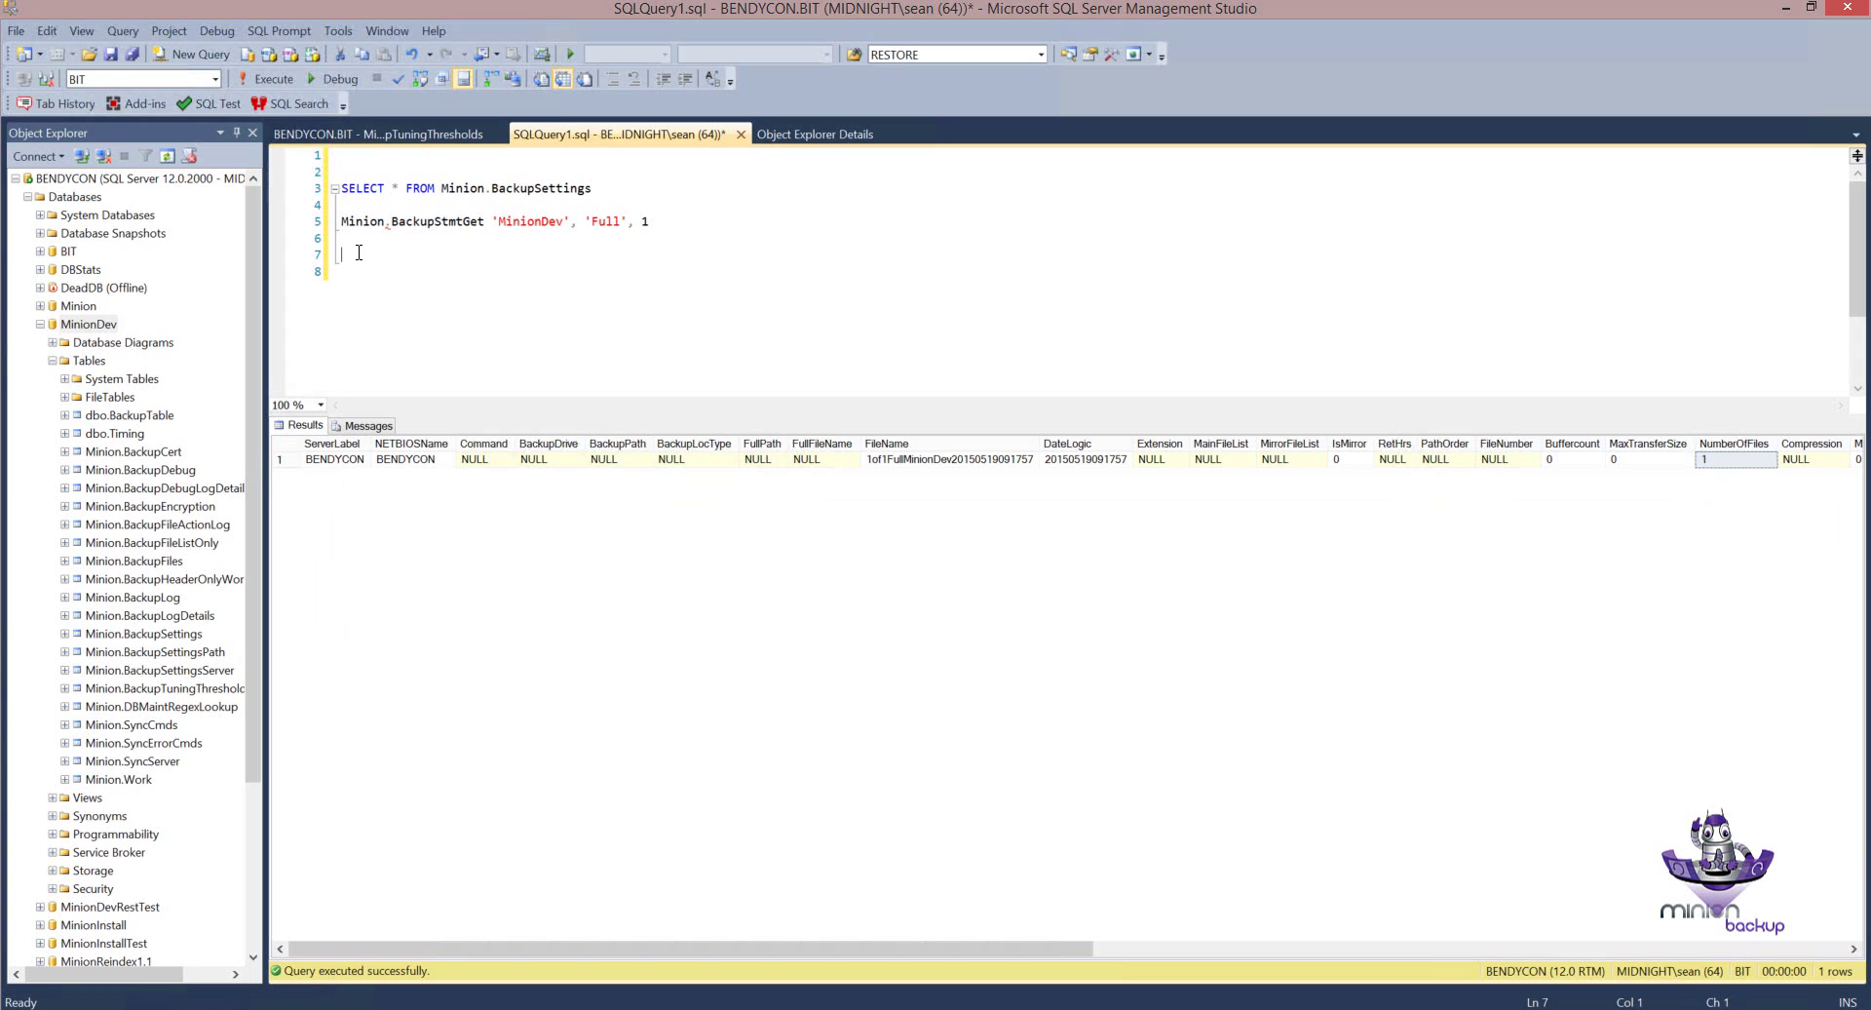
click(359, 243)
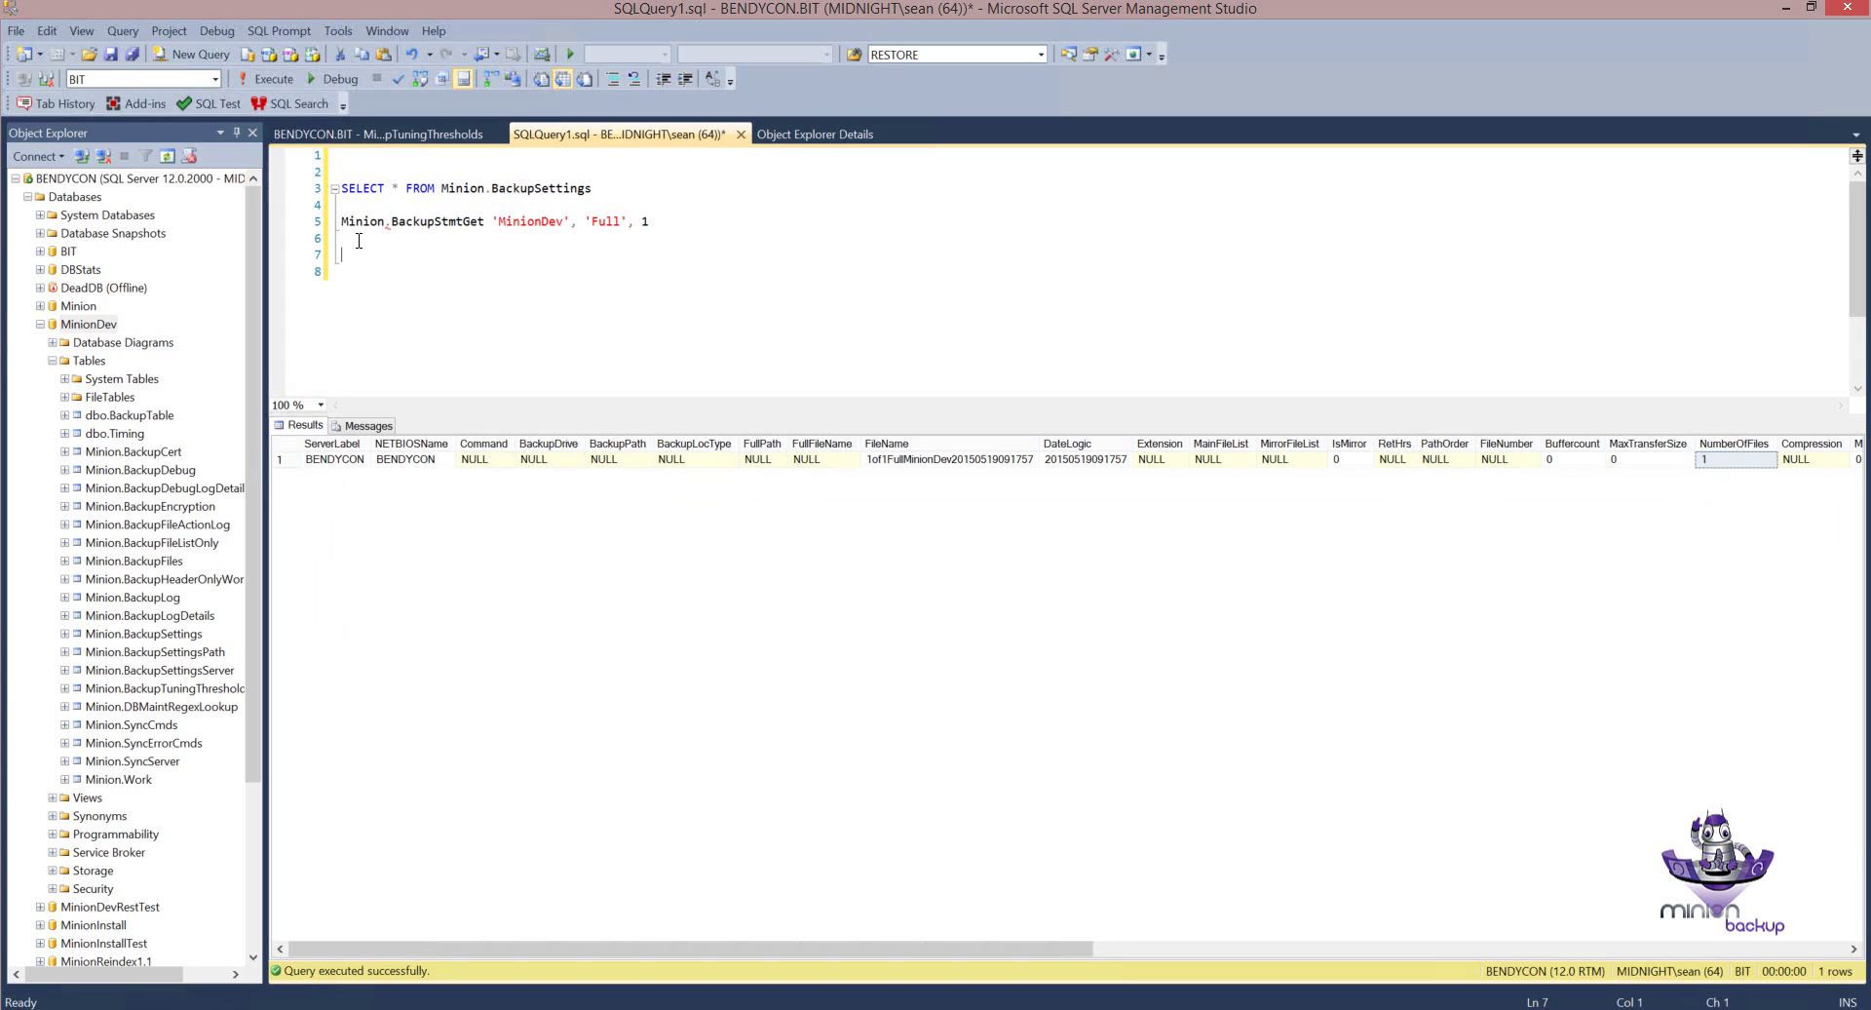
In the Minion.BackupTuningThresholds table, copy the MinionDefault row and paste it as a new row.
click(945, 464)
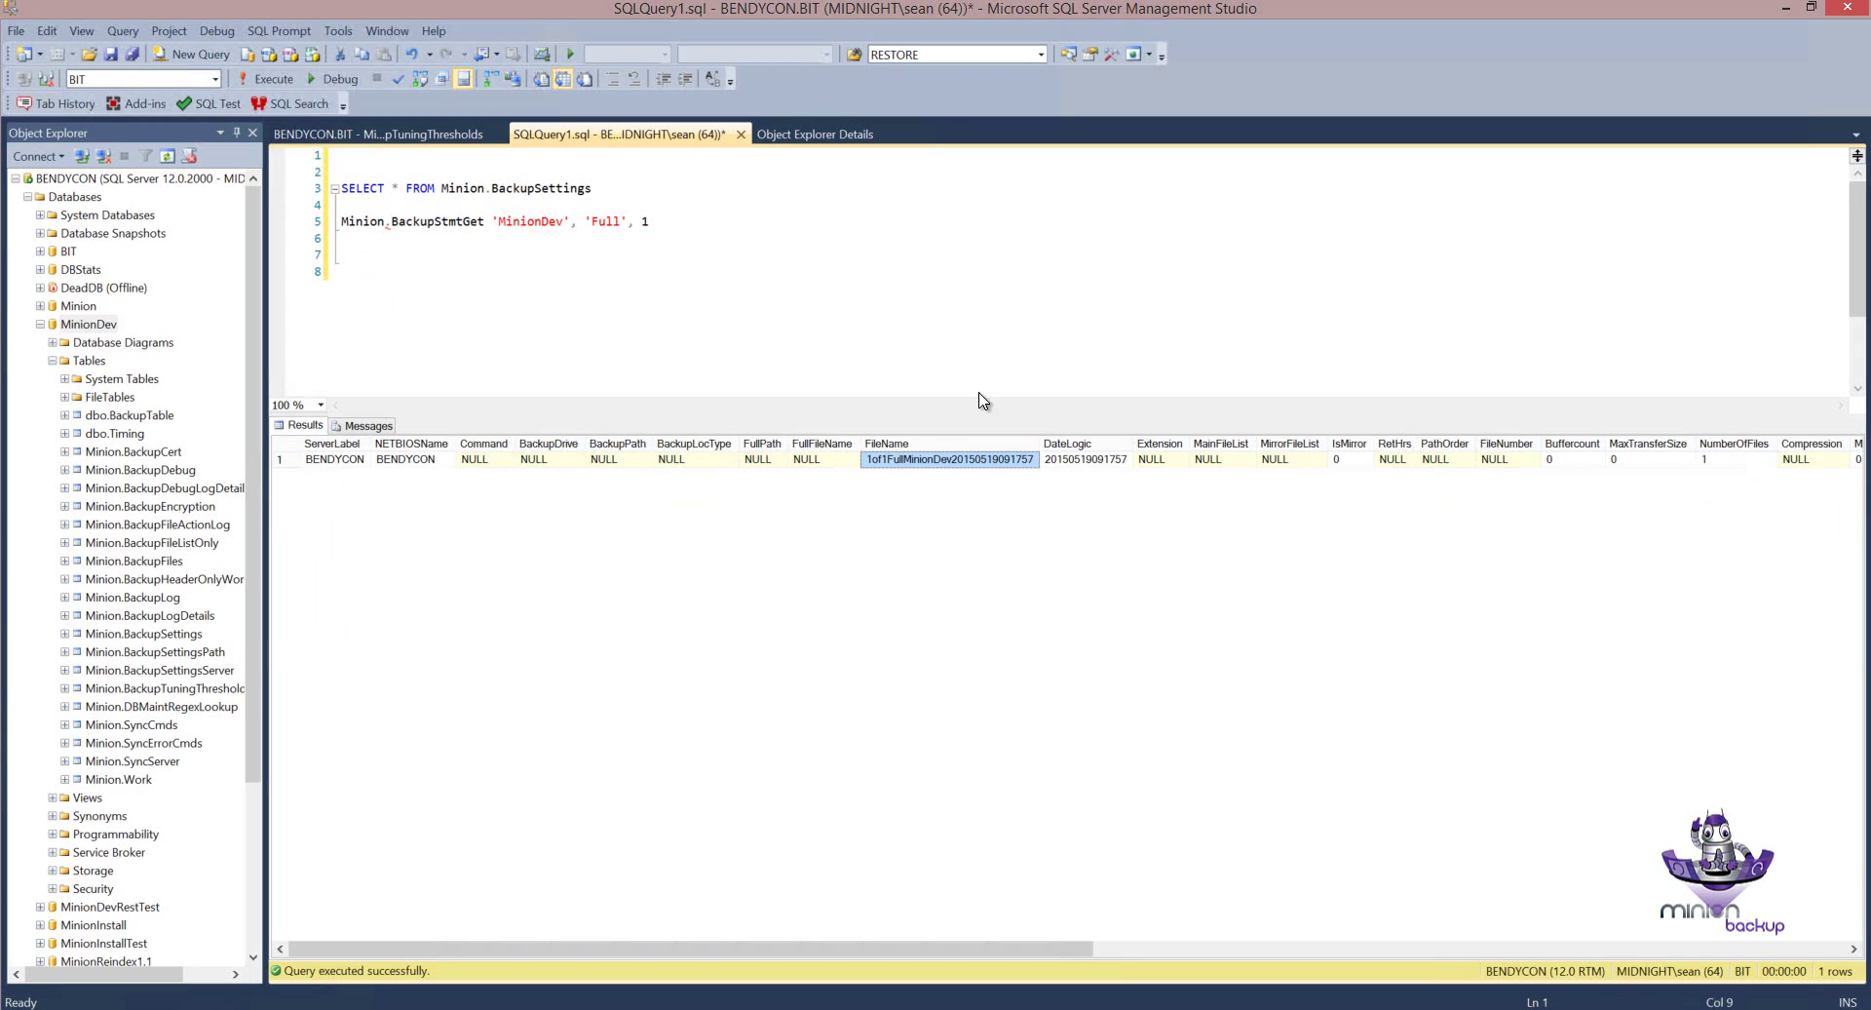
click(471, 142)
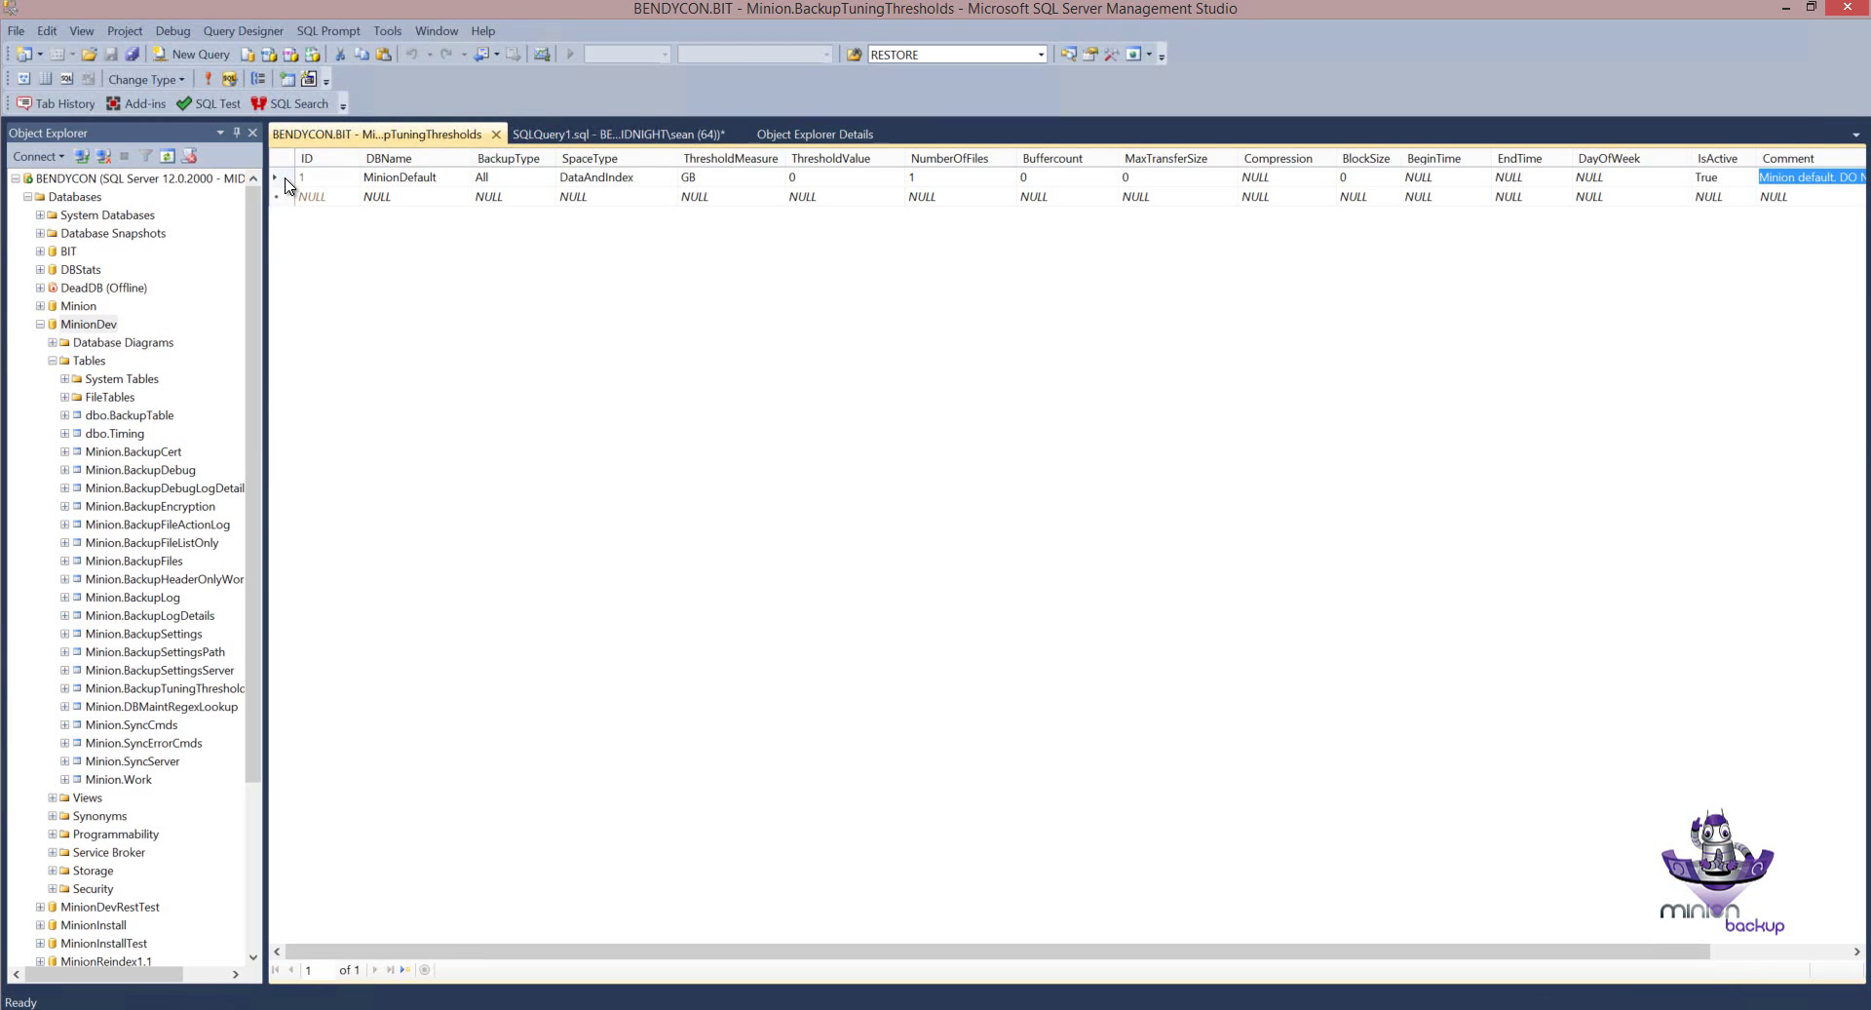
click(285, 179)
right_click(285, 178)
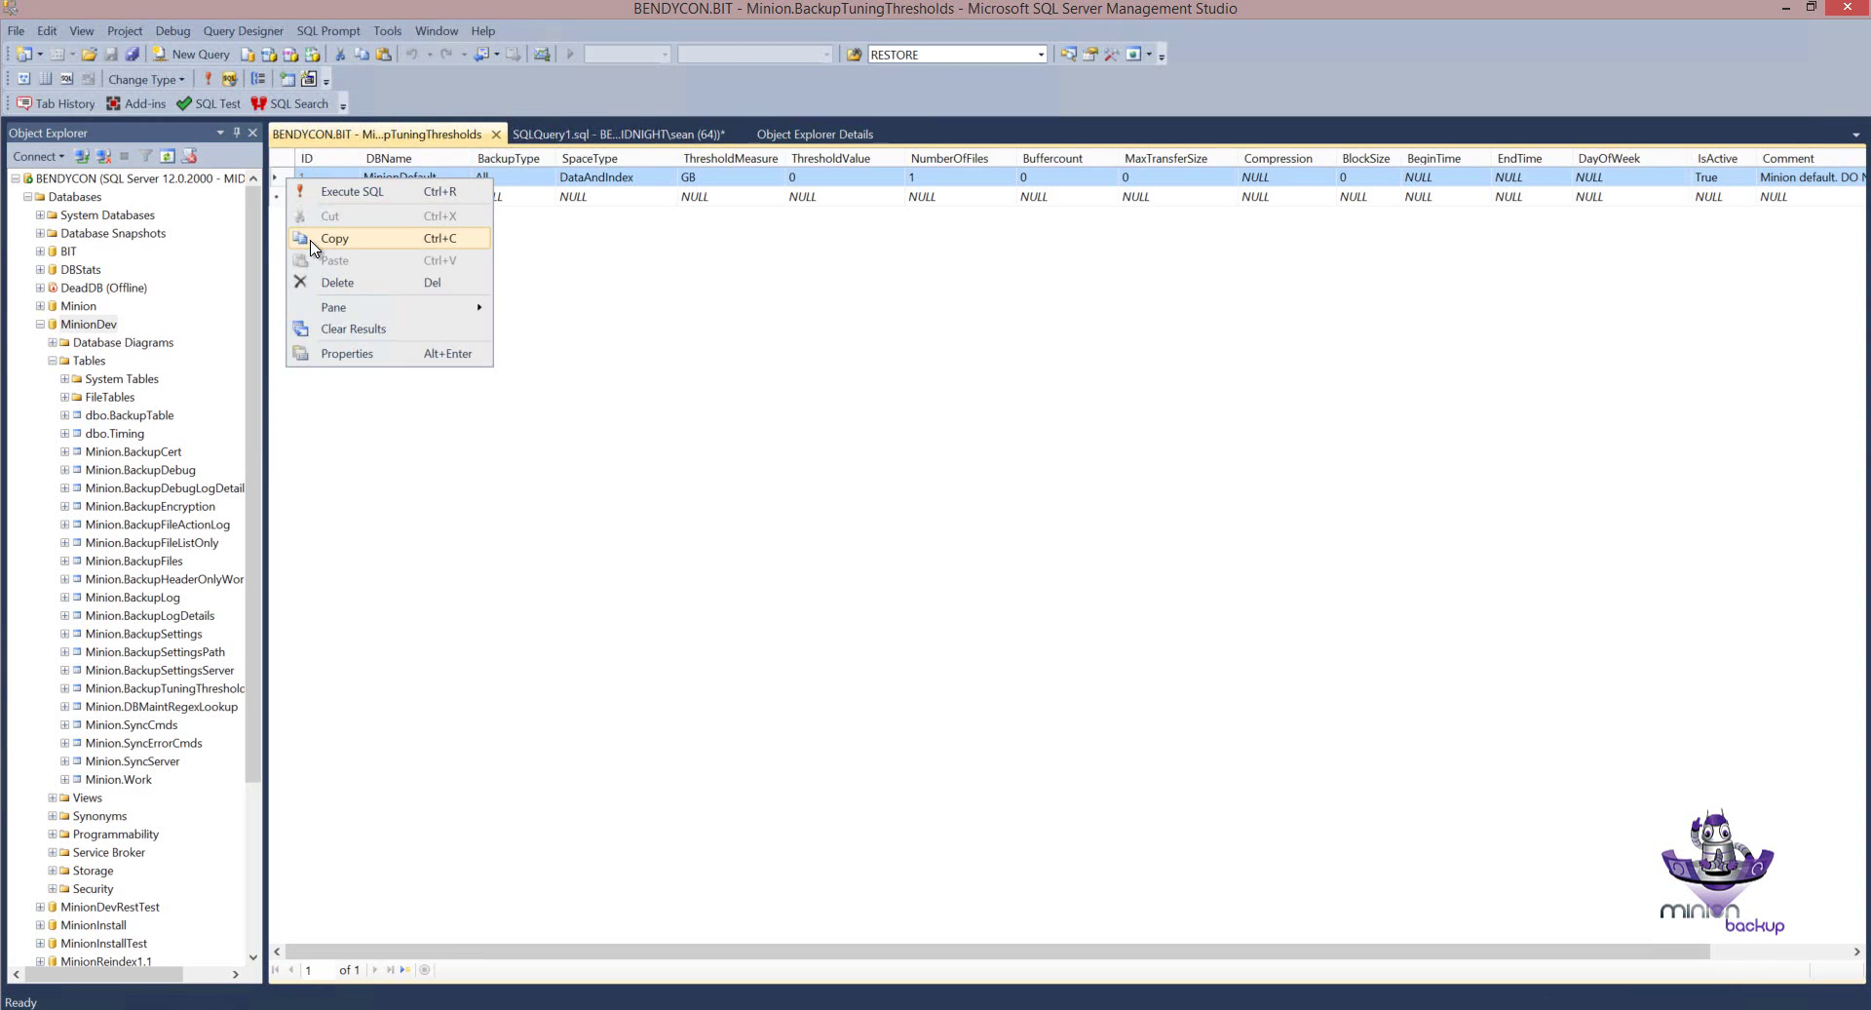
click(314, 248)
click(276, 197)
right_click(282, 198)
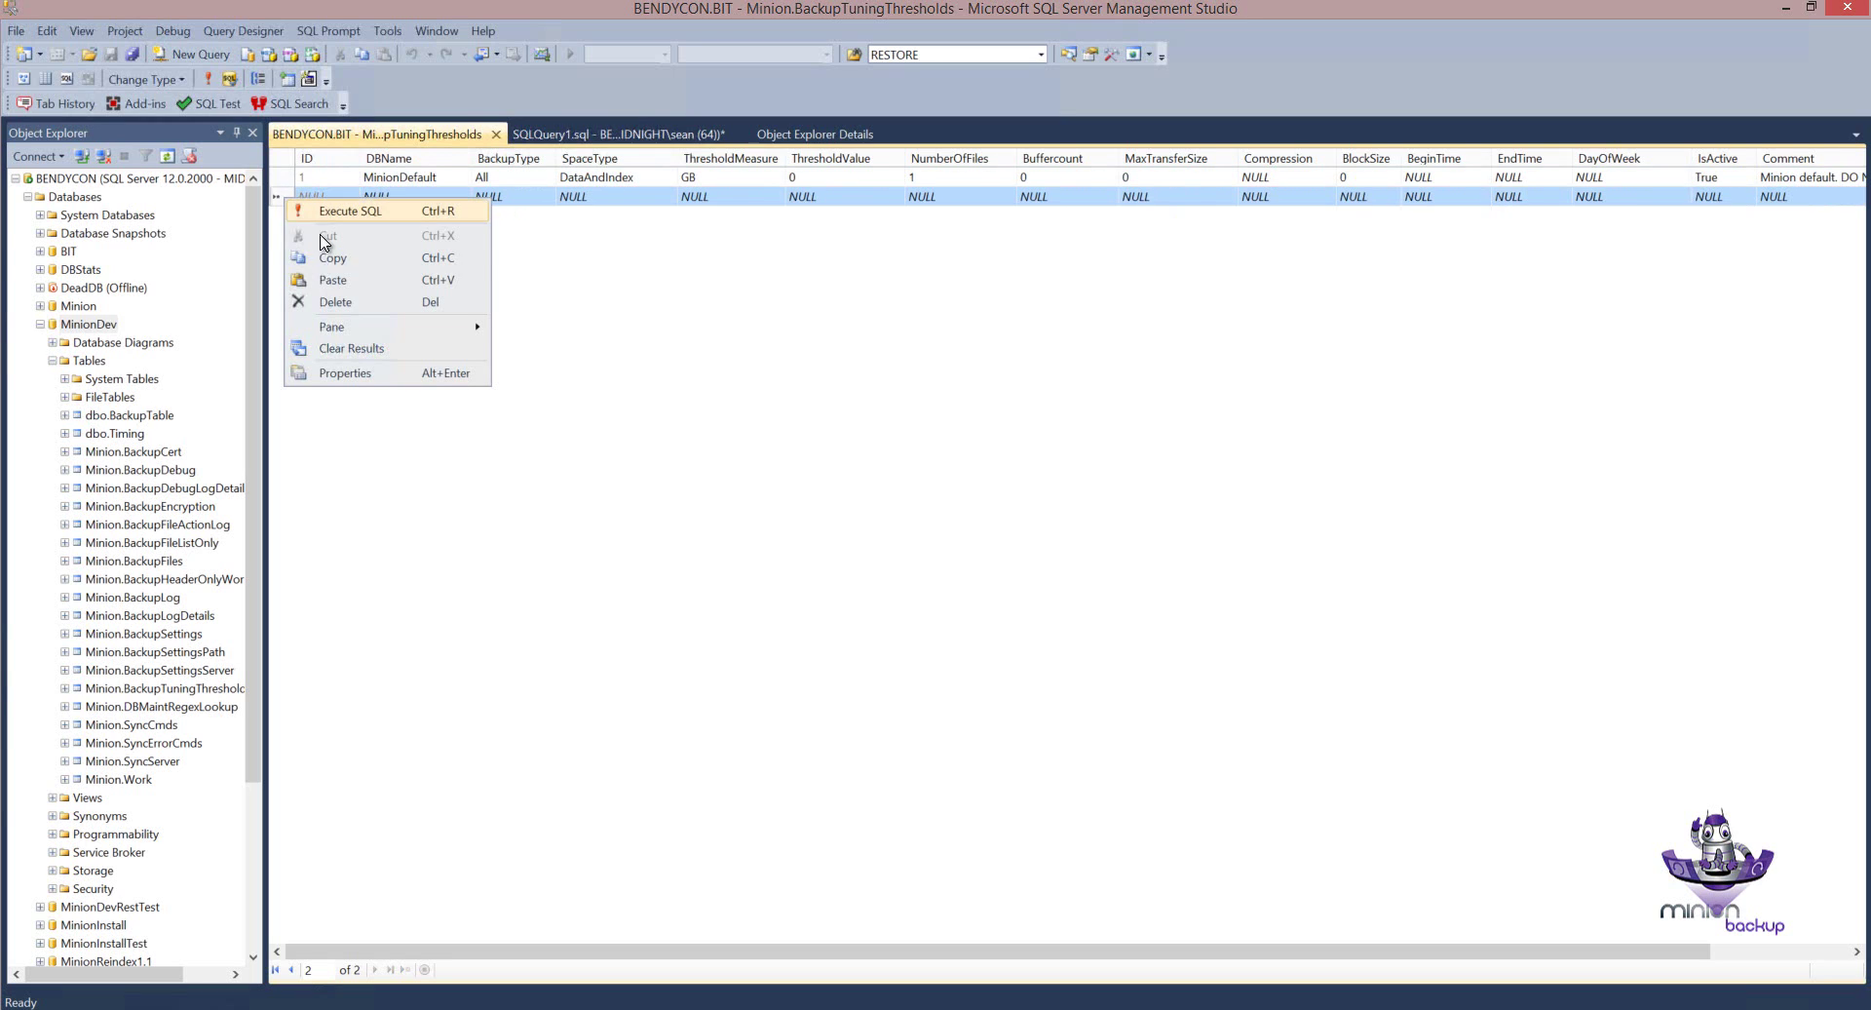
click(332, 279)
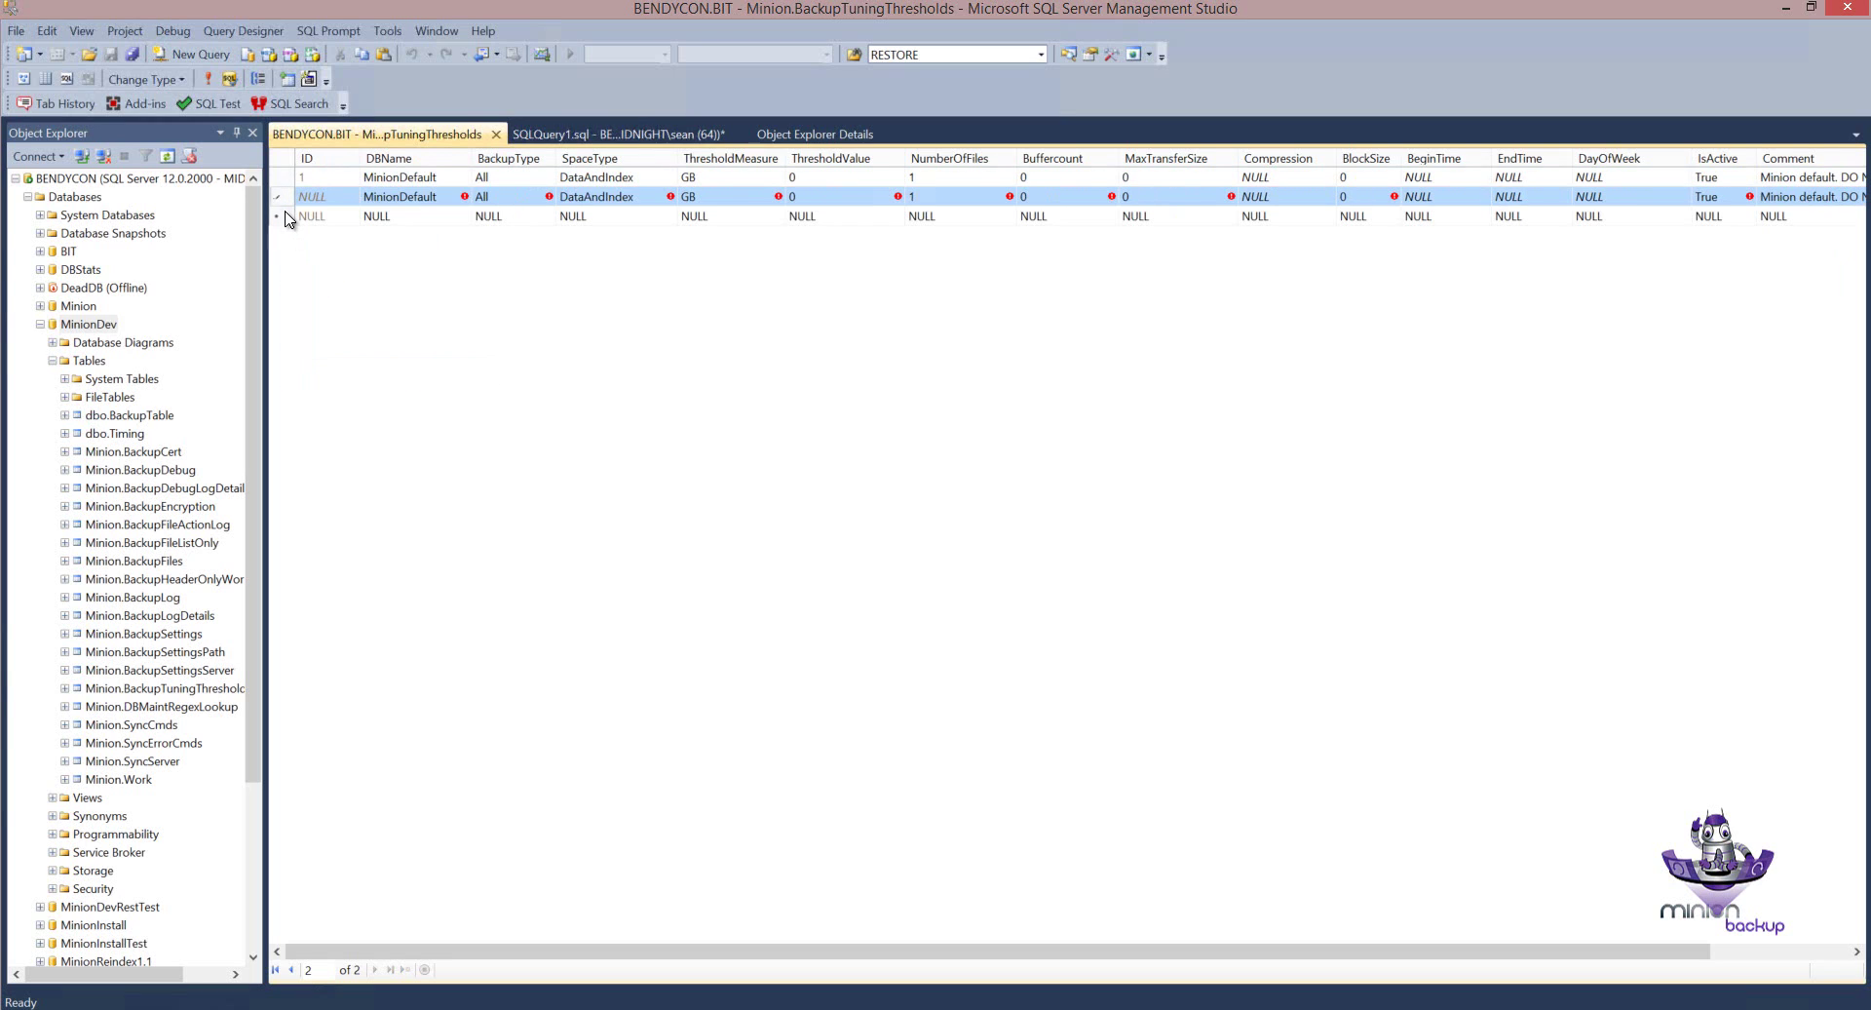
Paste two more copies of the MinionDefault row into the table and re-run the table's query to refresh it.
click(283, 217)
right_click(284, 218)
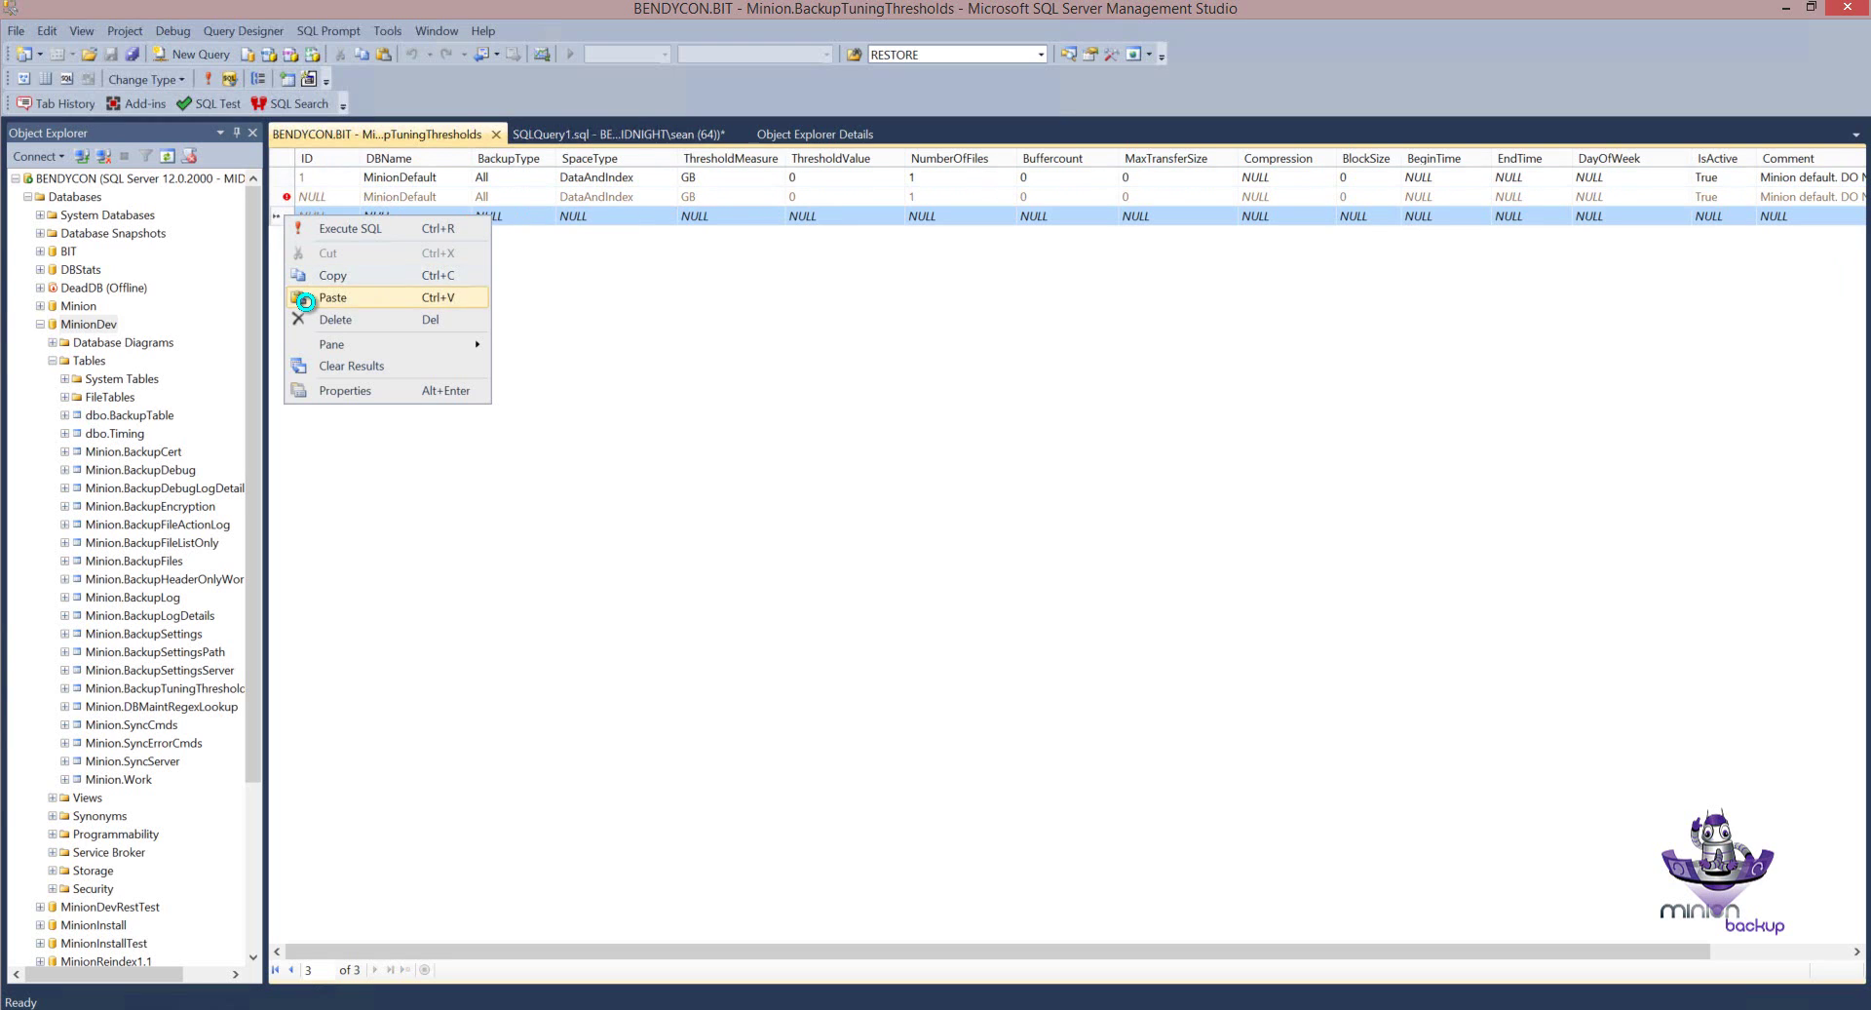
click(305, 298)
right_click(280, 240)
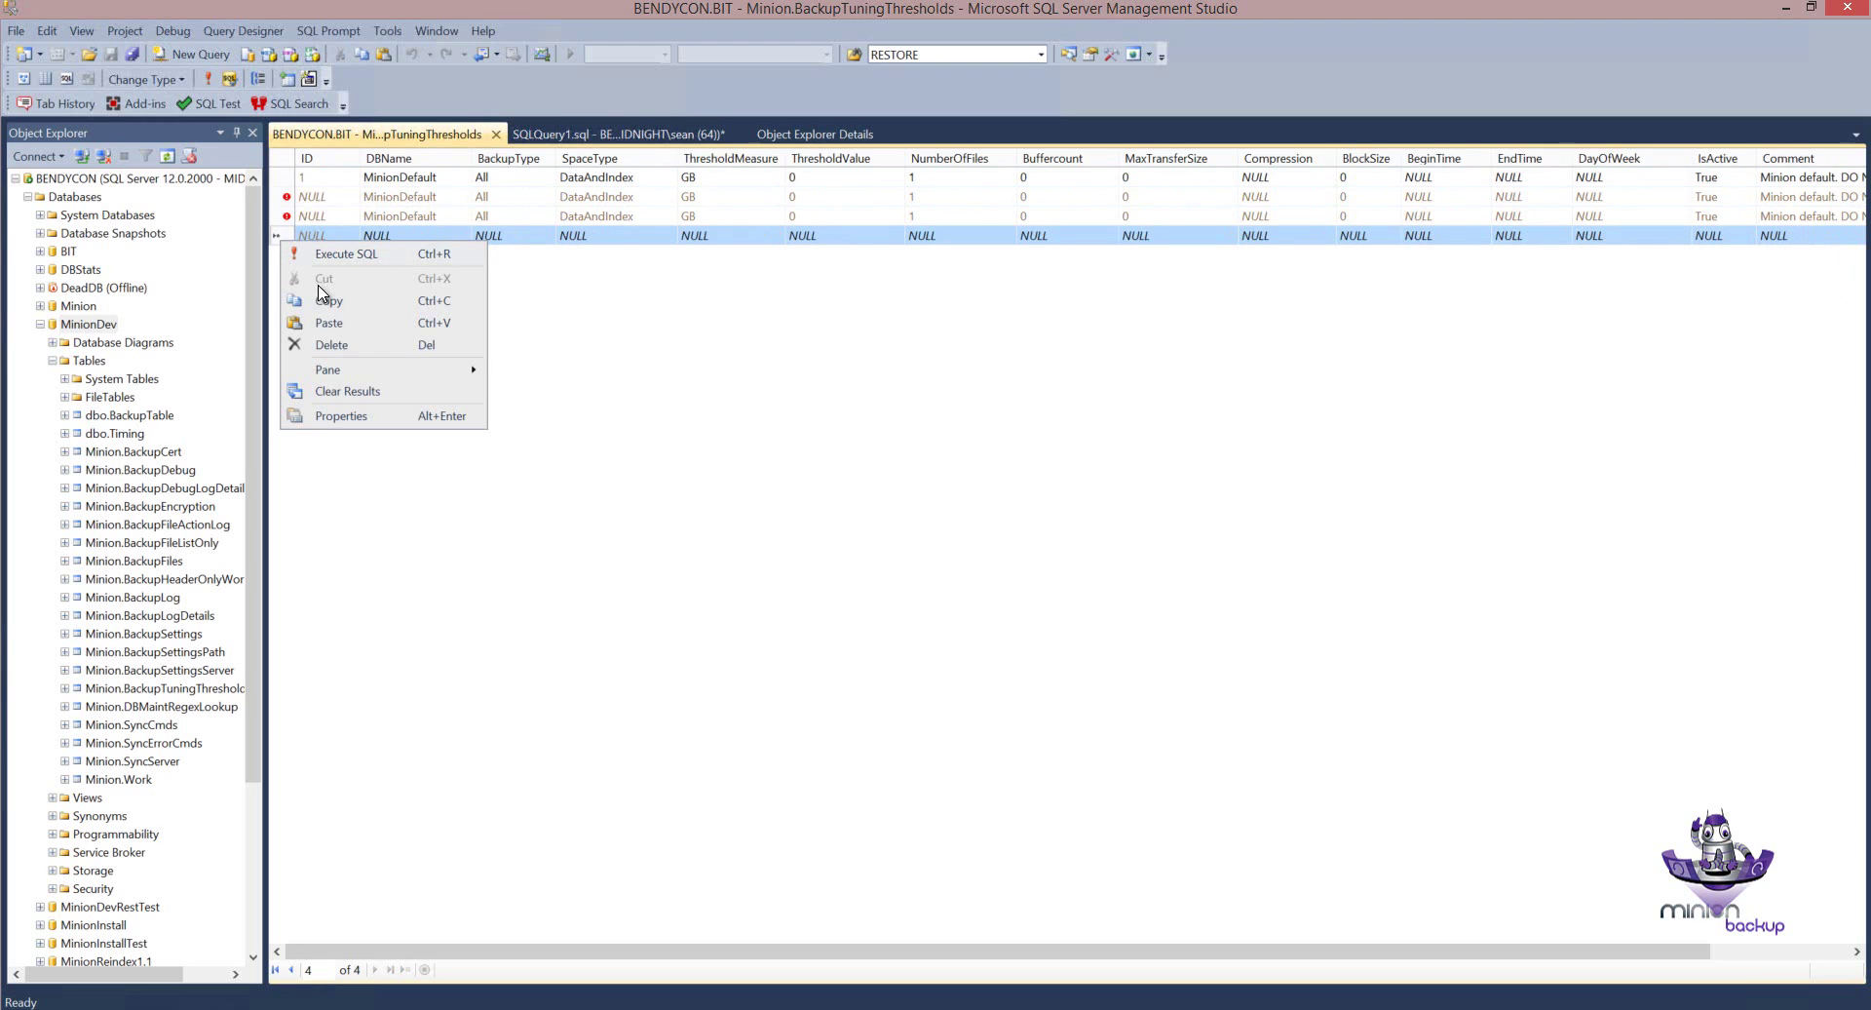
click(325, 323)
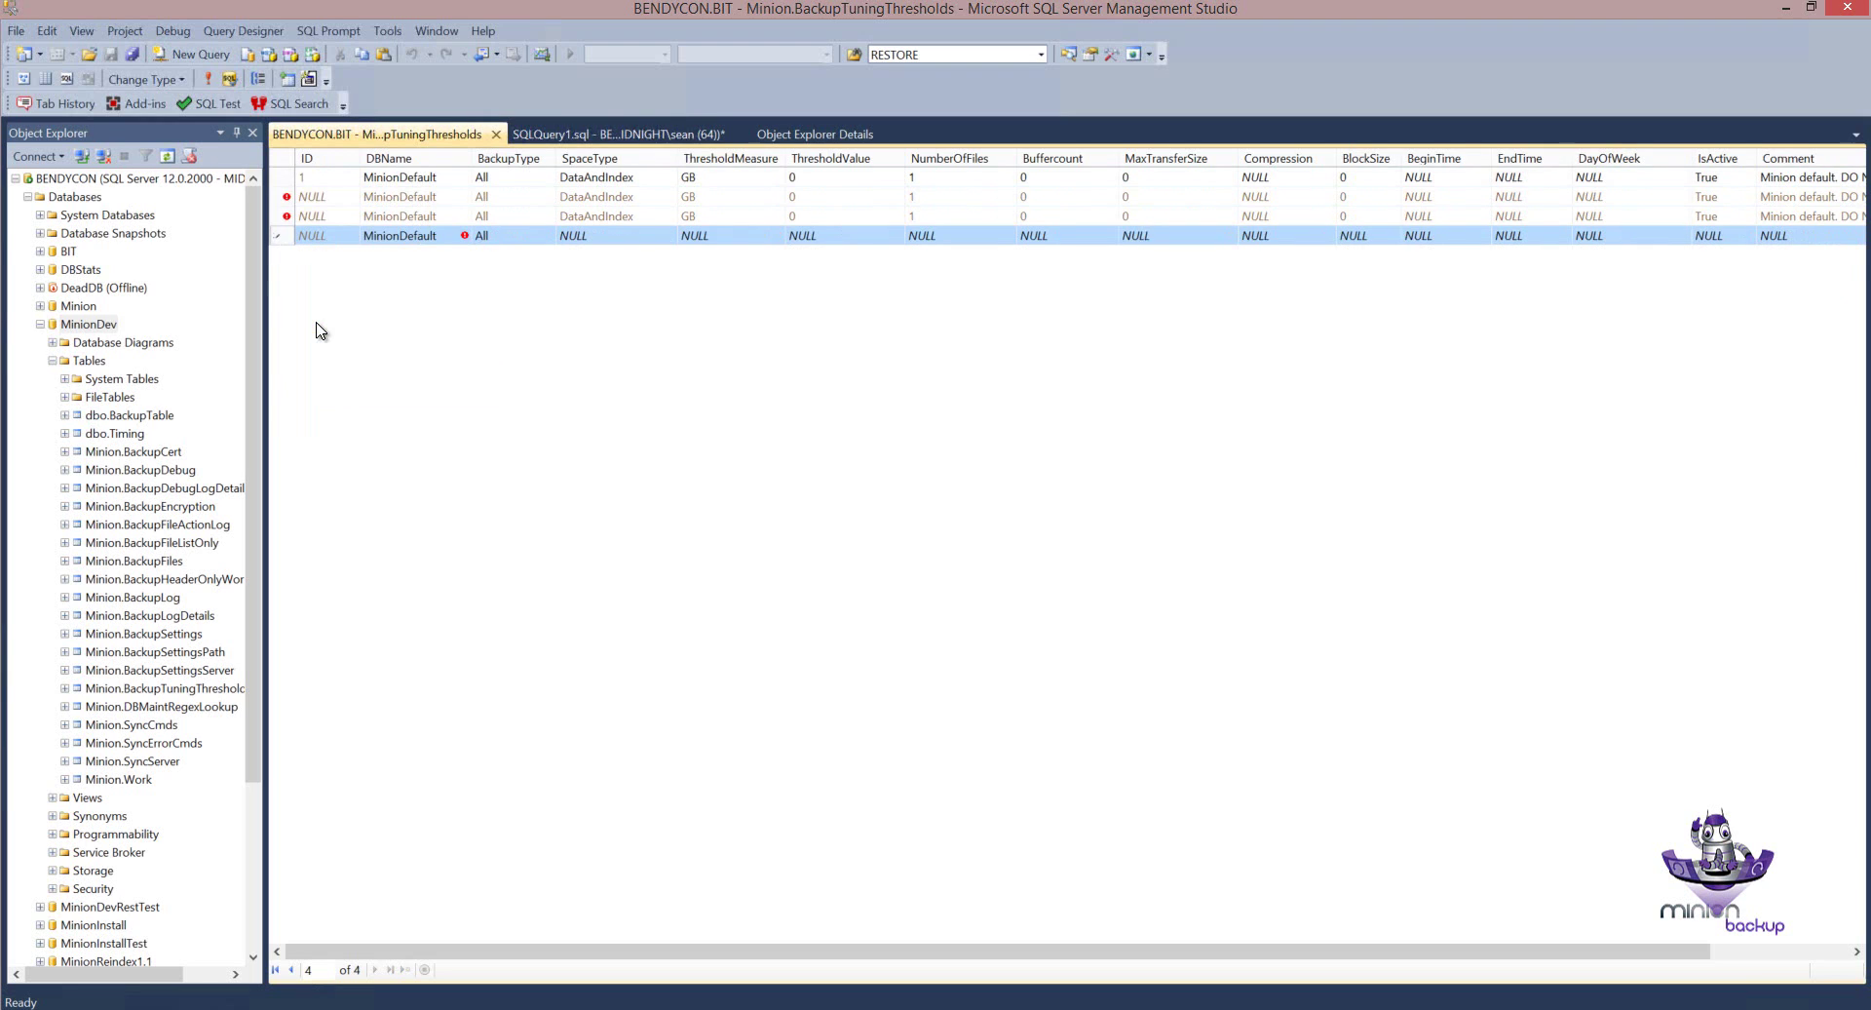
click(543, 217)
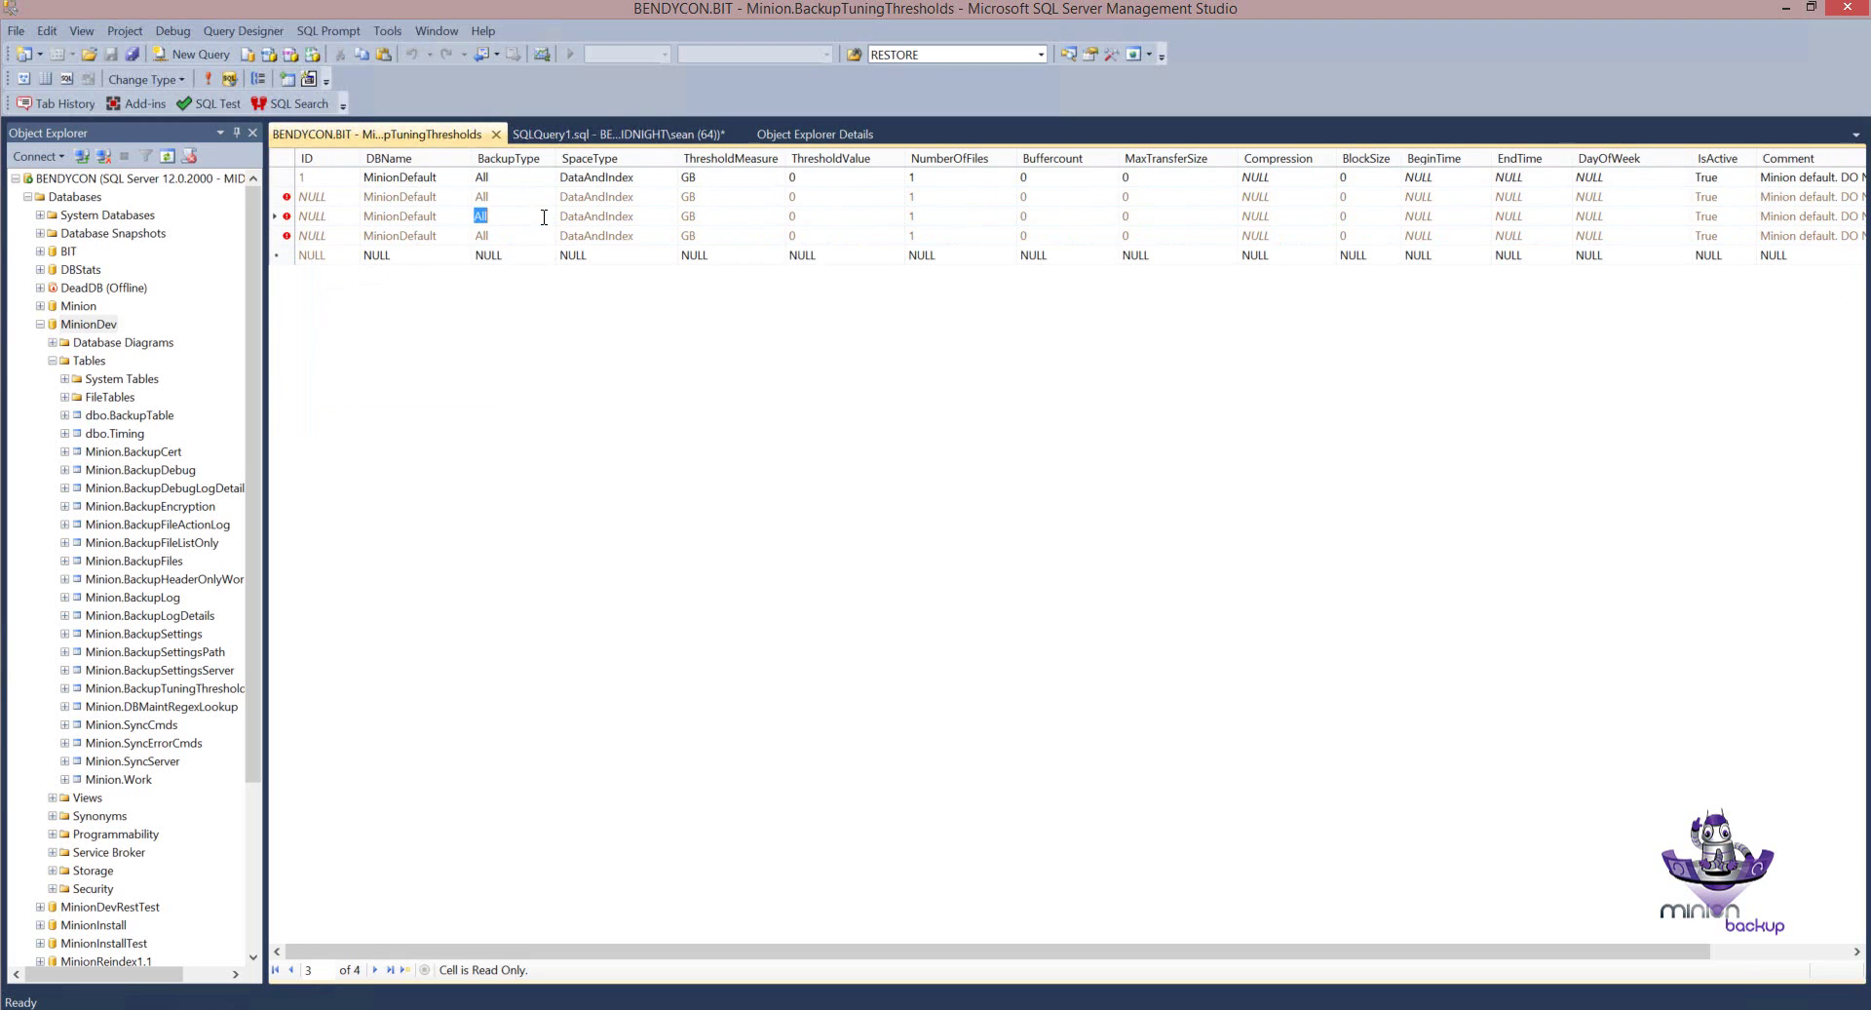
click(216, 83)
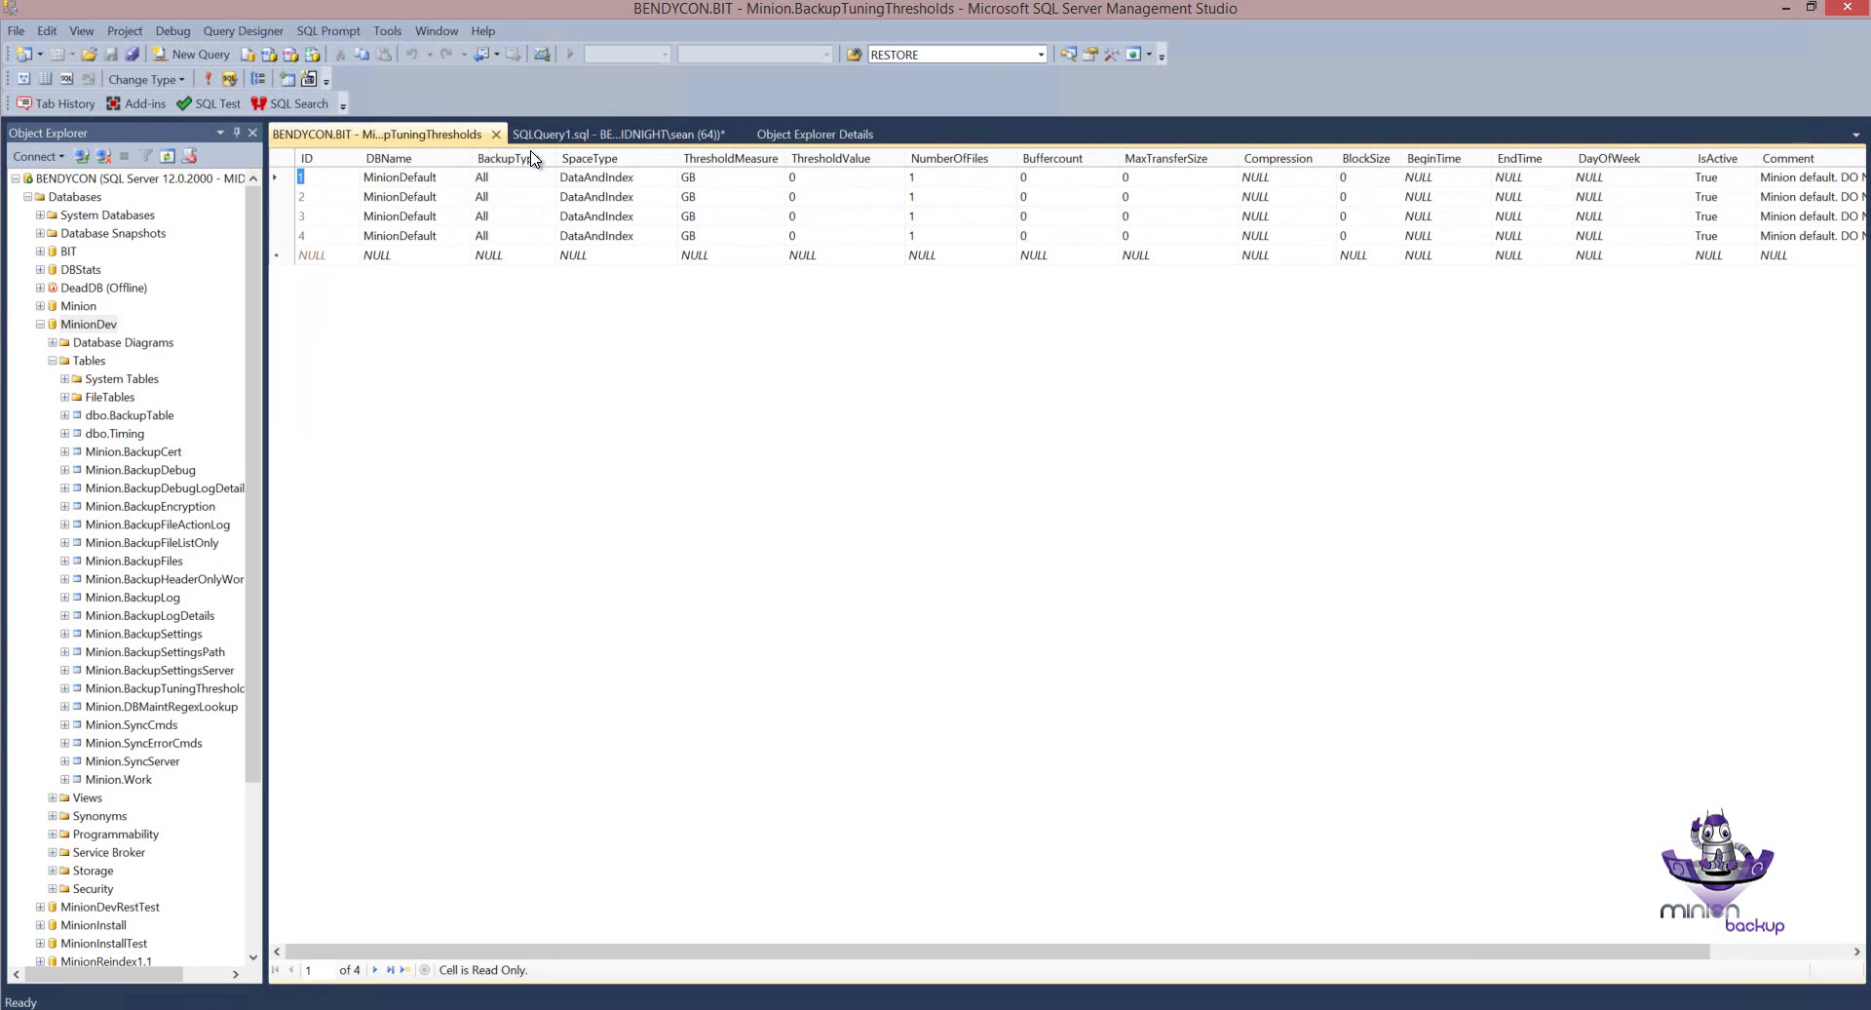
In the row with ID 2, set ThresholdValue to 50, NumberOfFiles to 4, Buffercount to 200 and MaxTransferSize to 22222.
click(822, 195)
text(50)
click(945, 196)
text(4)
click(1059, 198)
text(200)
key(Down)
click(1138, 197)
text(22222)
click(279, 197)
click(1166, 203)
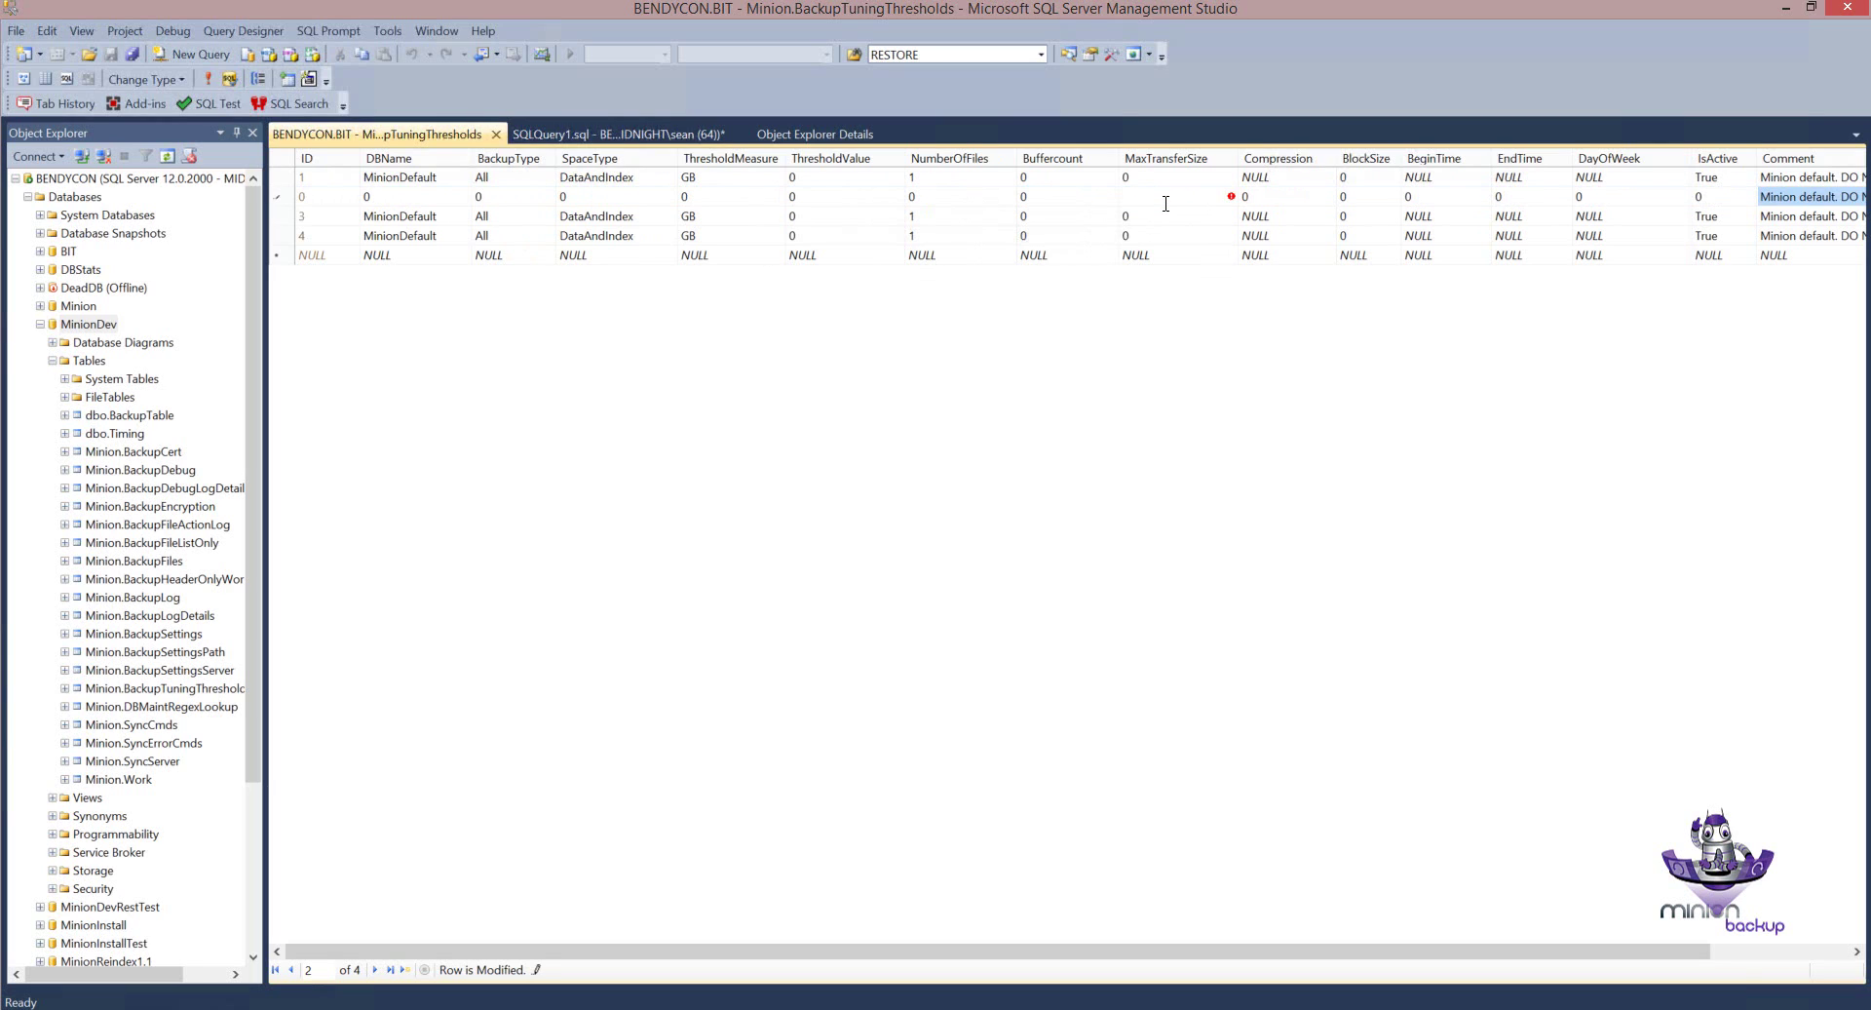
click(1166, 203)
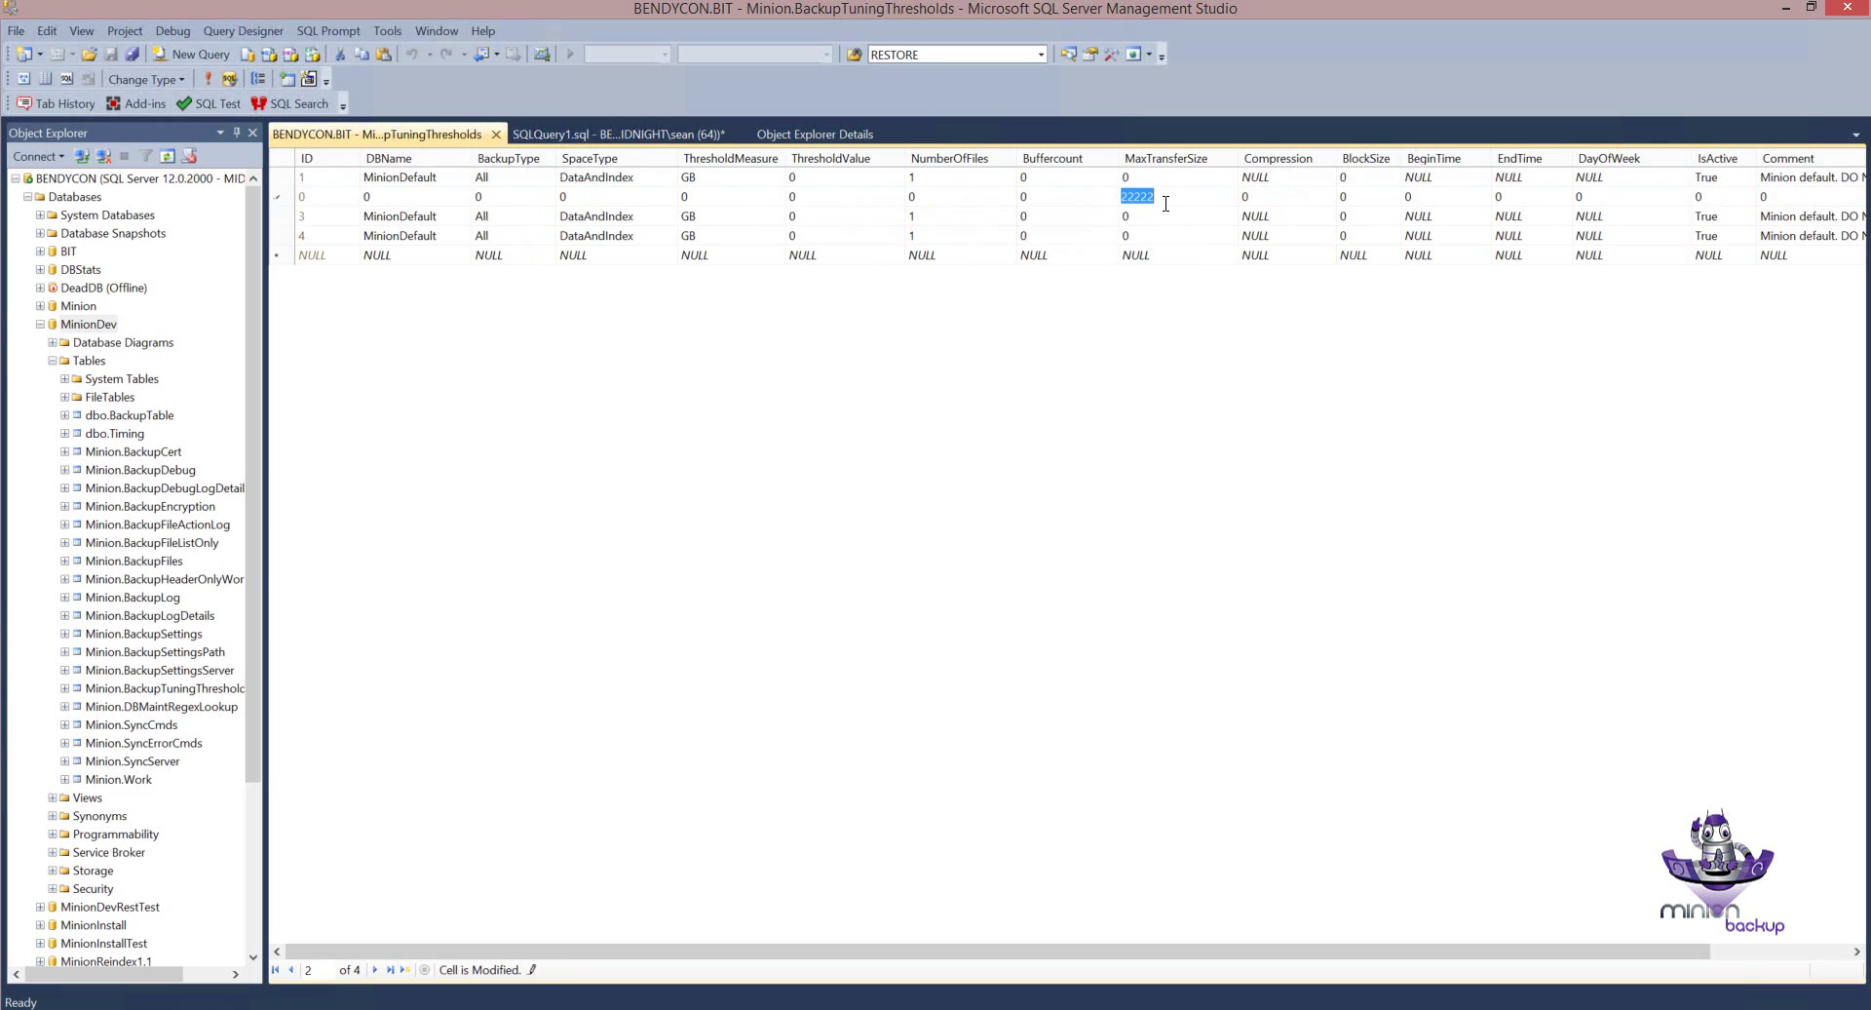
In row 2, set Compression to True and the Comment to "50GB All", and commit the row.
click(1272, 196)
key(ctrl+0)
text(1)
click(1725, 195)
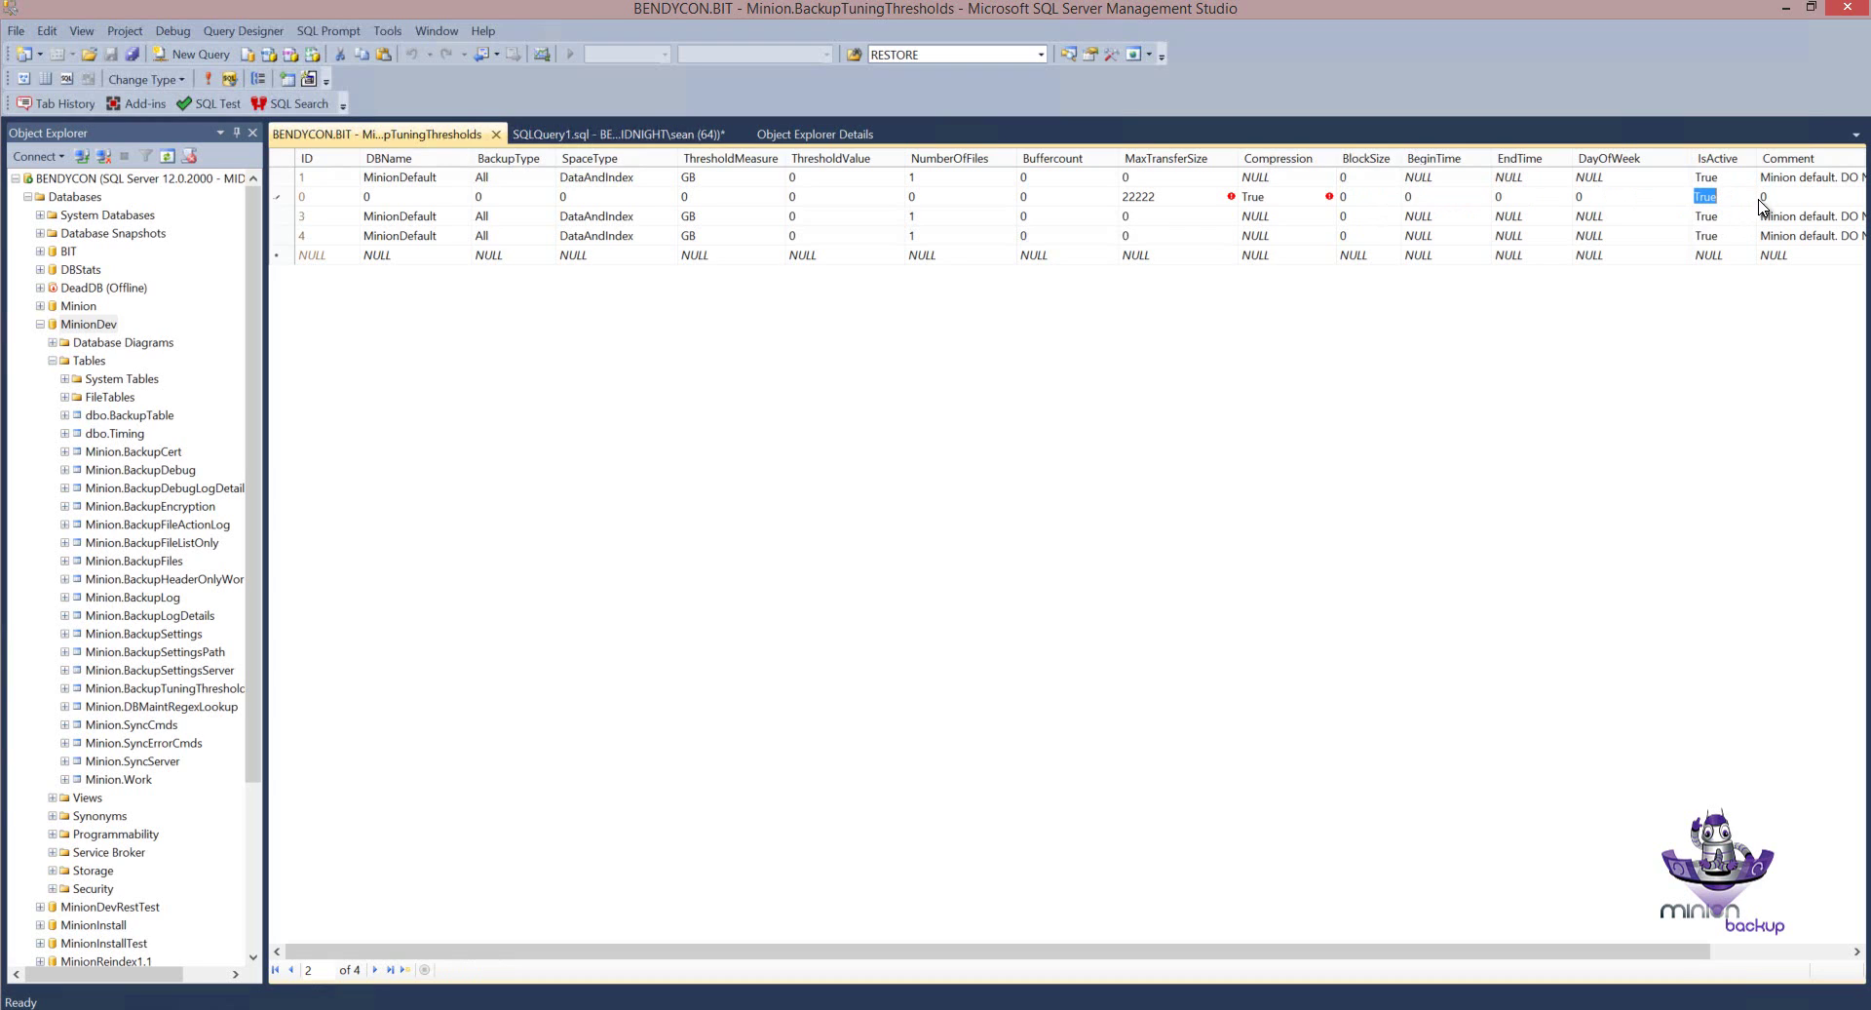
click(1788, 198)
text(50GB All)
click(729, 196)
key(Down)
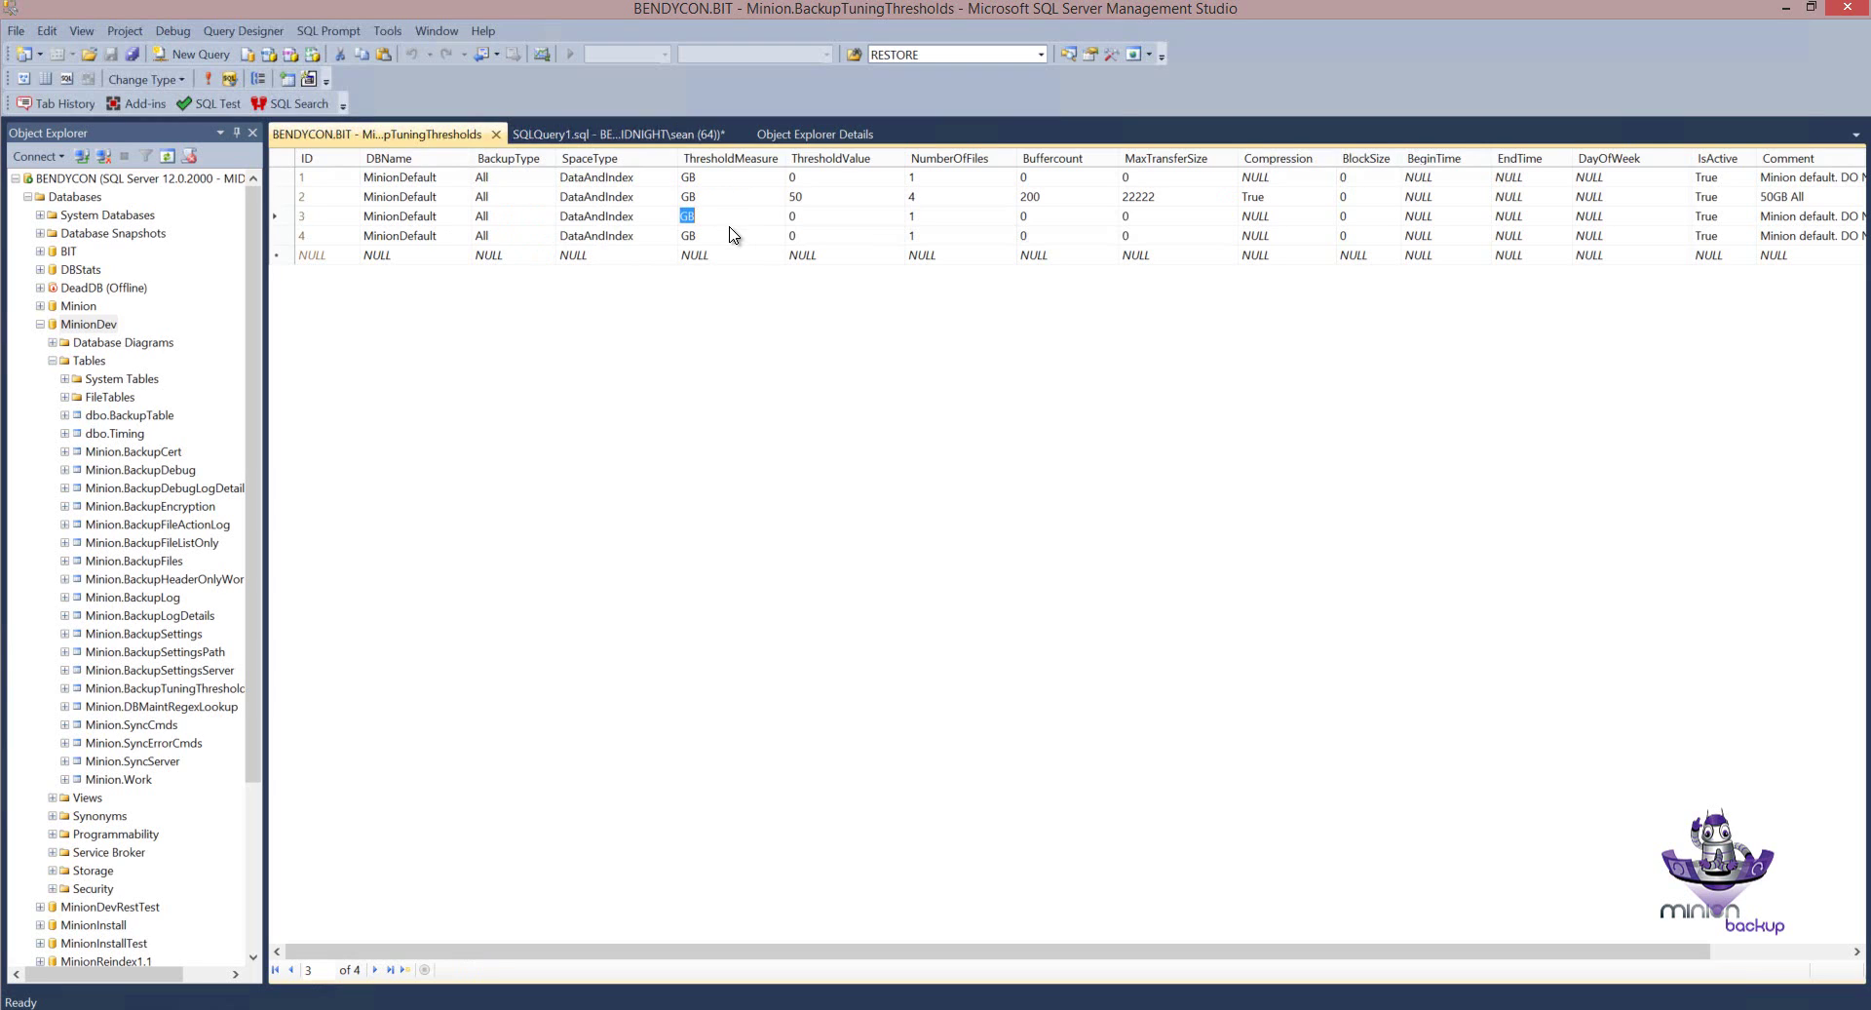
In the row with ID 3, set ThresholdValue to 100, NumberOfFiles to 10, Buffercount to 500 and MaxTransferSize to 33333.
click(813, 218)
text(100)
click(928, 218)
text(10)
click(1039, 216)
text(500)
click(1140, 218)
text(33)
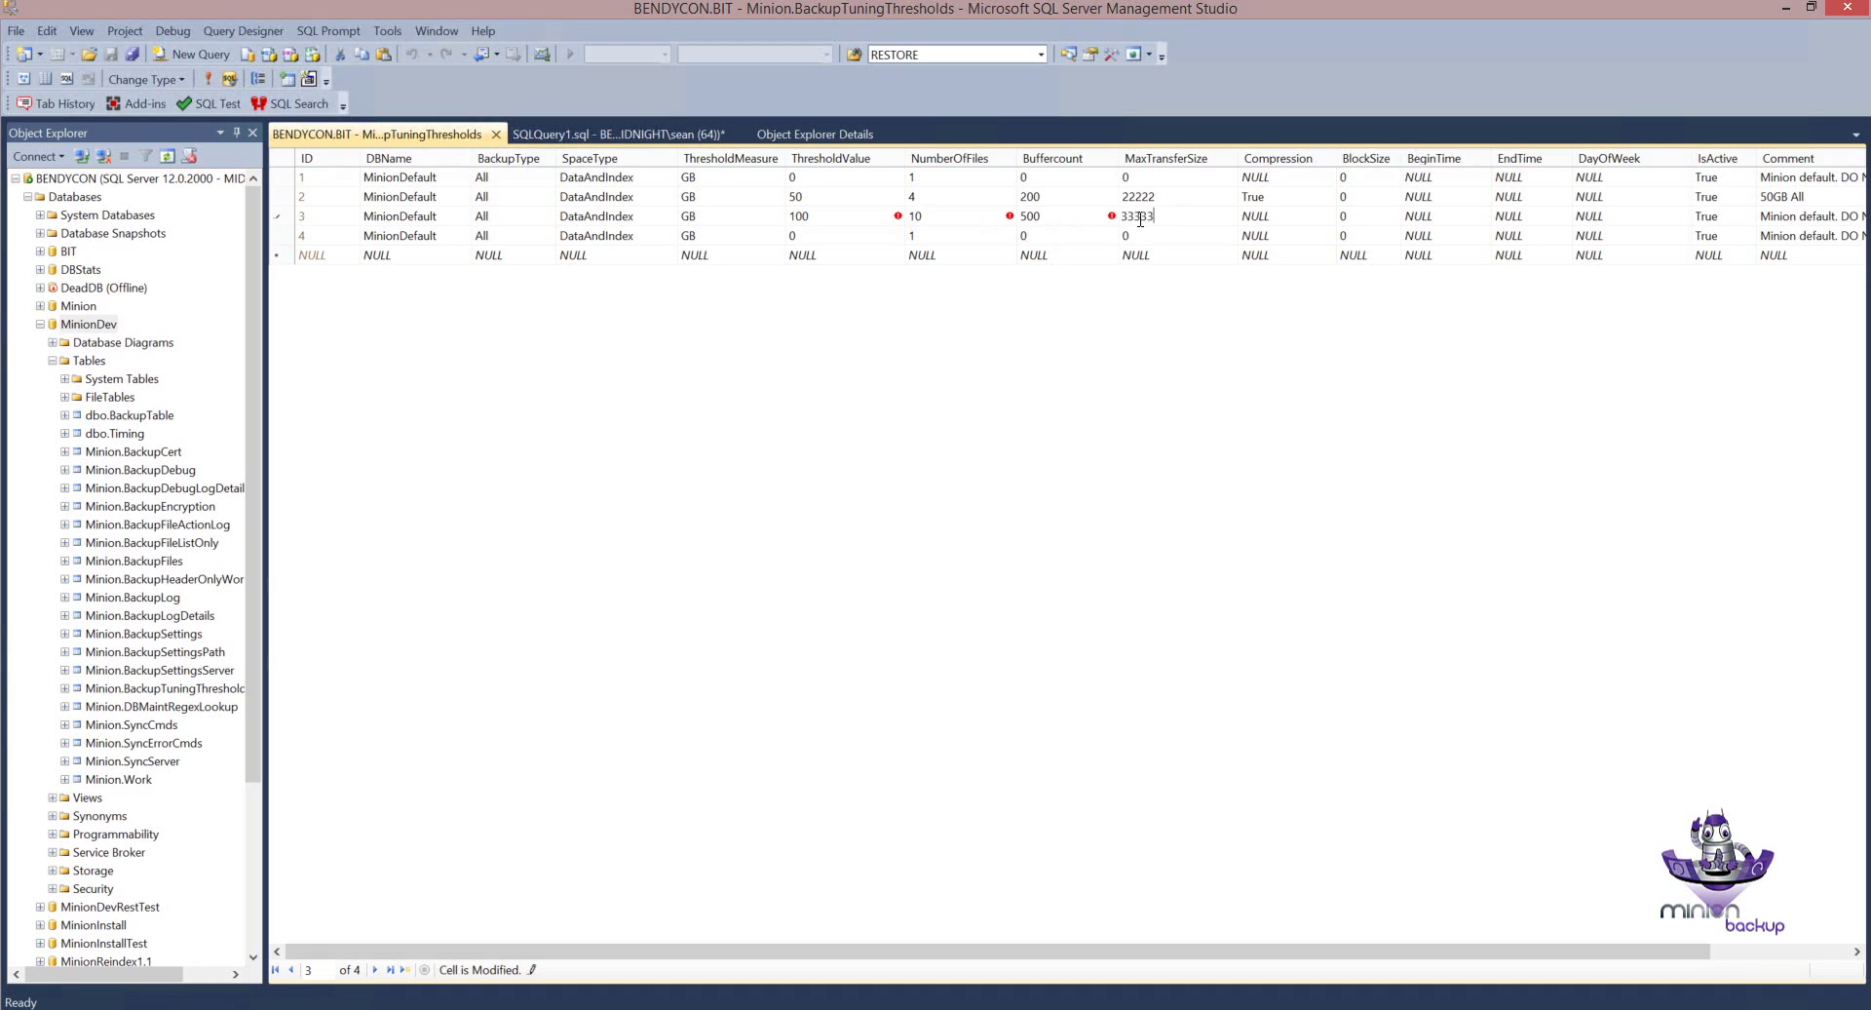
text(333)
In row 3, set Compression to True and the Comment to "100GB All".
click(1258, 216)
text(1)
click(1782, 219)
text(100GB All)
In the row with ID 4, clear the Comment and set ThresholdValue to 150, NumberOfFiles to 15 and Buffercount to 1000.
click(1782, 232)
key(Delete)
click(832, 233)
text(150)
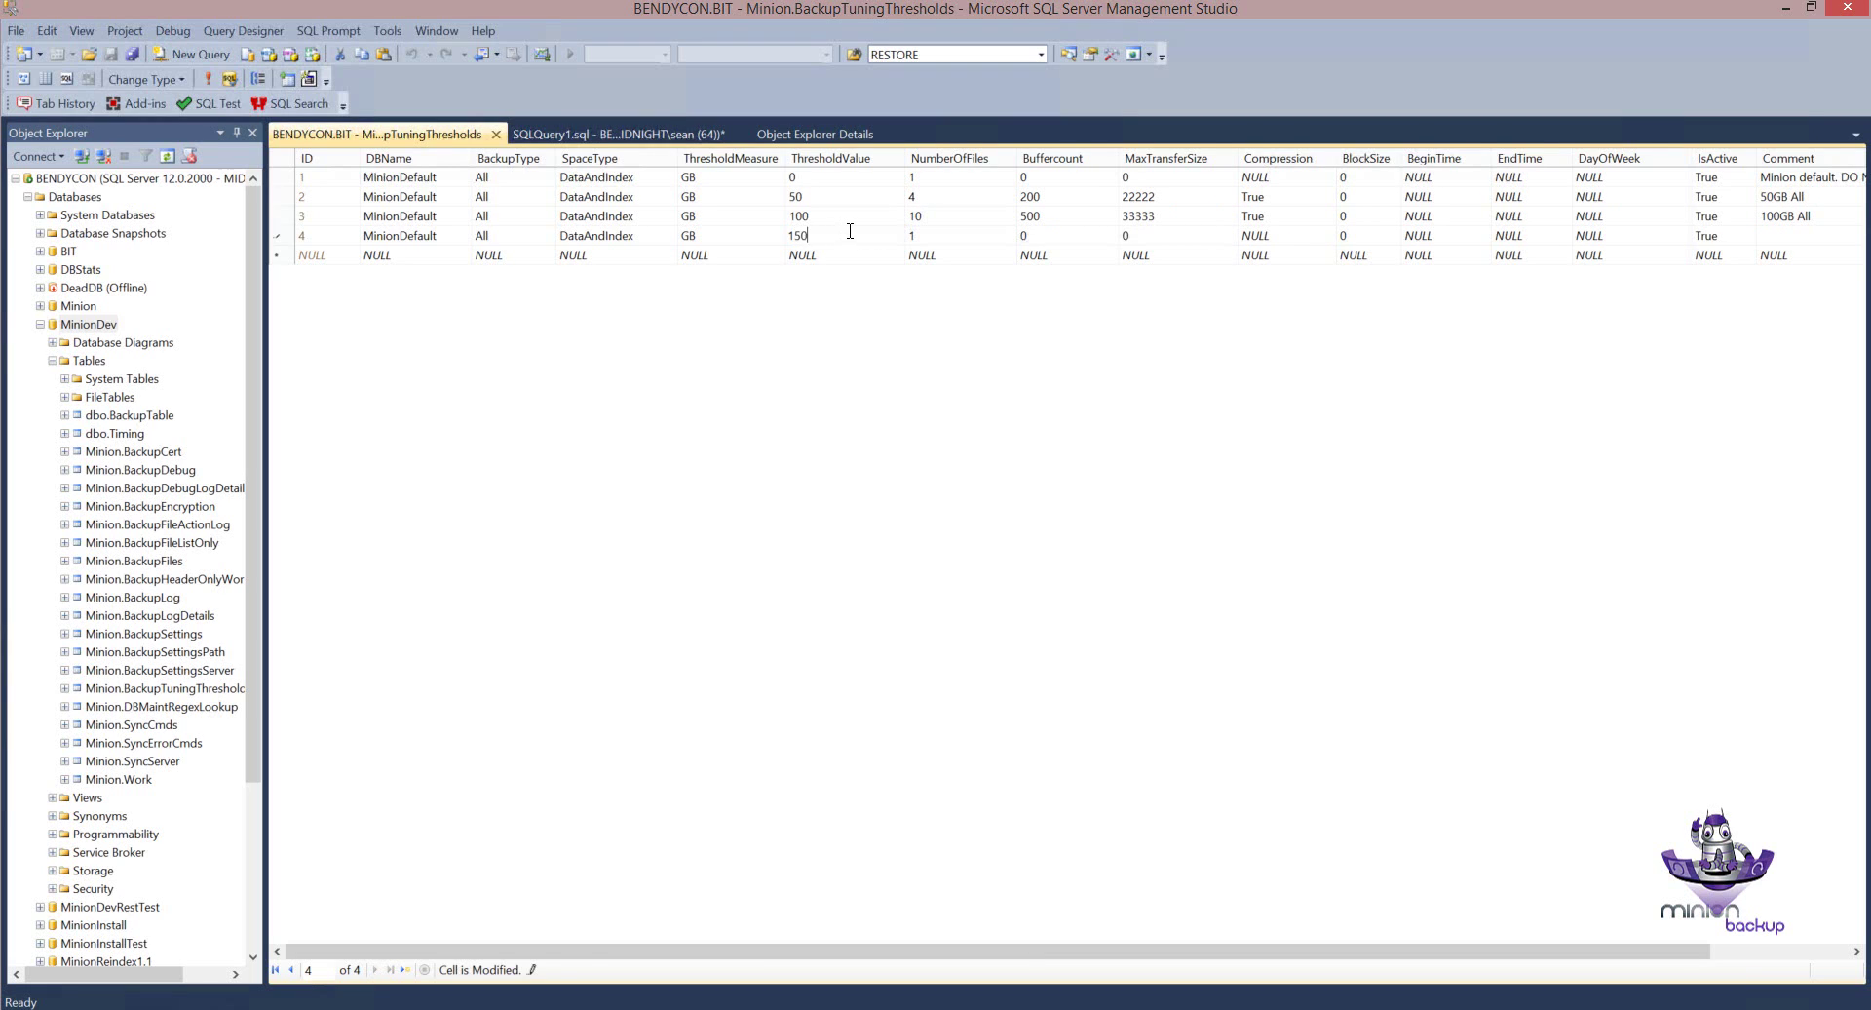
click(932, 235)
text(15)
click(1033, 238)
text(1000)
In row 4, set MaxTransferSize to 44444, Compression to True and the Comment to "150GB All", and commit the row.
click(1148, 238)
text(44444)
click(1258, 238)
text(1)
key(BackSpace)
key(Return)
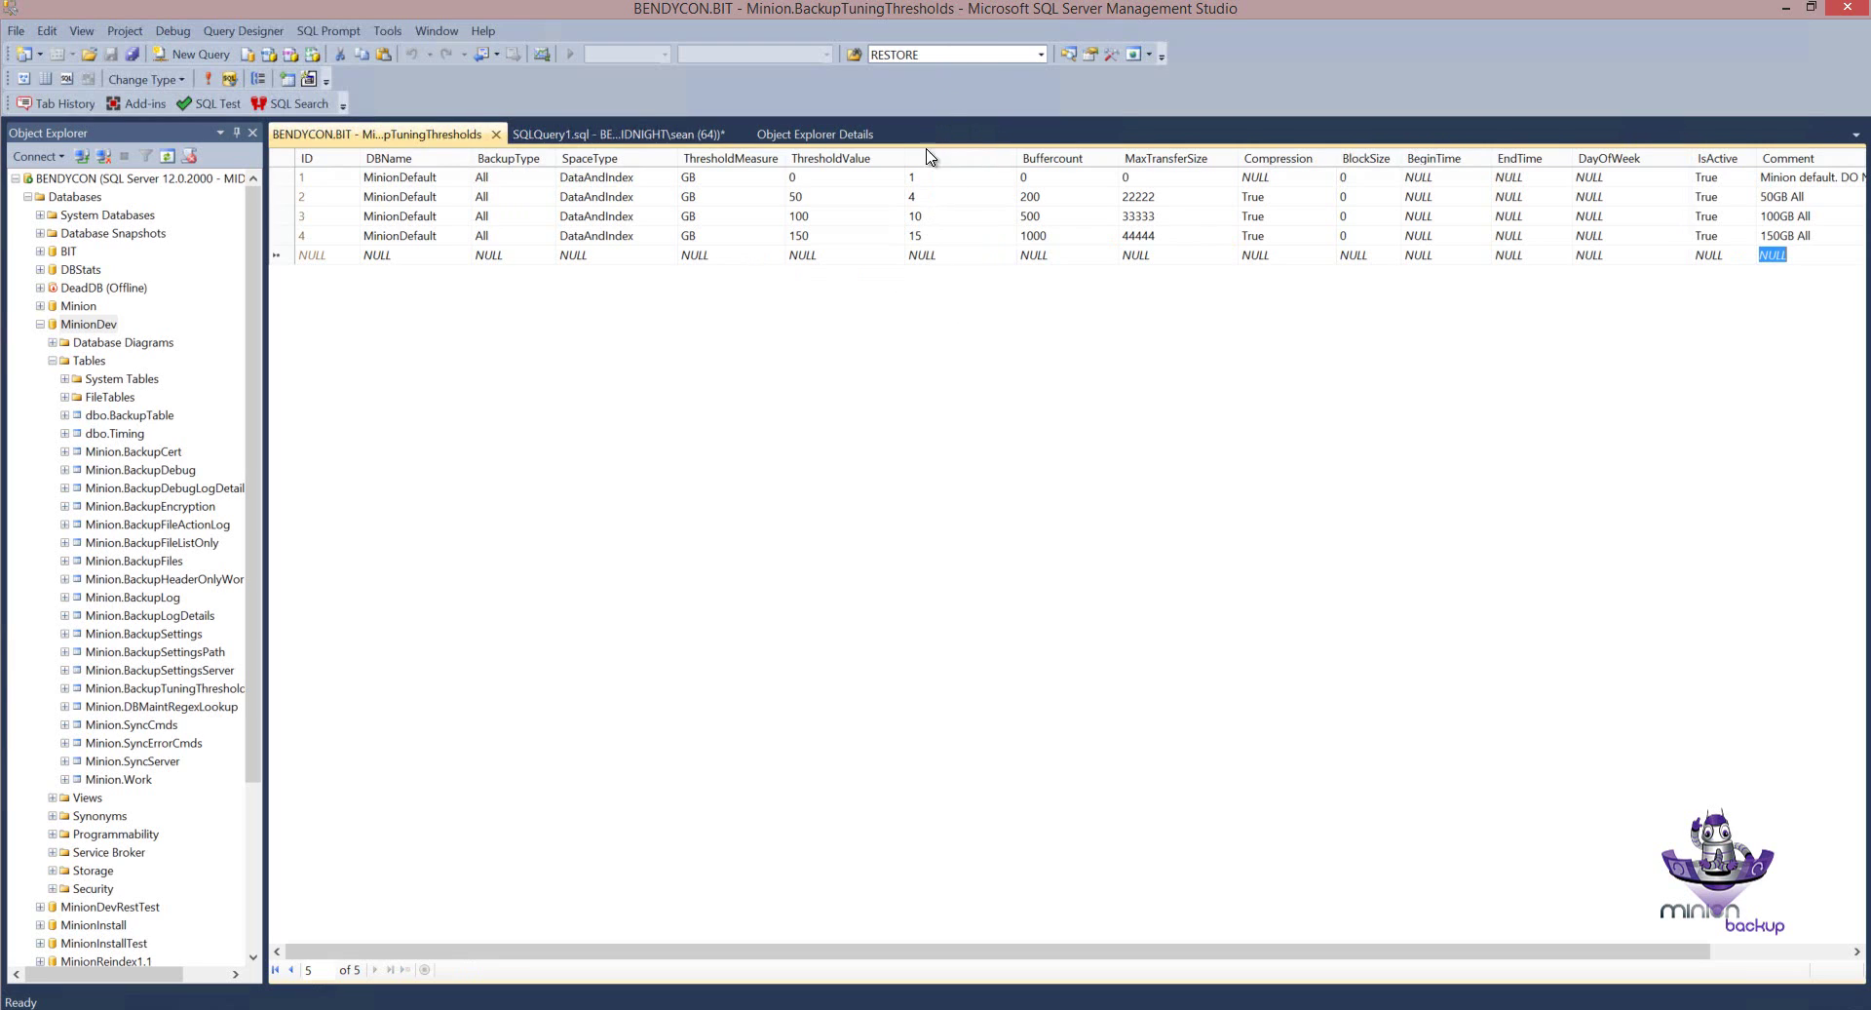
click(797, 177)
click(810, 199)
key(Delete)
key(ctrl+z)
Review the 50, 100 and 150 GB threshold rows and compare their tuning settings.
click(292, 197)
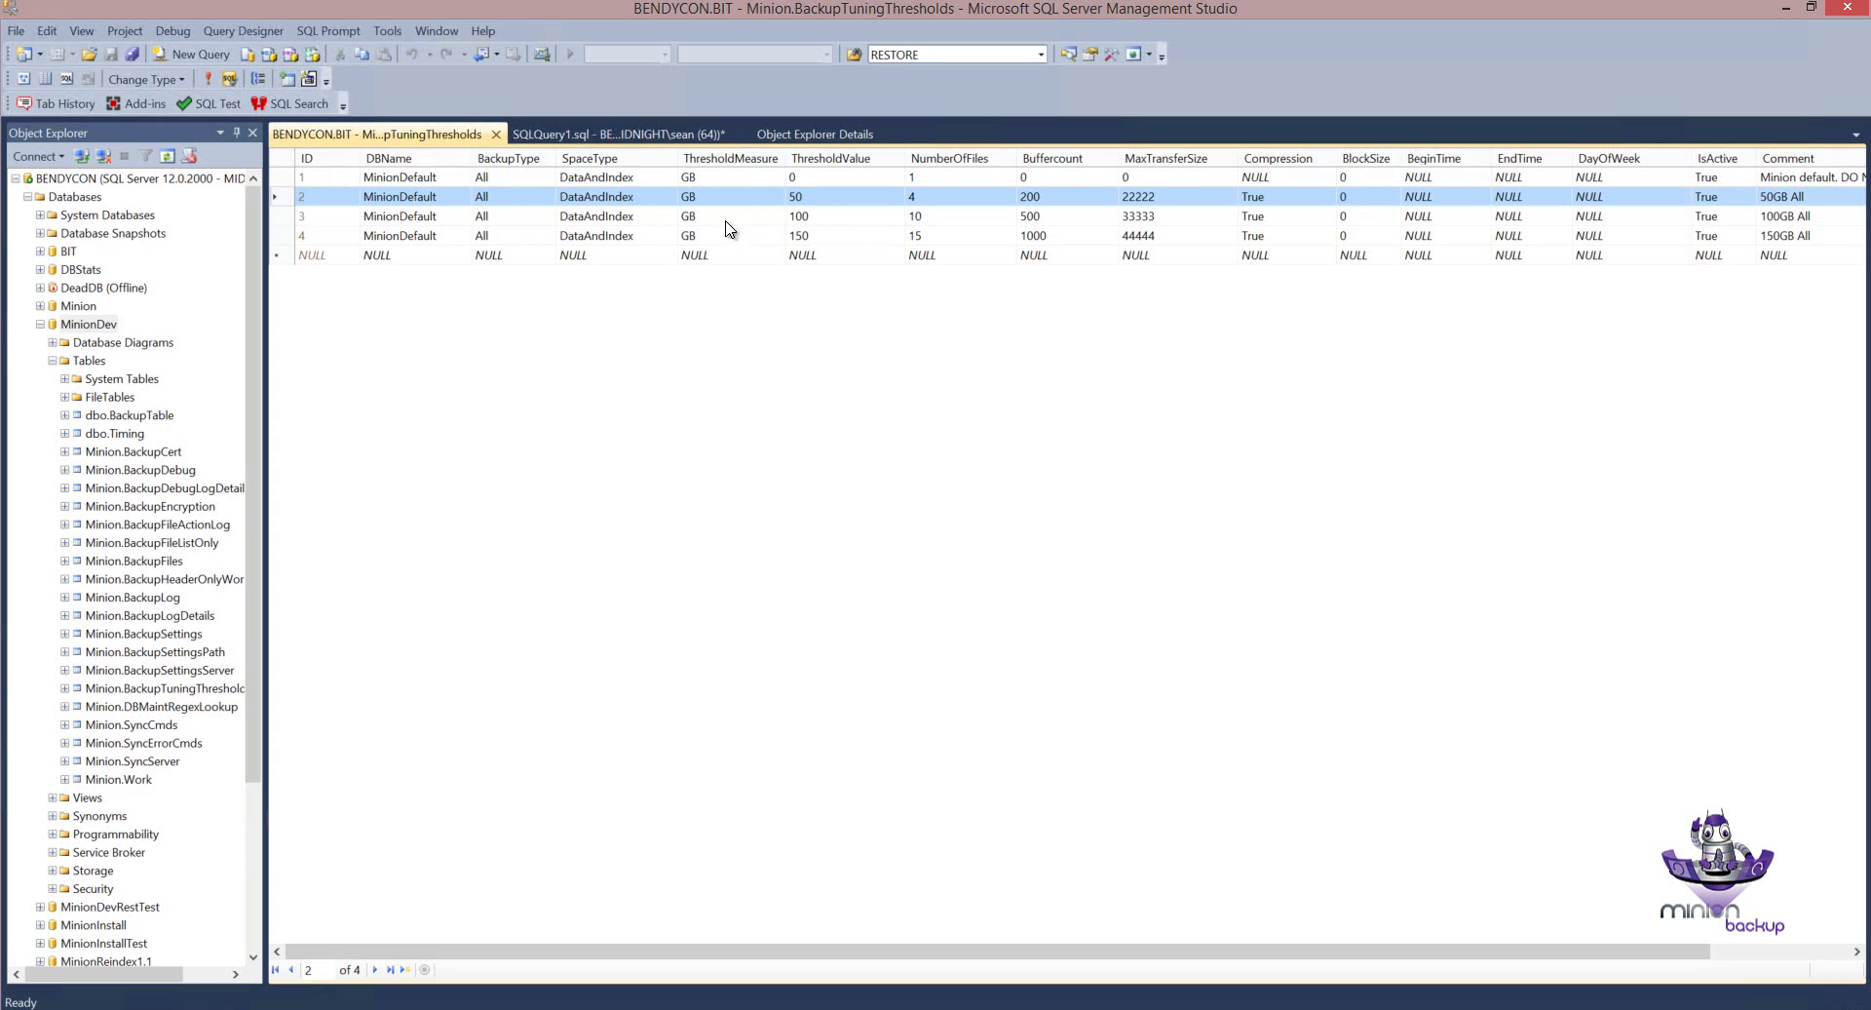
click(291, 218)
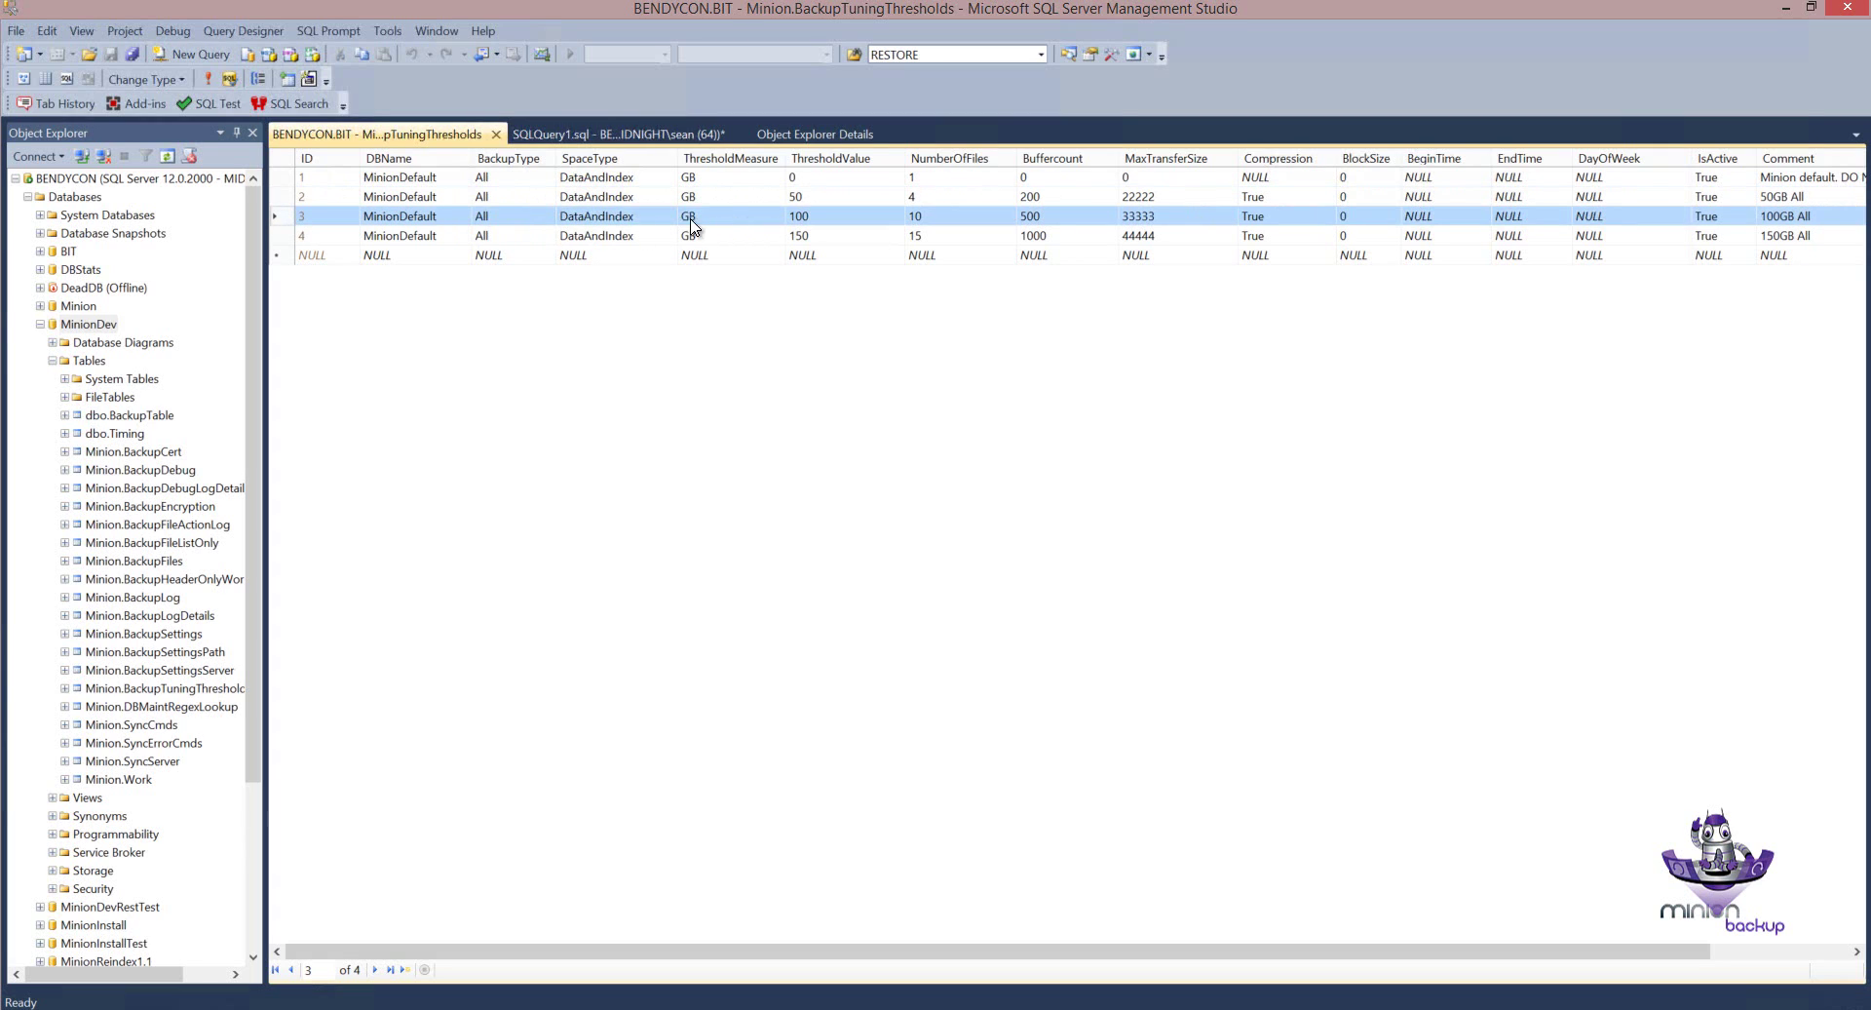
click(285, 240)
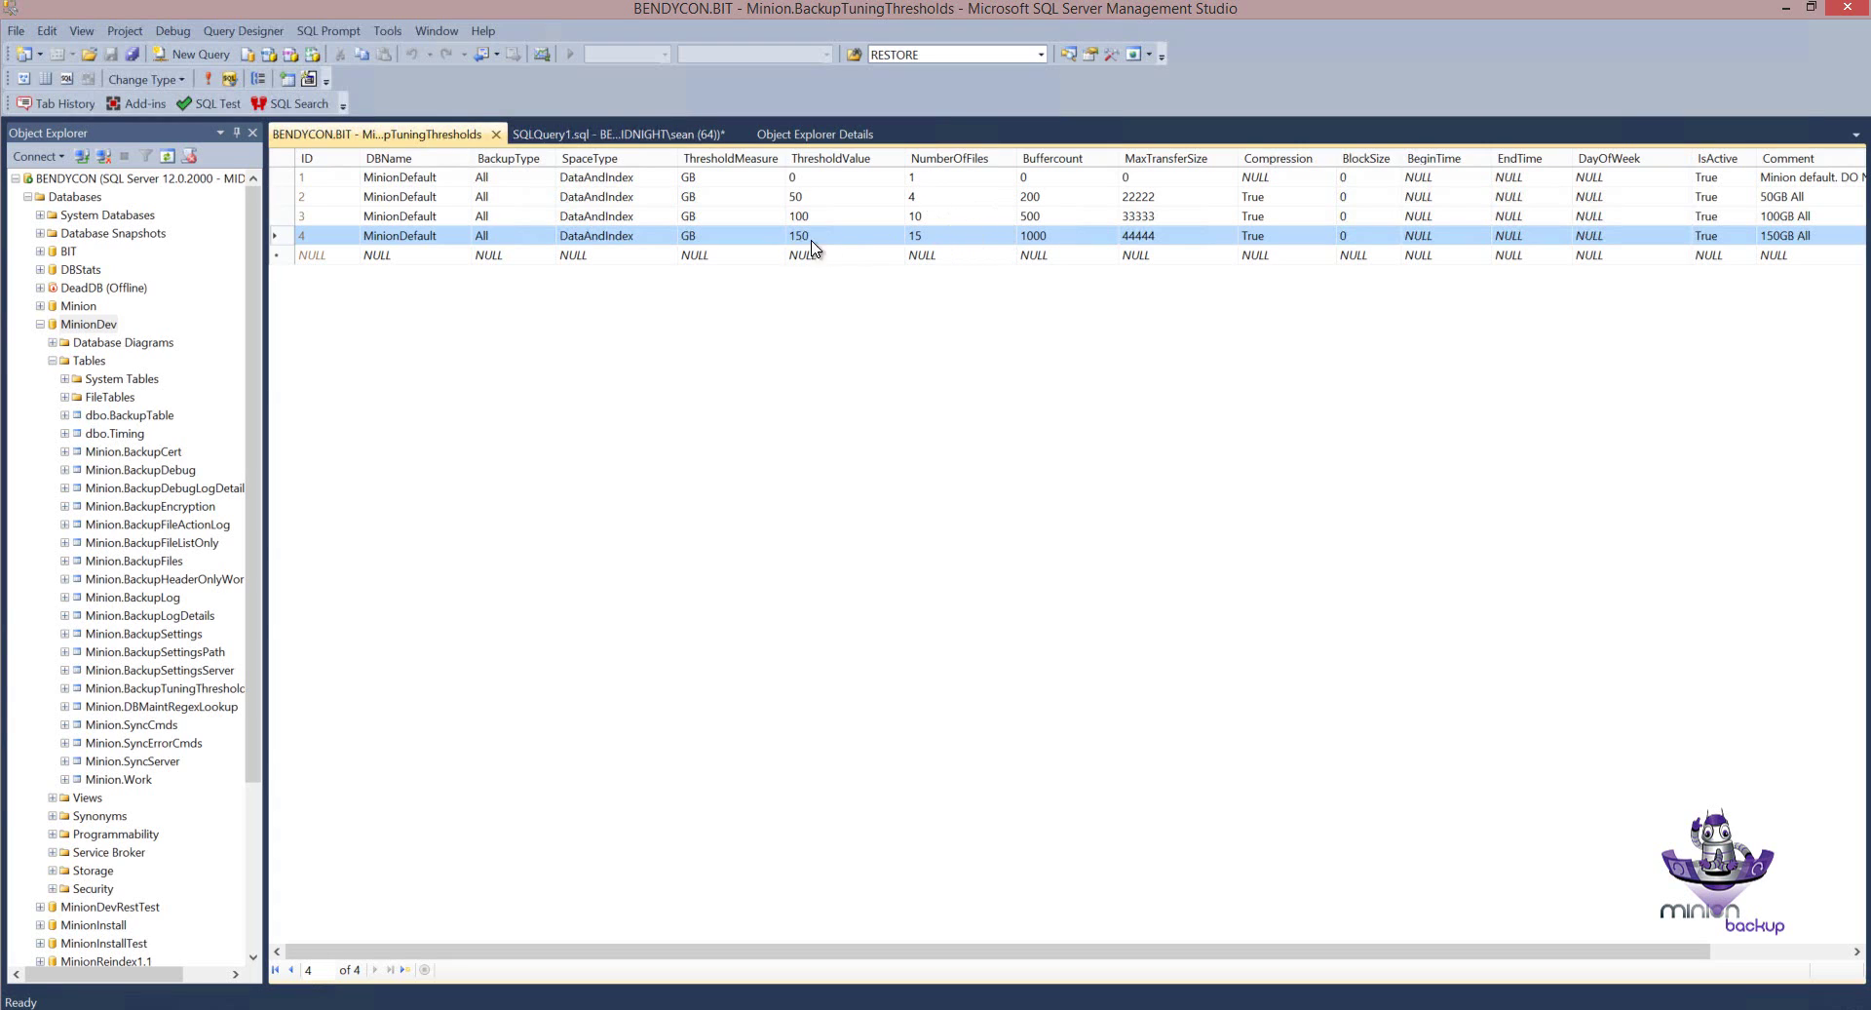
click(919, 237)
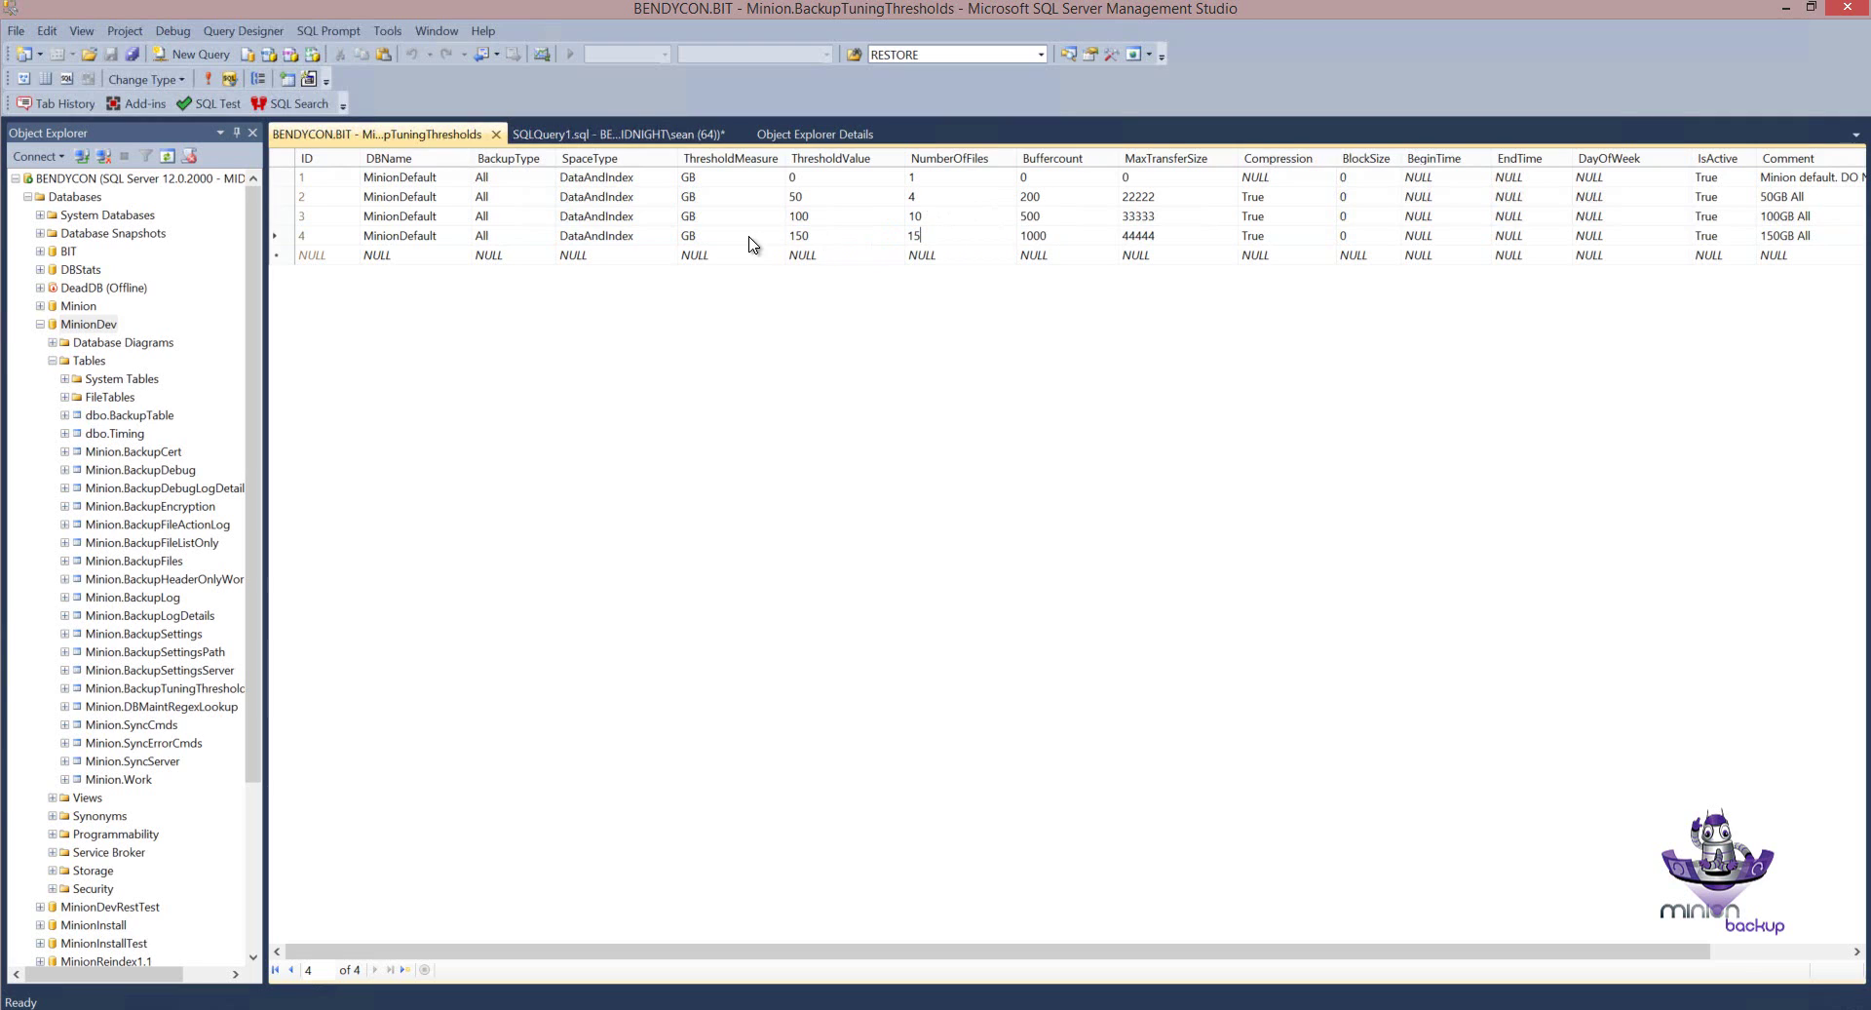
click(827, 239)
click(277, 238)
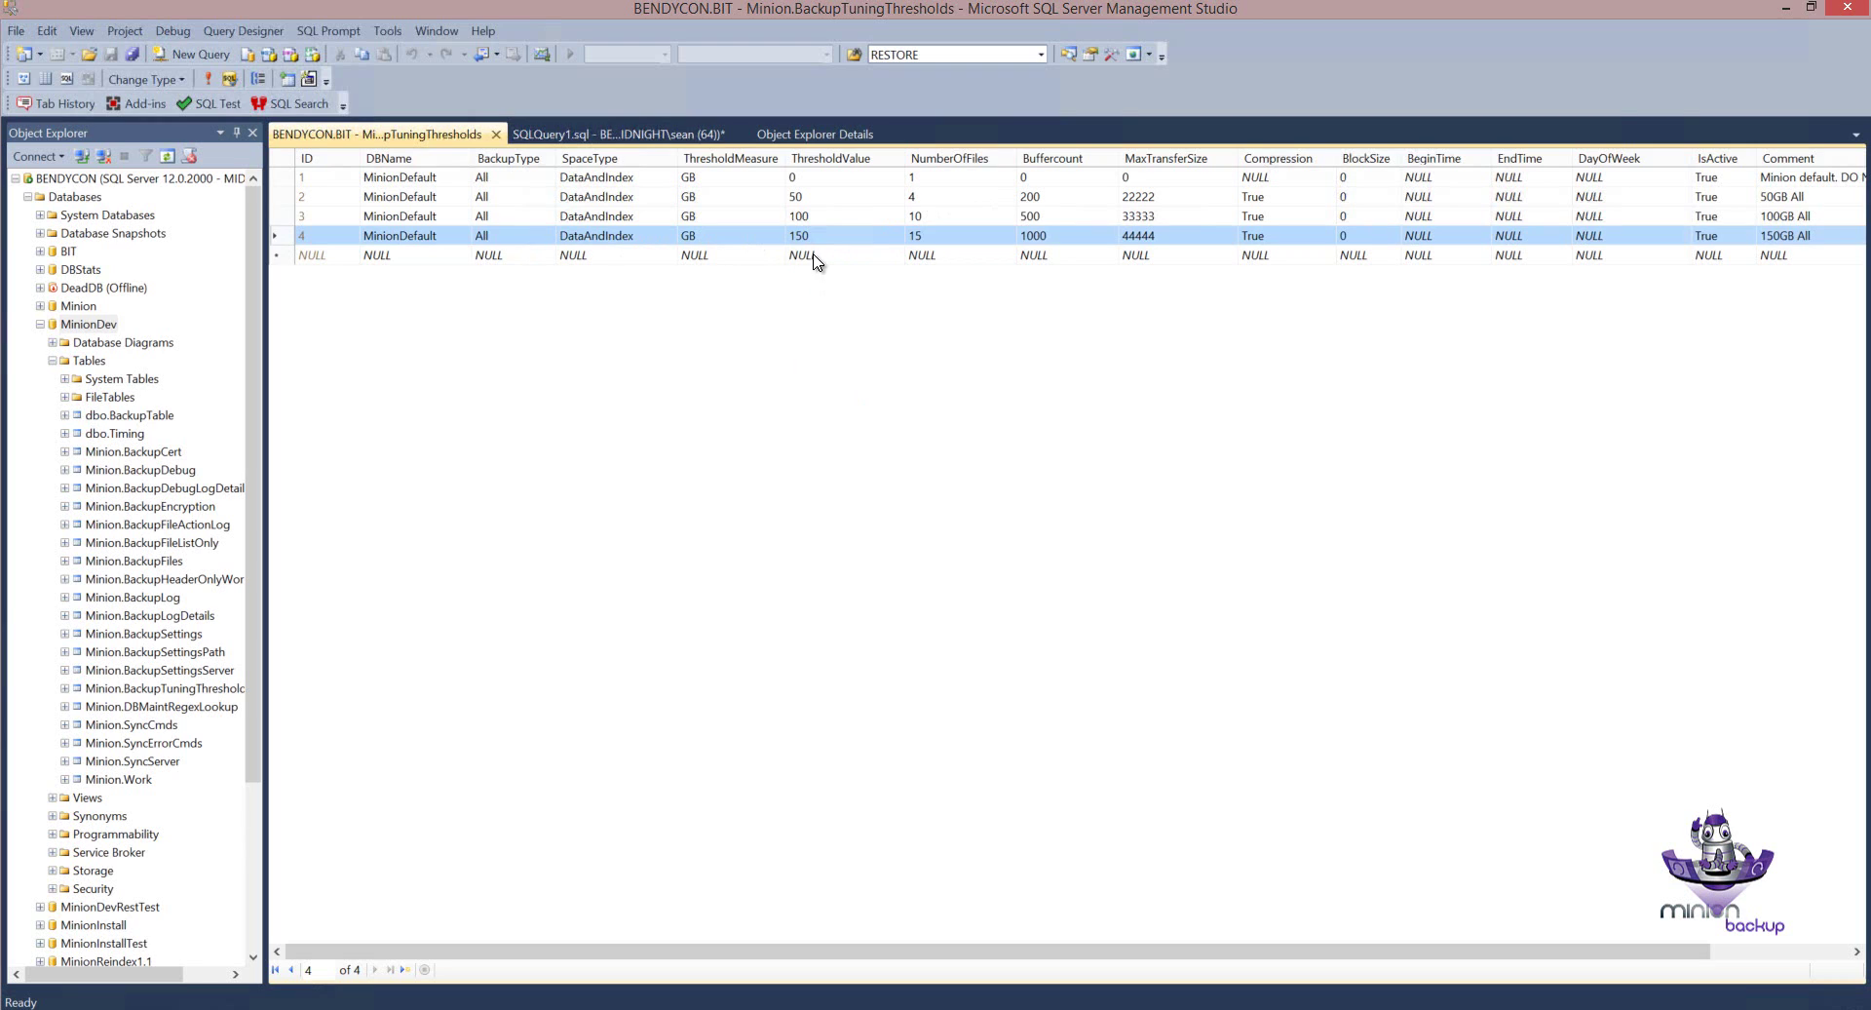
click(284, 198)
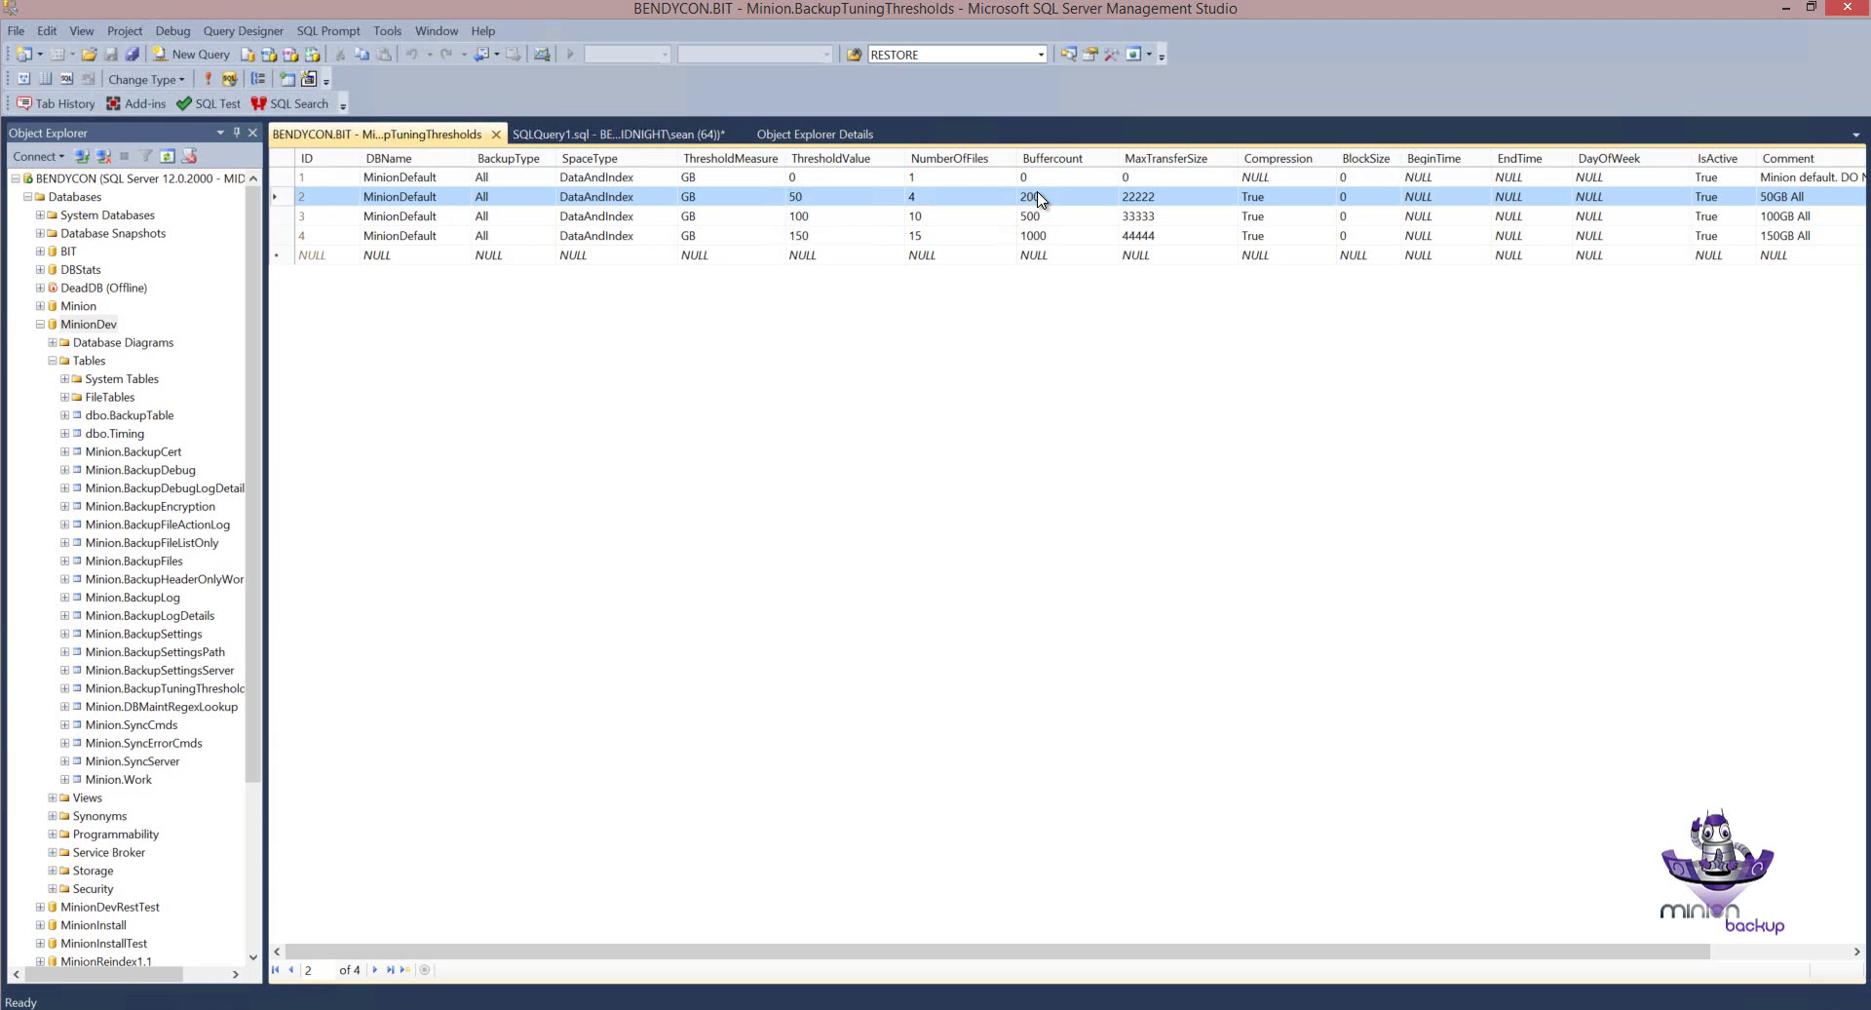
In the SQL query, change the last Minion.BackupStmtGet argument to 52 and run only that statement for MinionDev.
click(612, 134)
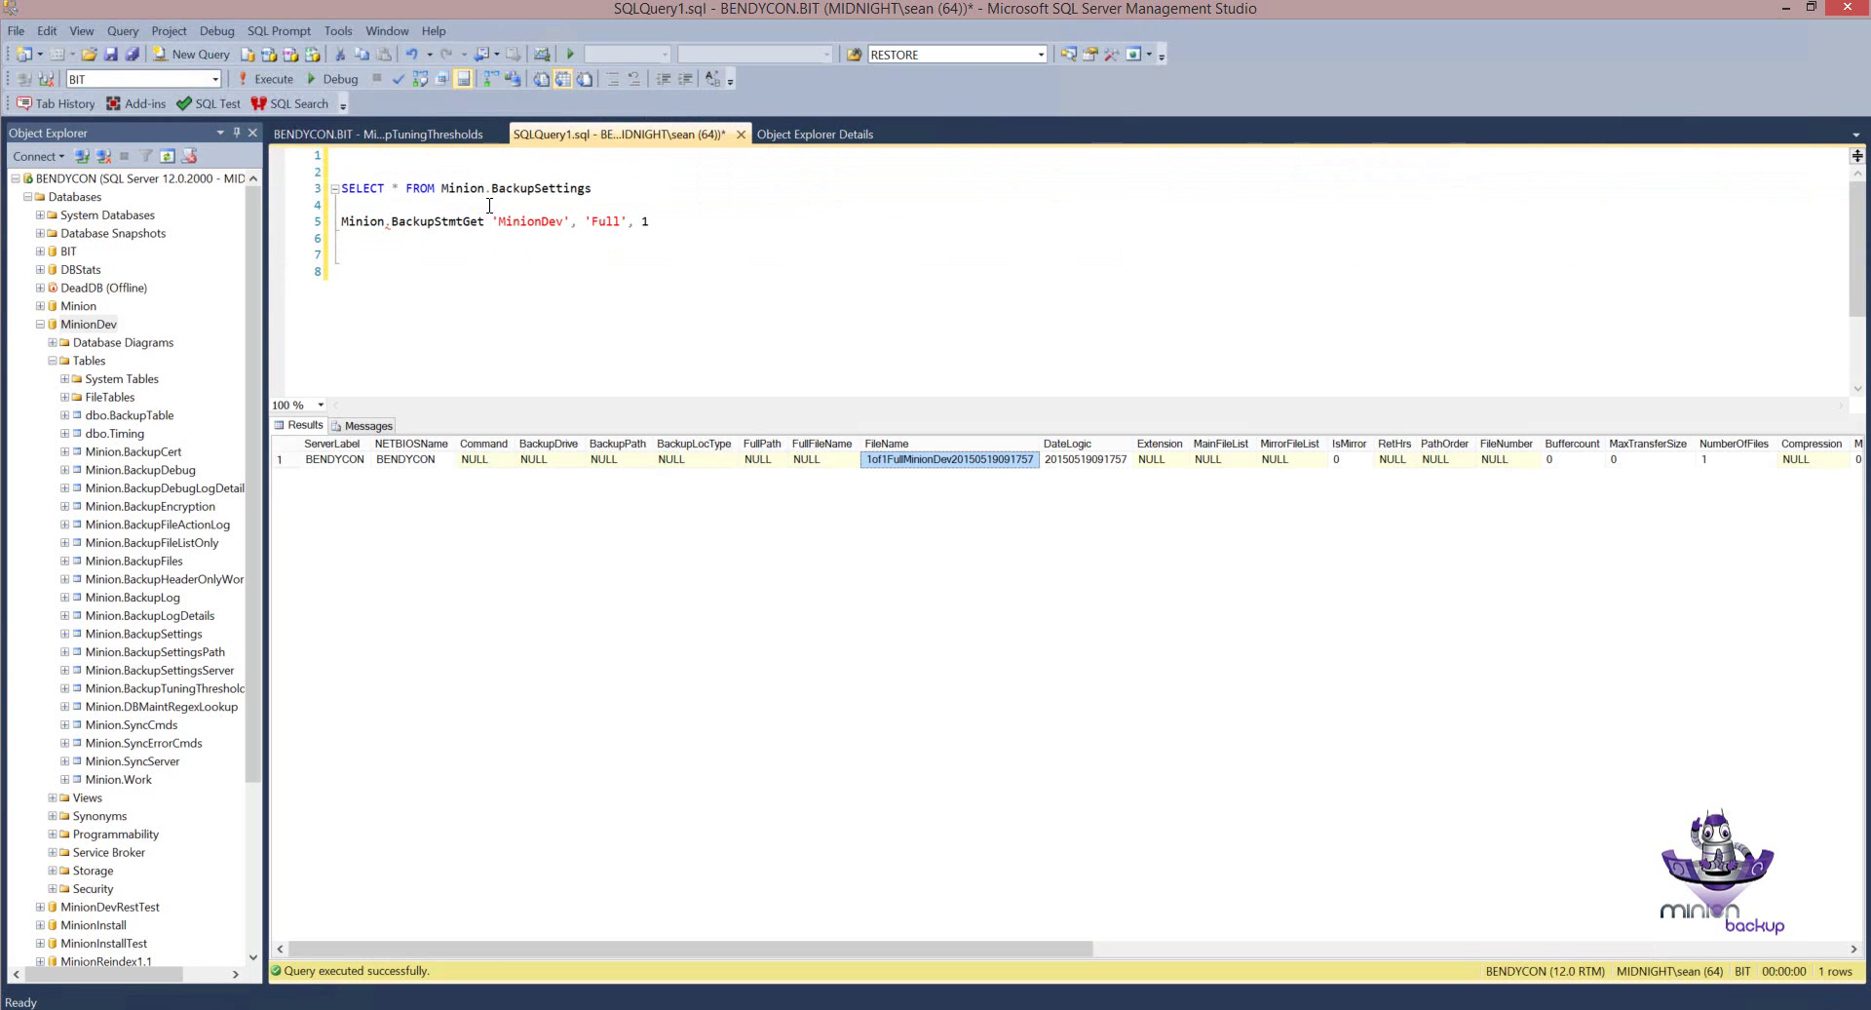
click(644, 221)
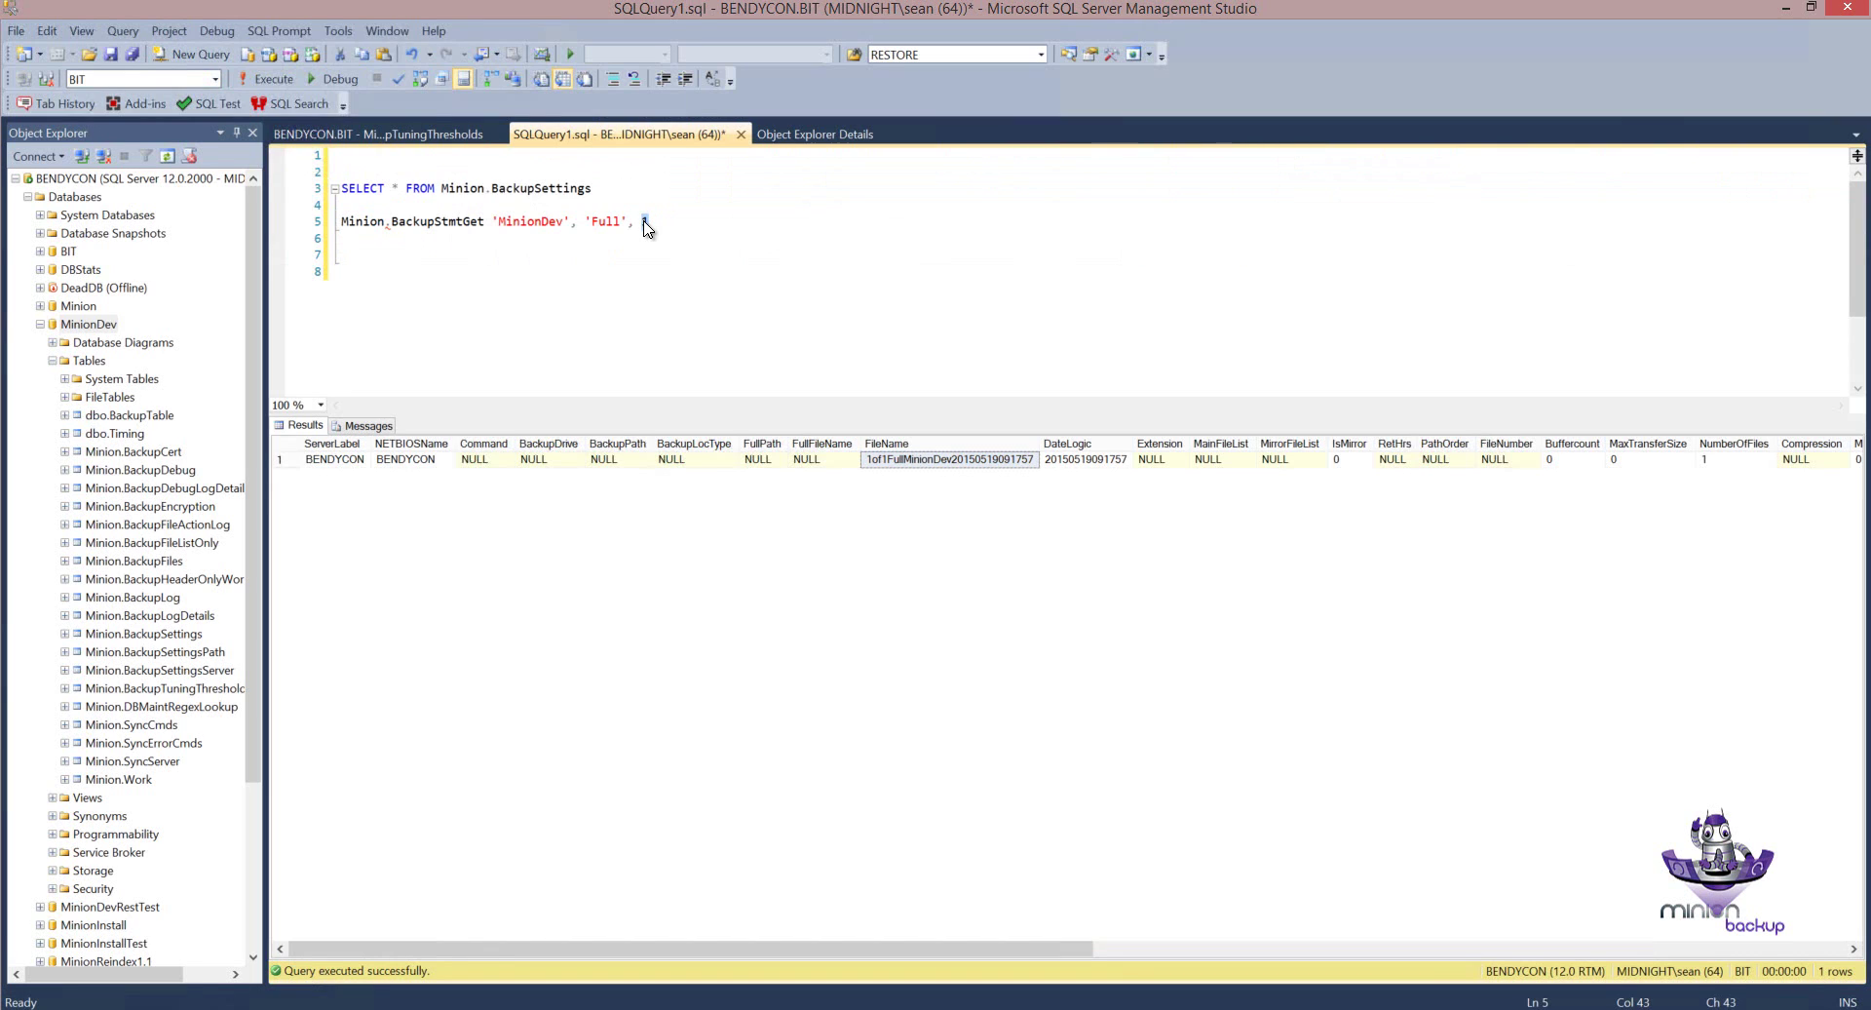
text(52)
key(shift+Home)
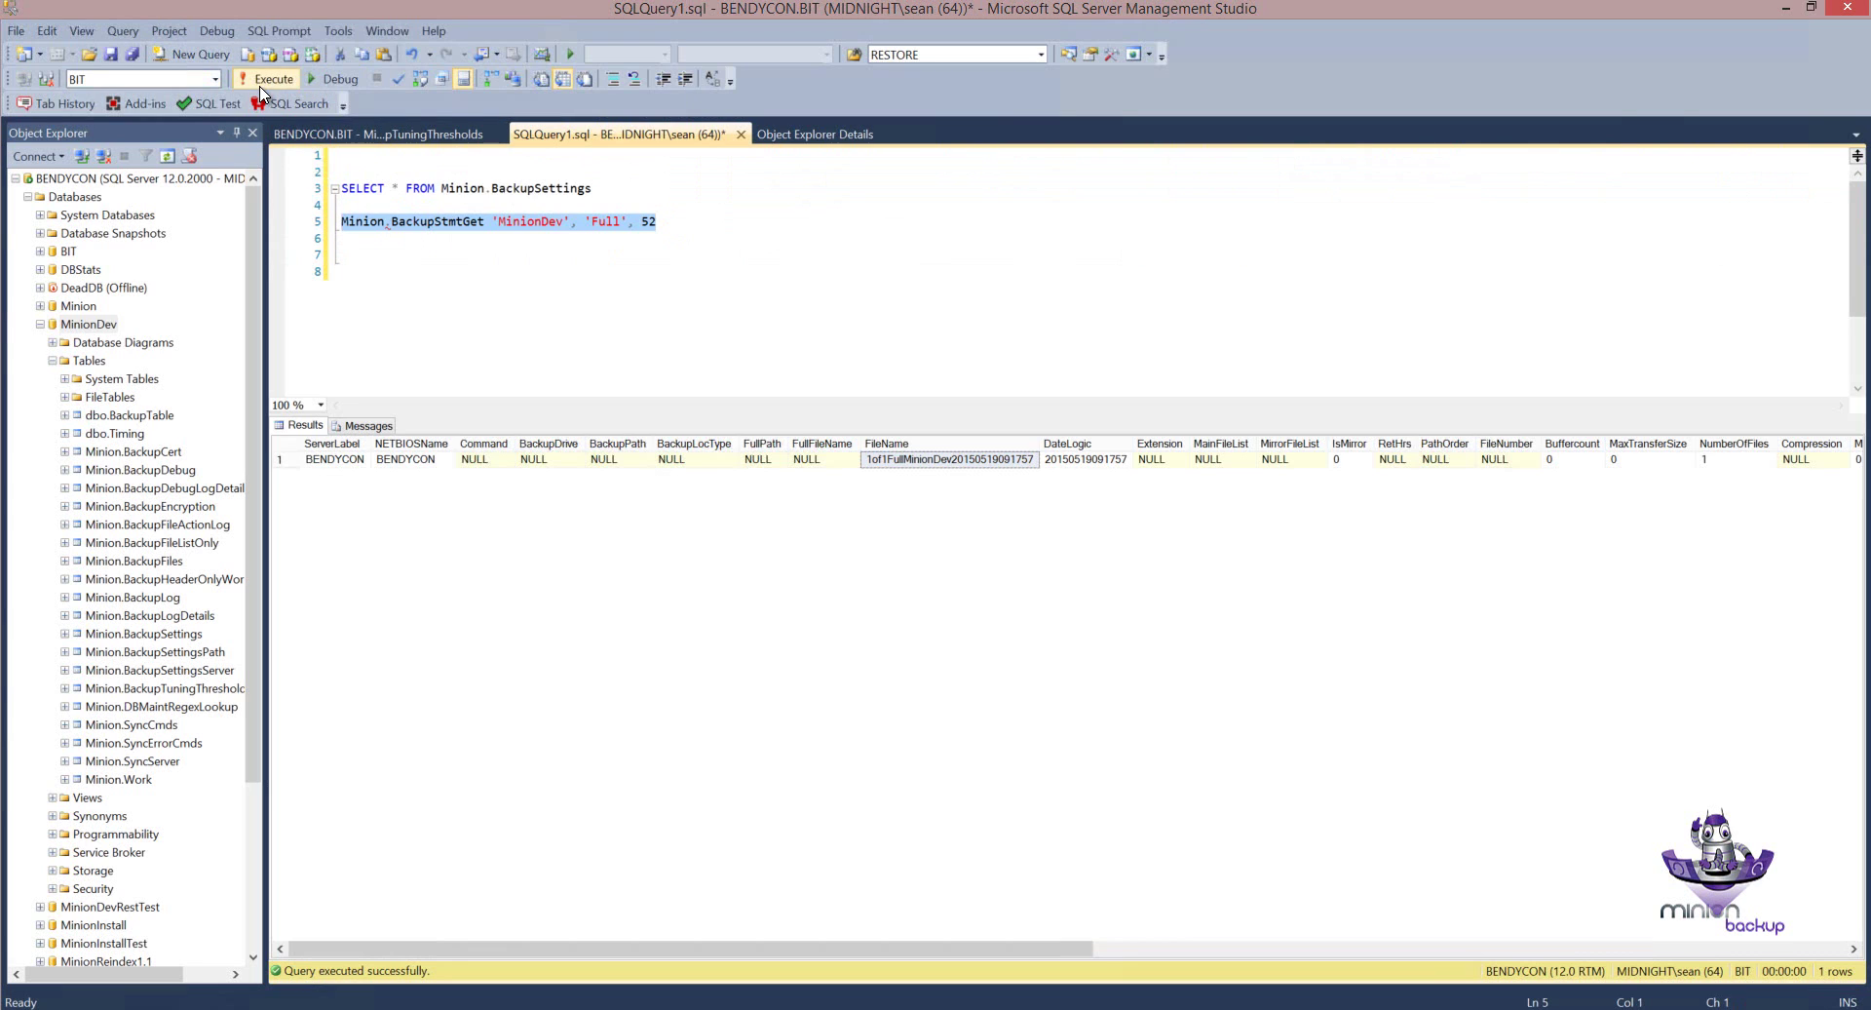
click(269, 79)
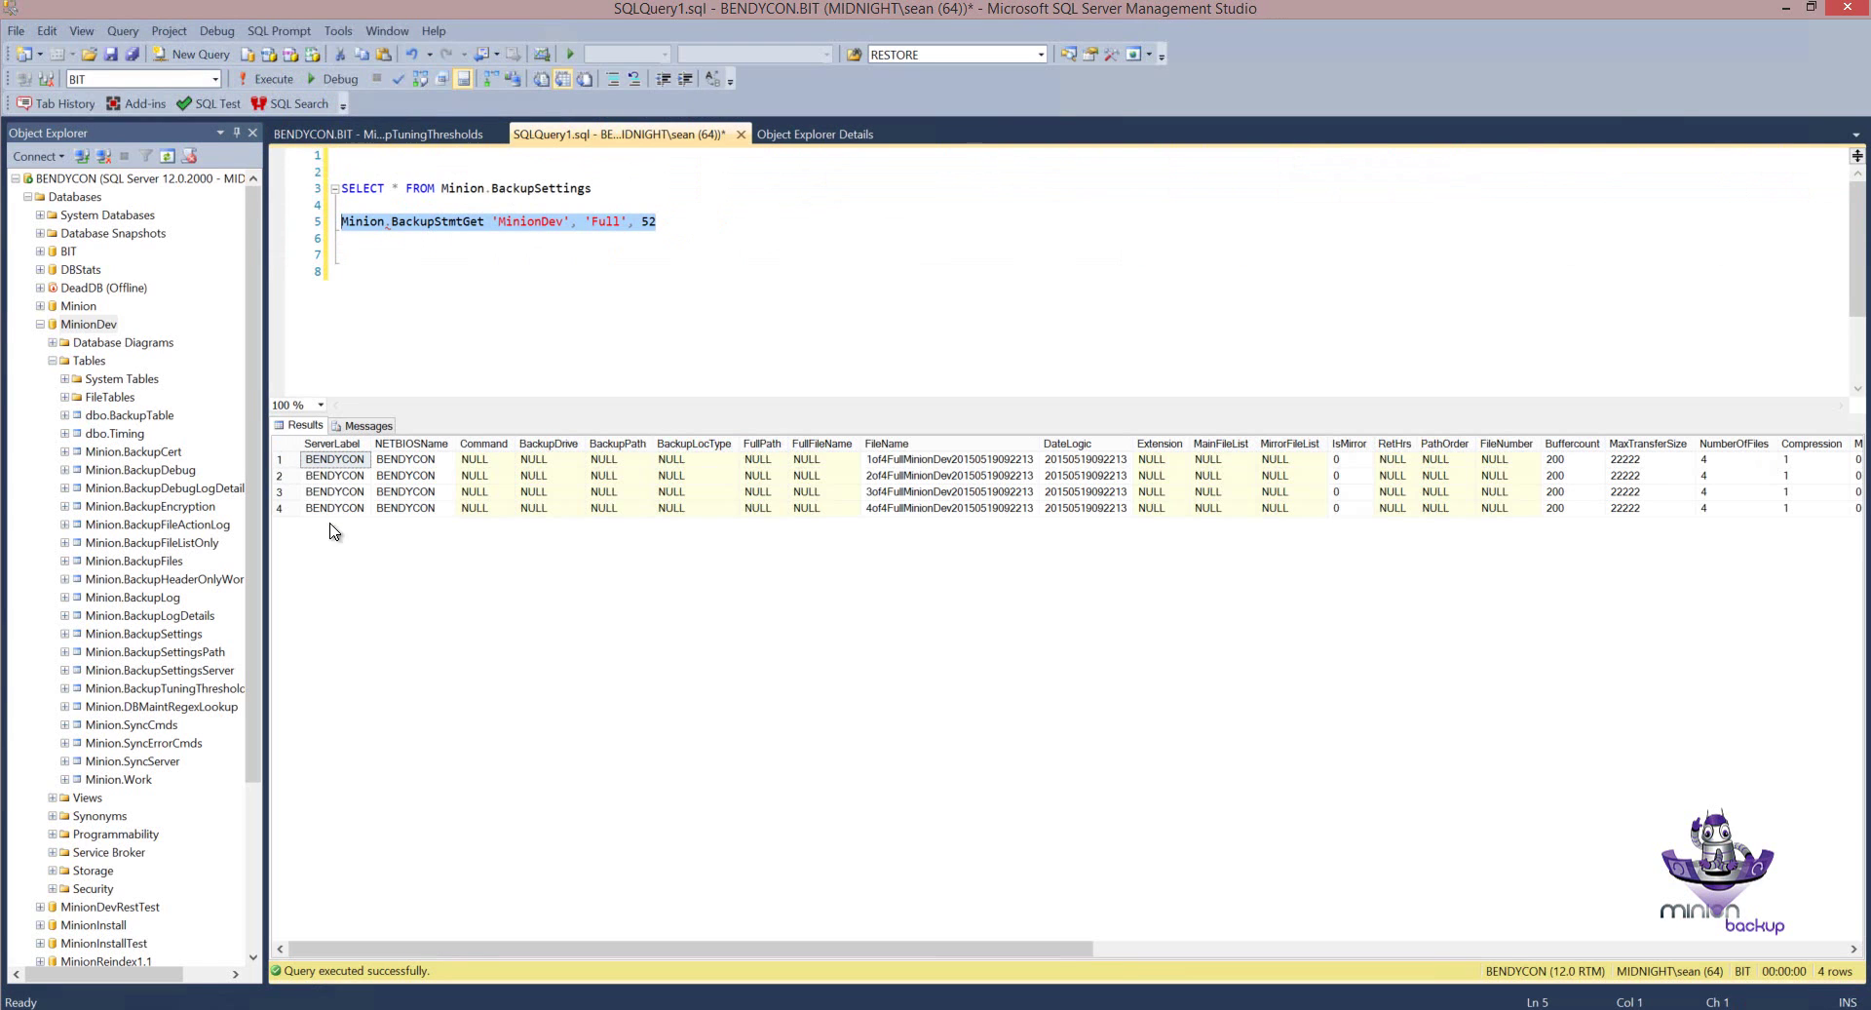
Inspect the Buffercount and MaxTransferSize columns in the results, and look at the 100 GB row in the tuning thresholds table.
drag(724, 948, 842, 953)
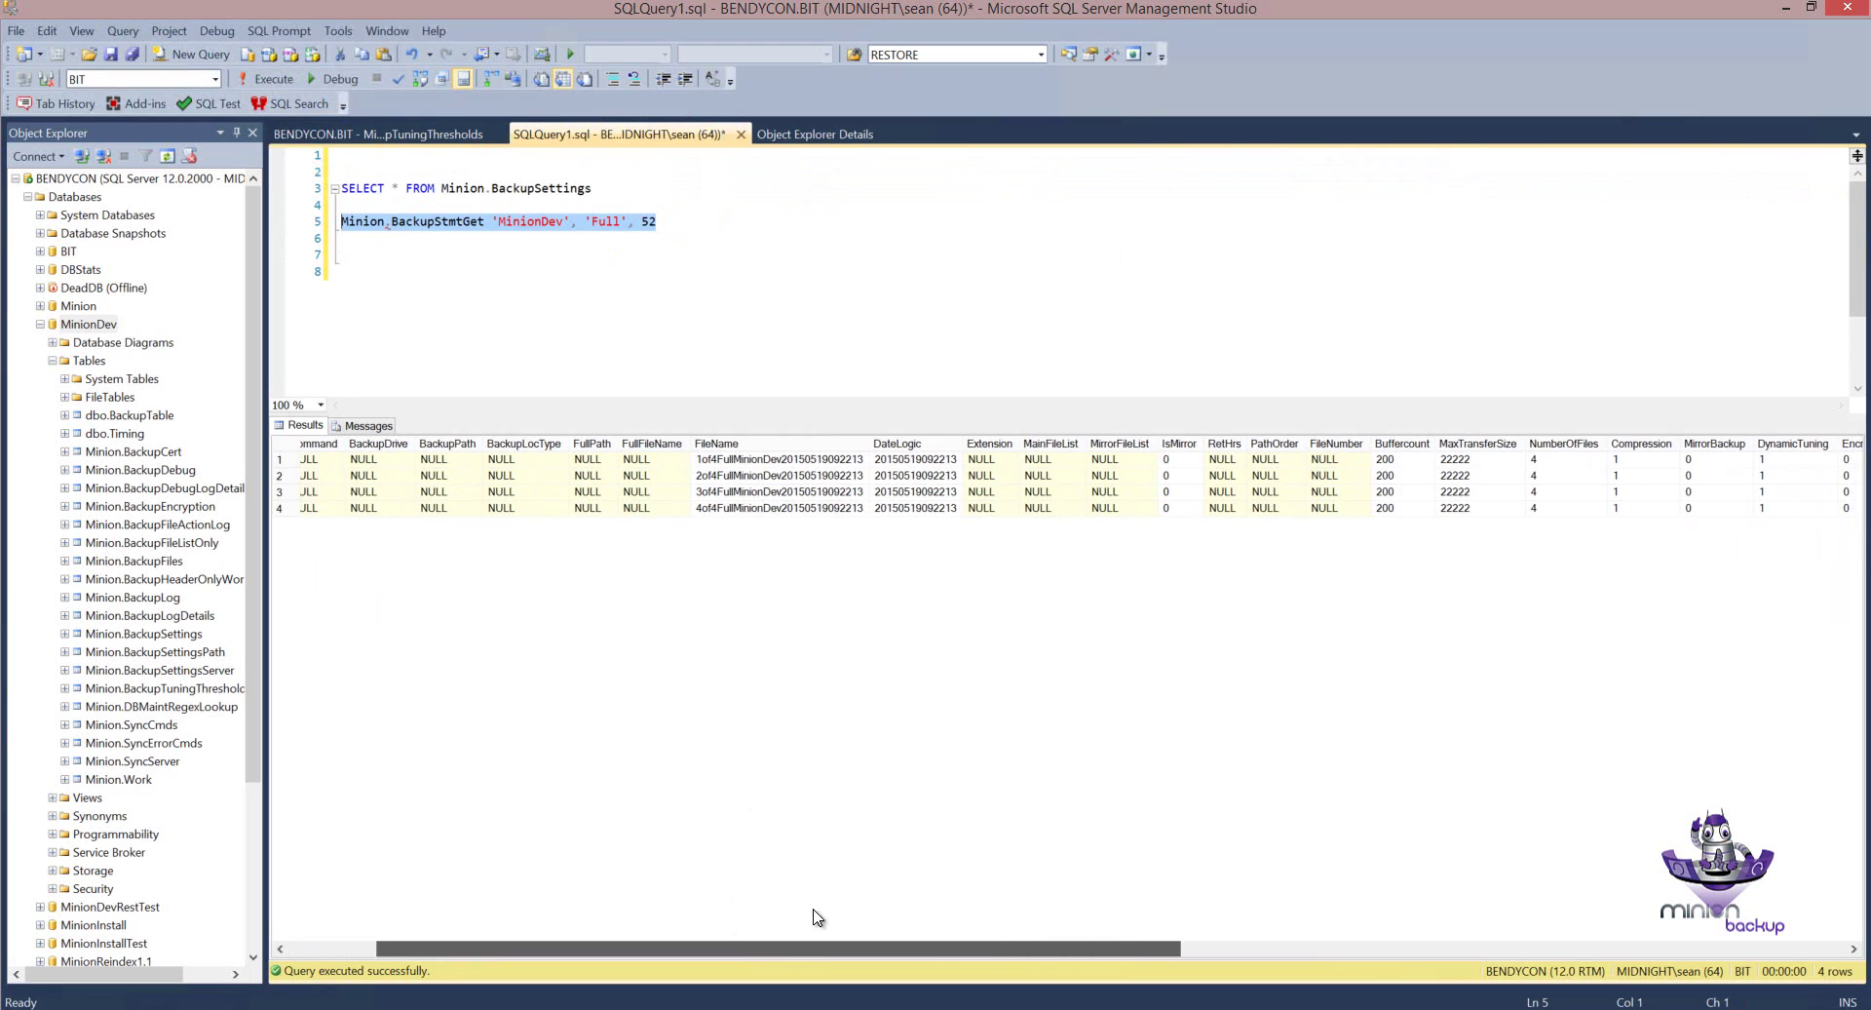
click(1400, 446)
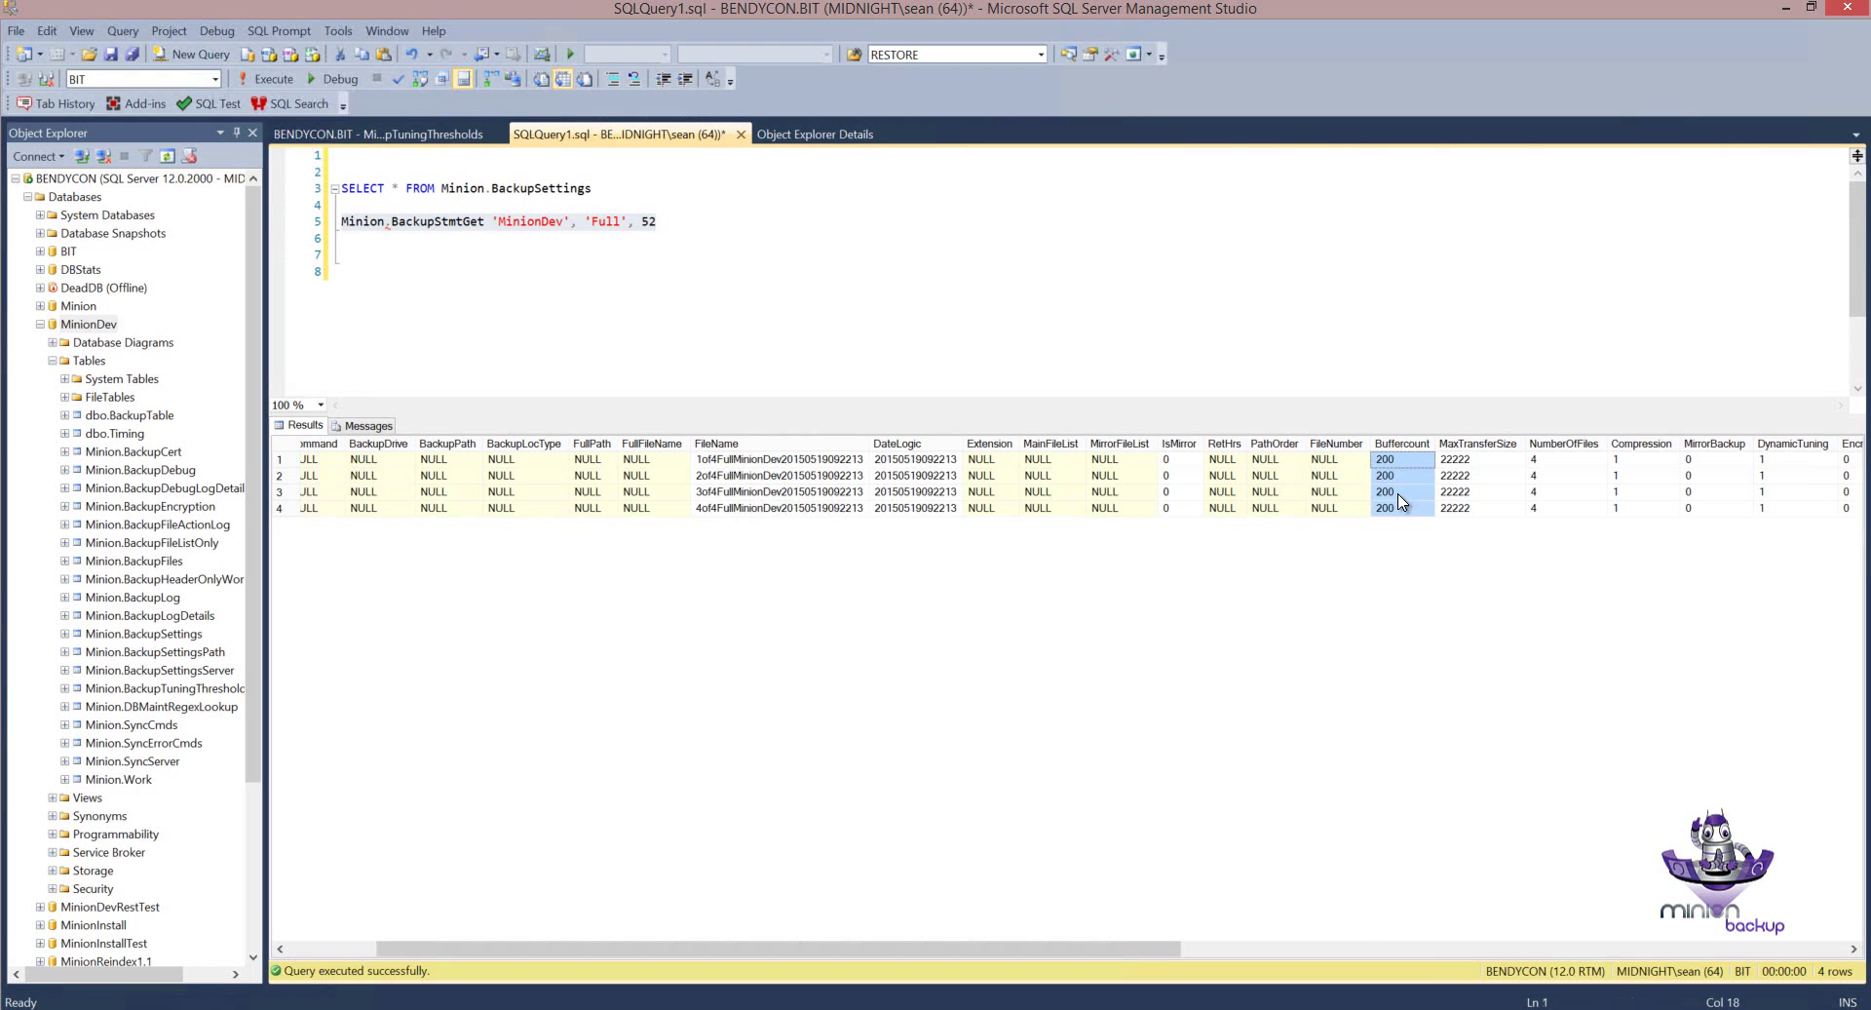
click(1478, 444)
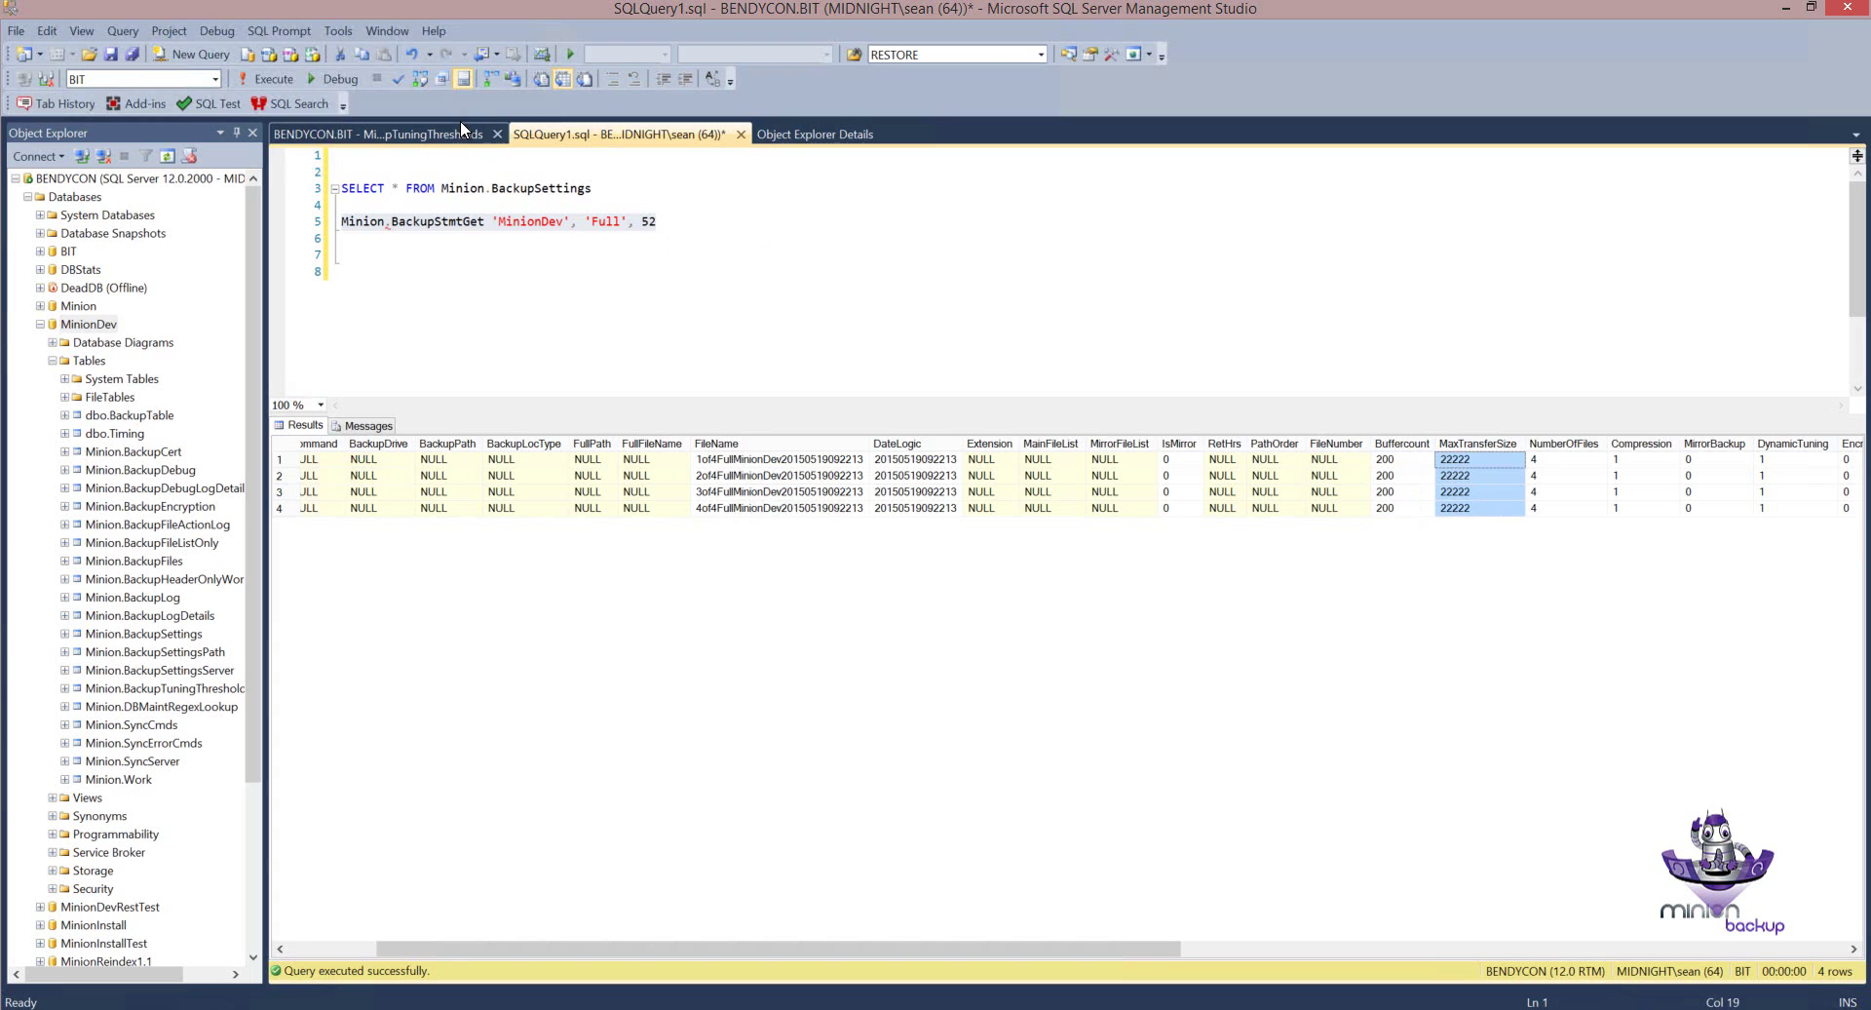
click(460, 127)
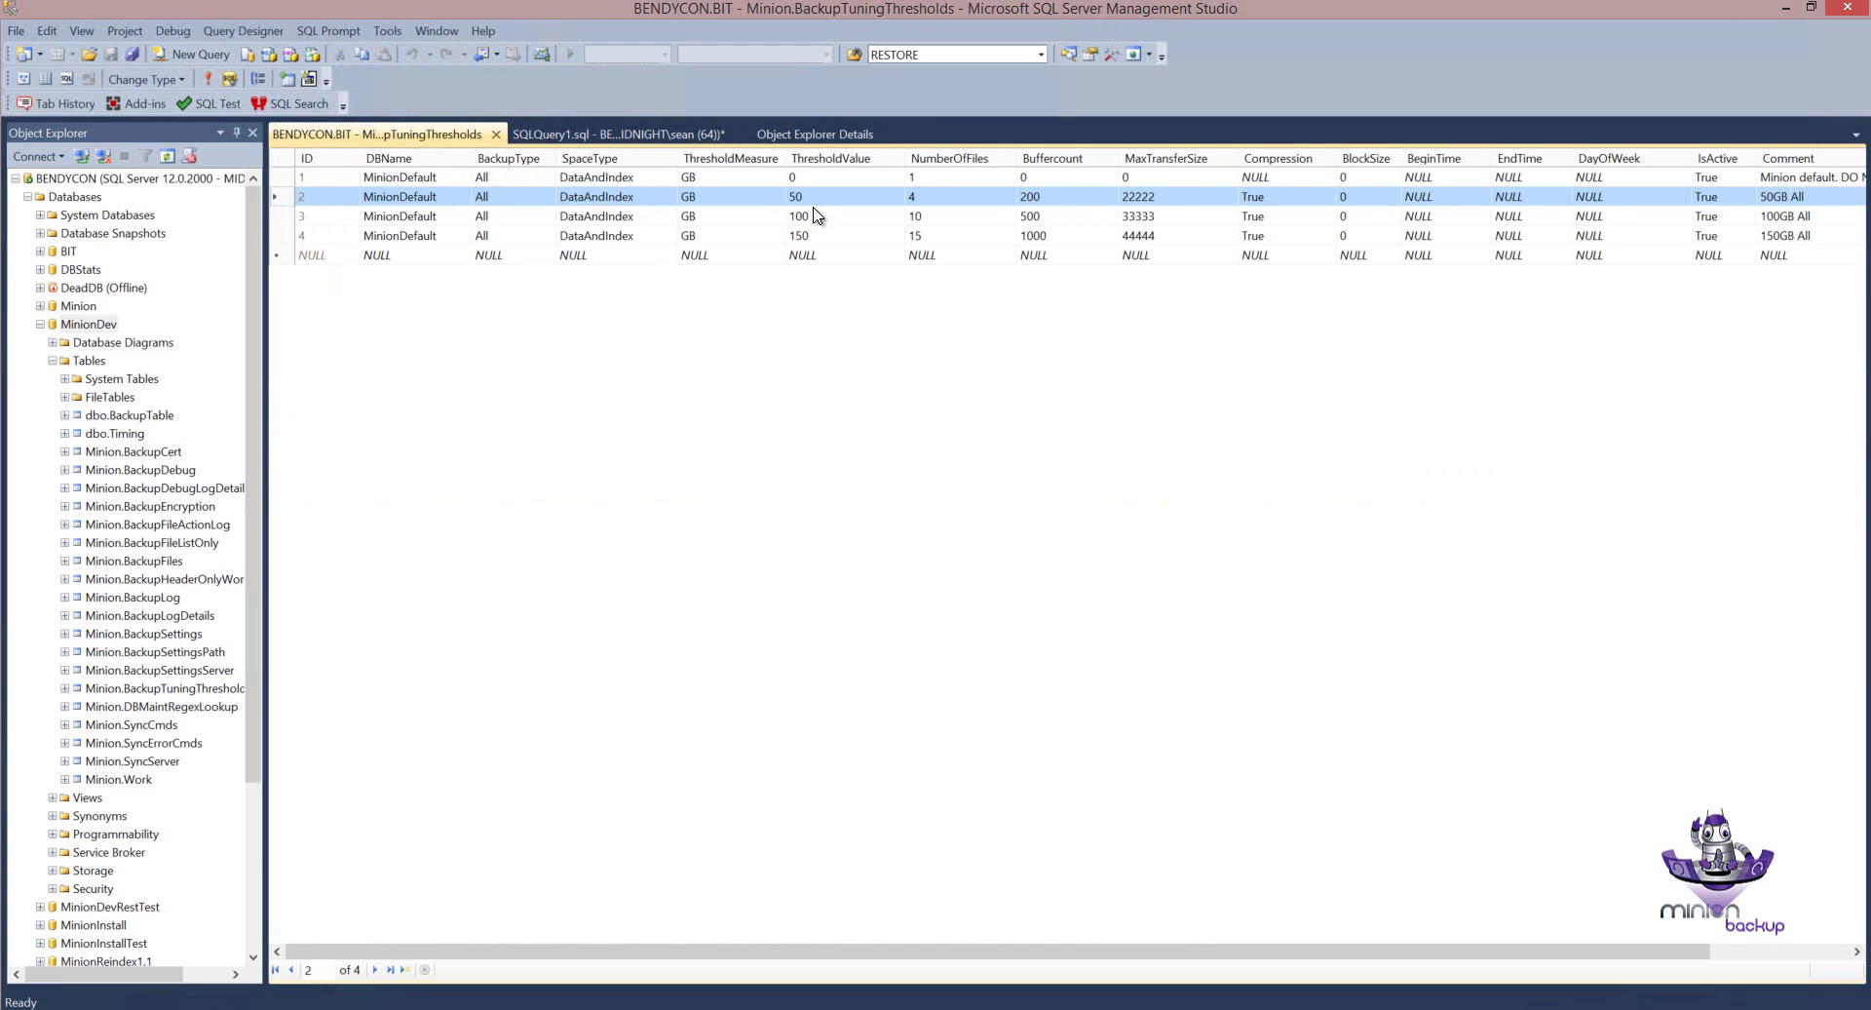
click(273, 217)
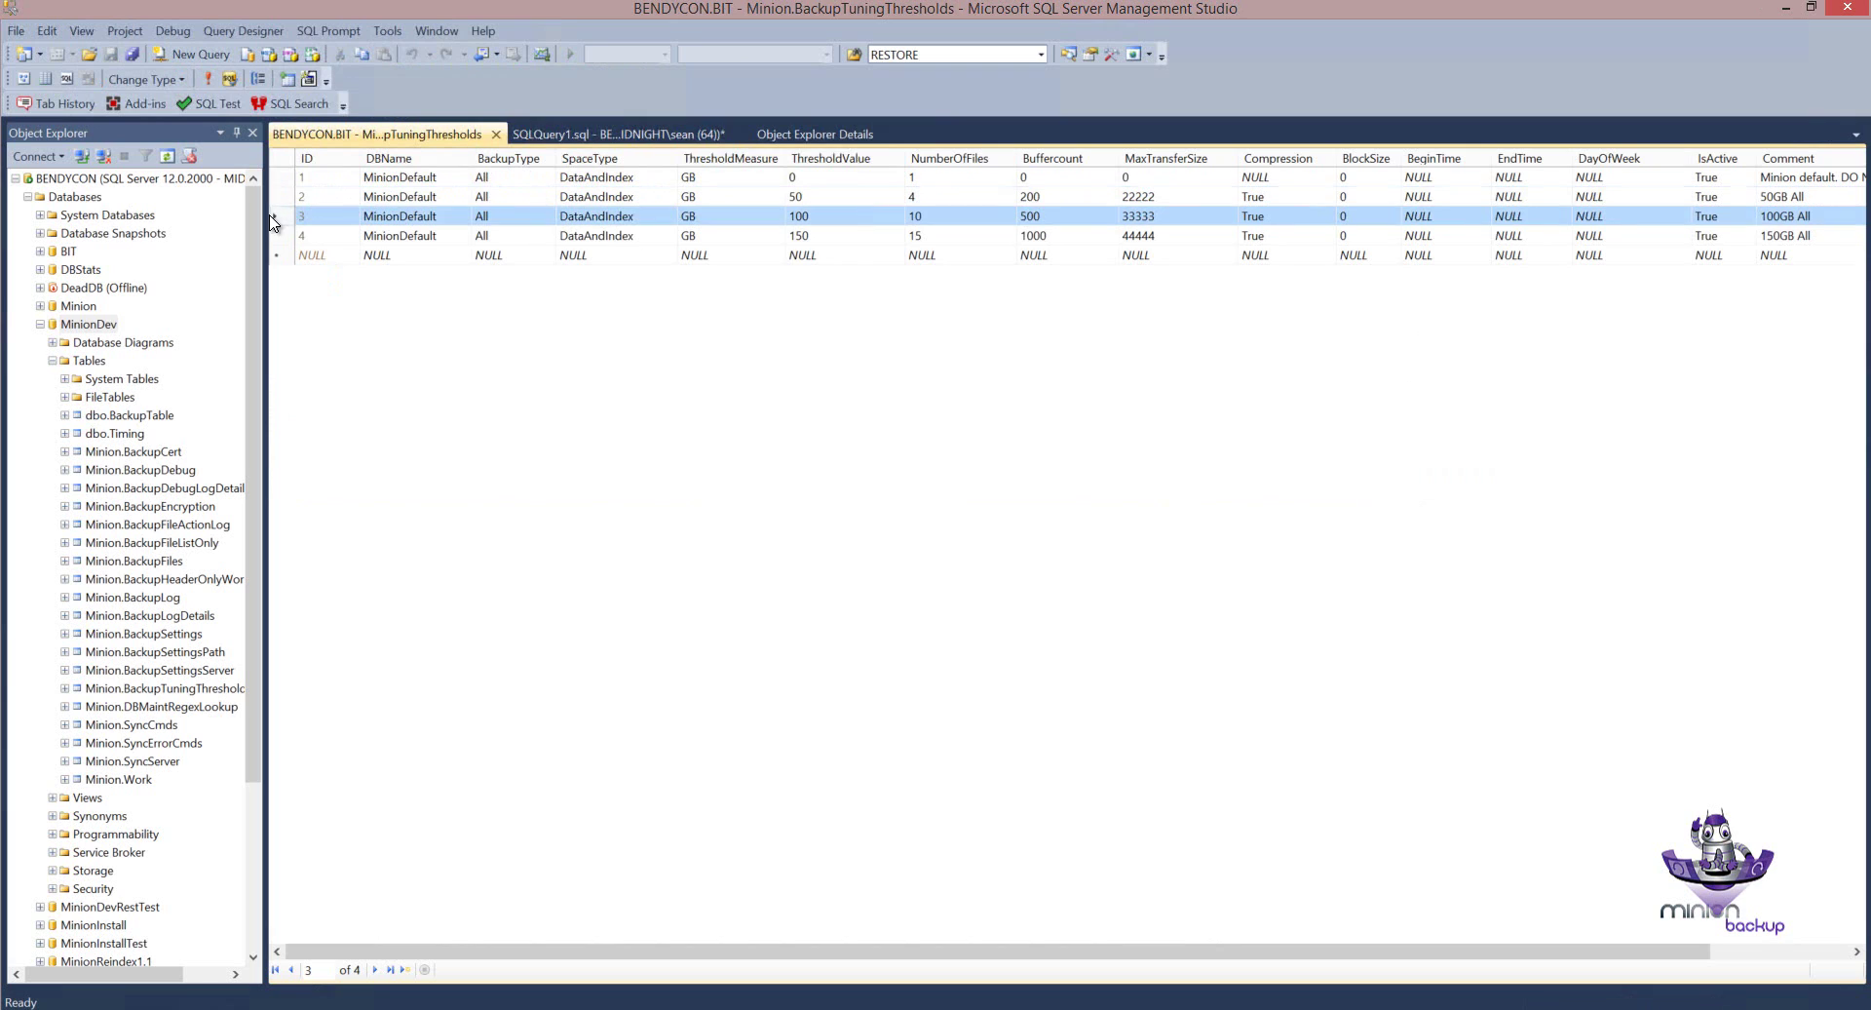
In the SQL query, change the last Minion.BackupStmtGet argument to 100 and run only that statement.
click(614, 135)
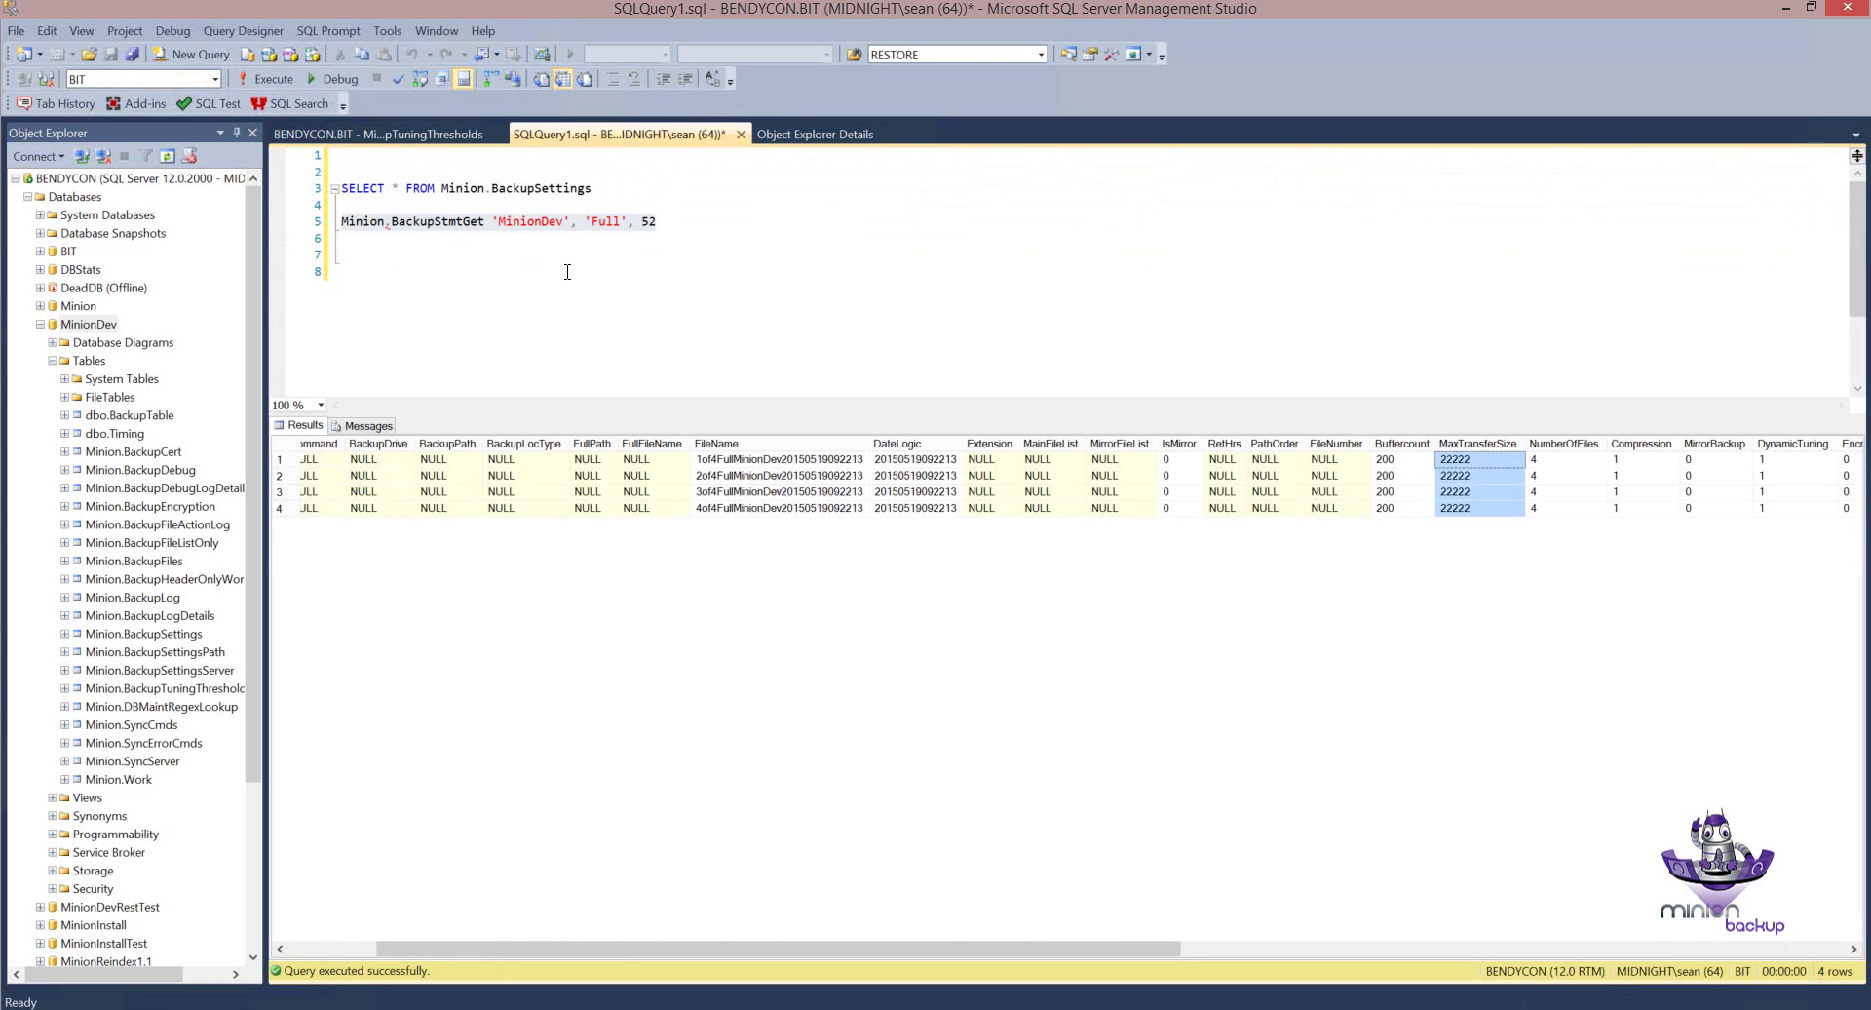
double_click(649, 221)
text(100)
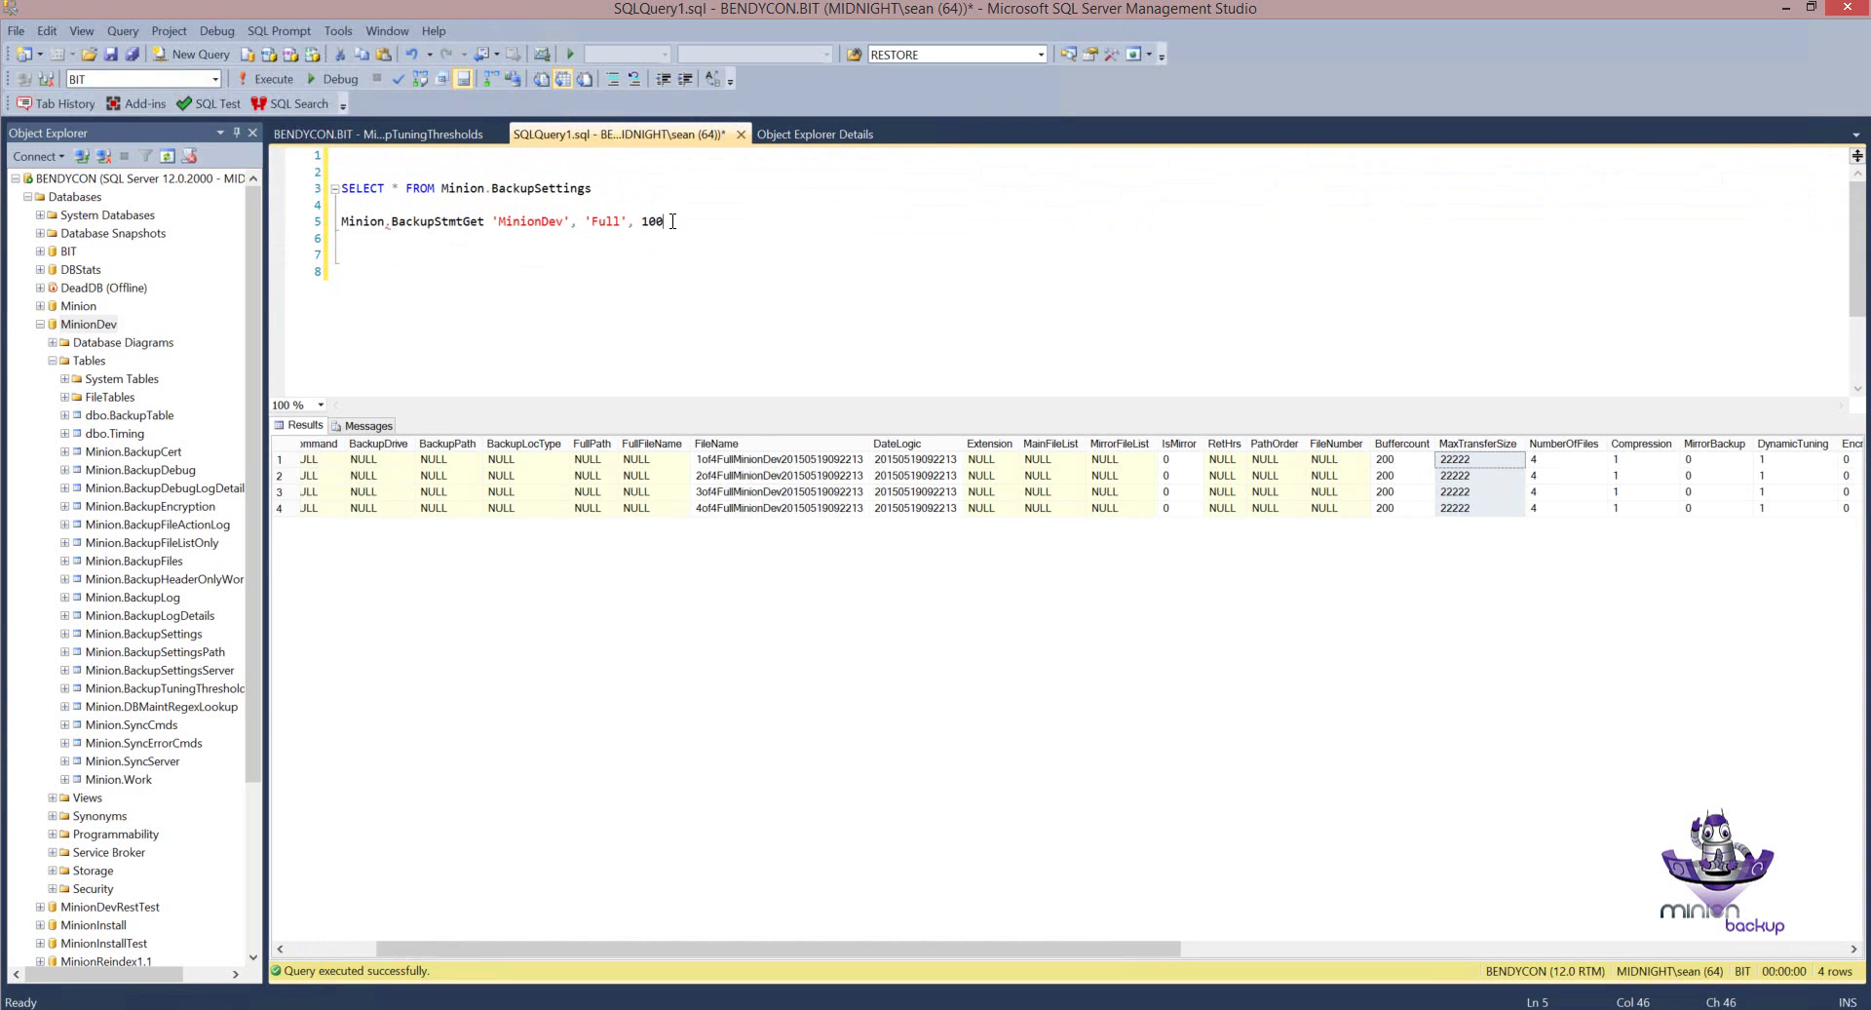
key(shift+Home)
click(265, 80)
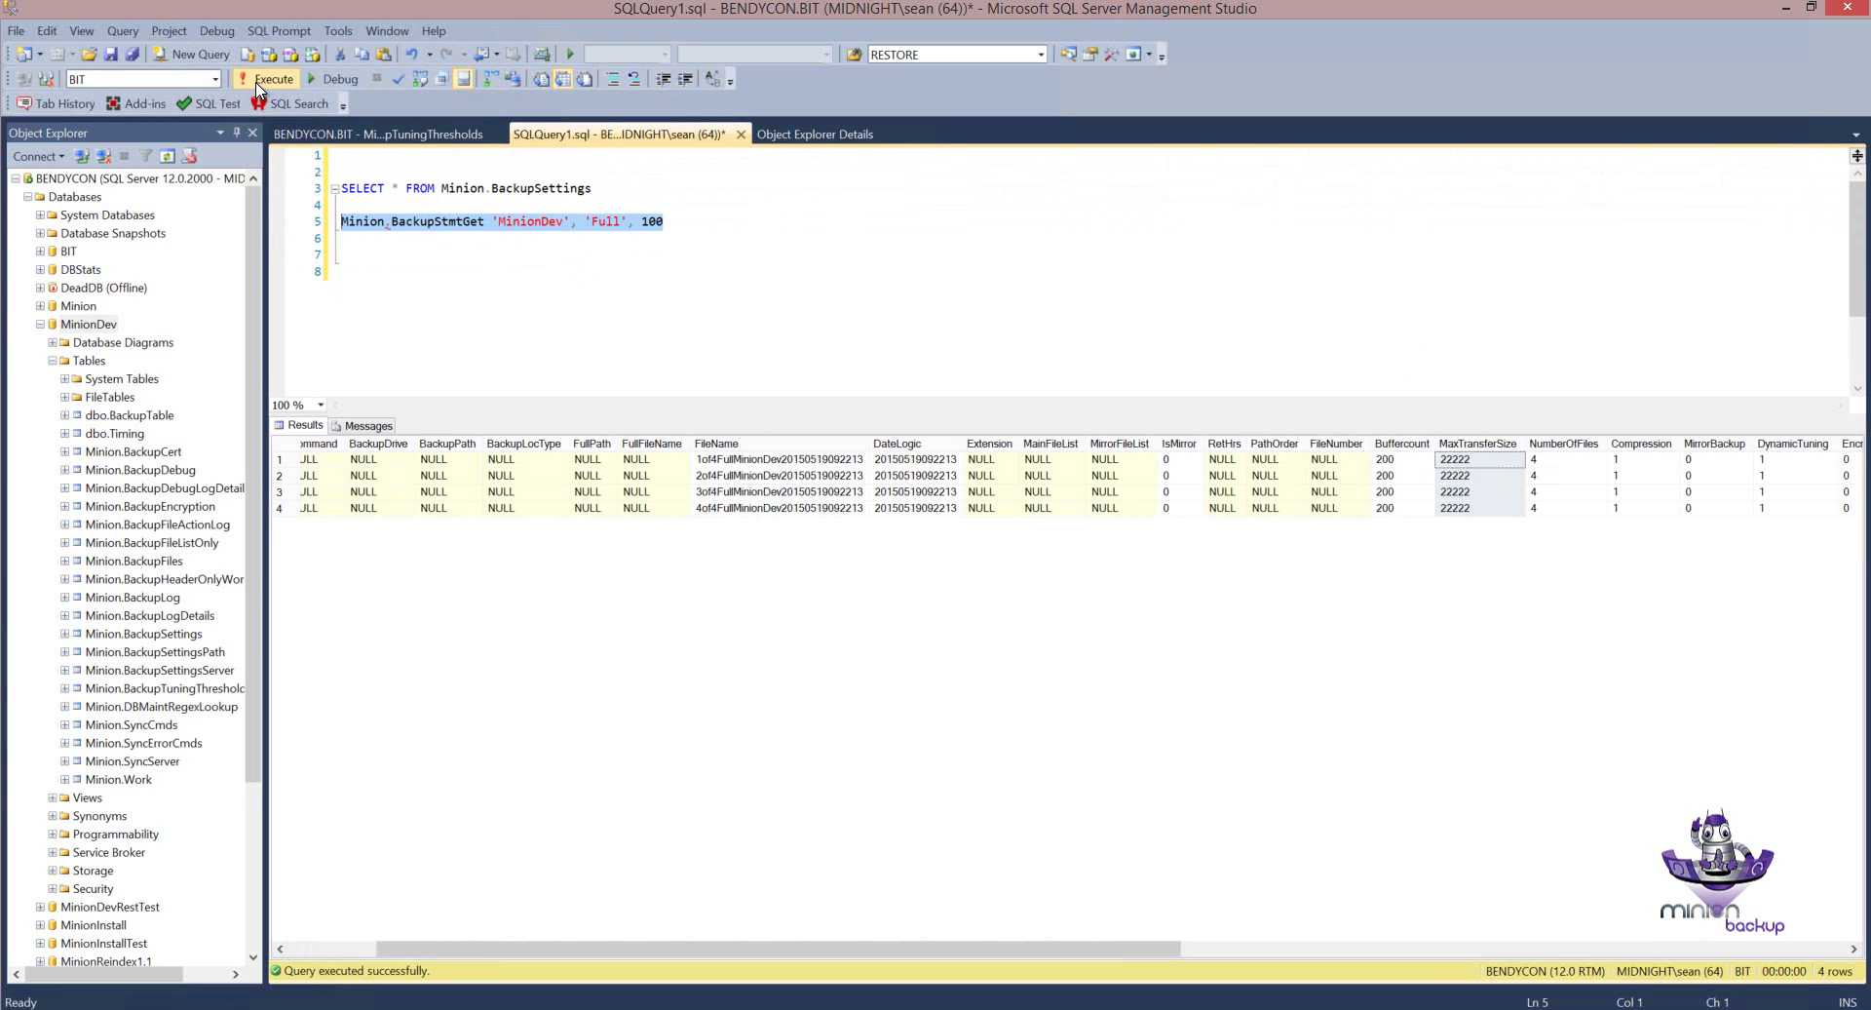
Check the tuning thresholds table, then change the last Minion.BackupStmtGet argument to 150 in the SQL query and run only that statement.
click(427, 136)
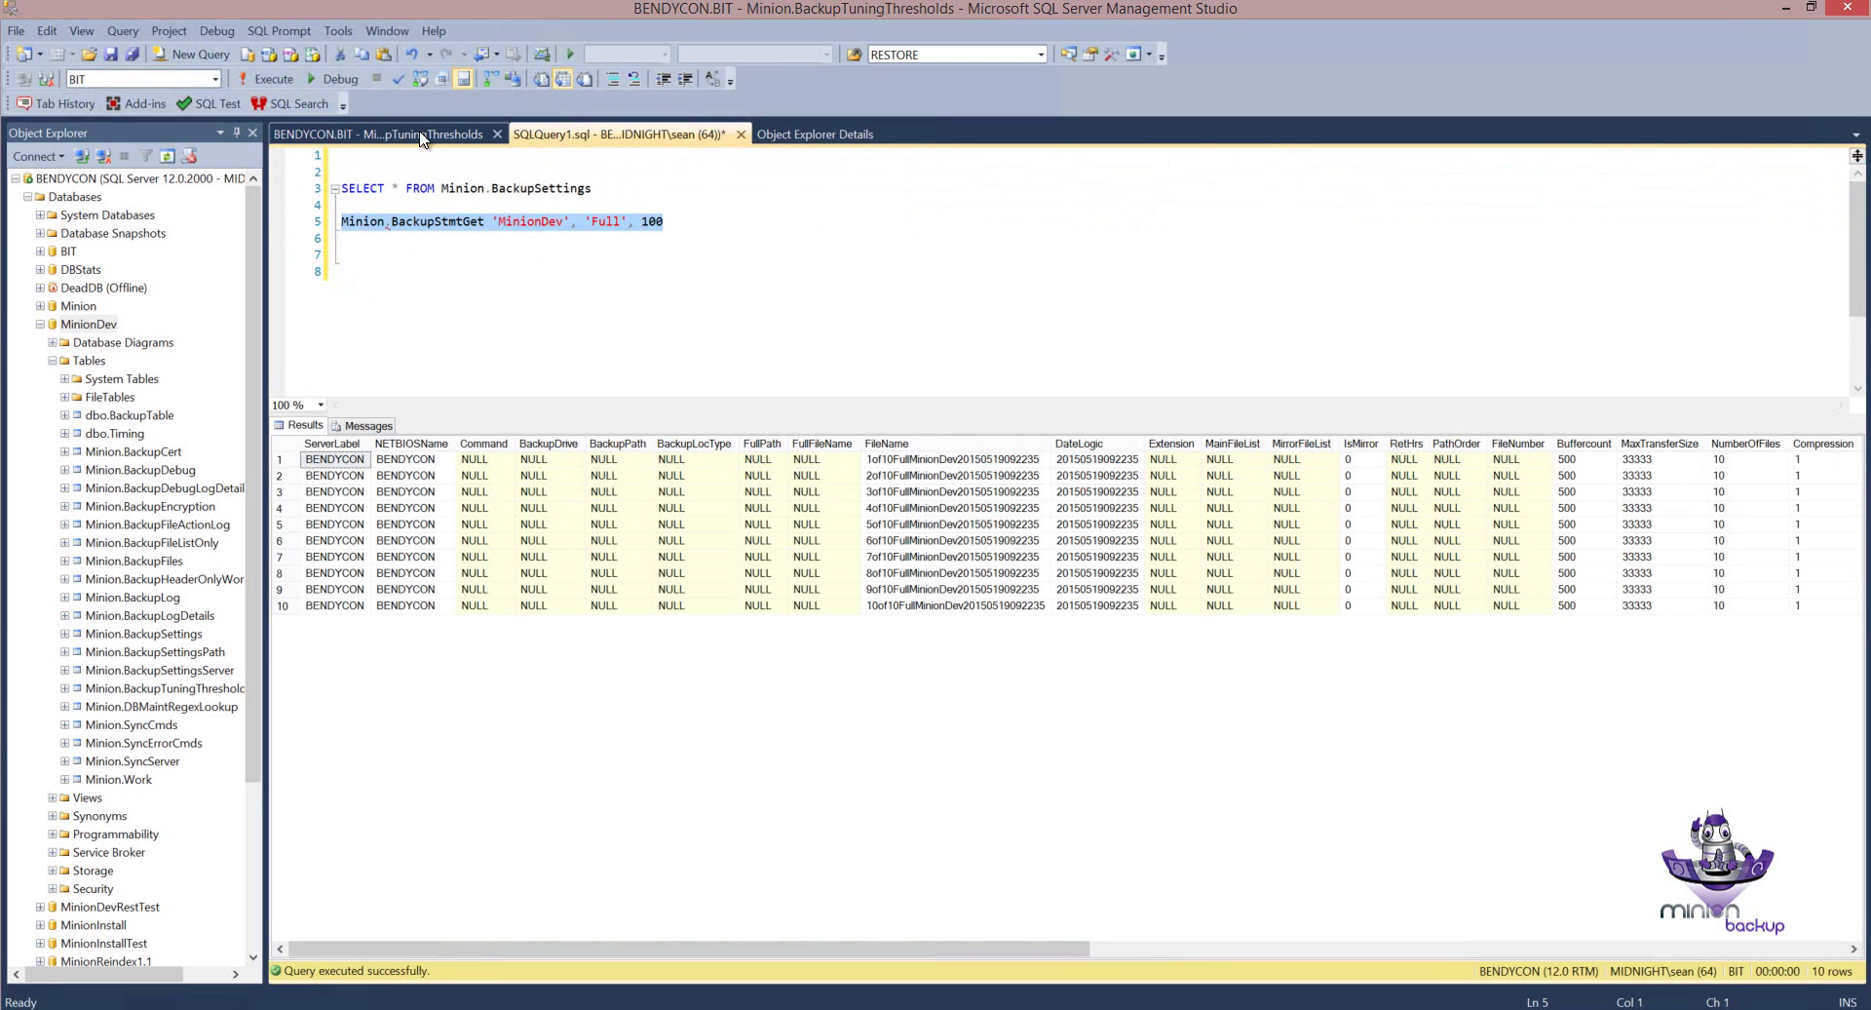
click(689, 140)
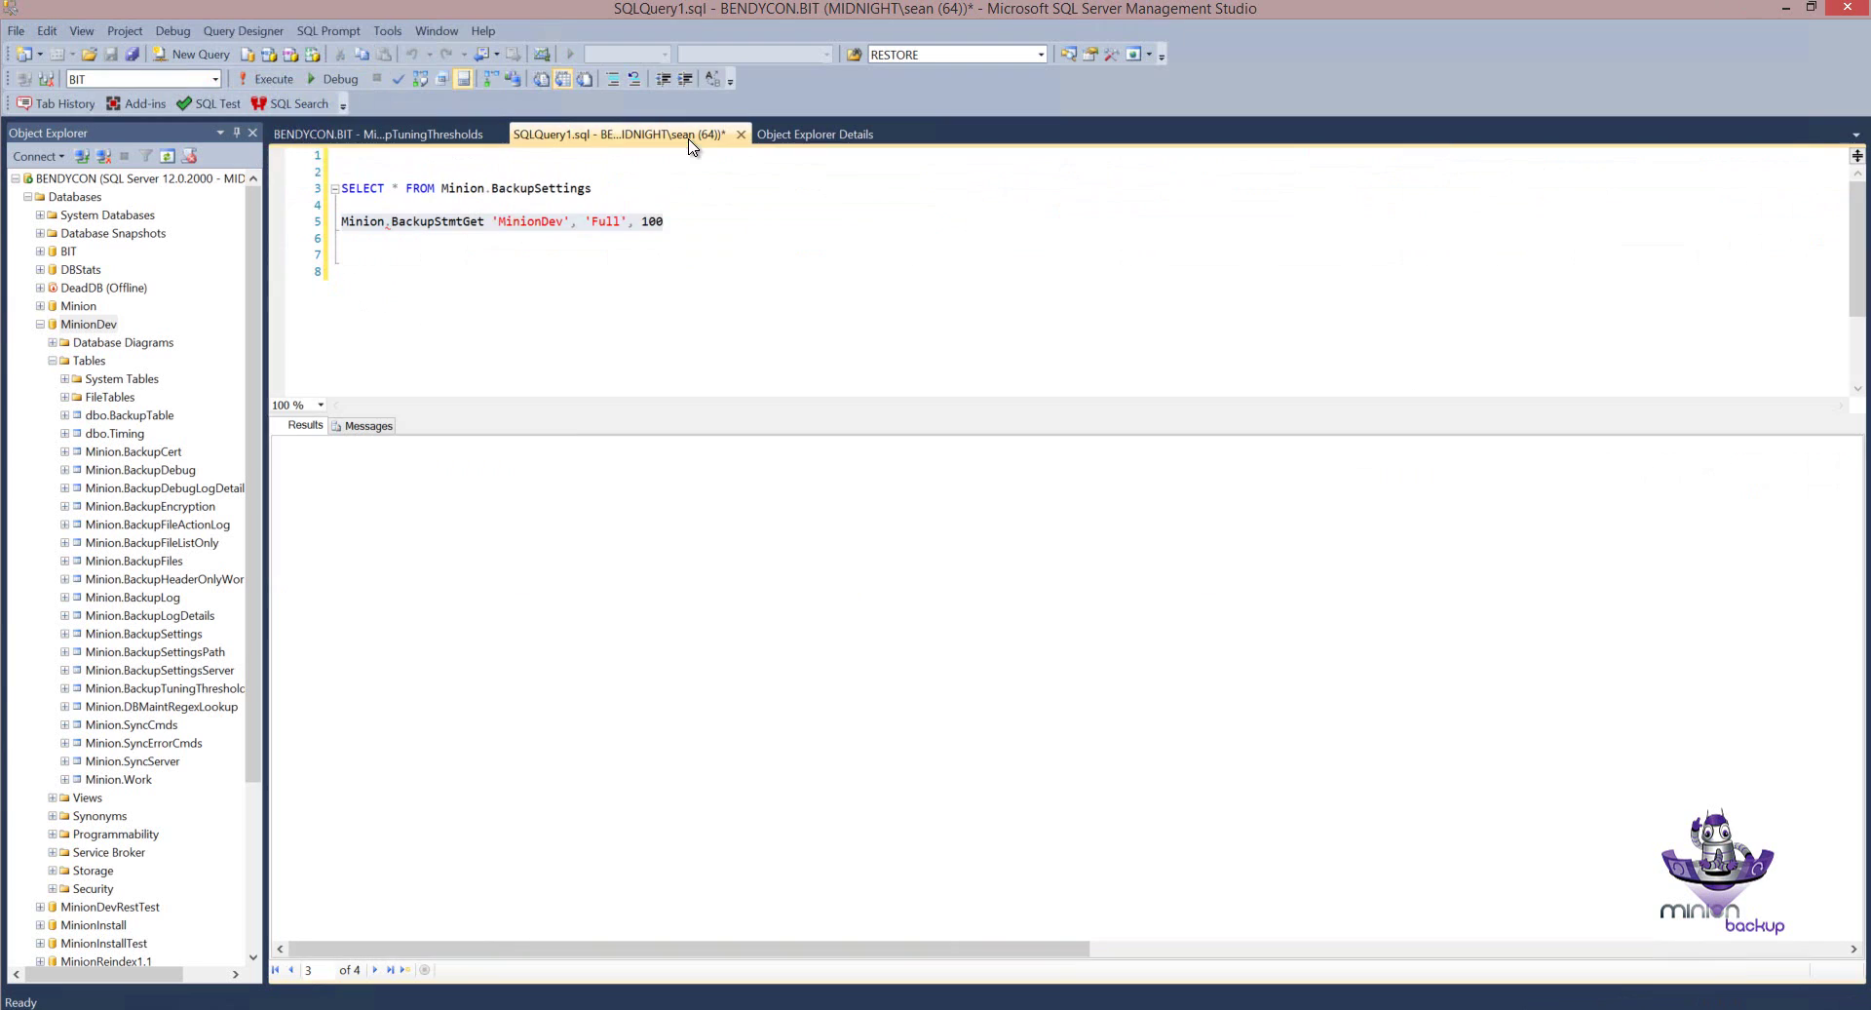
double_click(653, 222)
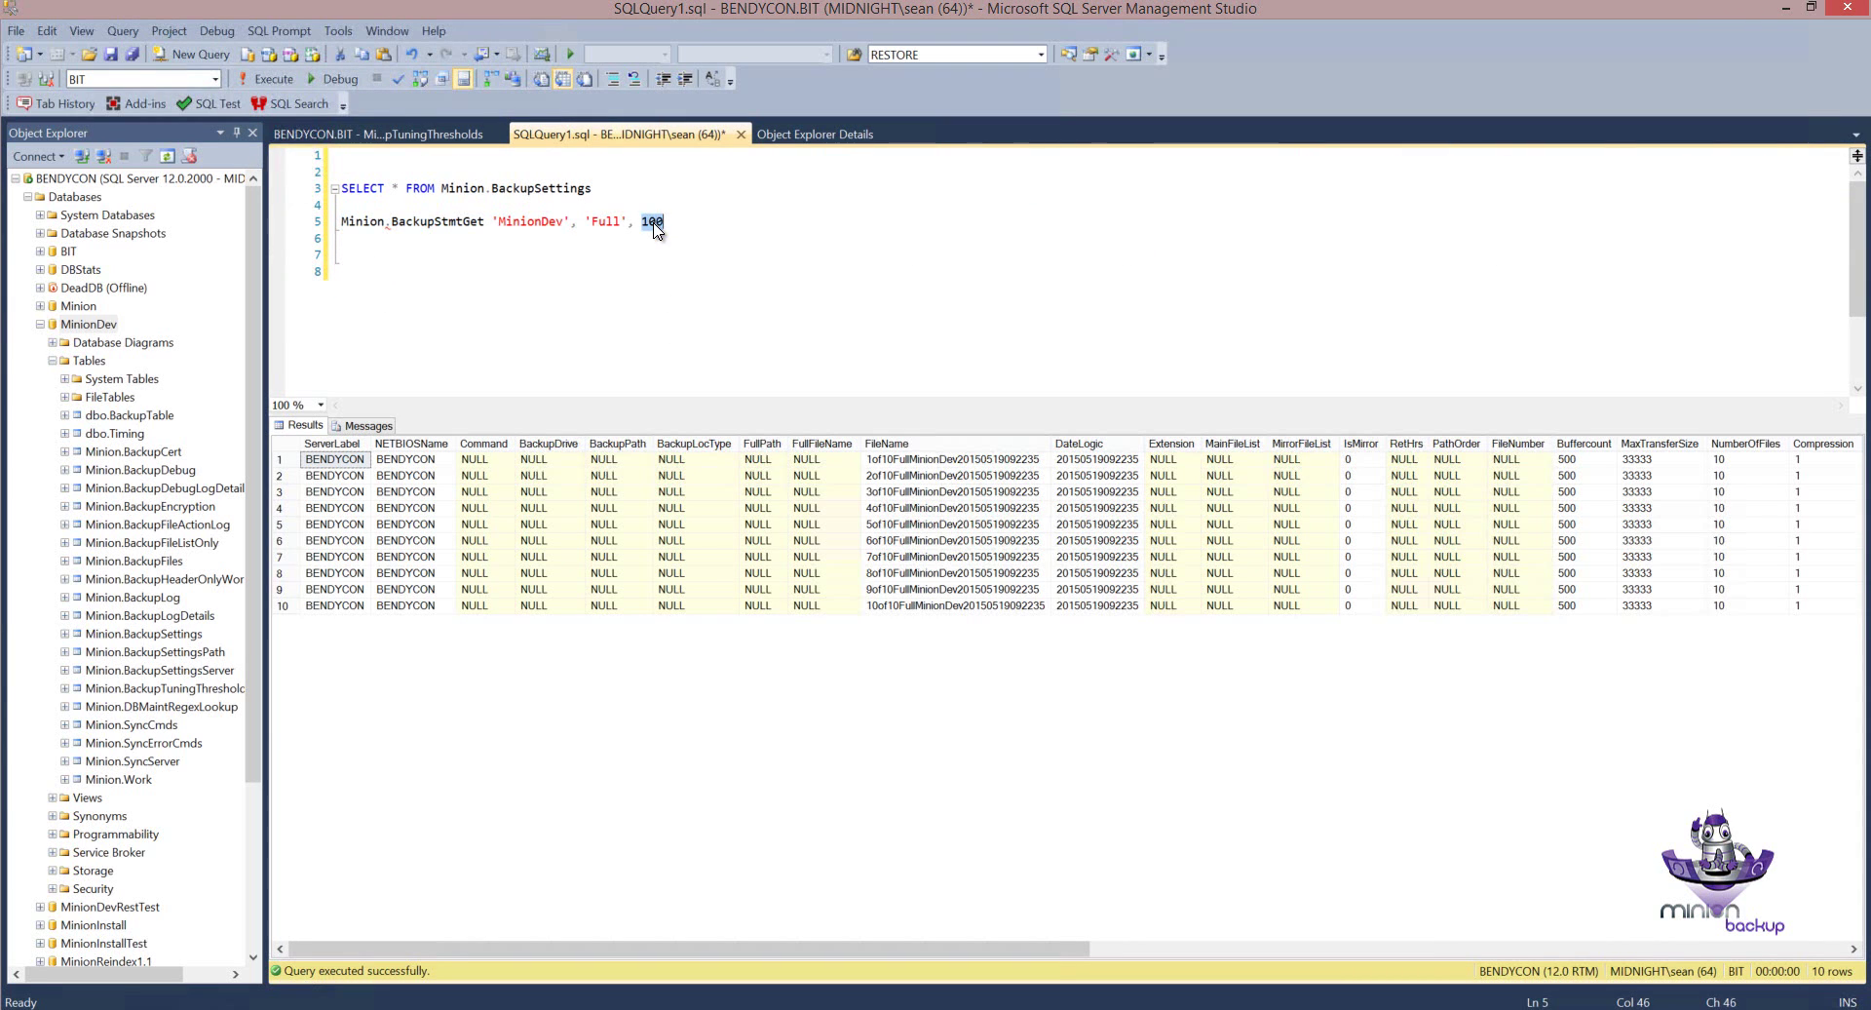
text(150)
shift+click(546, 213)
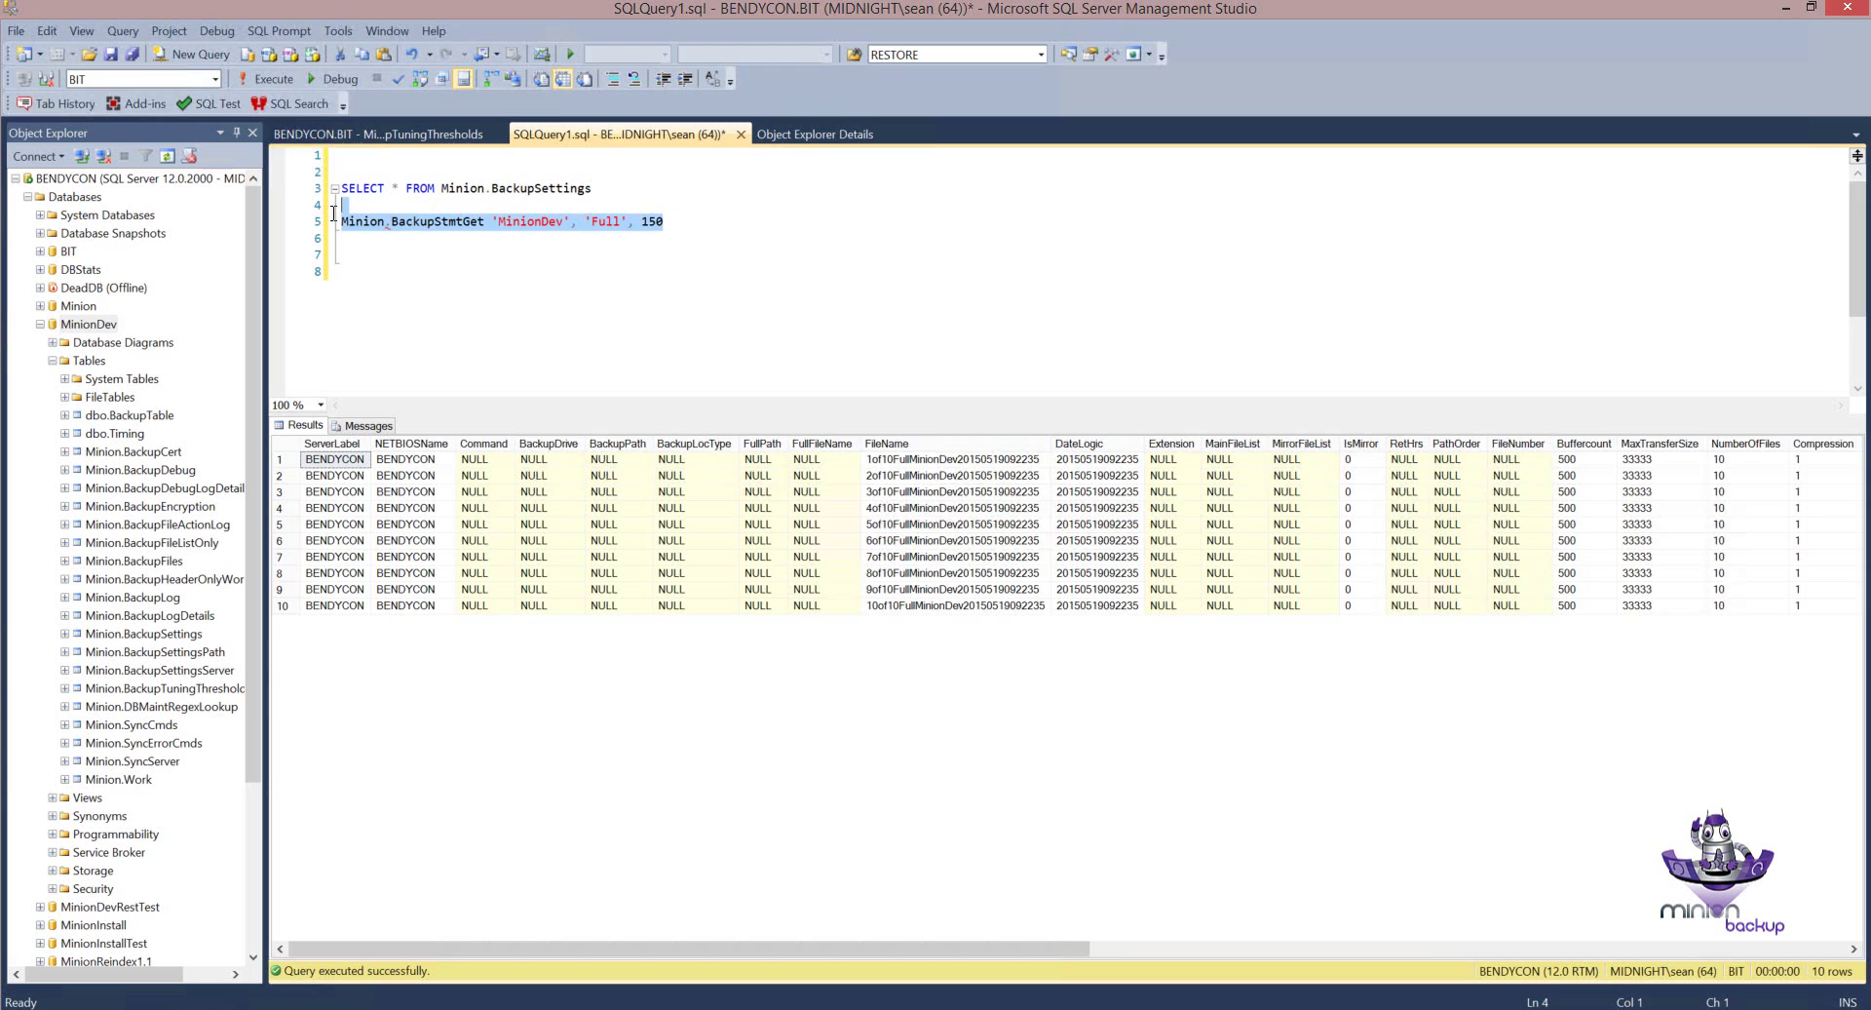
click(268, 79)
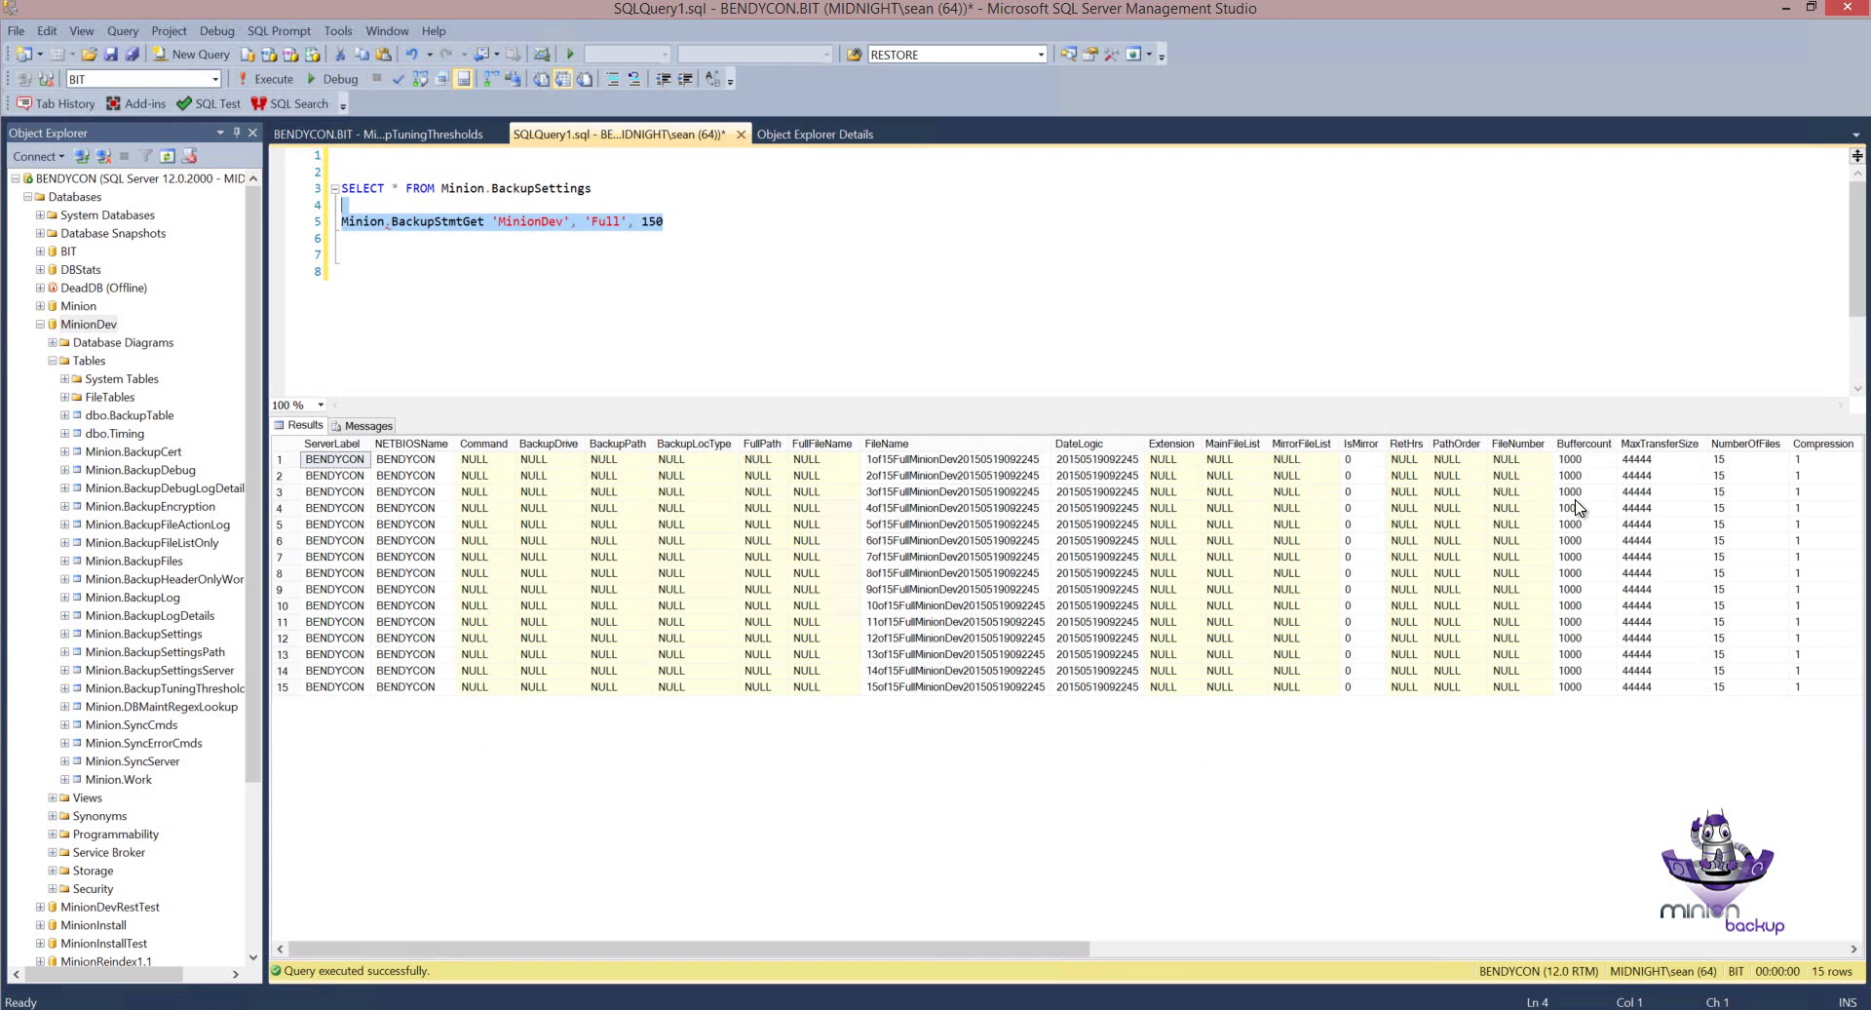
Change the last Minion.BackupStmtGet argument to 500 and run only that statement for MinionDev.
double_click(649, 223)
text(5000)
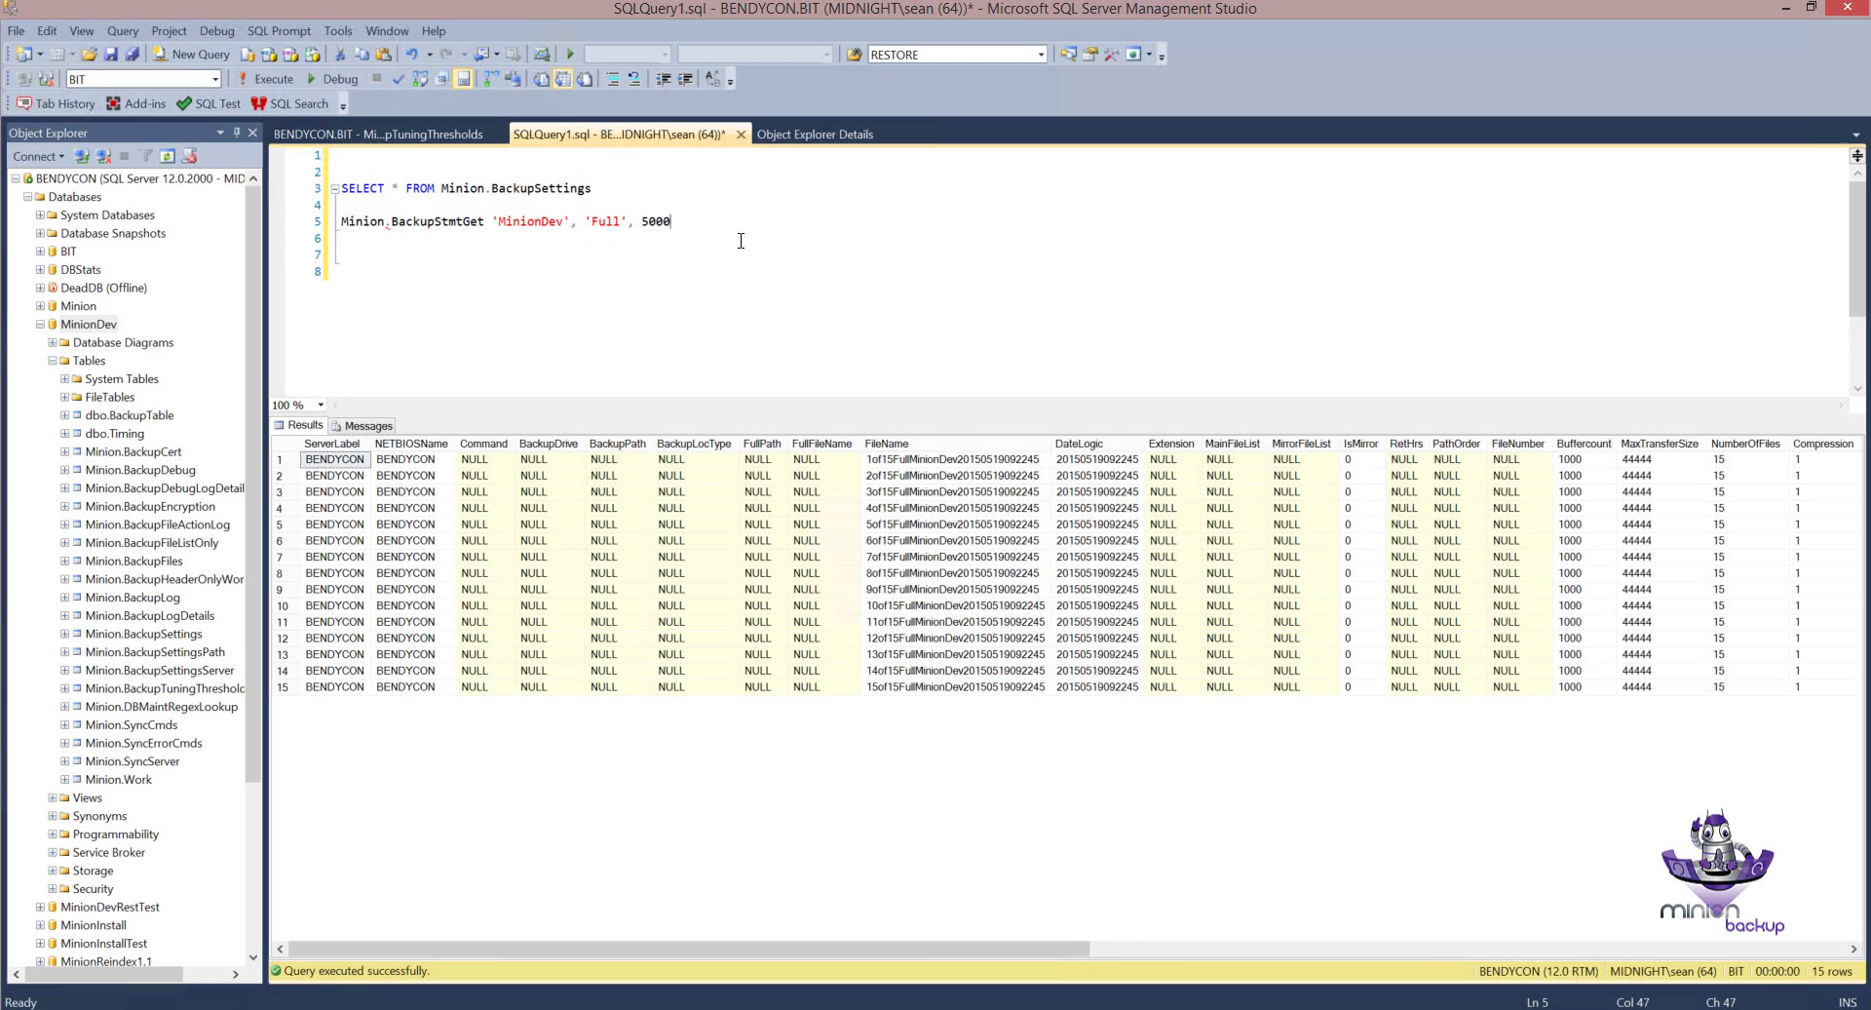
key(BackSpace)
drag(343, 242, 336, 218)
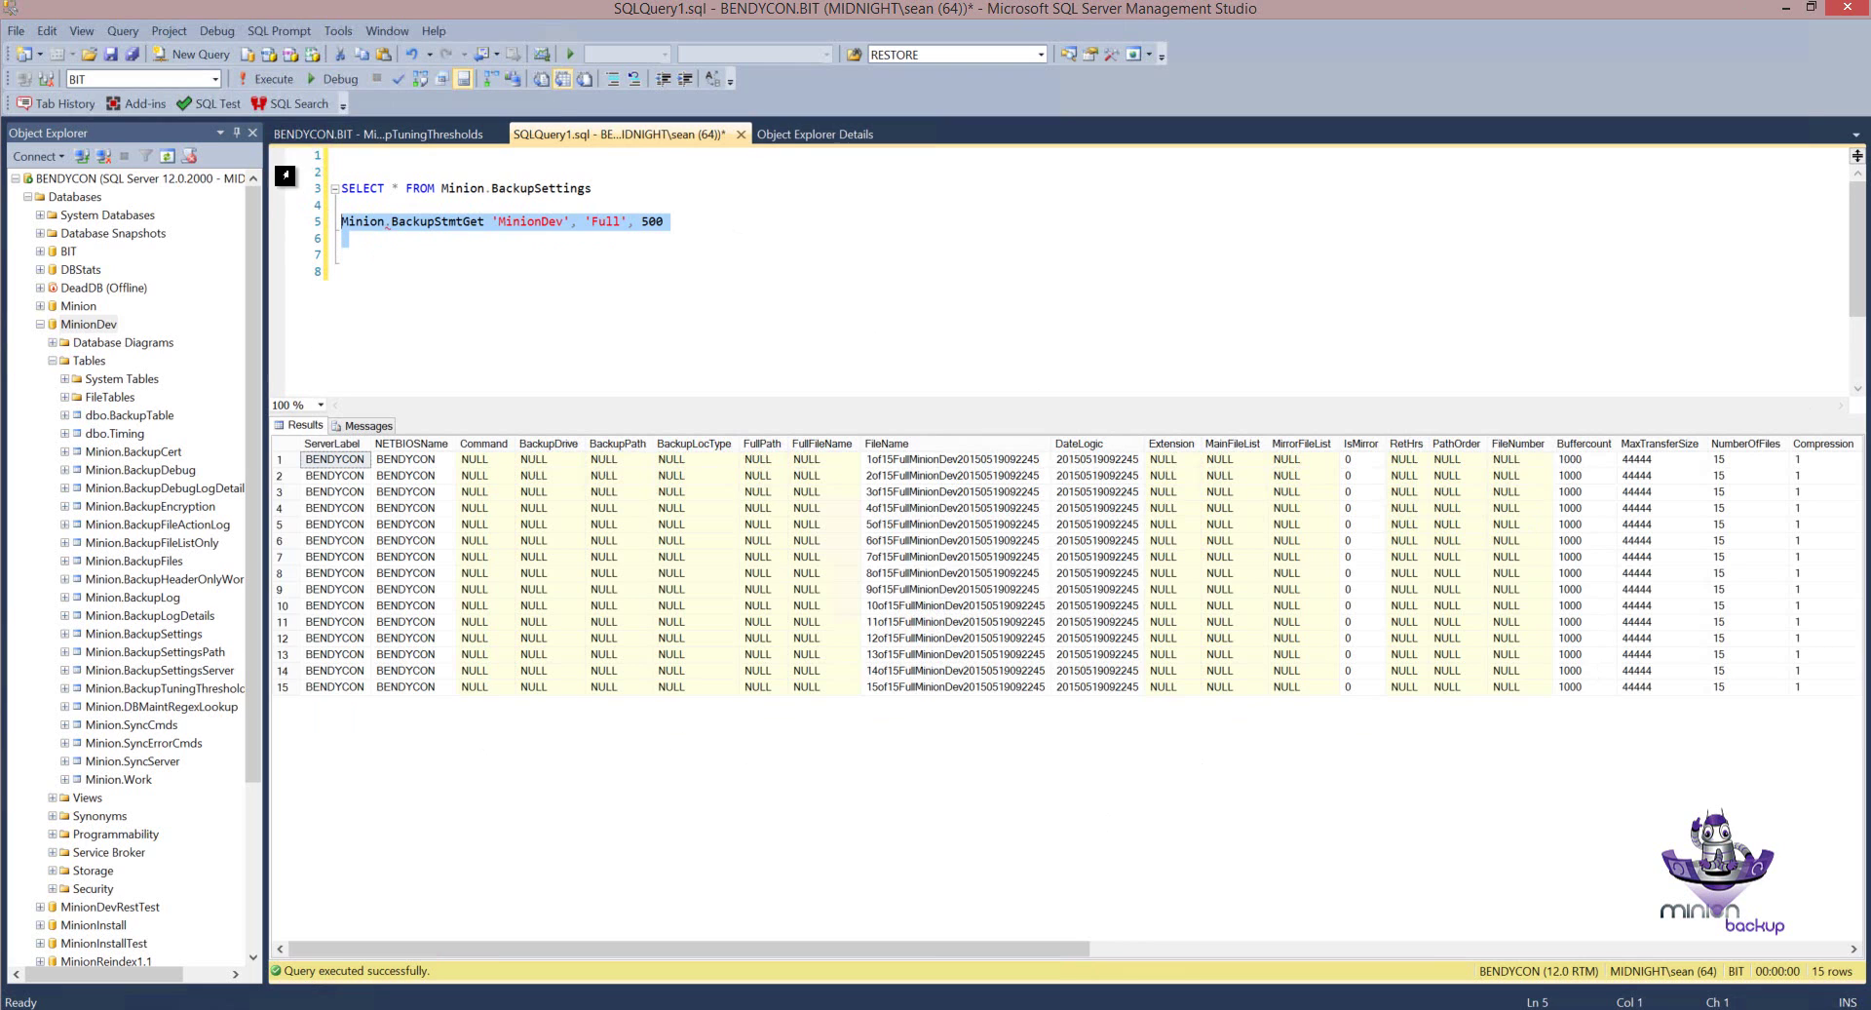
click(259, 84)
Review the MinionDefault rows in the tuning thresholds table one by one, from the 150 GB threshold to the 0 GB threshold.
click(395, 137)
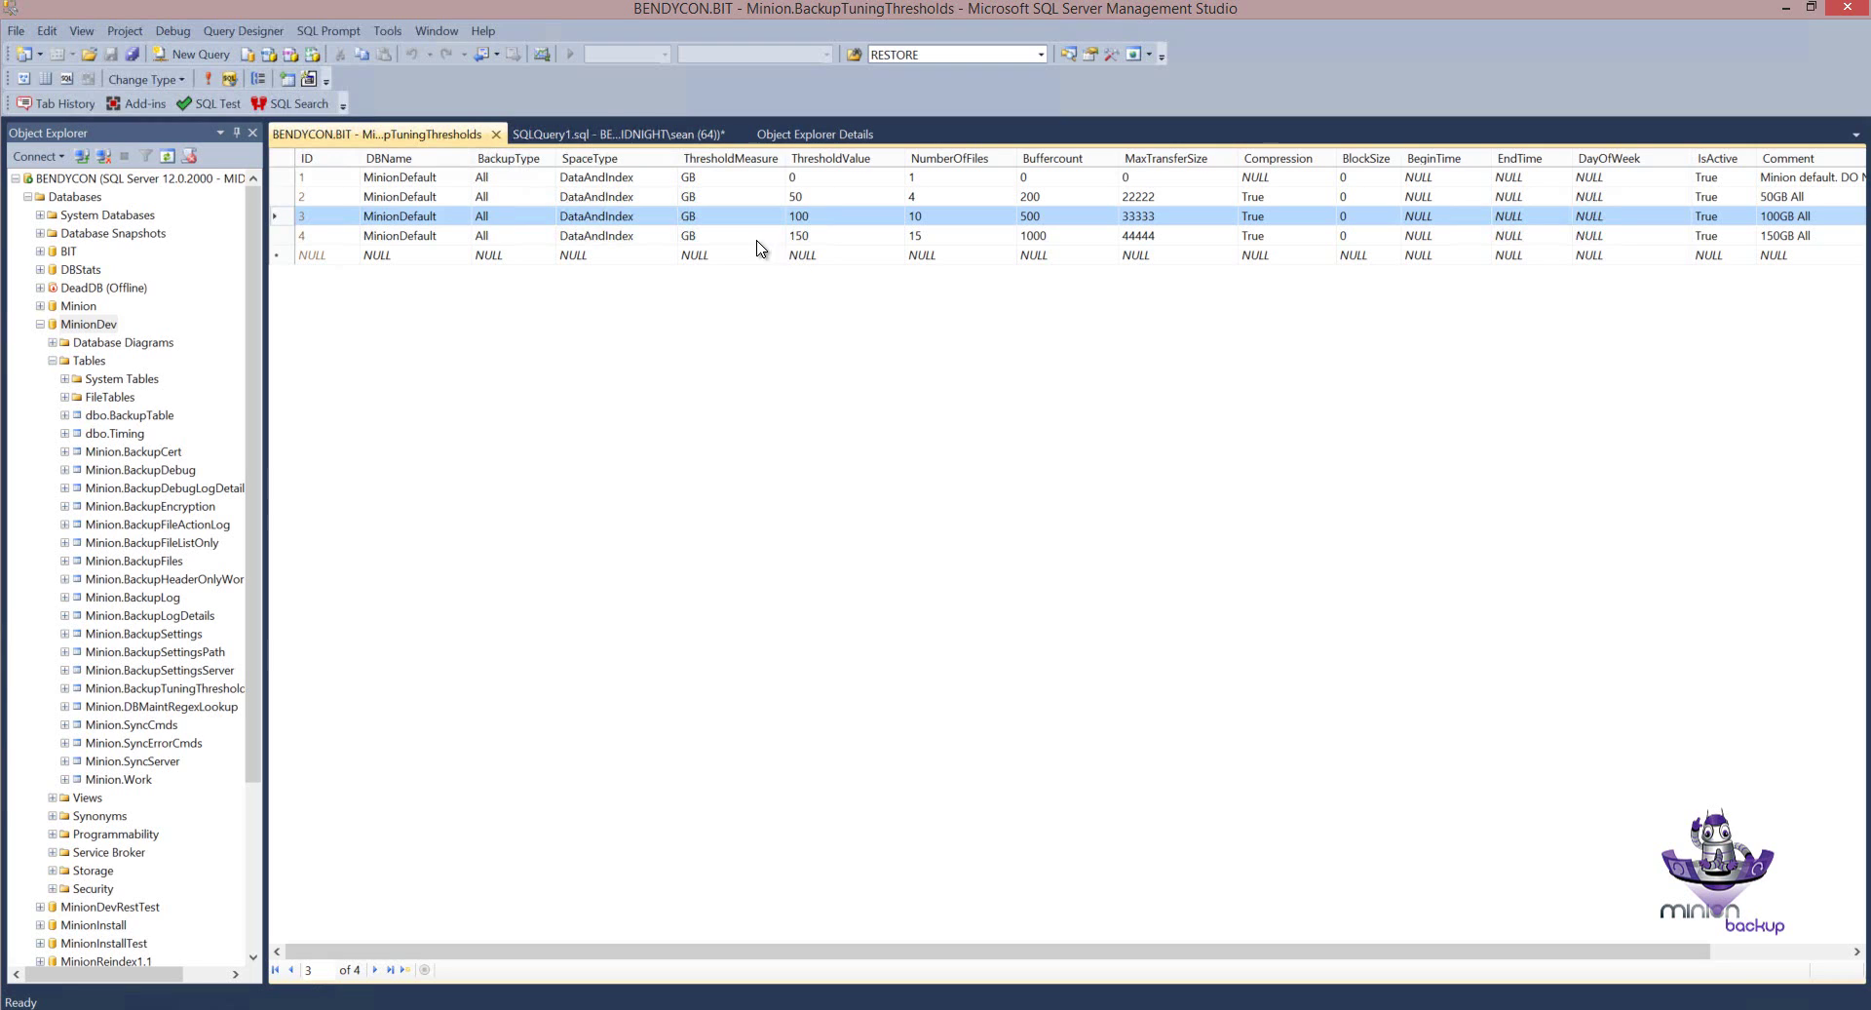
click(290, 242)
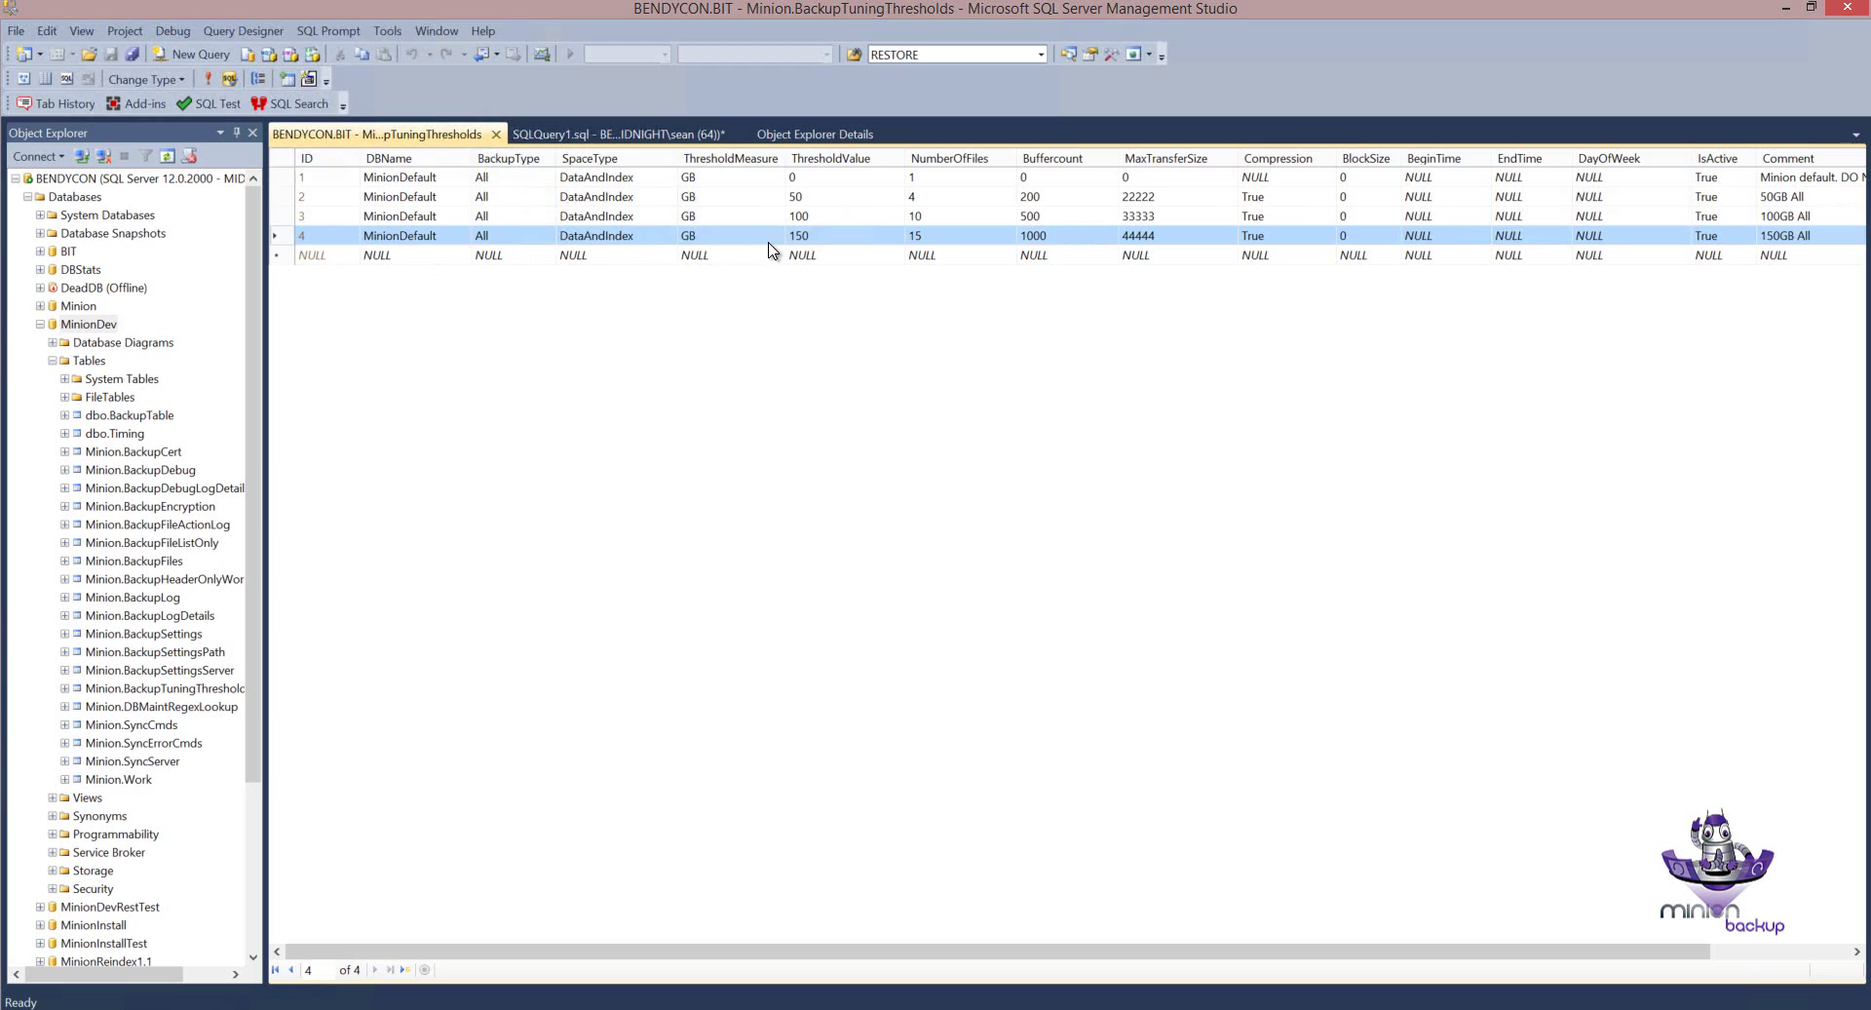
click(287, 215)
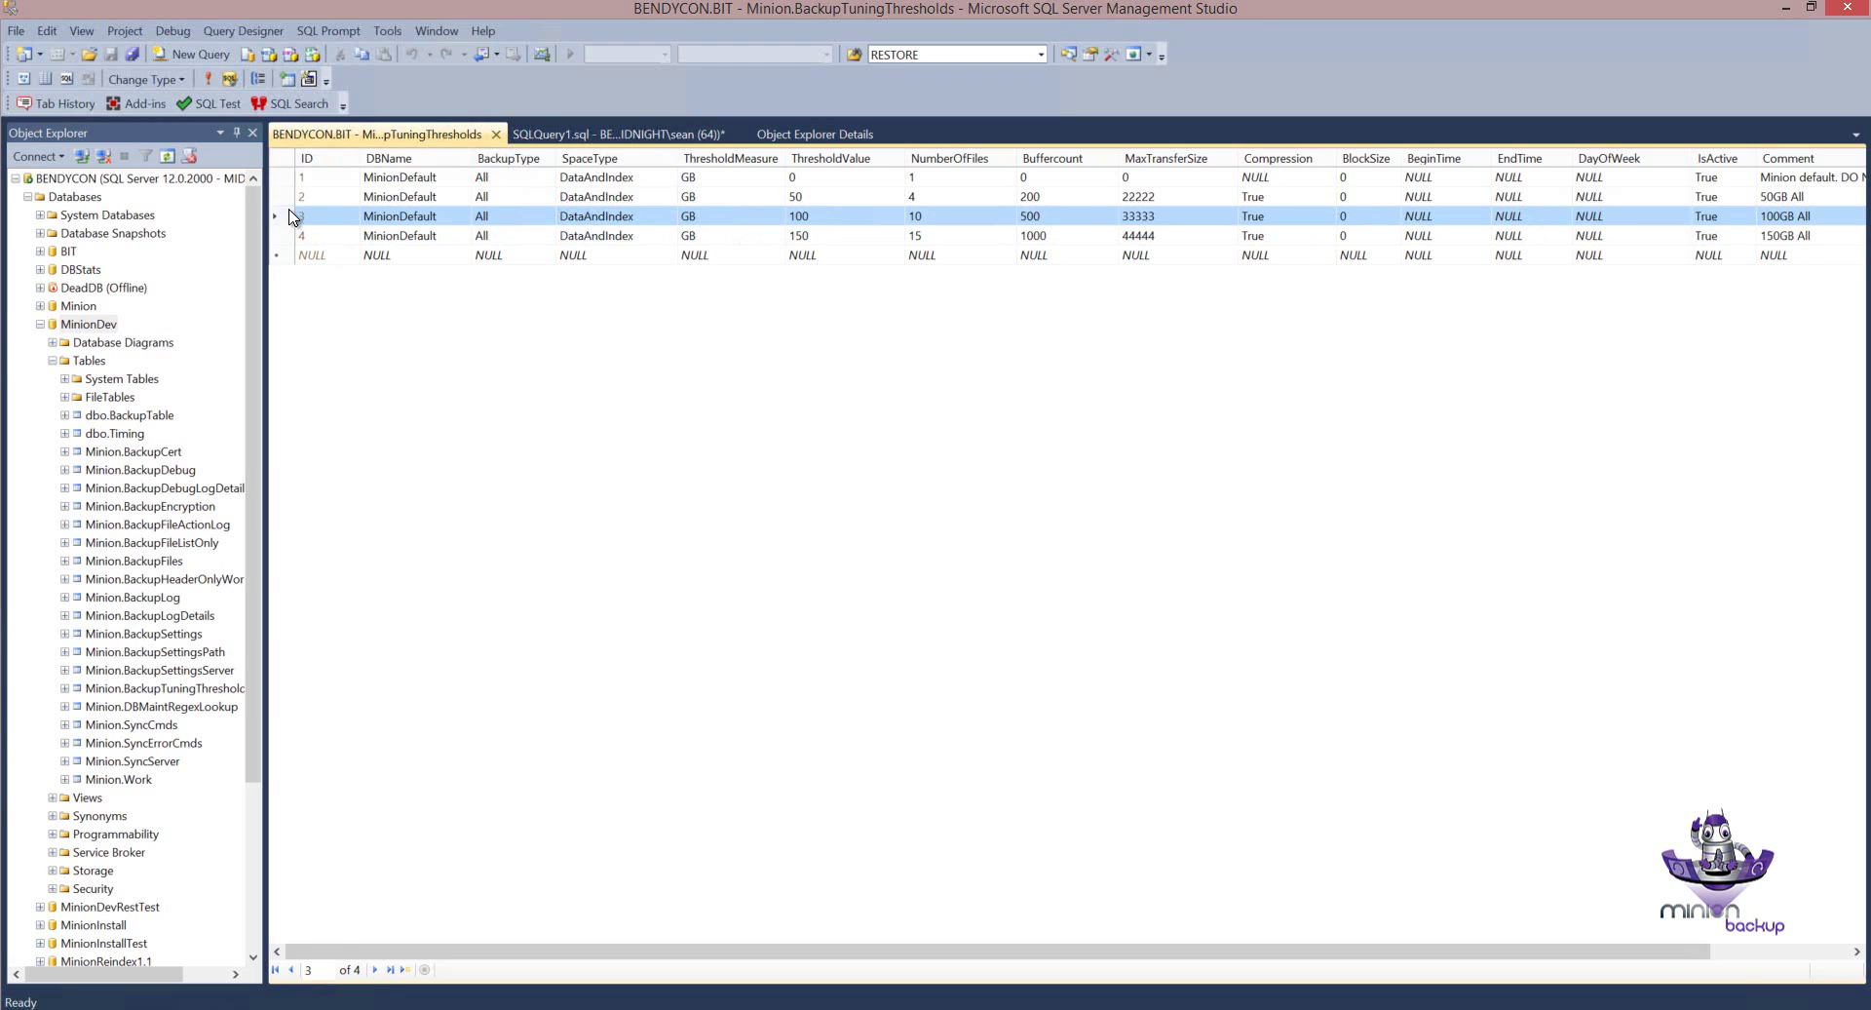
click(282, 198)
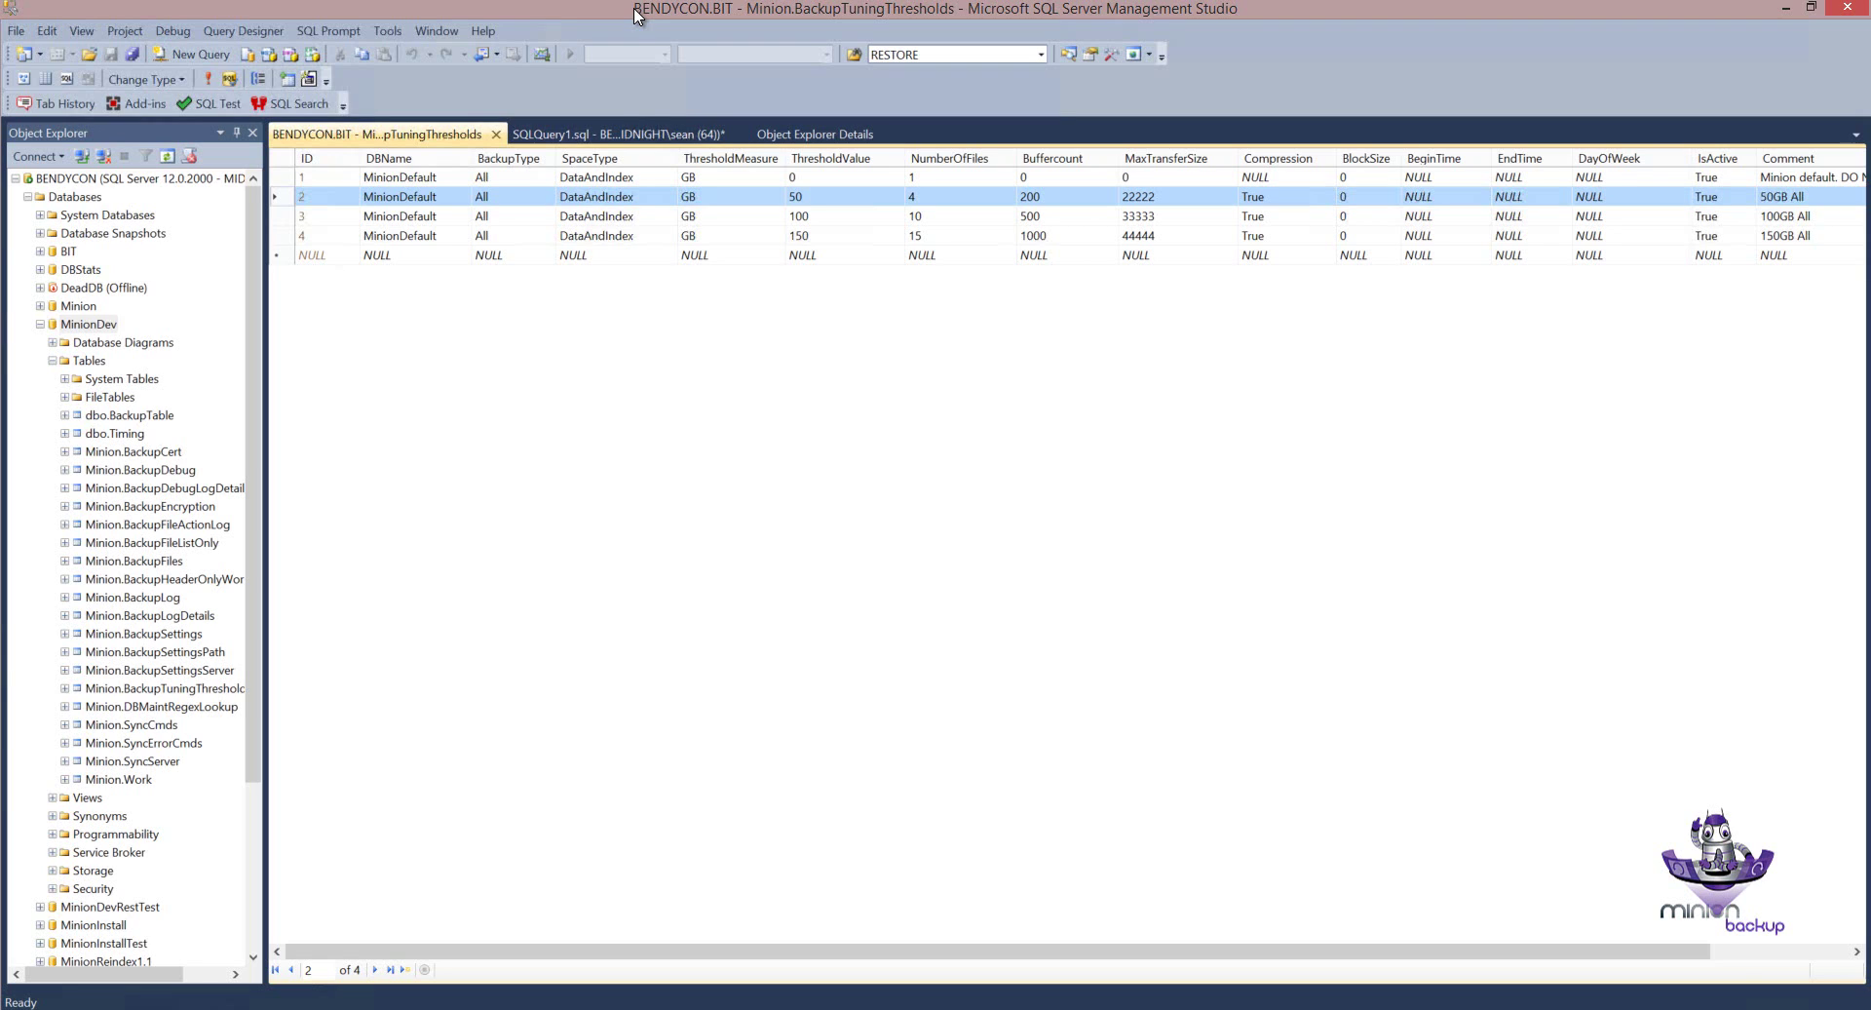
click(284, 179)
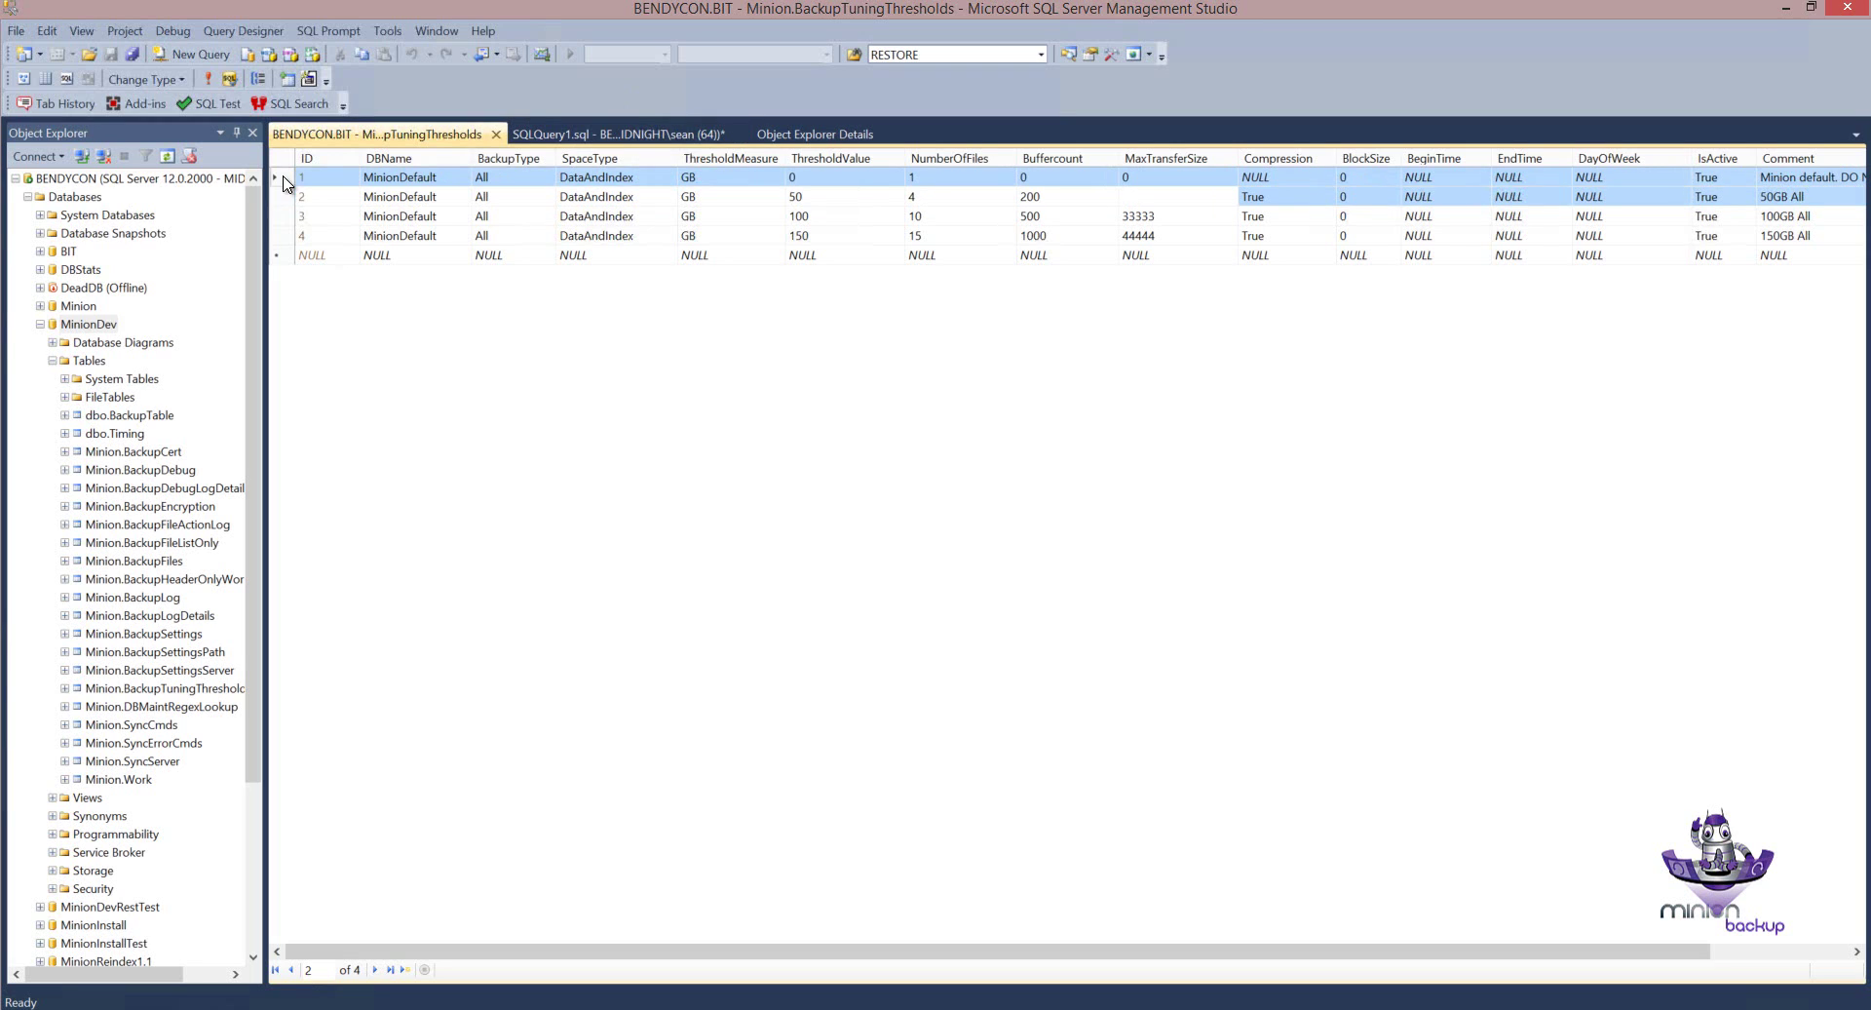
shift+click(279, 242)
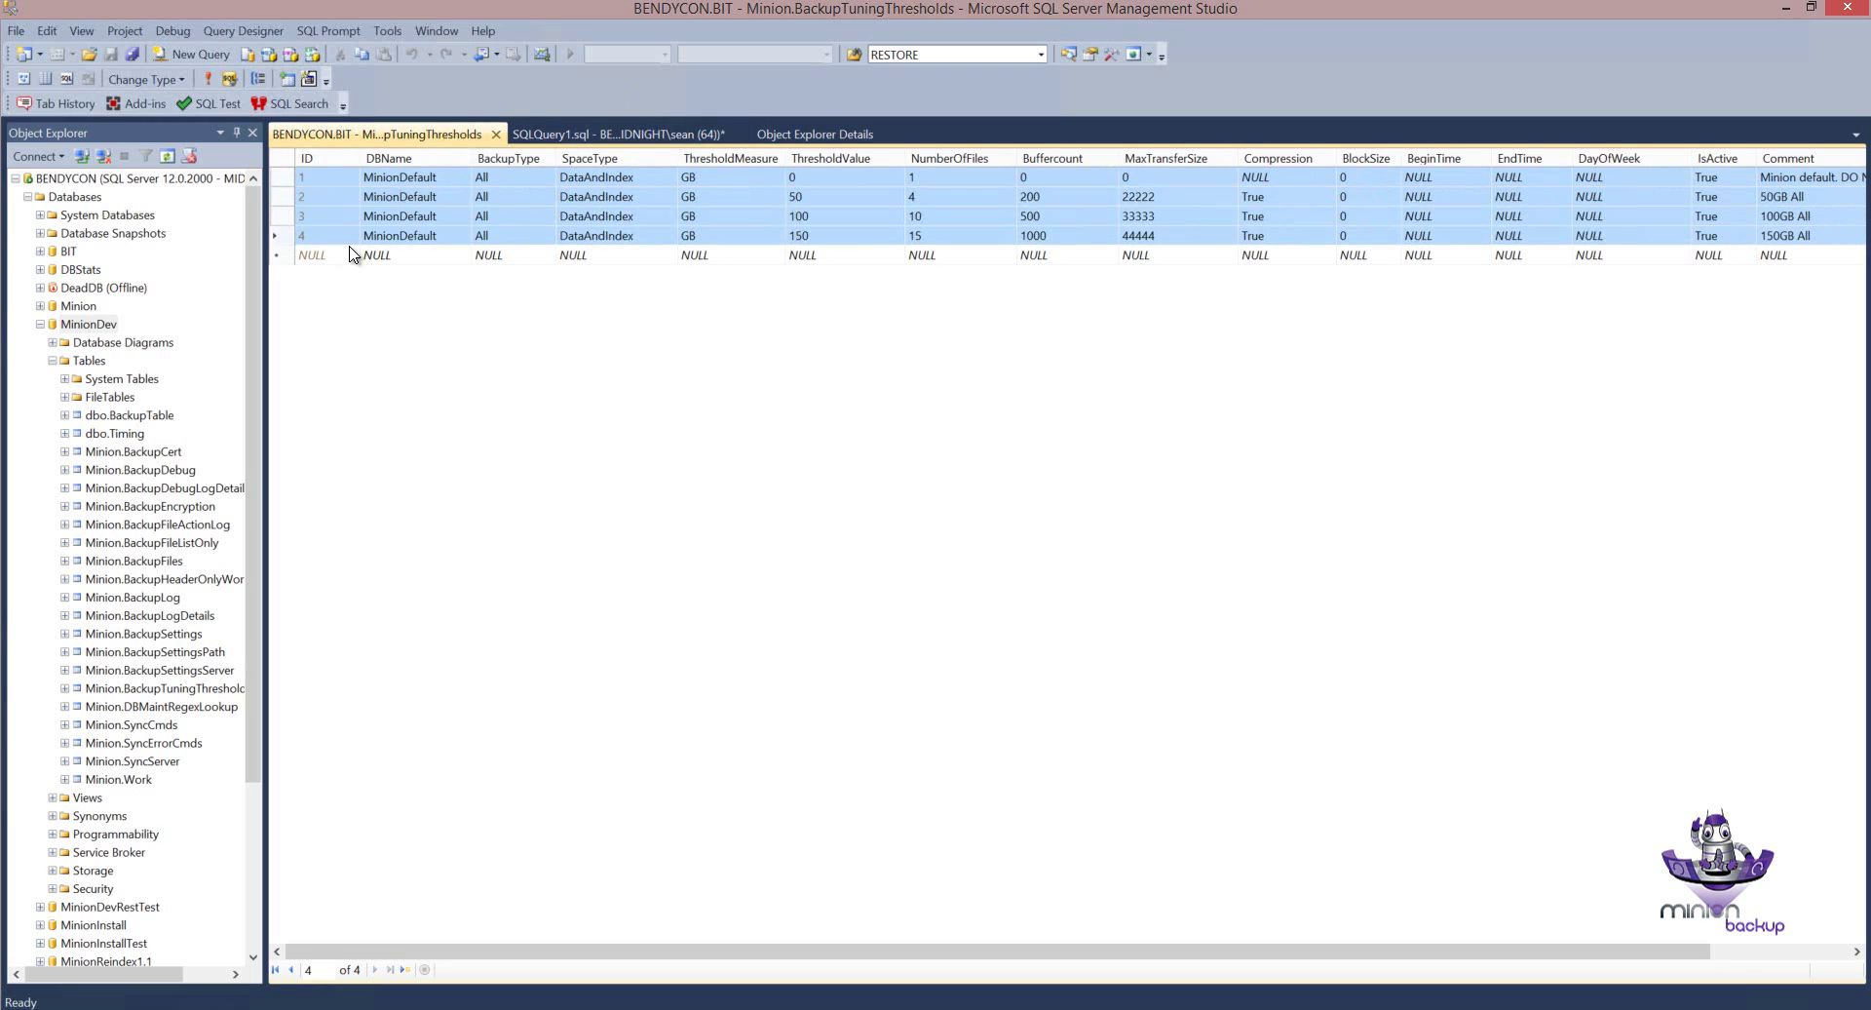
click(391, 241)
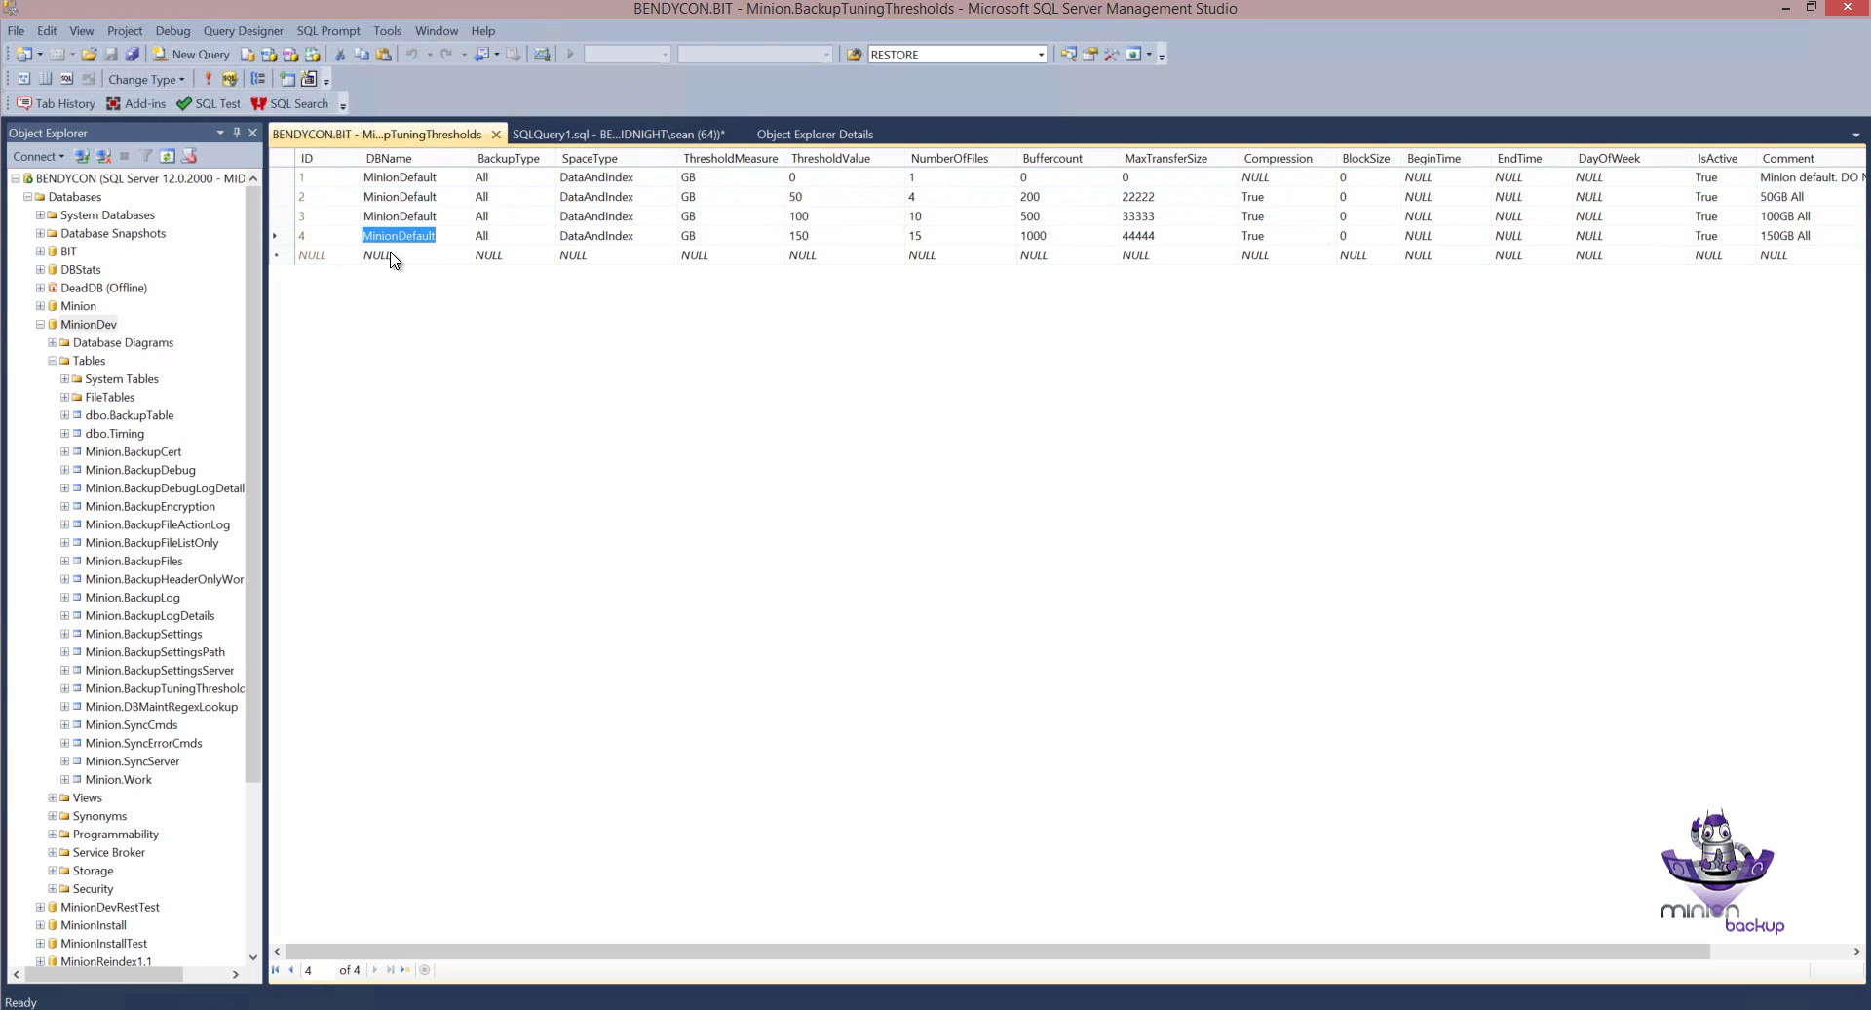
Get the MinionDev database name from Object Explorer and duplicate the MinionDefault 150 GB threshold row as a new row.
click(71, 325)
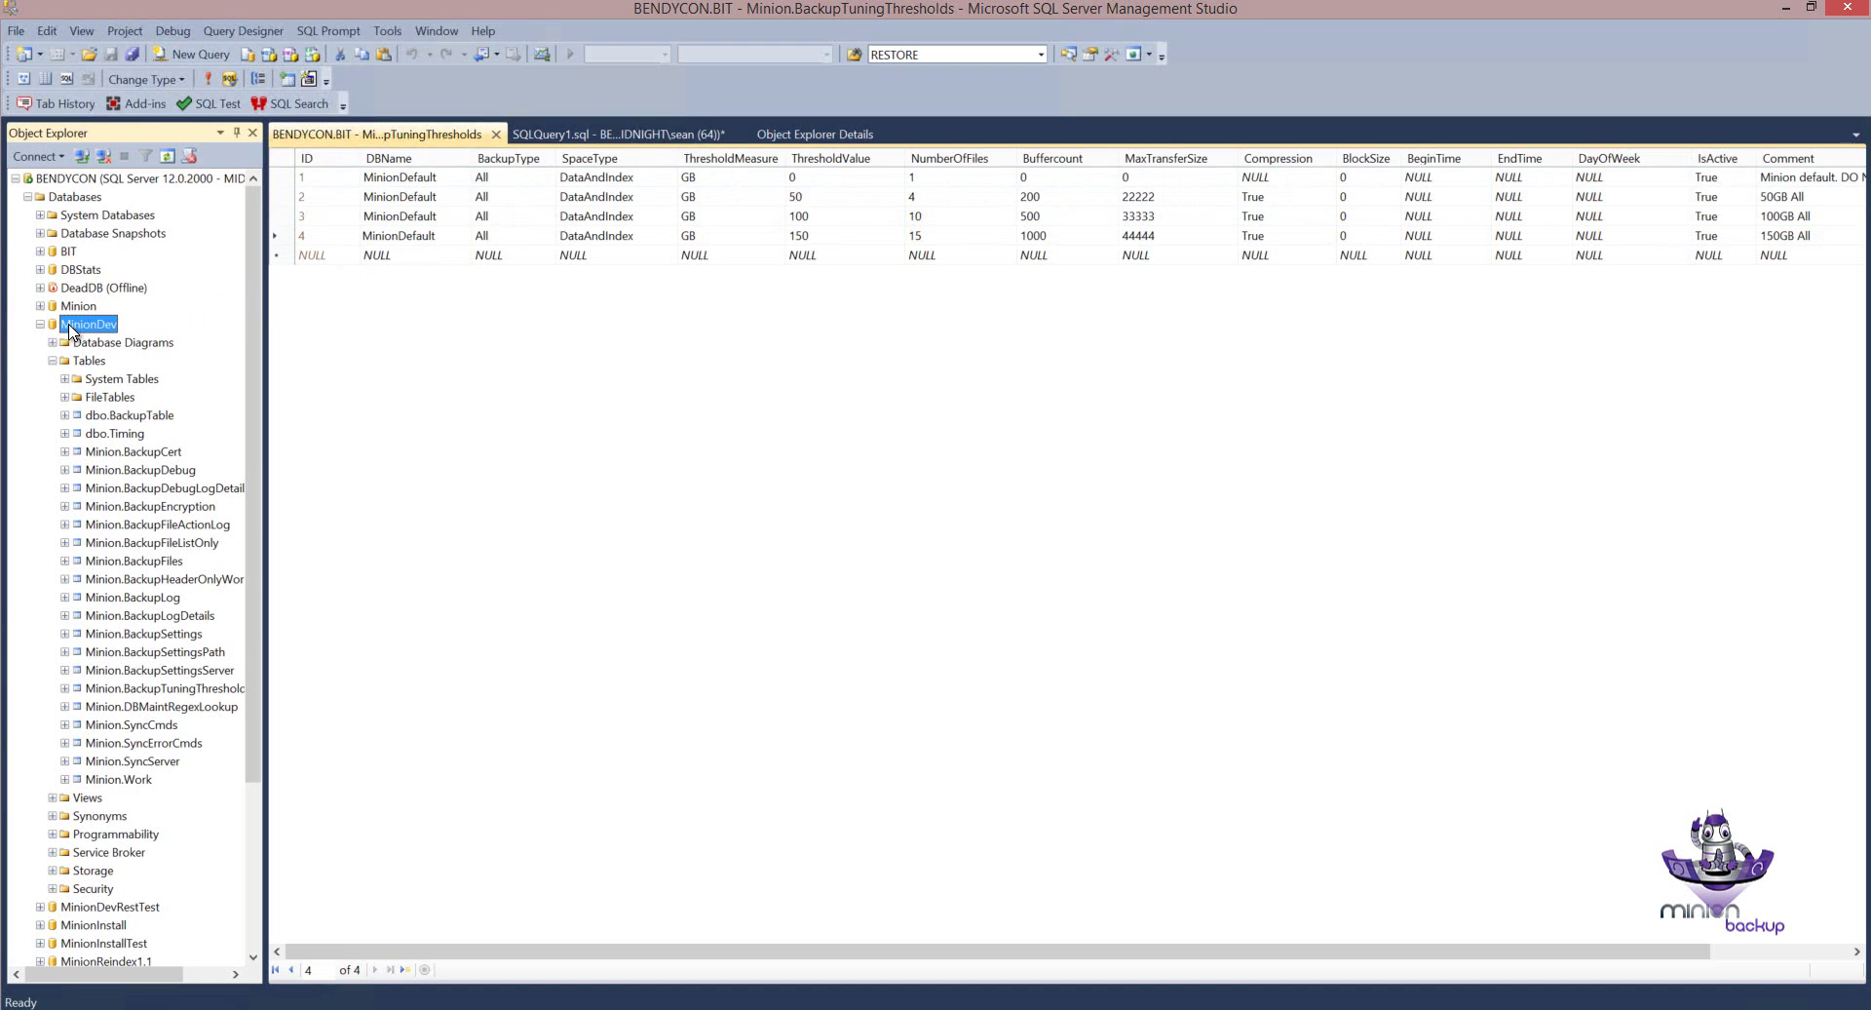
key(F2)
click(196, 328)
click(292, 238)
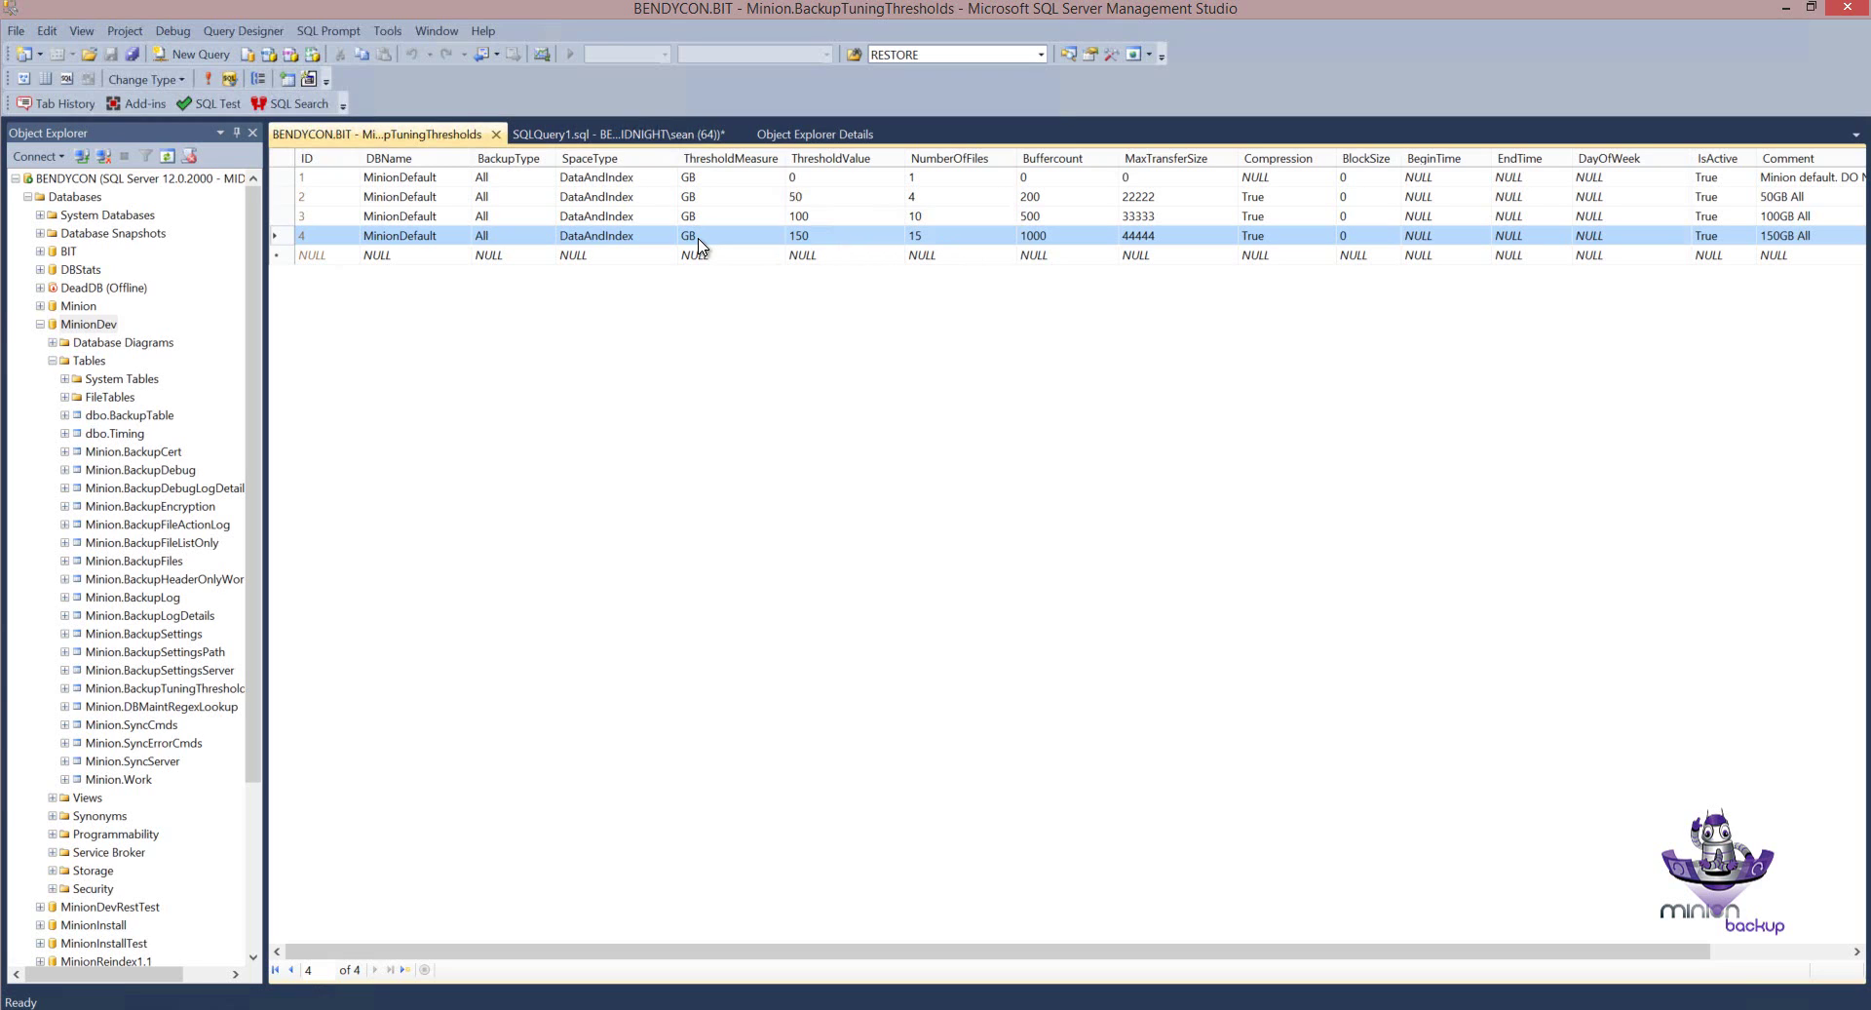
right_click(278, 246)
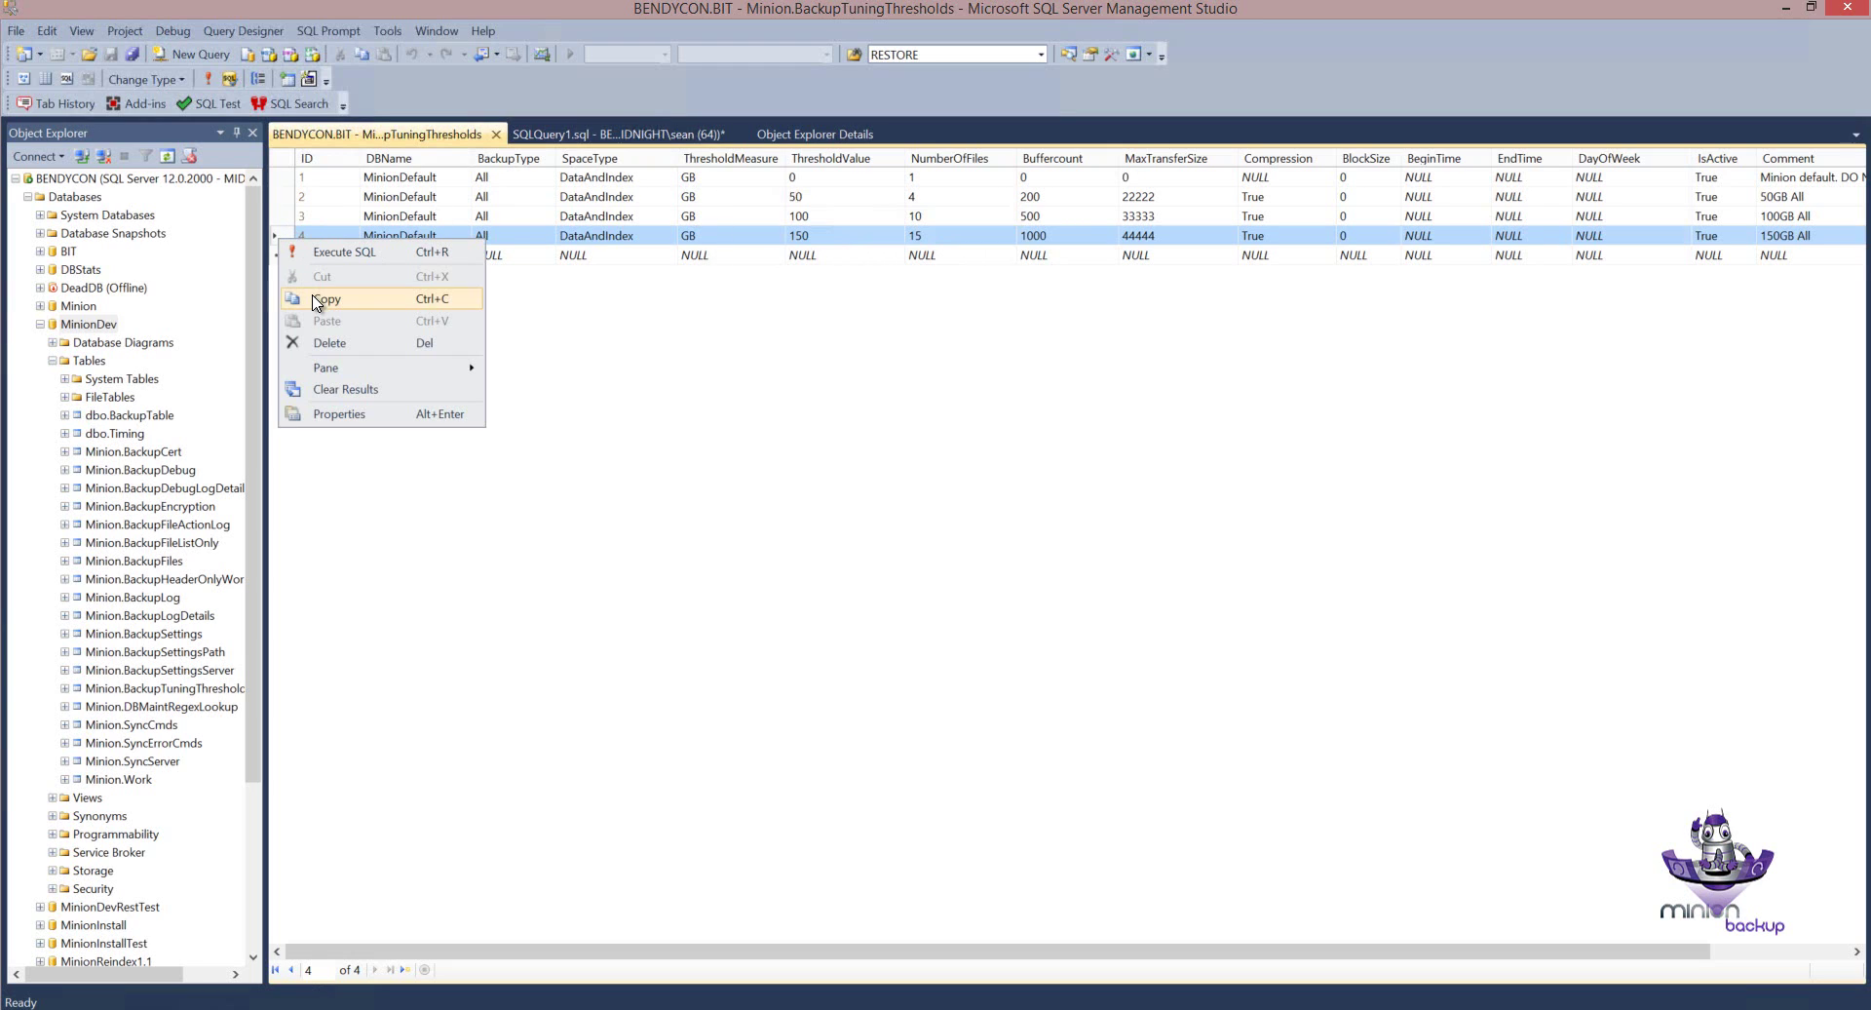
click(310, 292)
click(278, 257)
right_click(278, 259)
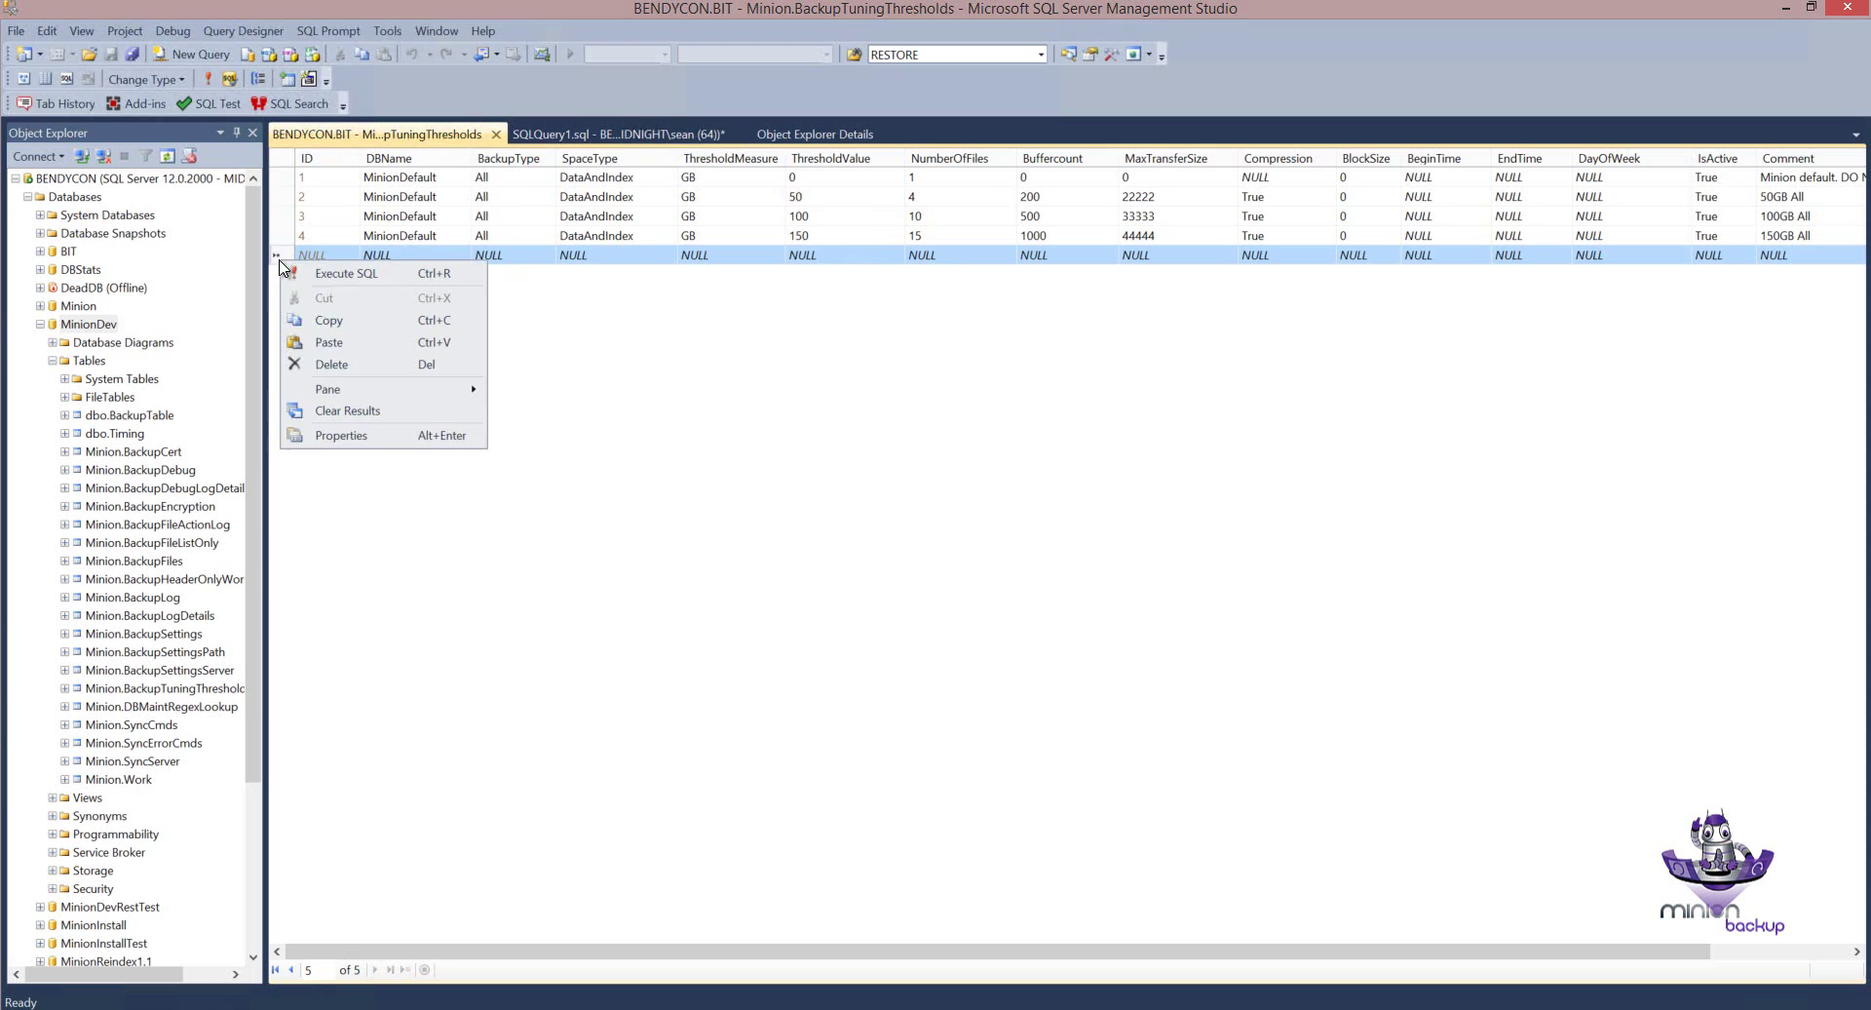
click(317, 342)
Set the new threshold row's DBName to MinionDev and its BackupType to Full, and save the row.
click(396, 255)
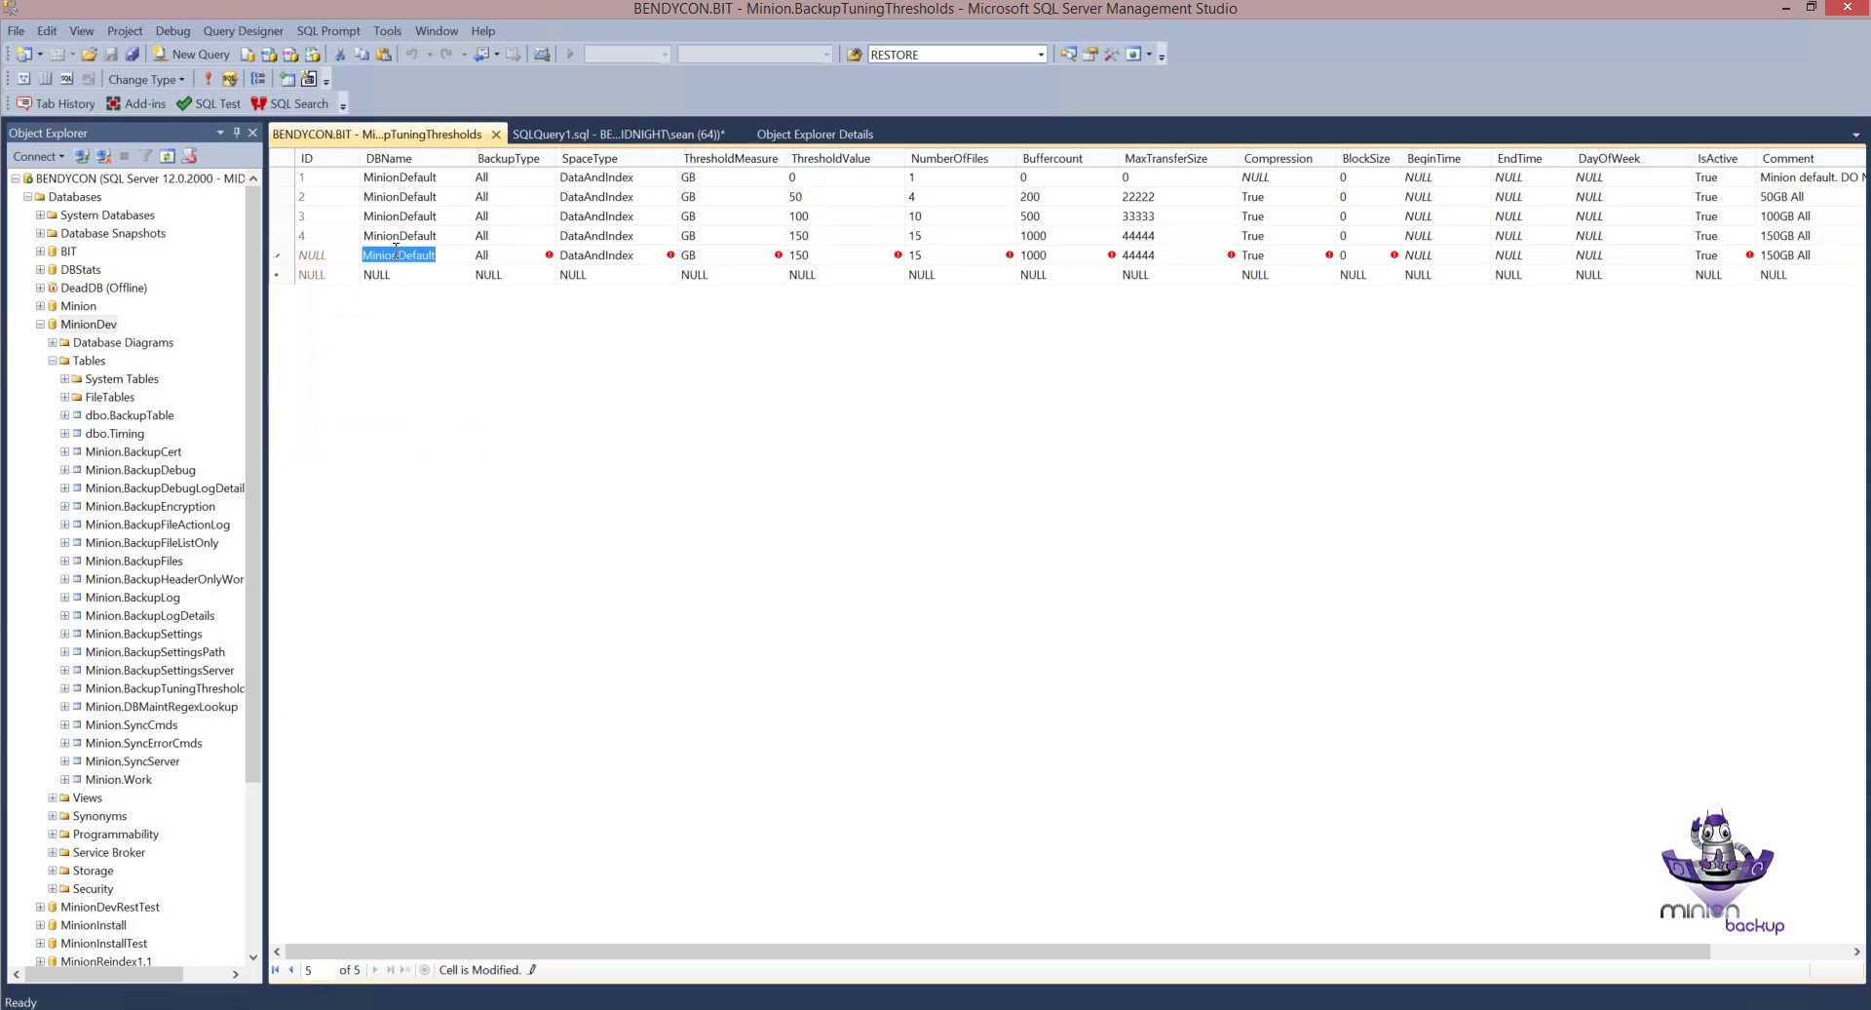
text(MinionDev)
click(287, 254)
click(527, 254)
key(Down)
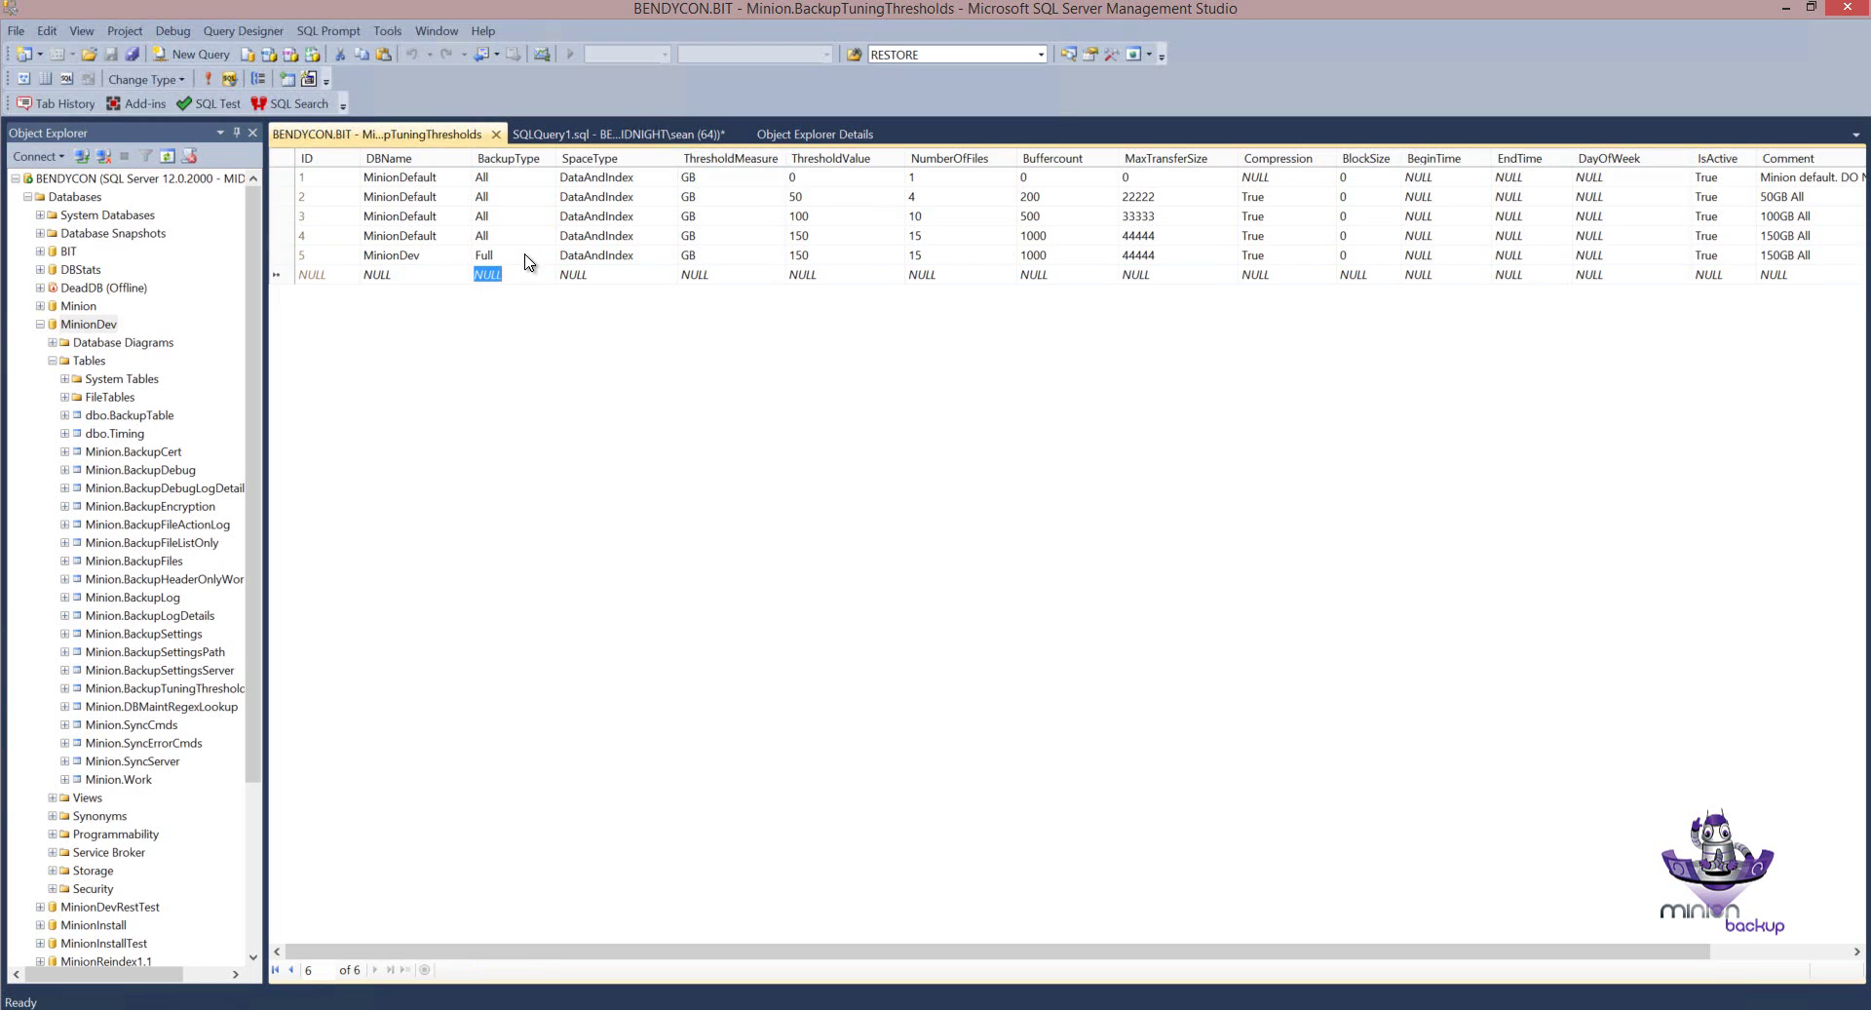
Duplicate the MinionDev Full threshold row as a new row and set the copy's BackupType to All.
right_click(284, 280)
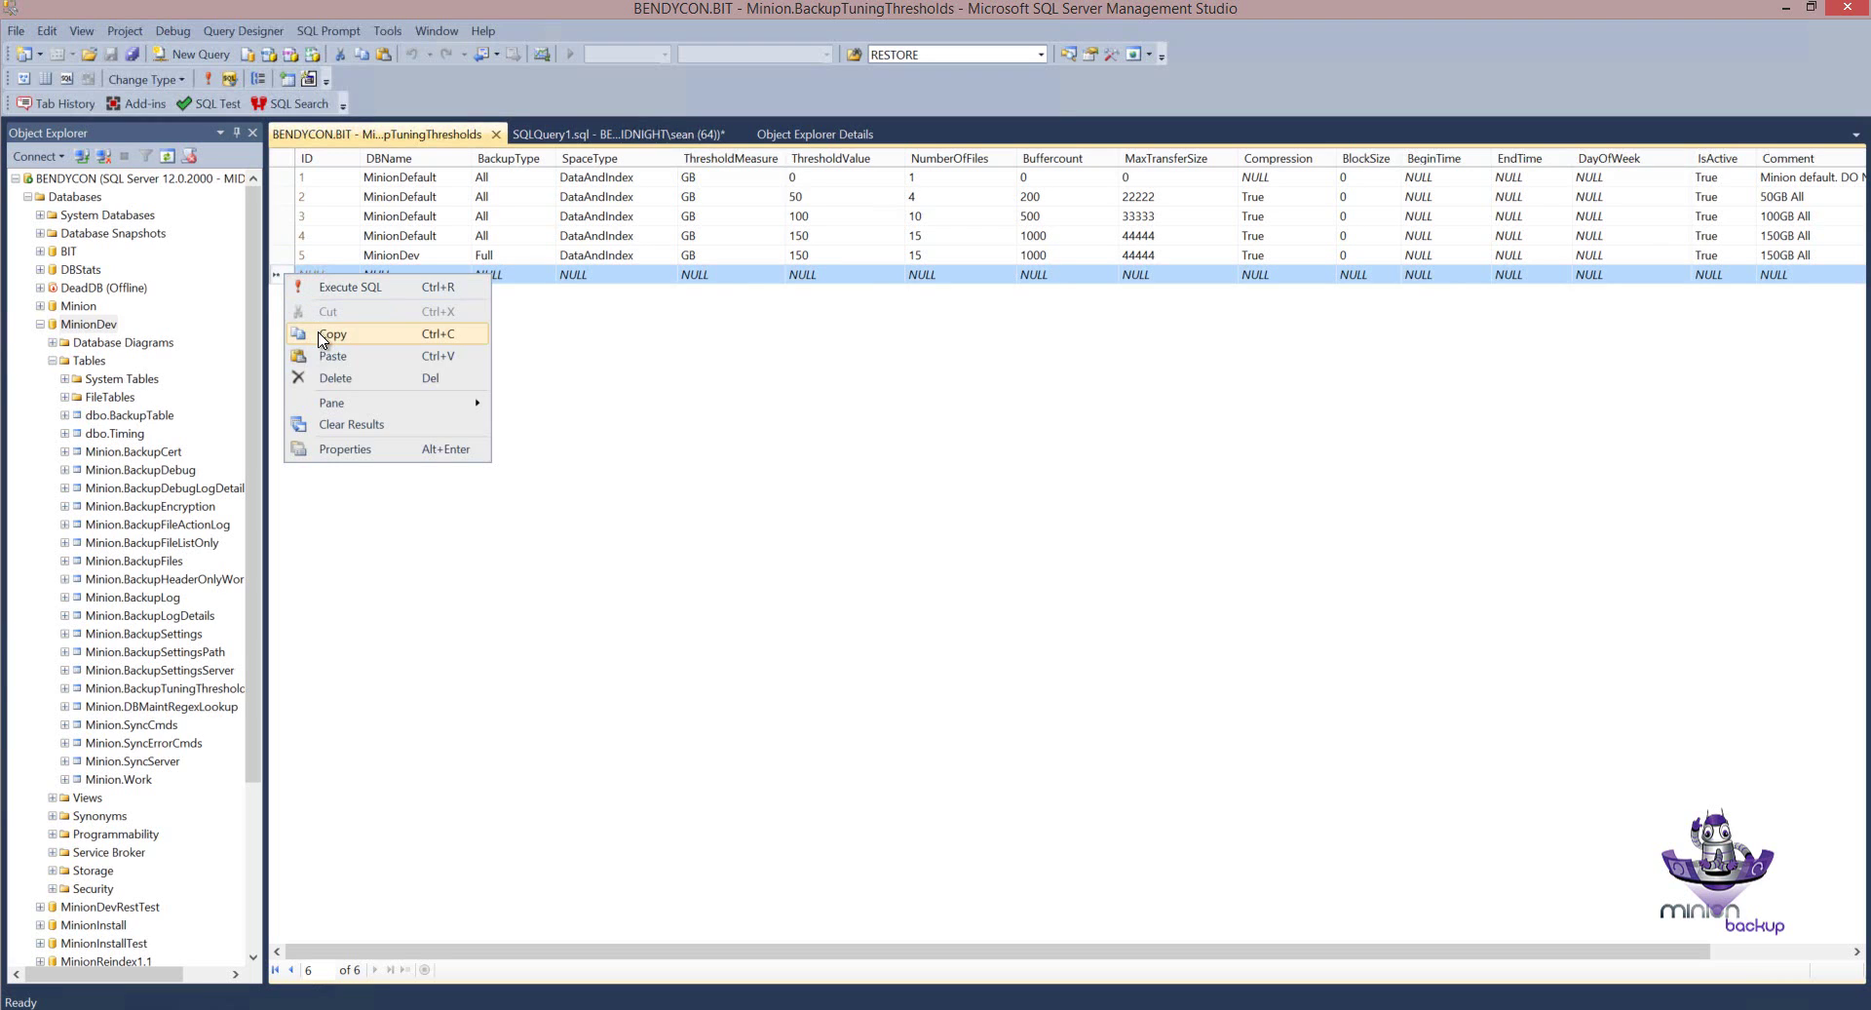
key(Escape)
right_click(276, 257)
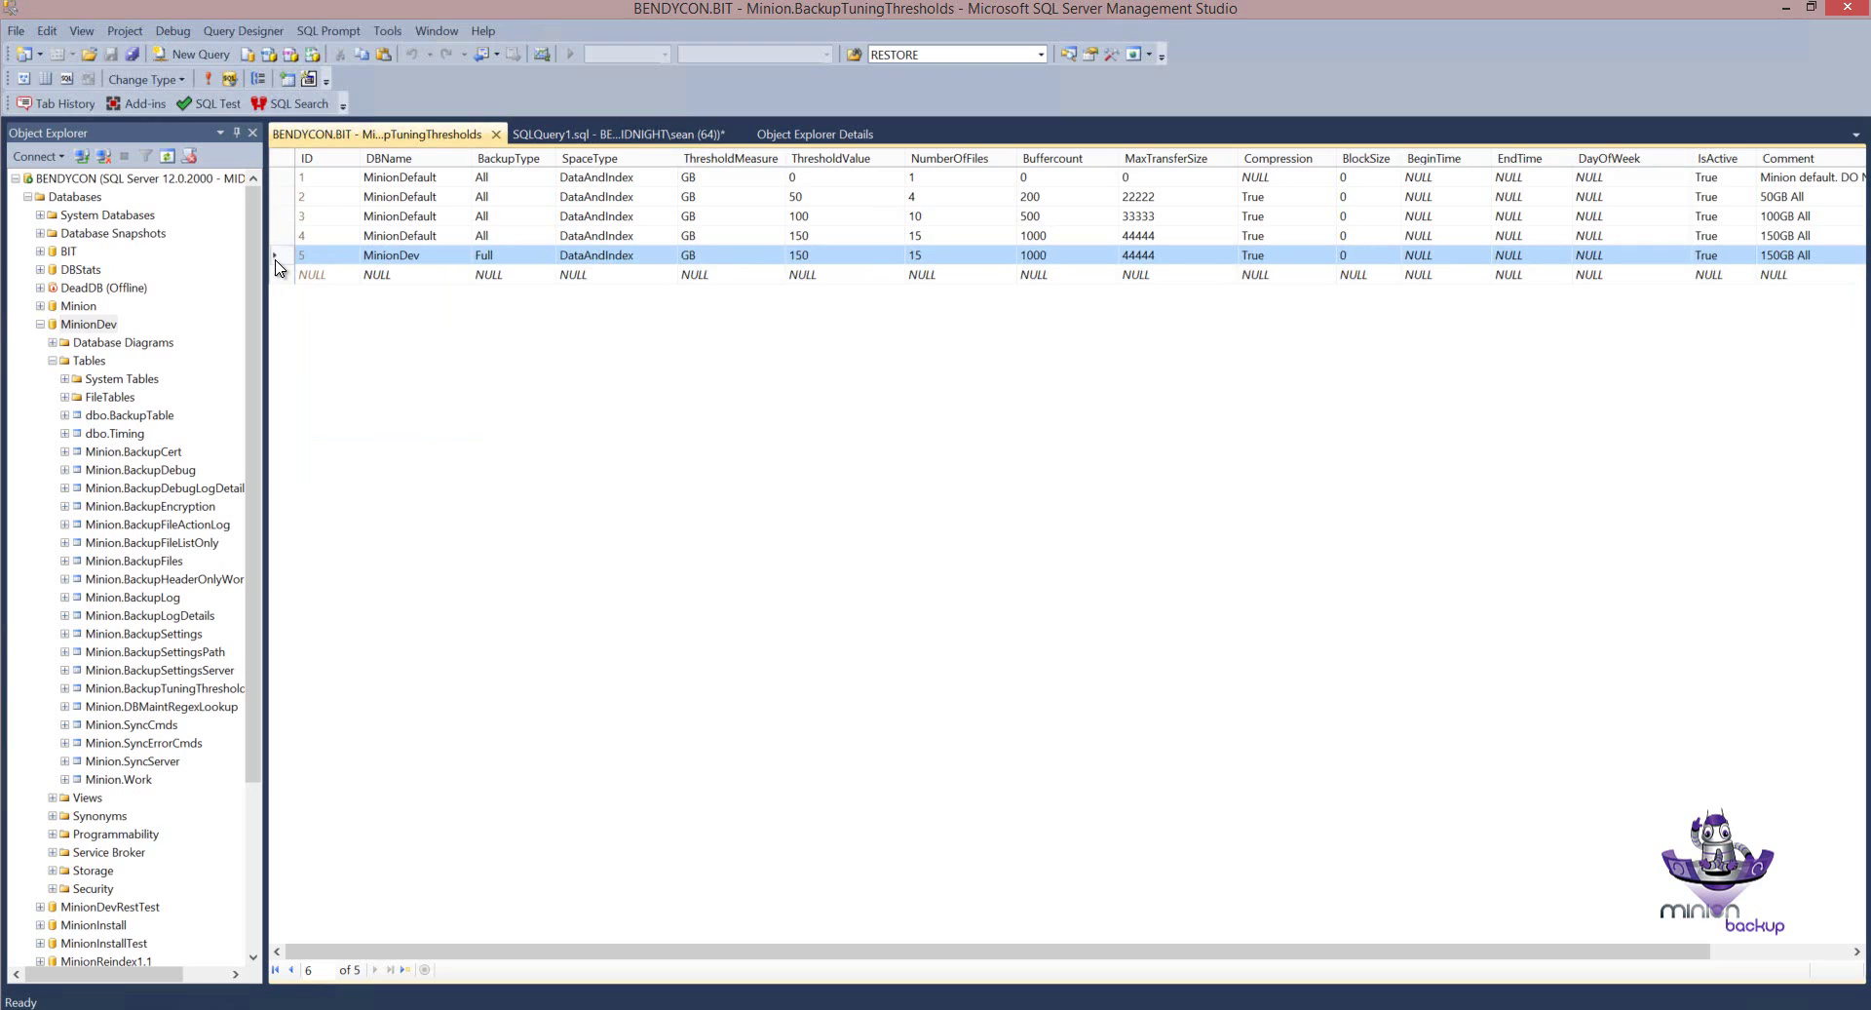
key(Escape)
right_click(283, 280)
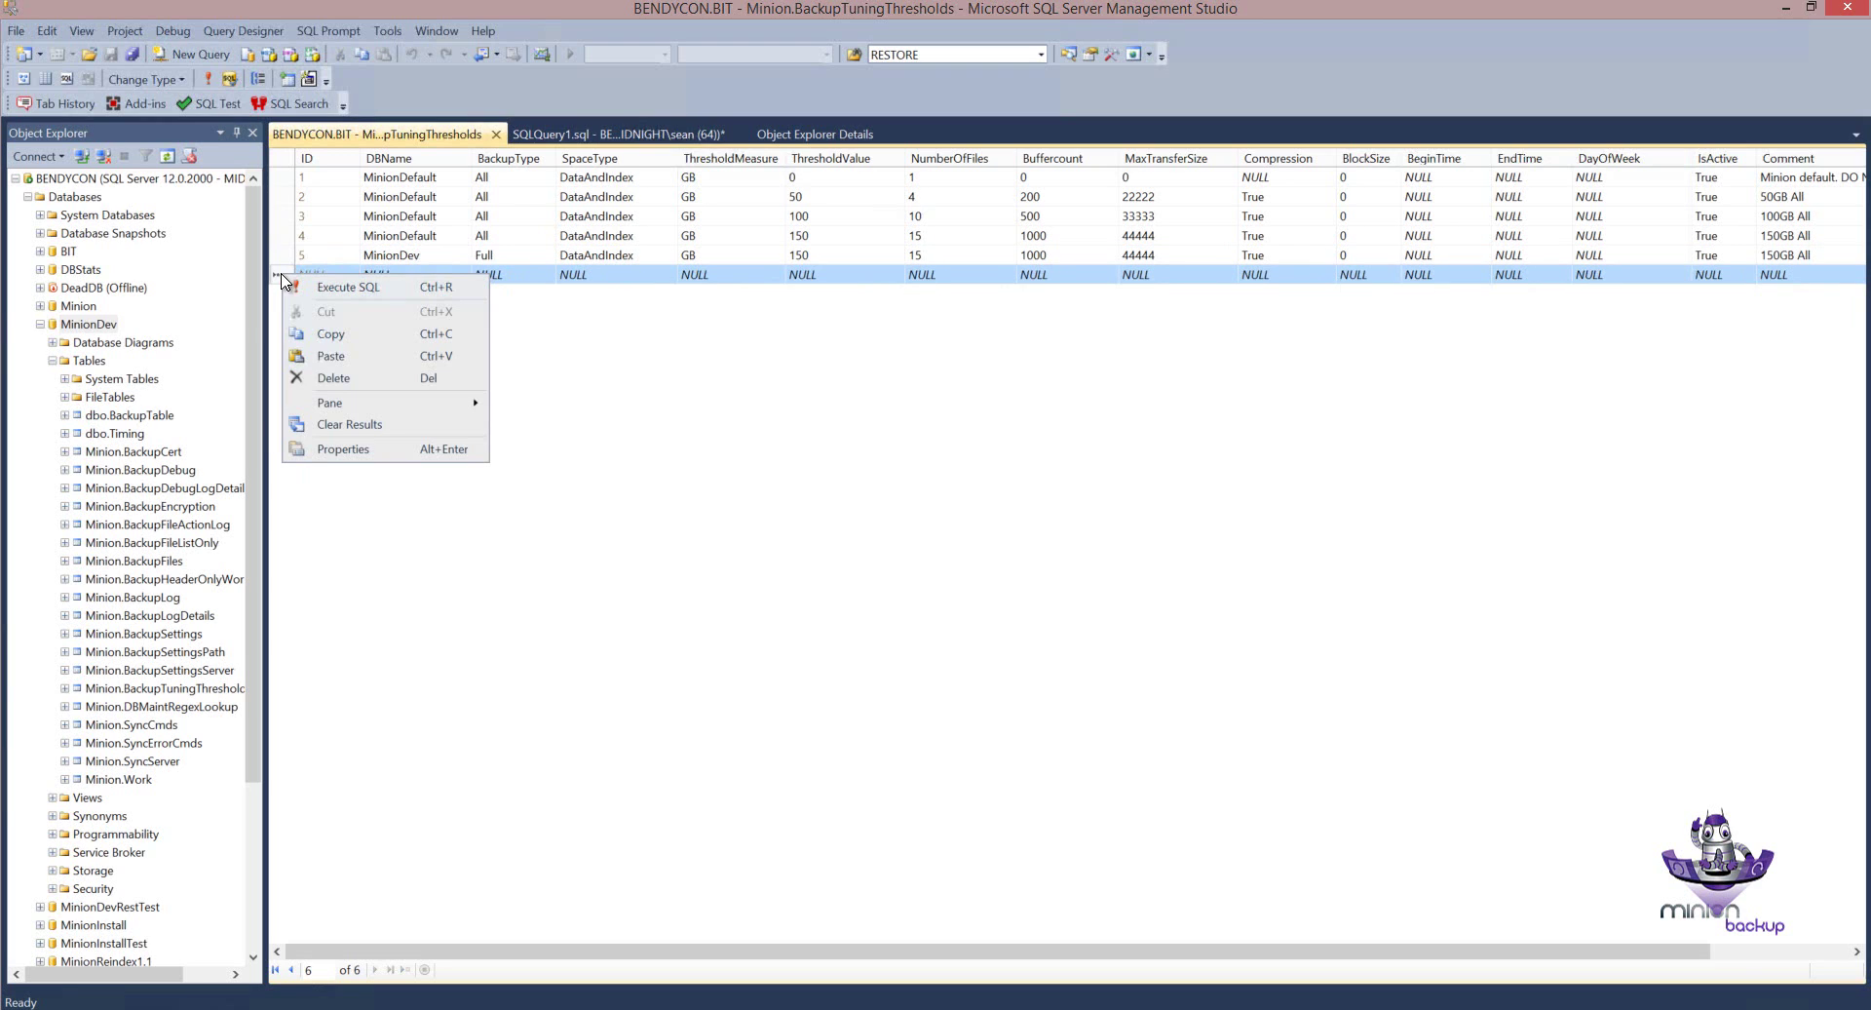
click(331, 356)
click(483, 277)
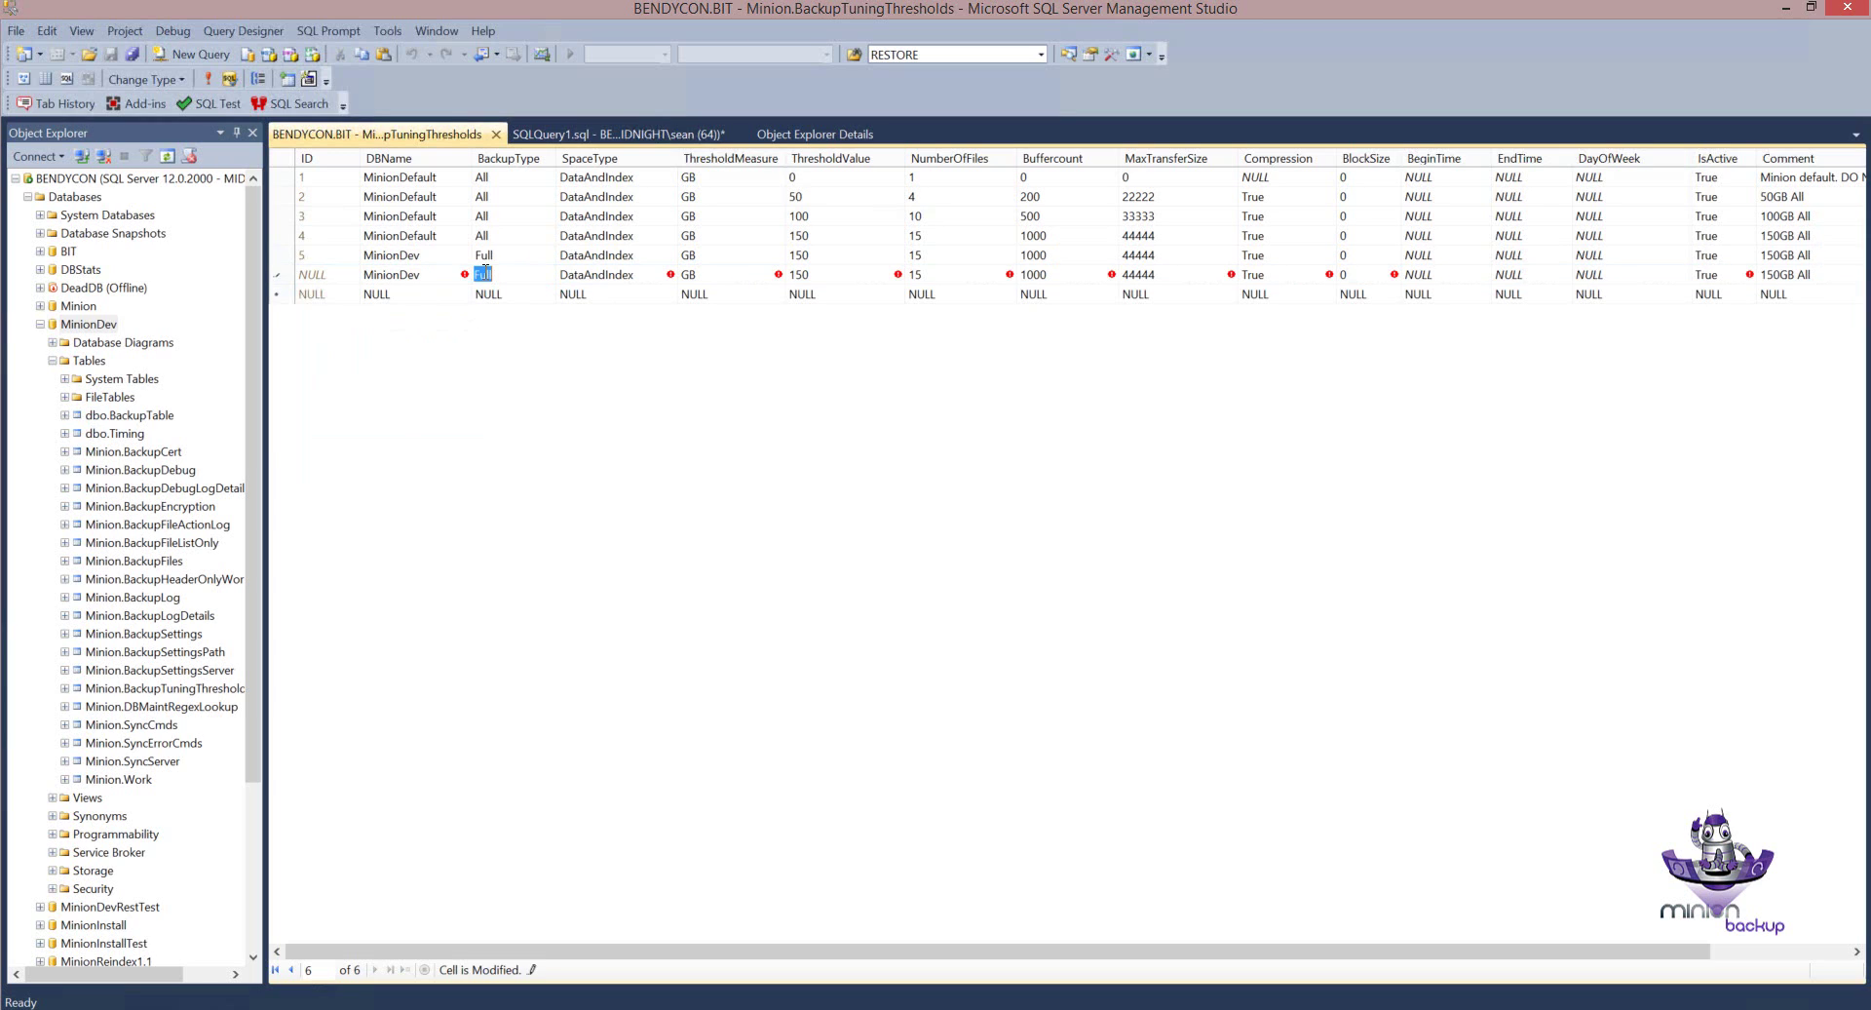
text(All)
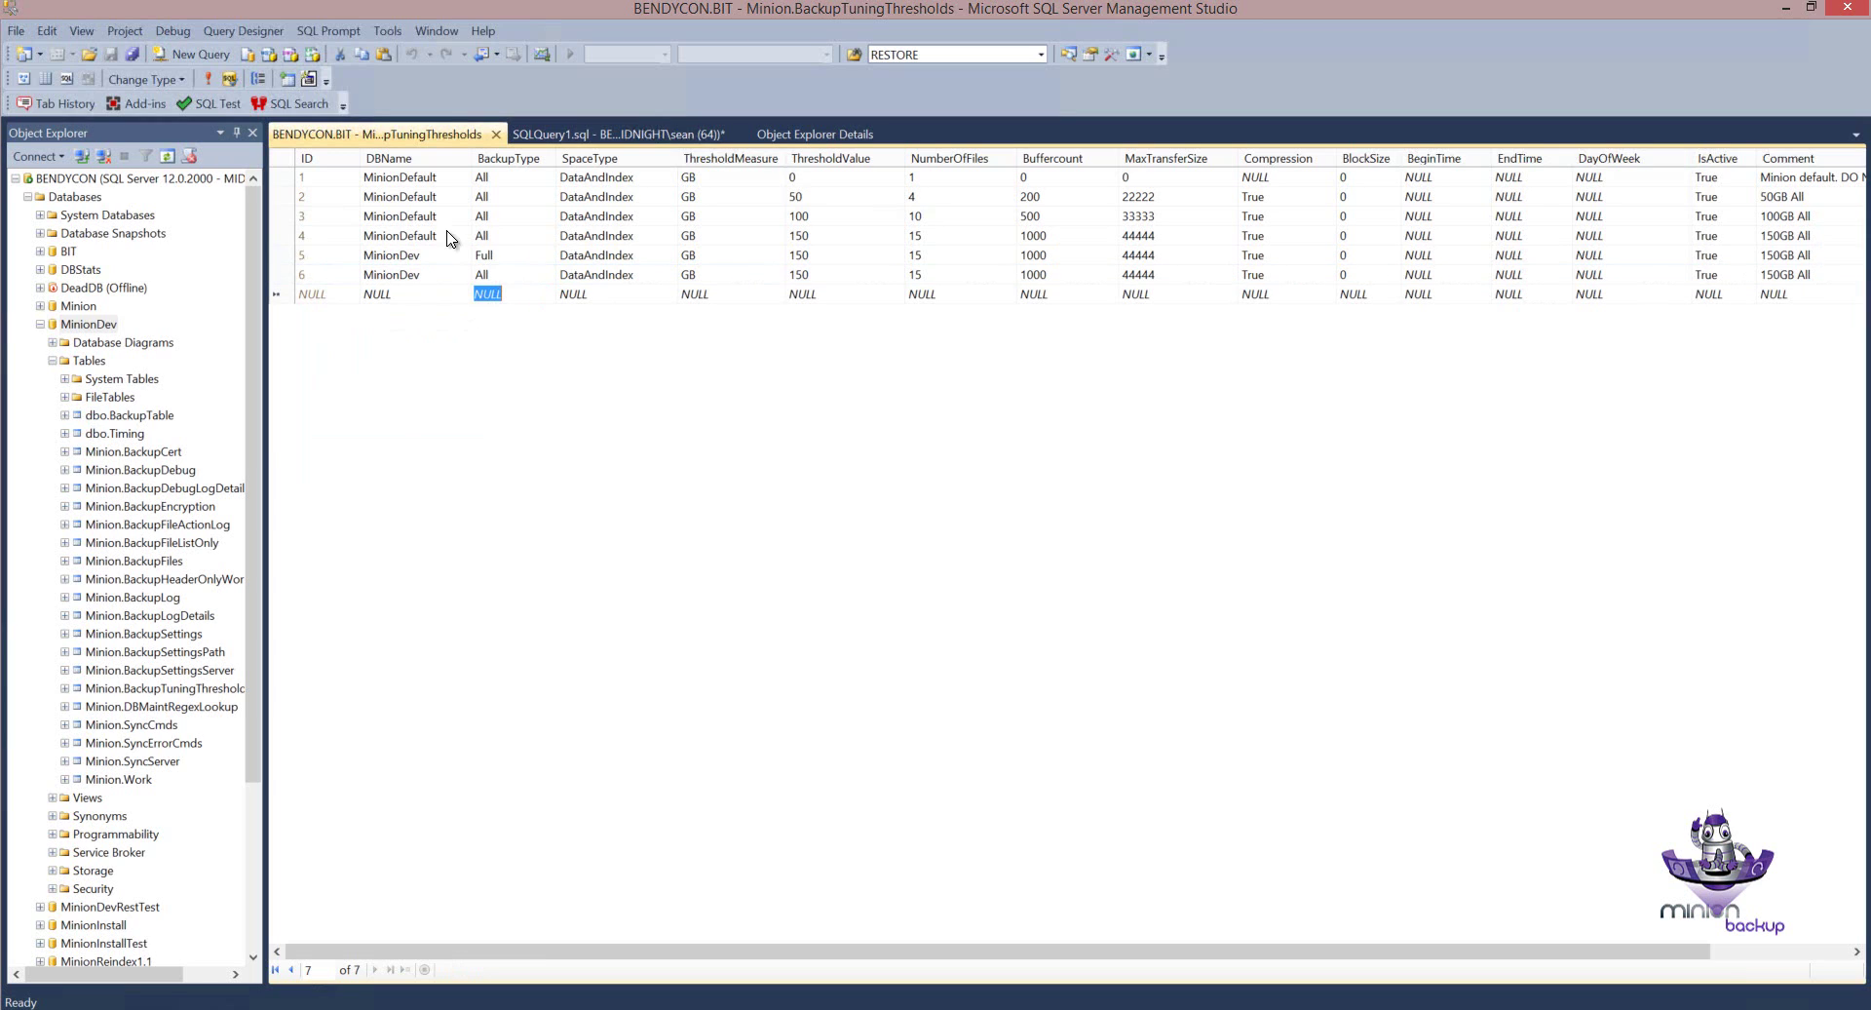
Compare the MinionDev Full and MinionDev All rows by backup type, and examine the Full row's threshold value.
click(288, 261)
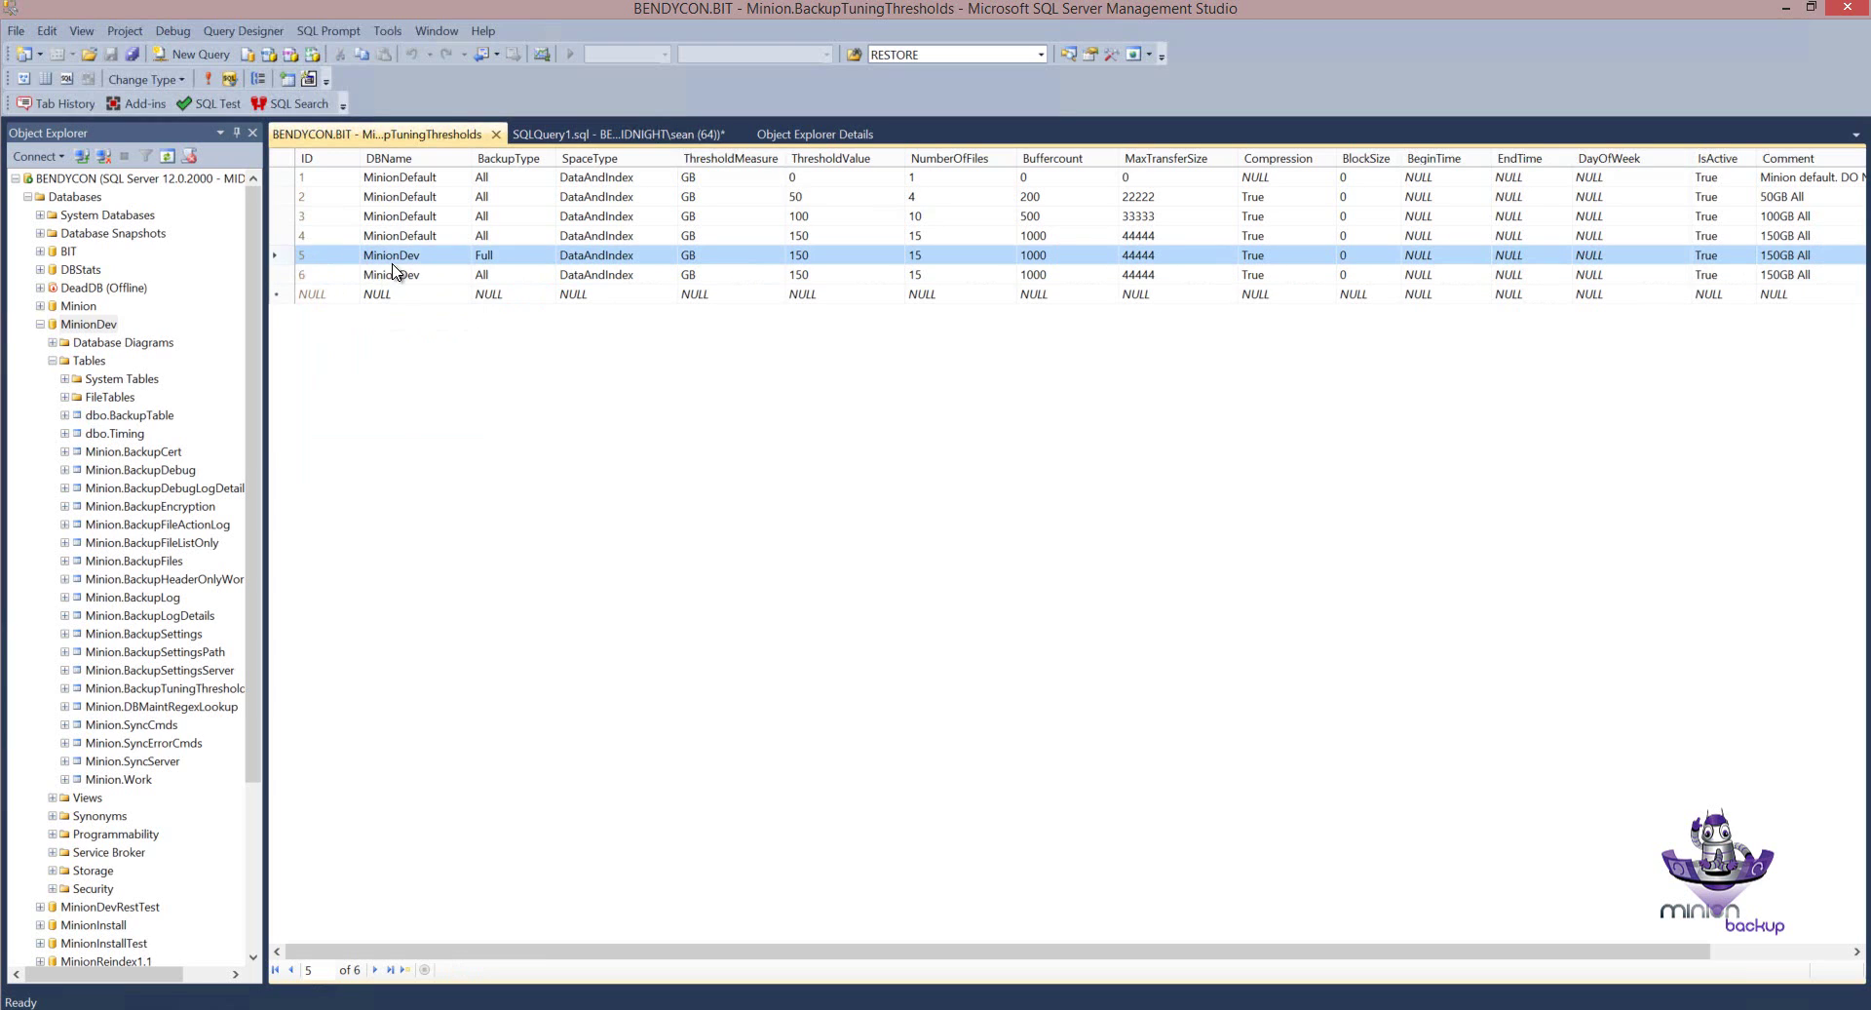
click(495, 278)
click(322, 257)
click(281, 277)
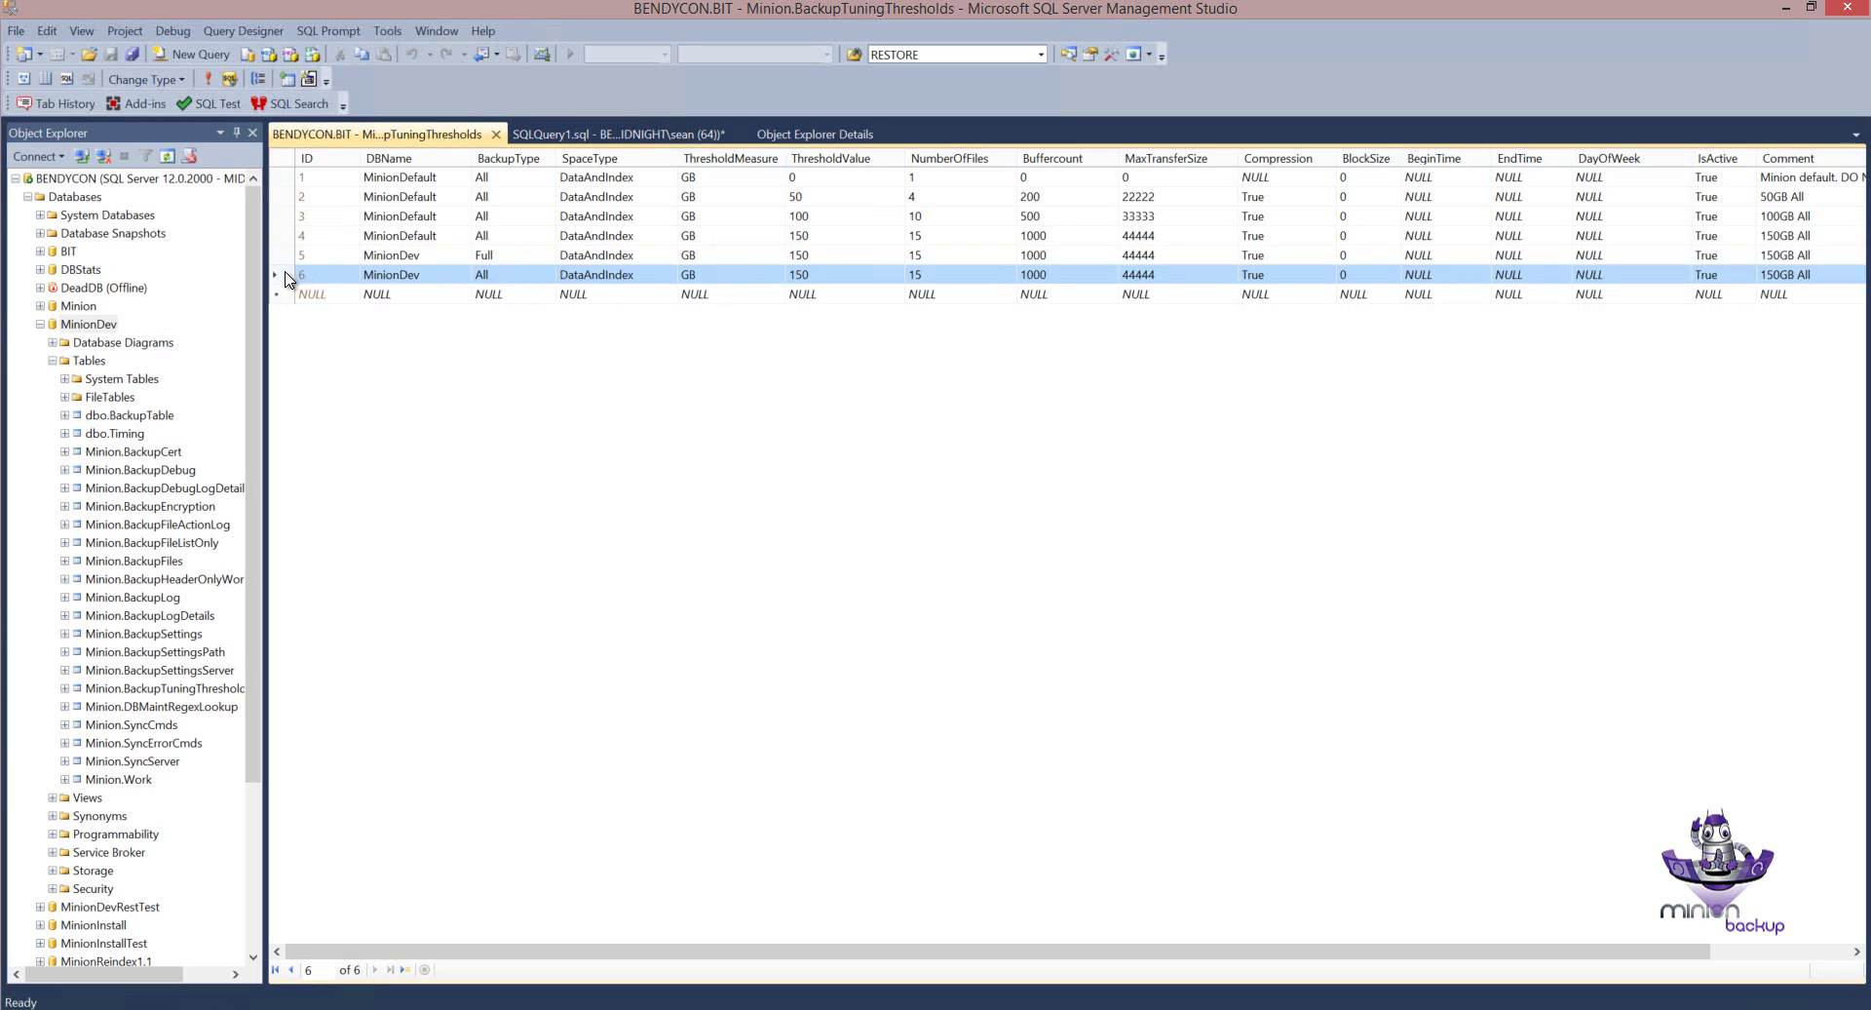
click(491, 277)
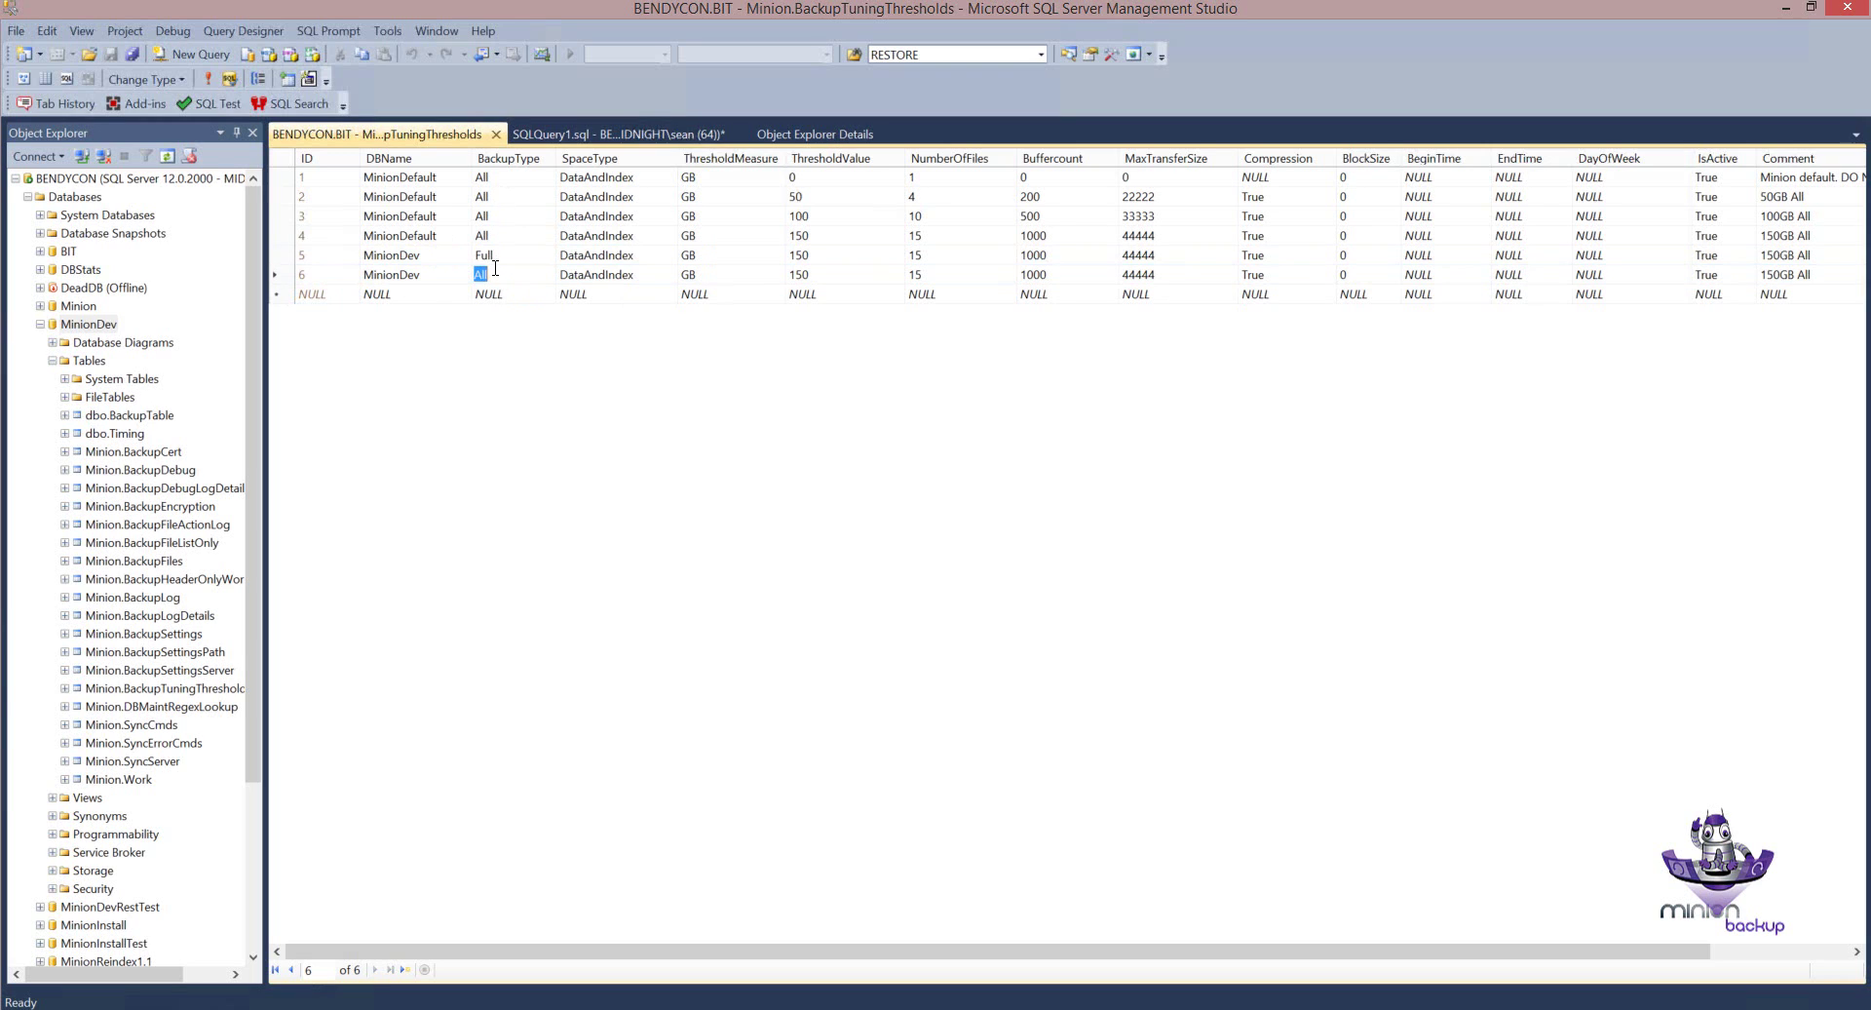
click(280, 277)
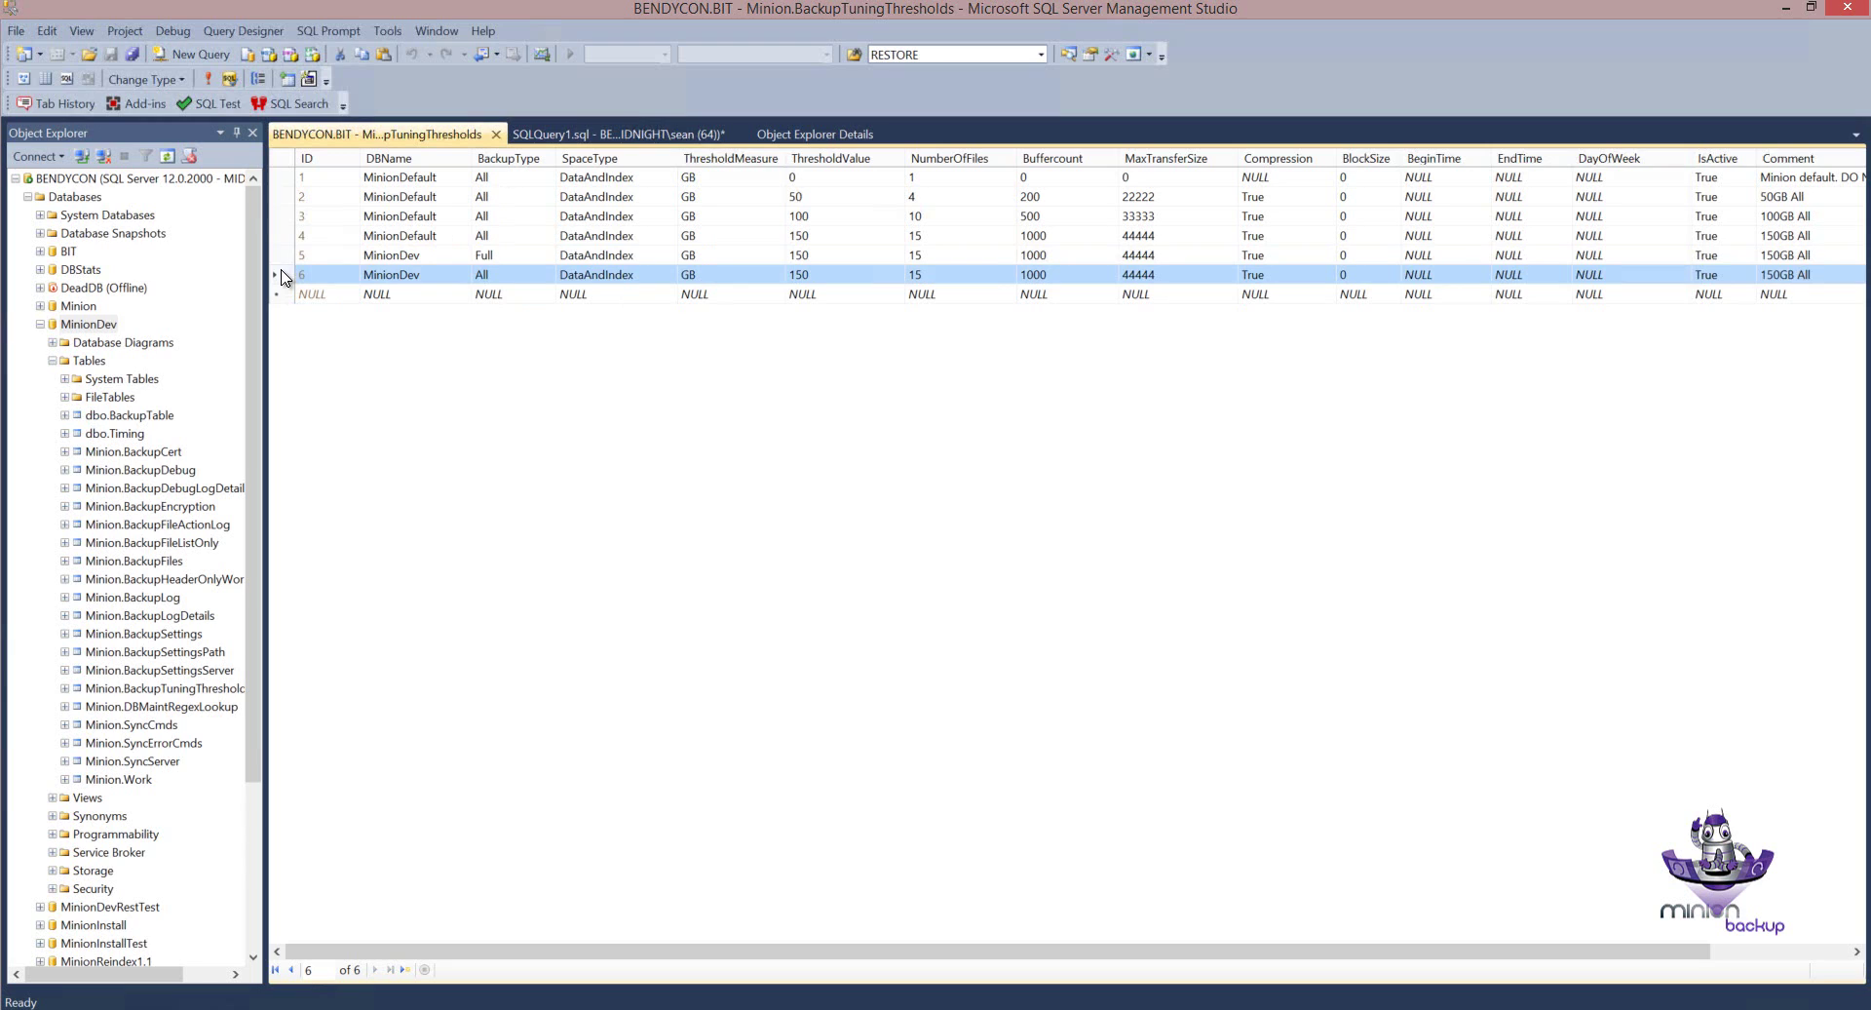
shift+click(285, 258)
click(286, 257)
click(284, 277)
click(286, 255)
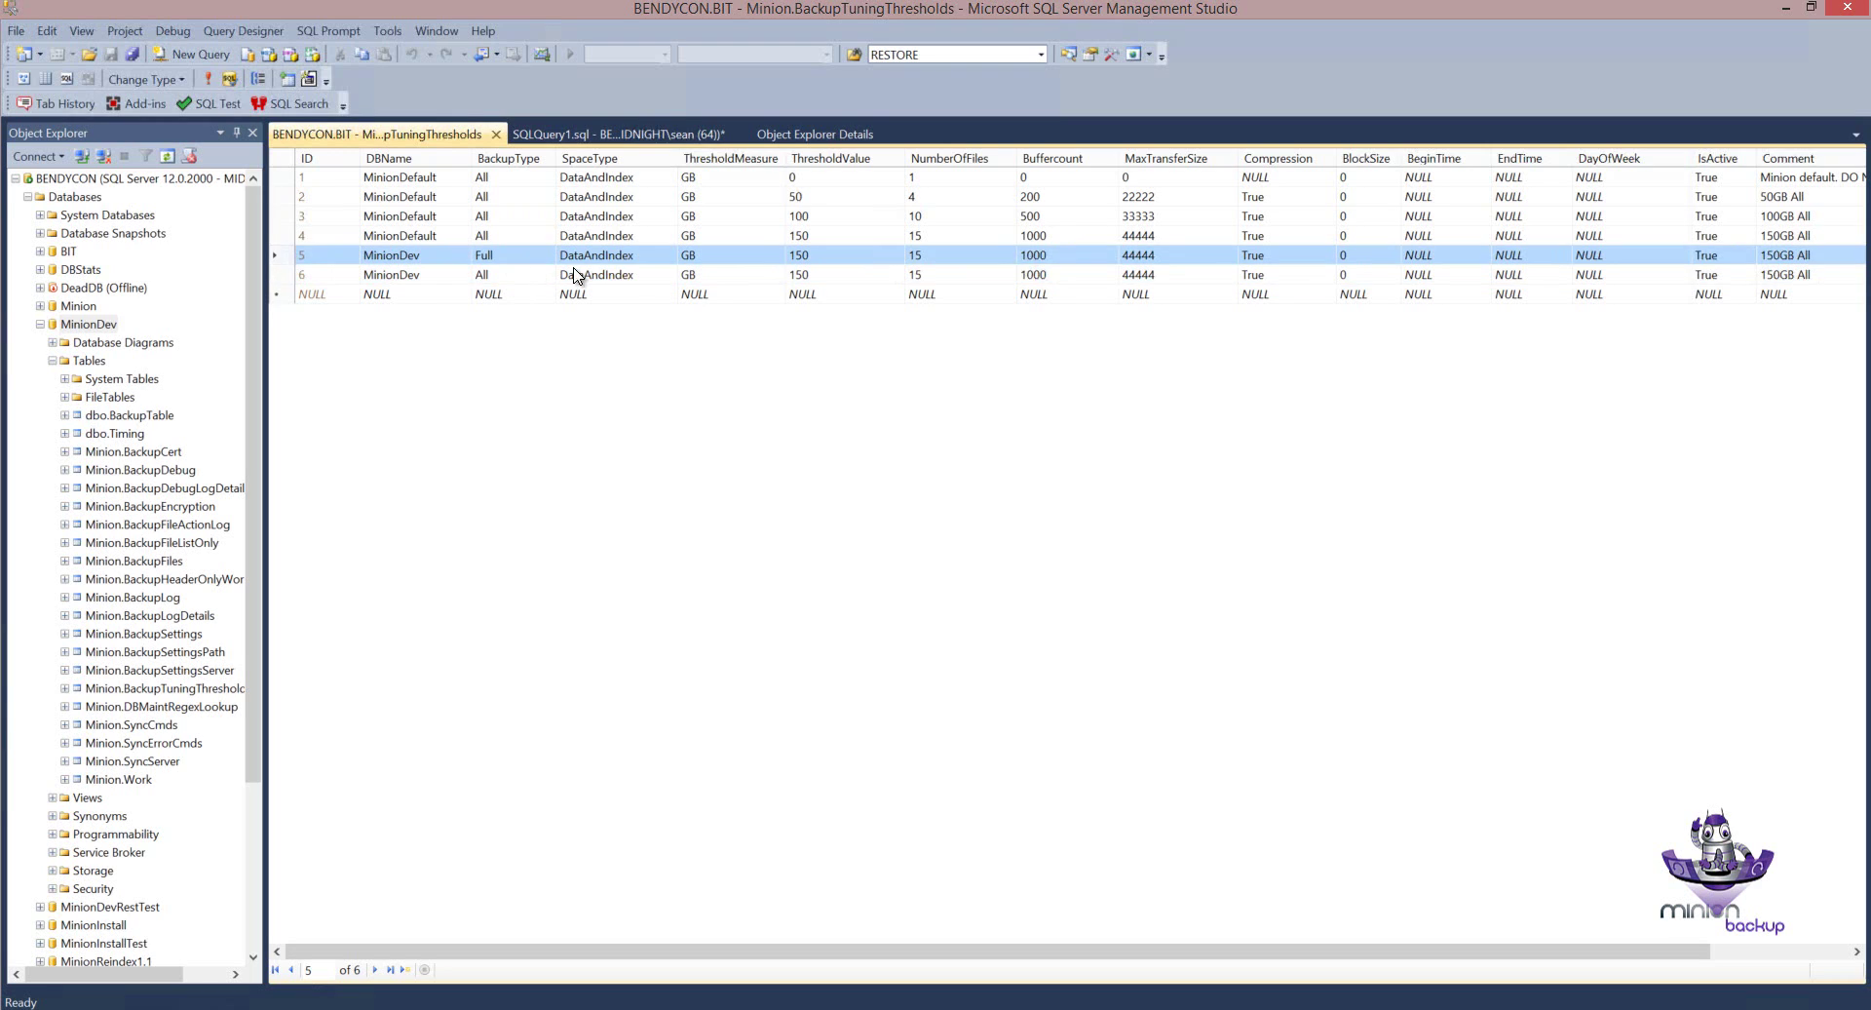
click(827, 254)
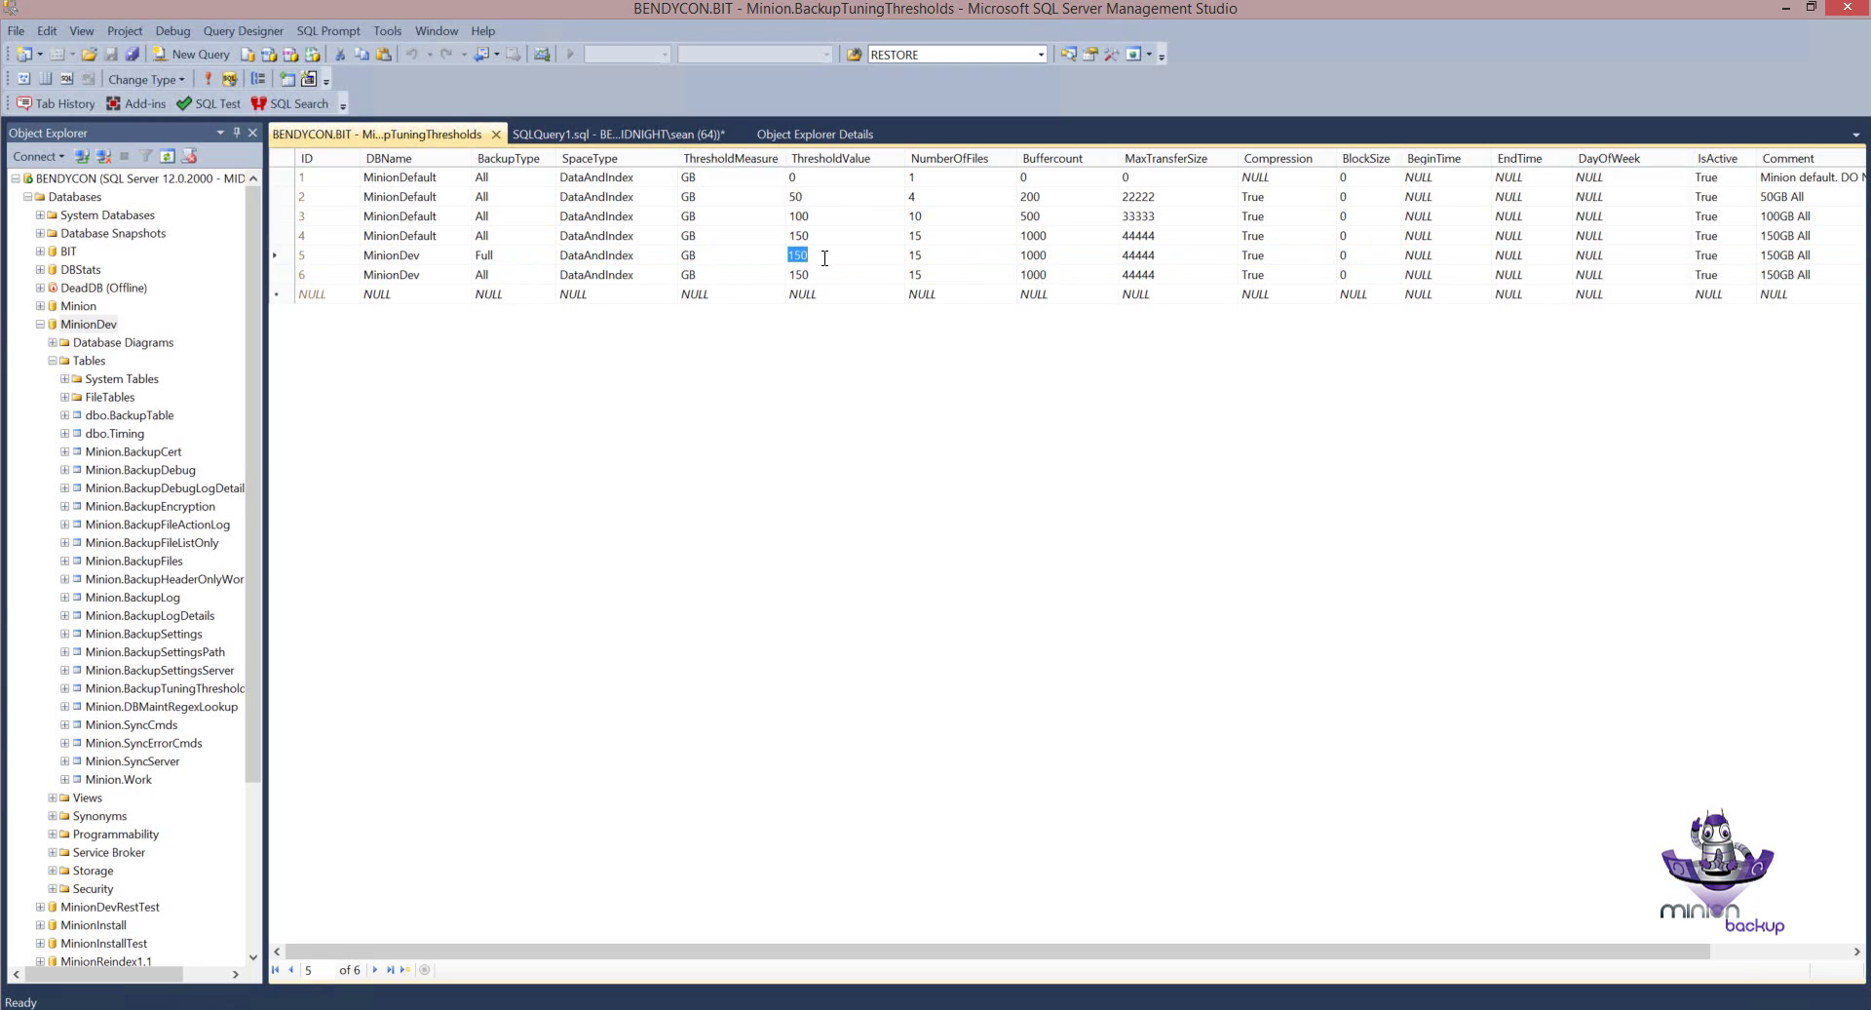
click(288, 261)
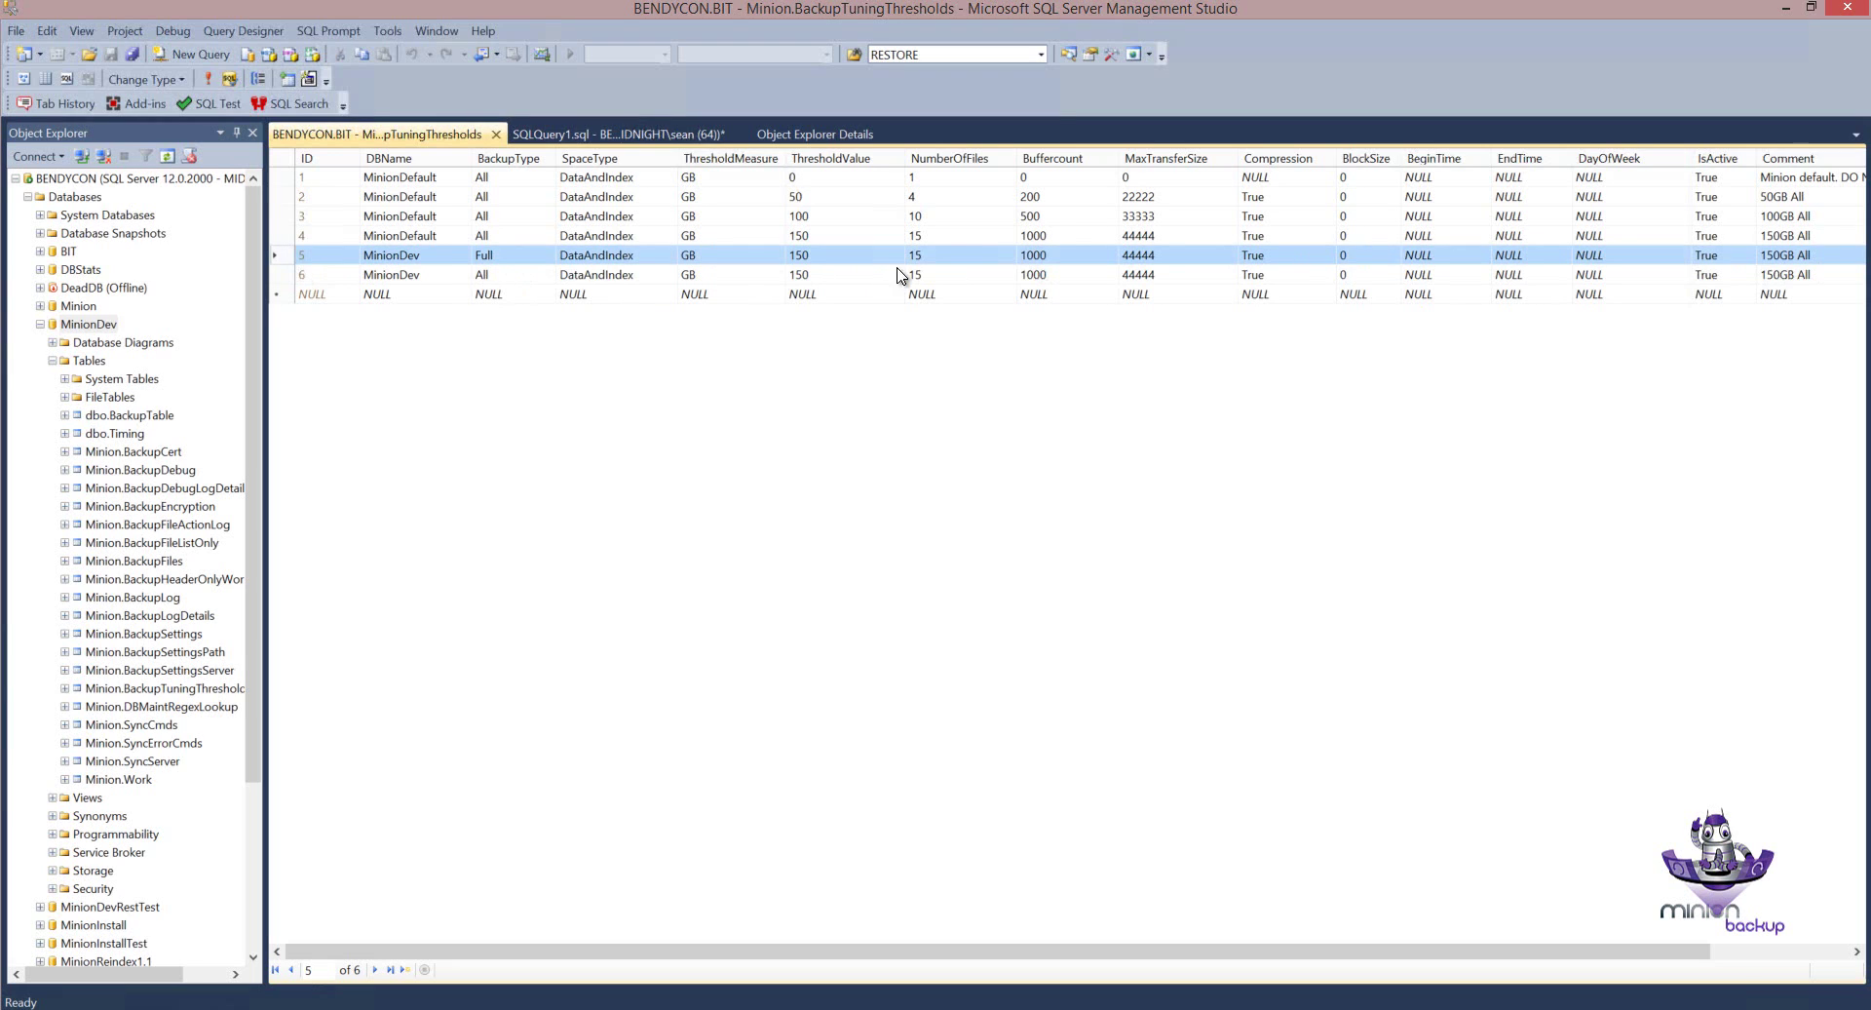
In the MinionDev Full row, set NumberOfFiles to 10, Buffercount to 300 and MaxTransferSize to 55555.
click(960, 258)
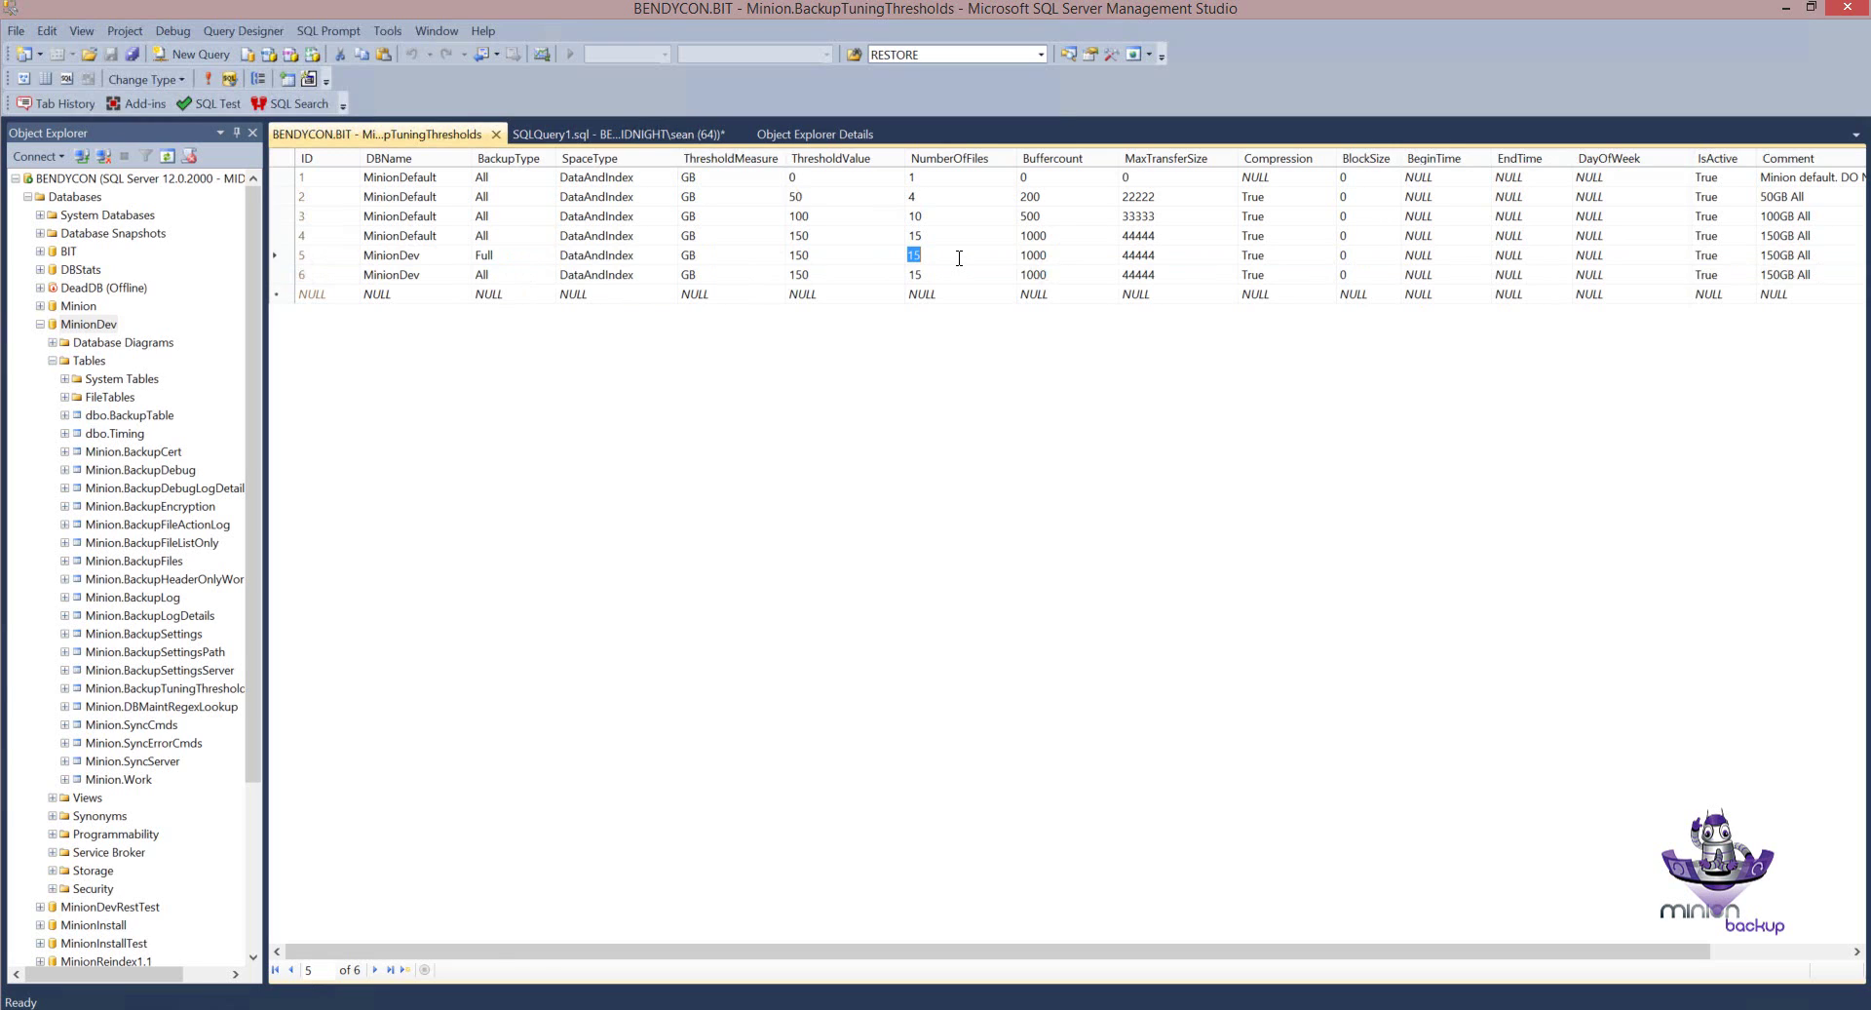
text(10)
click(1078, 255)
text(30)
click(1166, 256)
text(55)
Change the MinionDev Full row's comment to 150GB MinionDev Full and save the row.
click(1781, 259)
click(1828, 256)
key(BackSpace)
key(BackSpace)
key(BackSpace)
key(BackSpace)
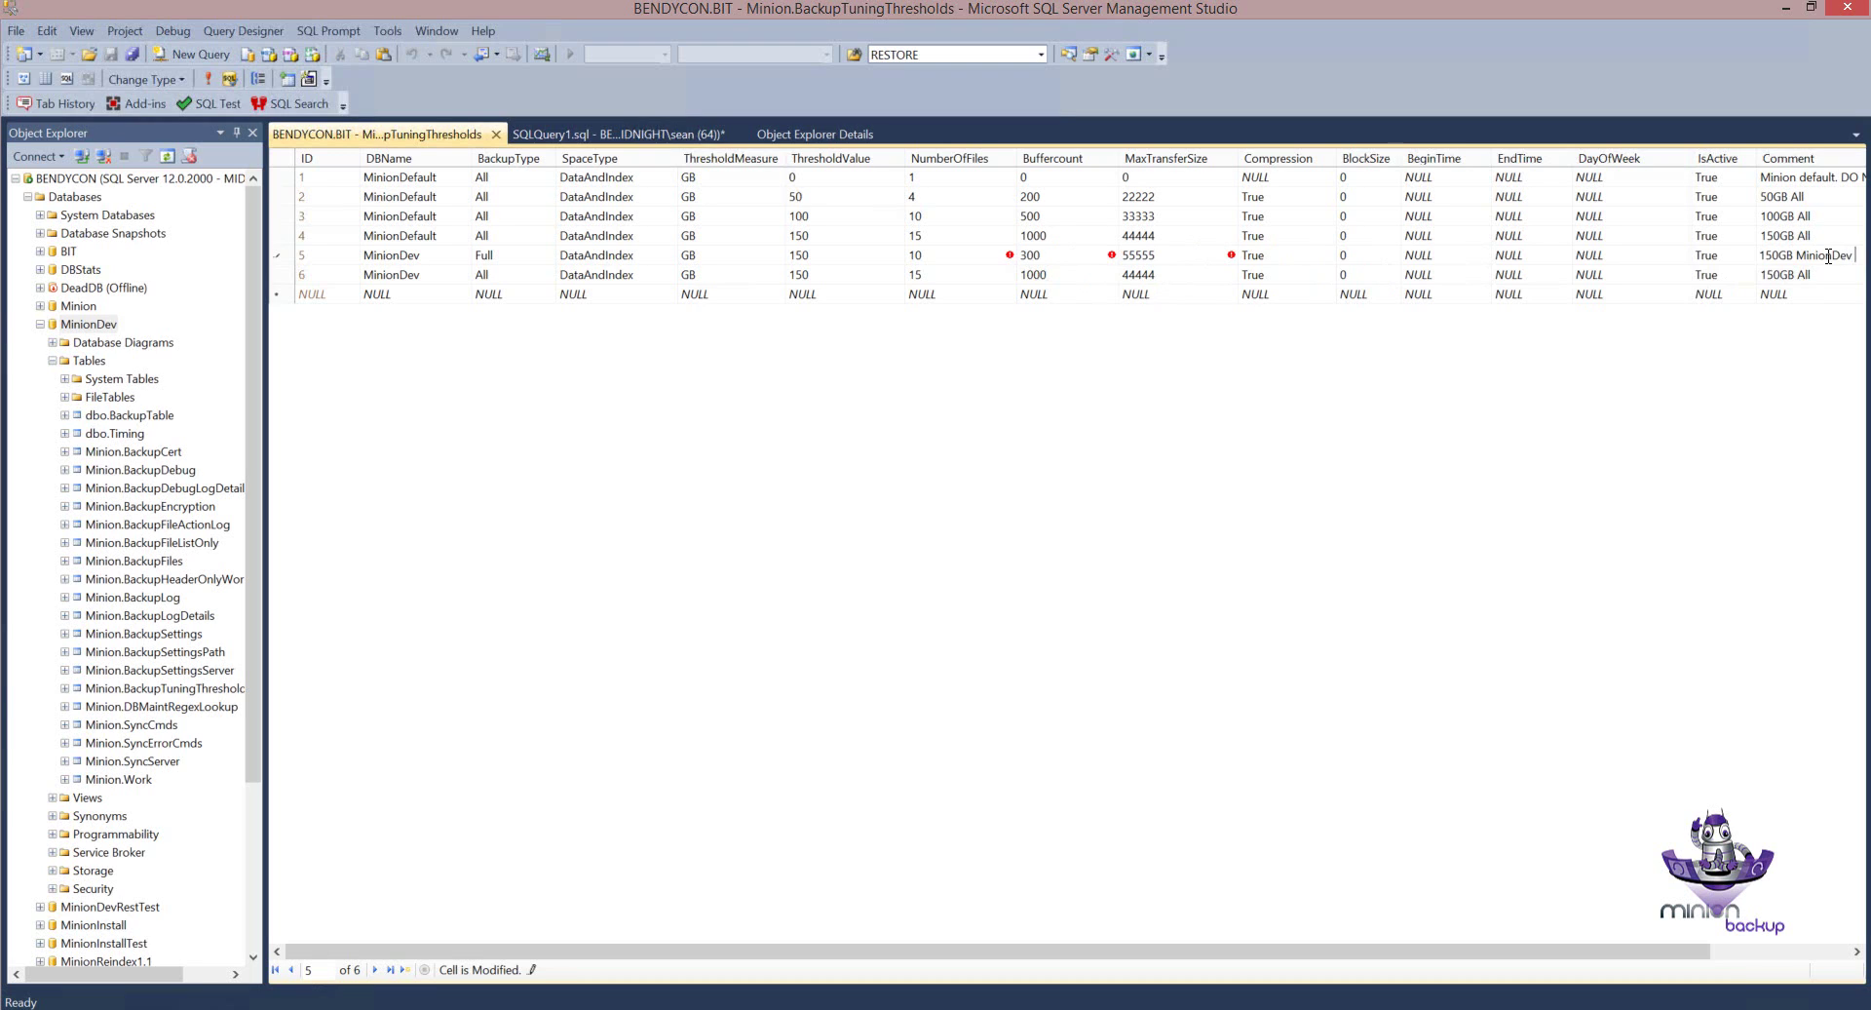
key(Down)
click(289, 257)
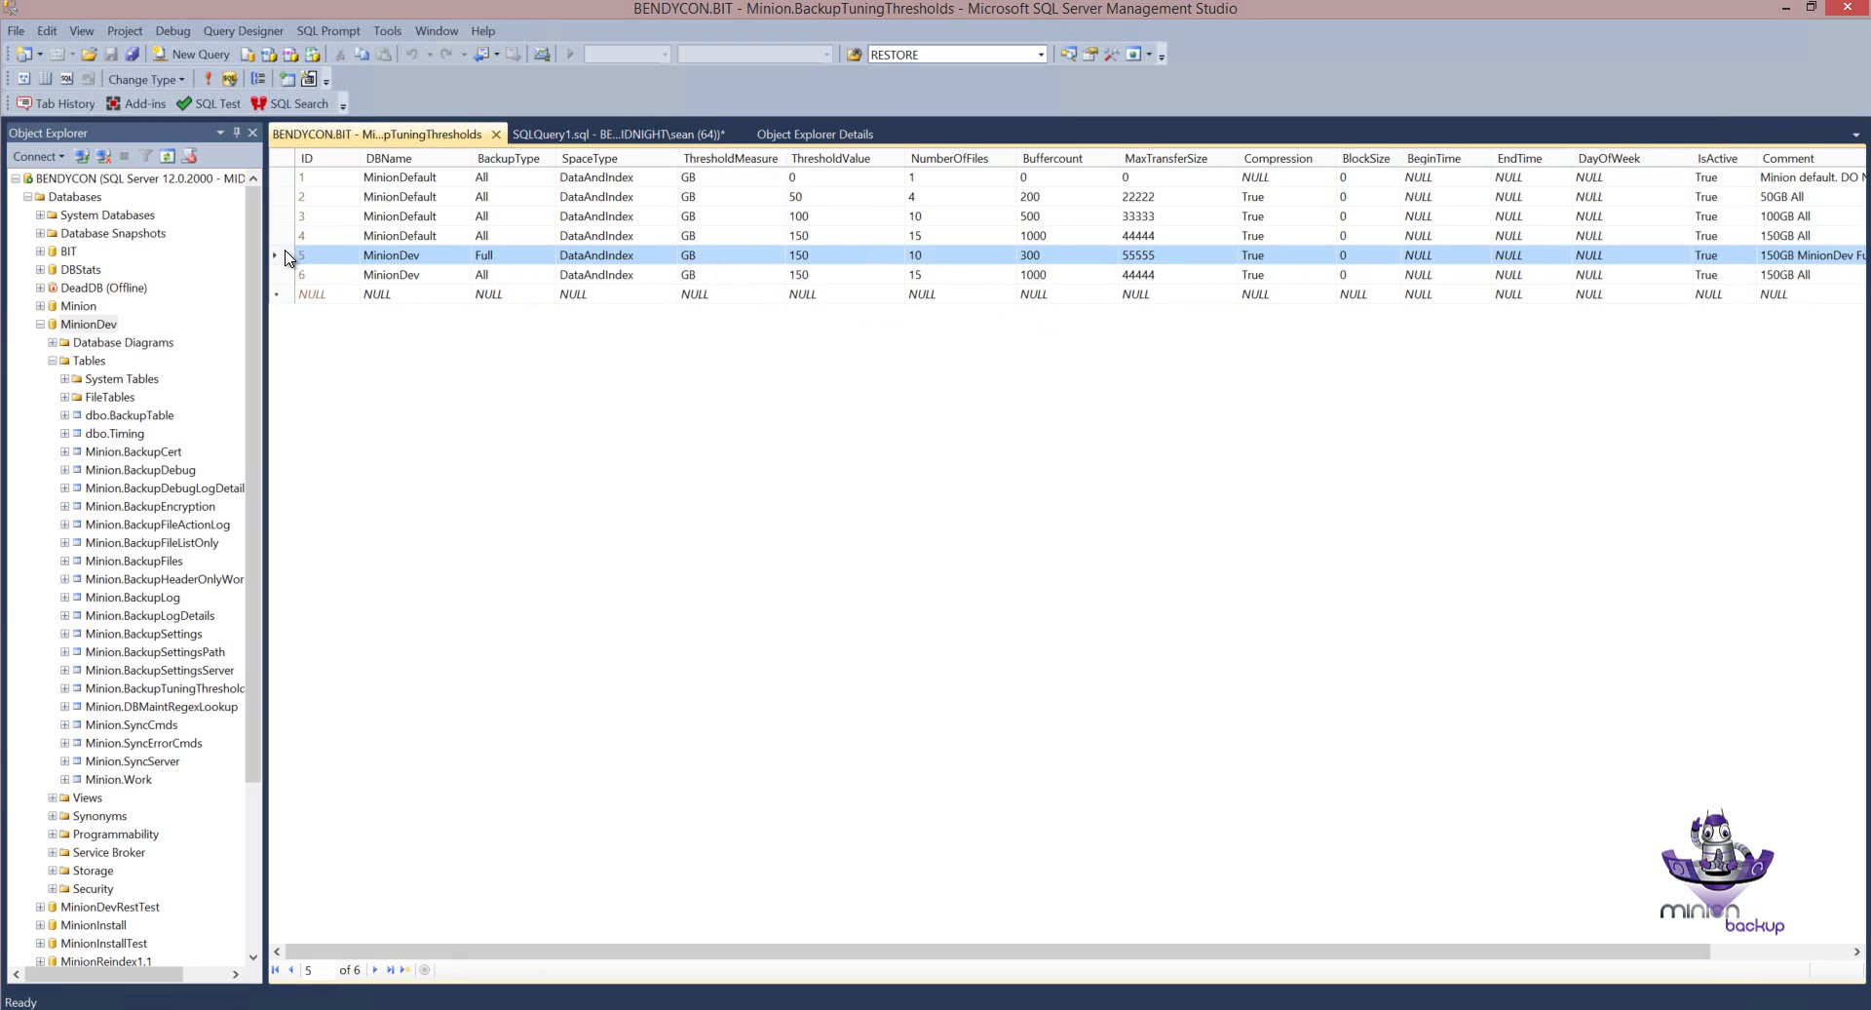
Run the MinionDev Full backup statement at size 500 and examine the Buffercount column in its results.
click(586, 135)
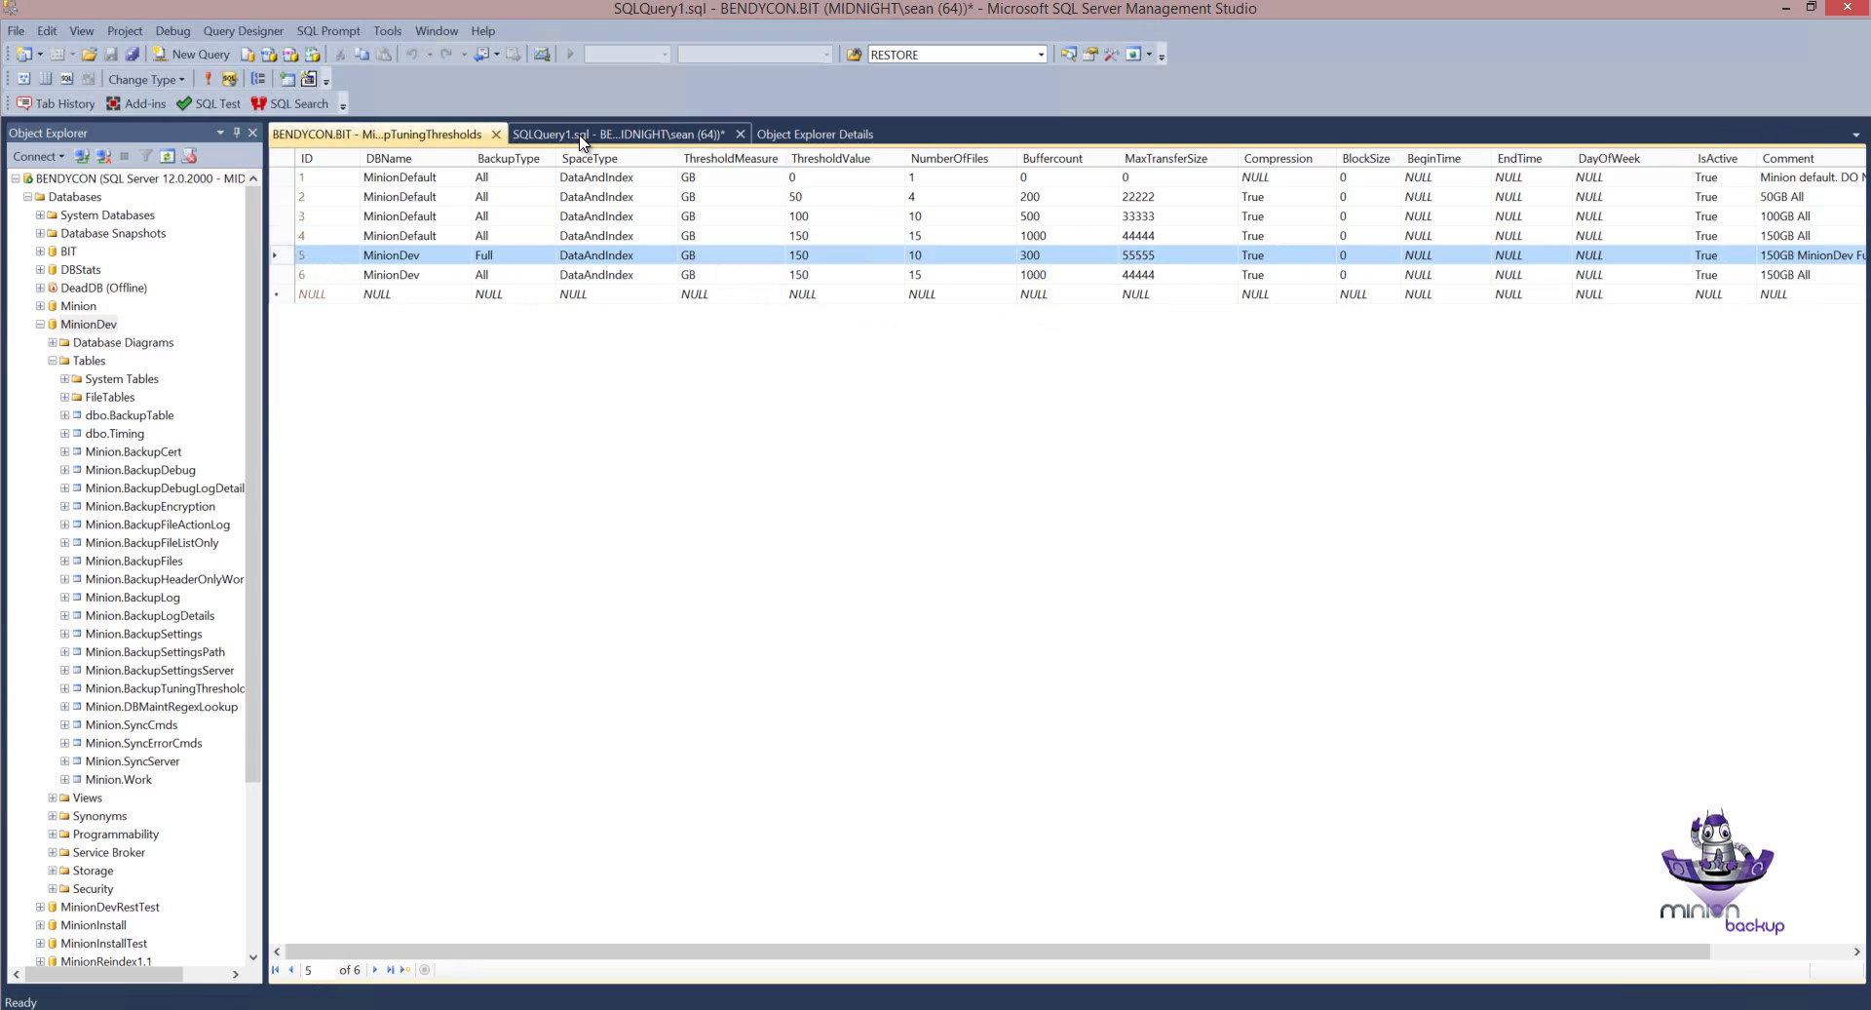
click(396, 143)
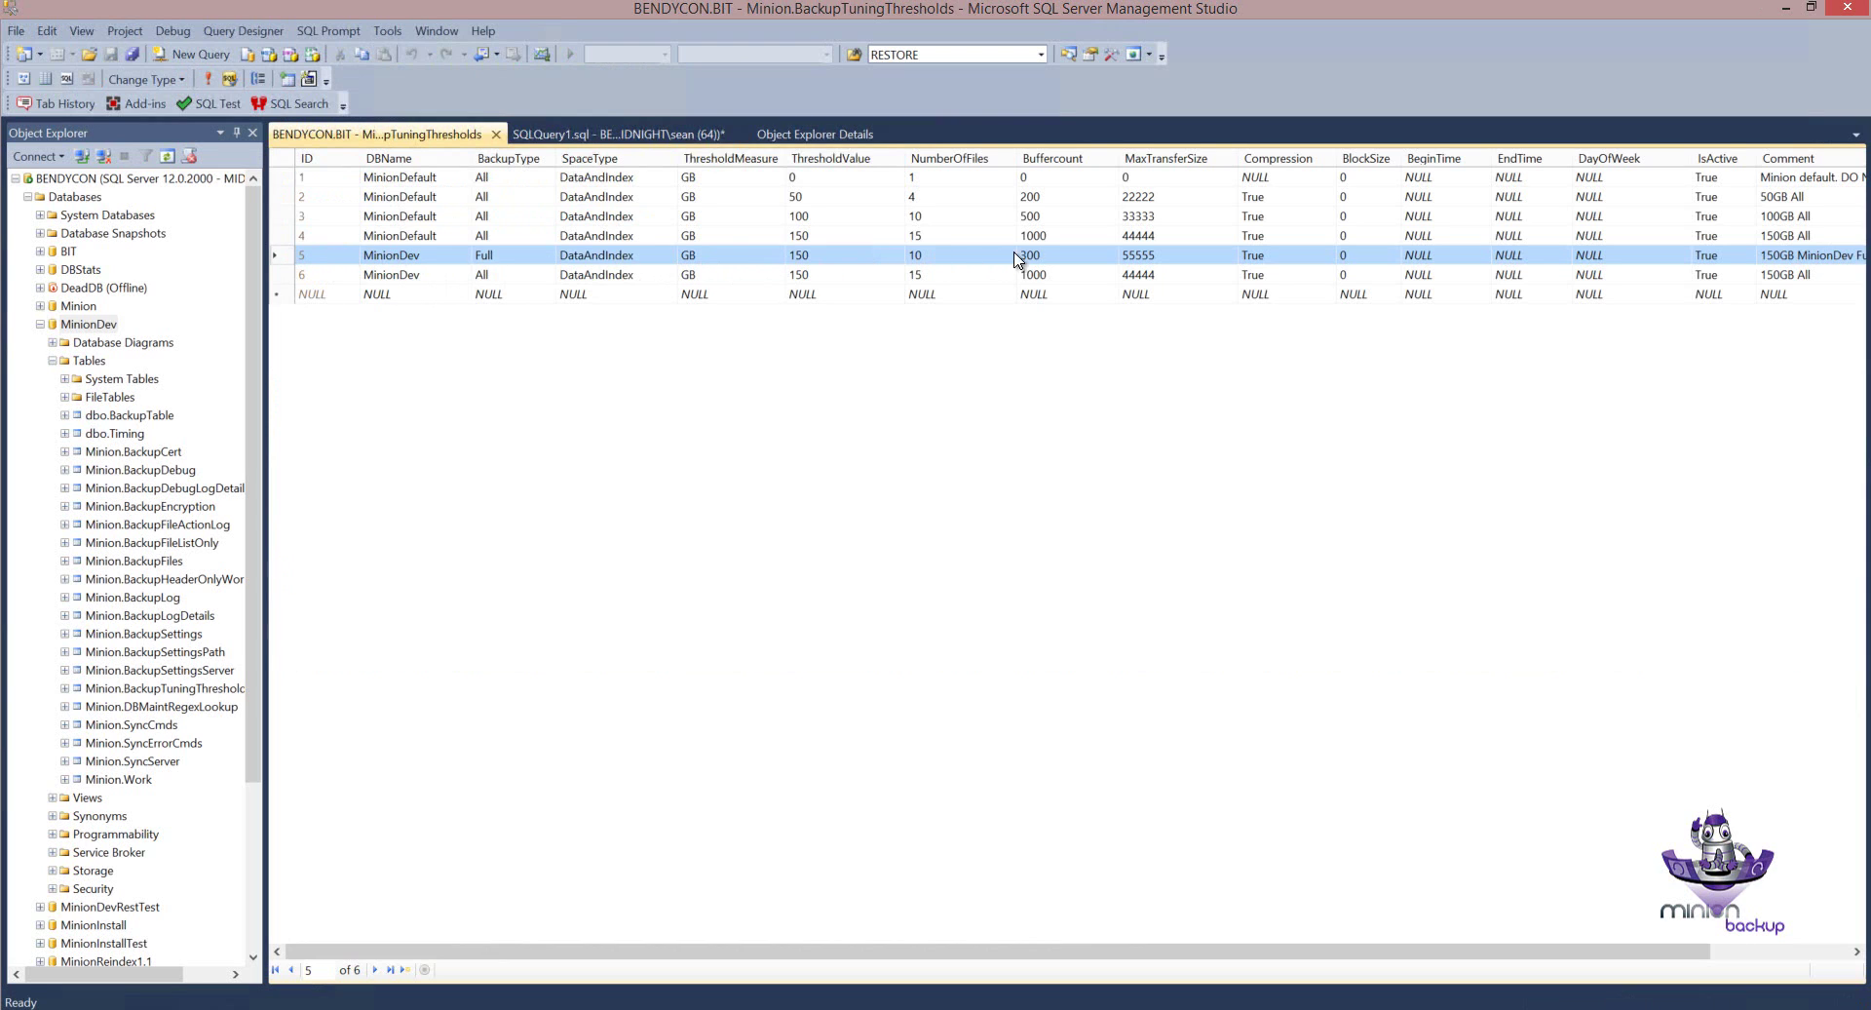
click(665, 136)
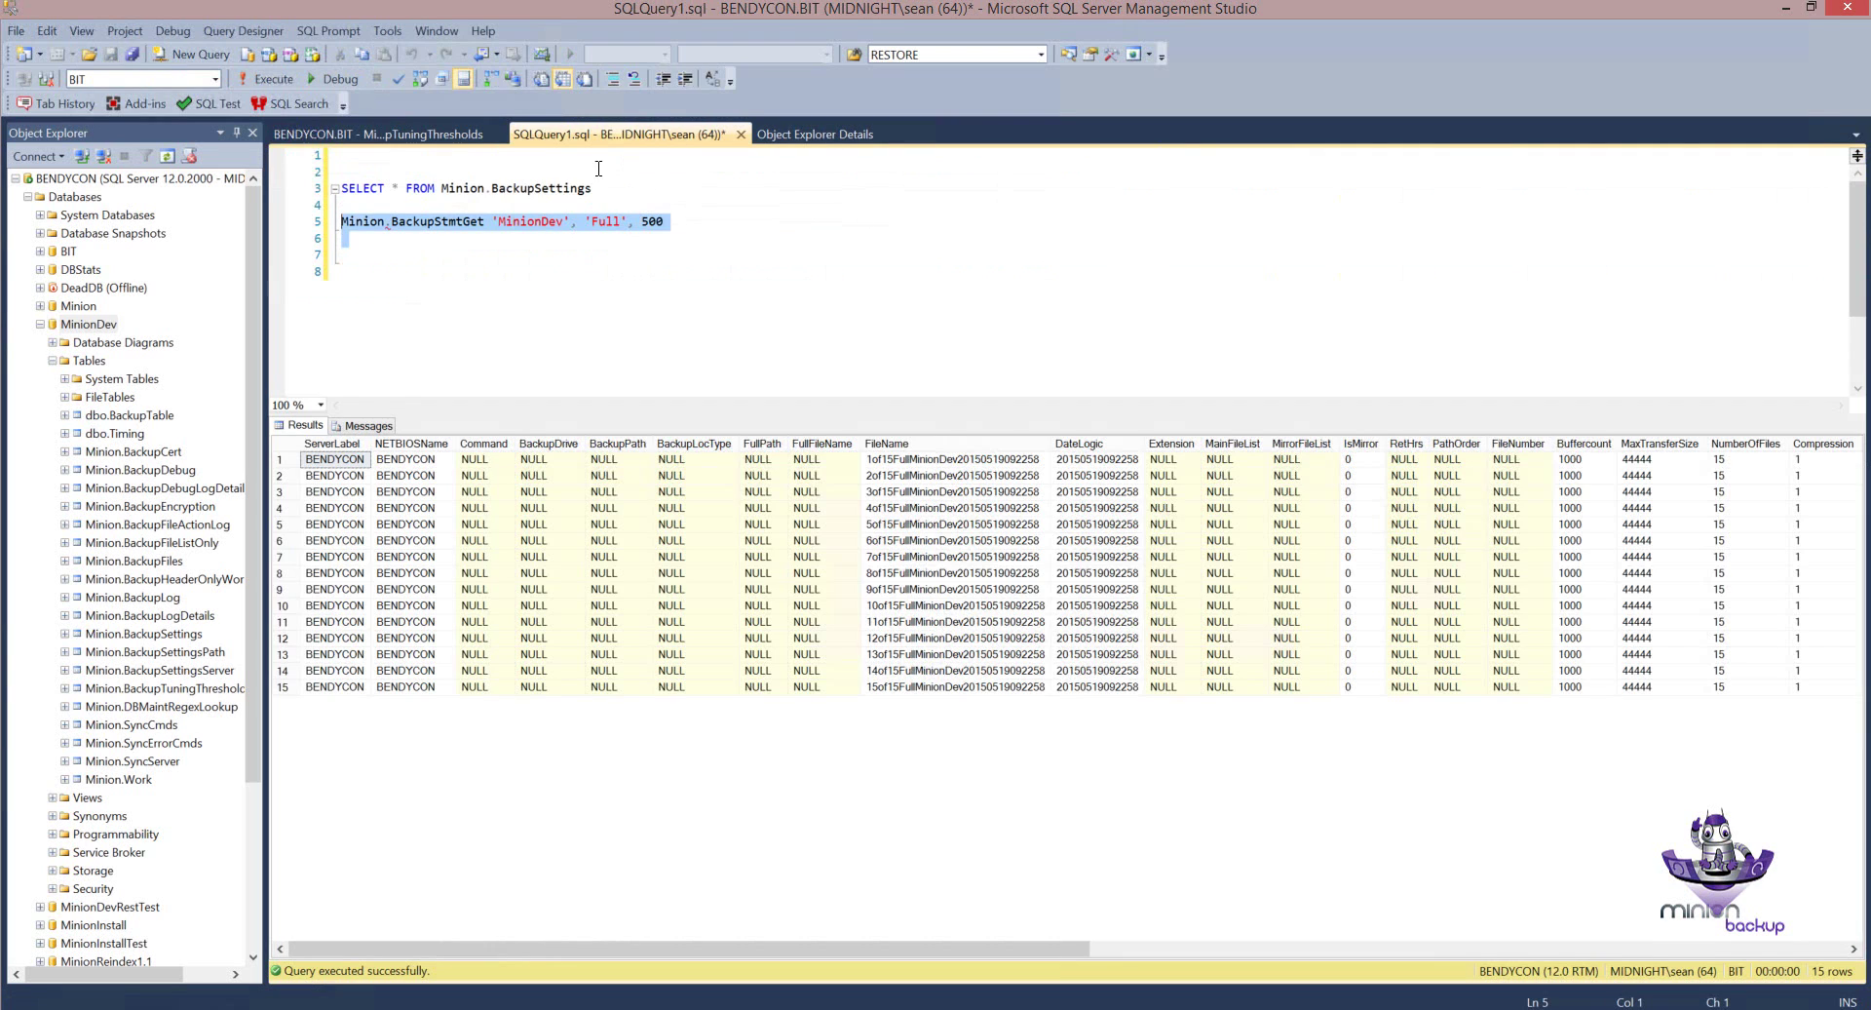
click(269, 79)
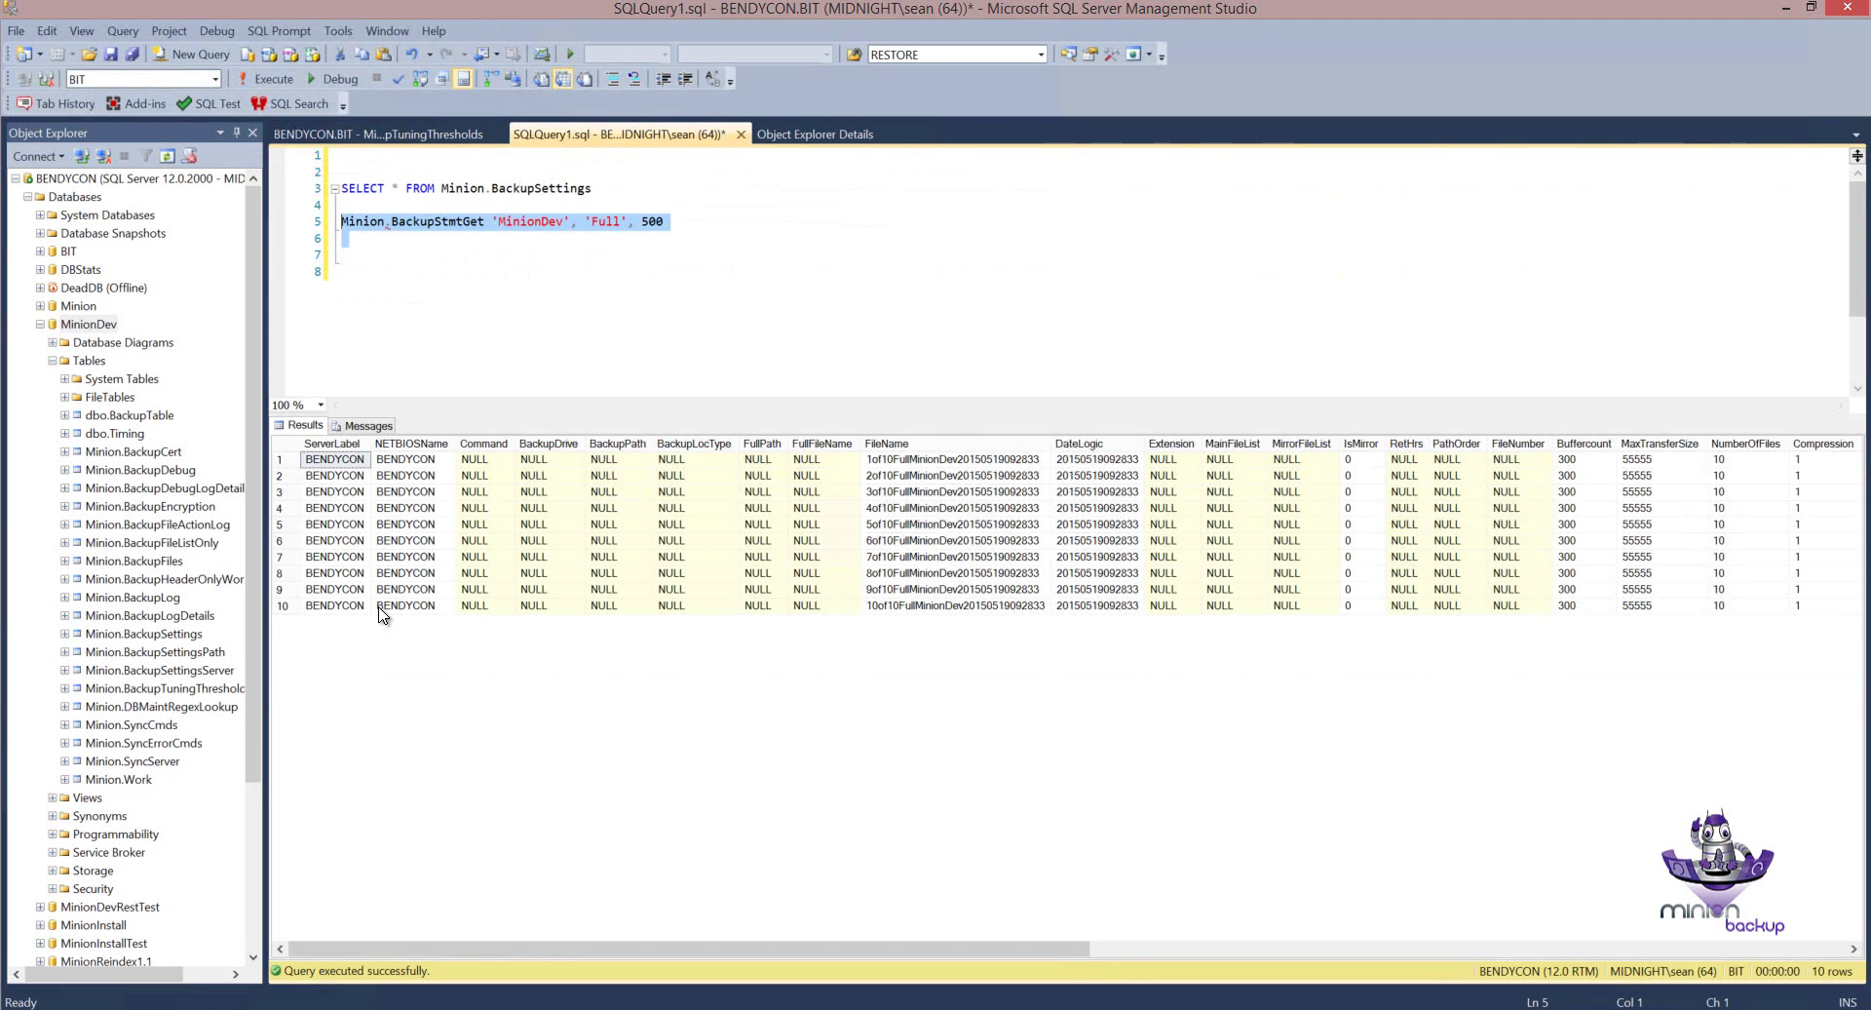
click(1581, 443)
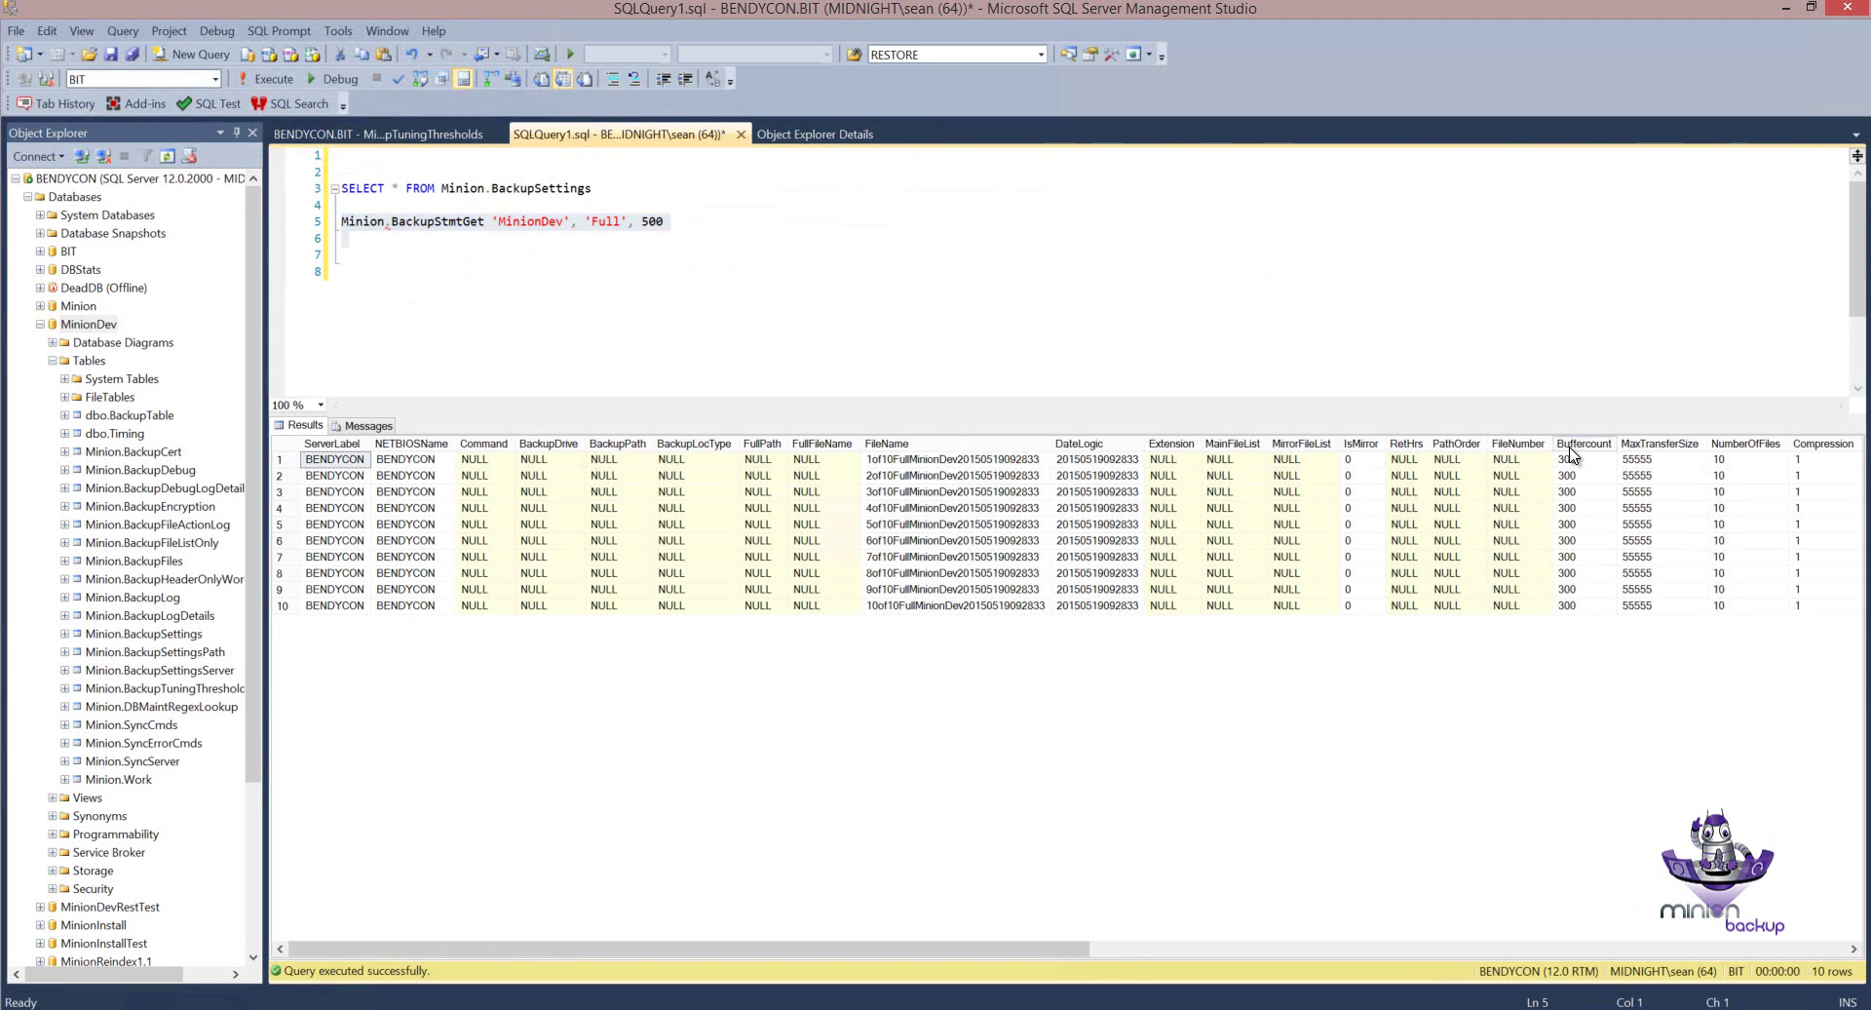
In the MinionDev All threshold row, set NumberOfFiles to 3, Buffercount to 15 and MaxTransferSize to 66666, and save the row.
click(443, 134)
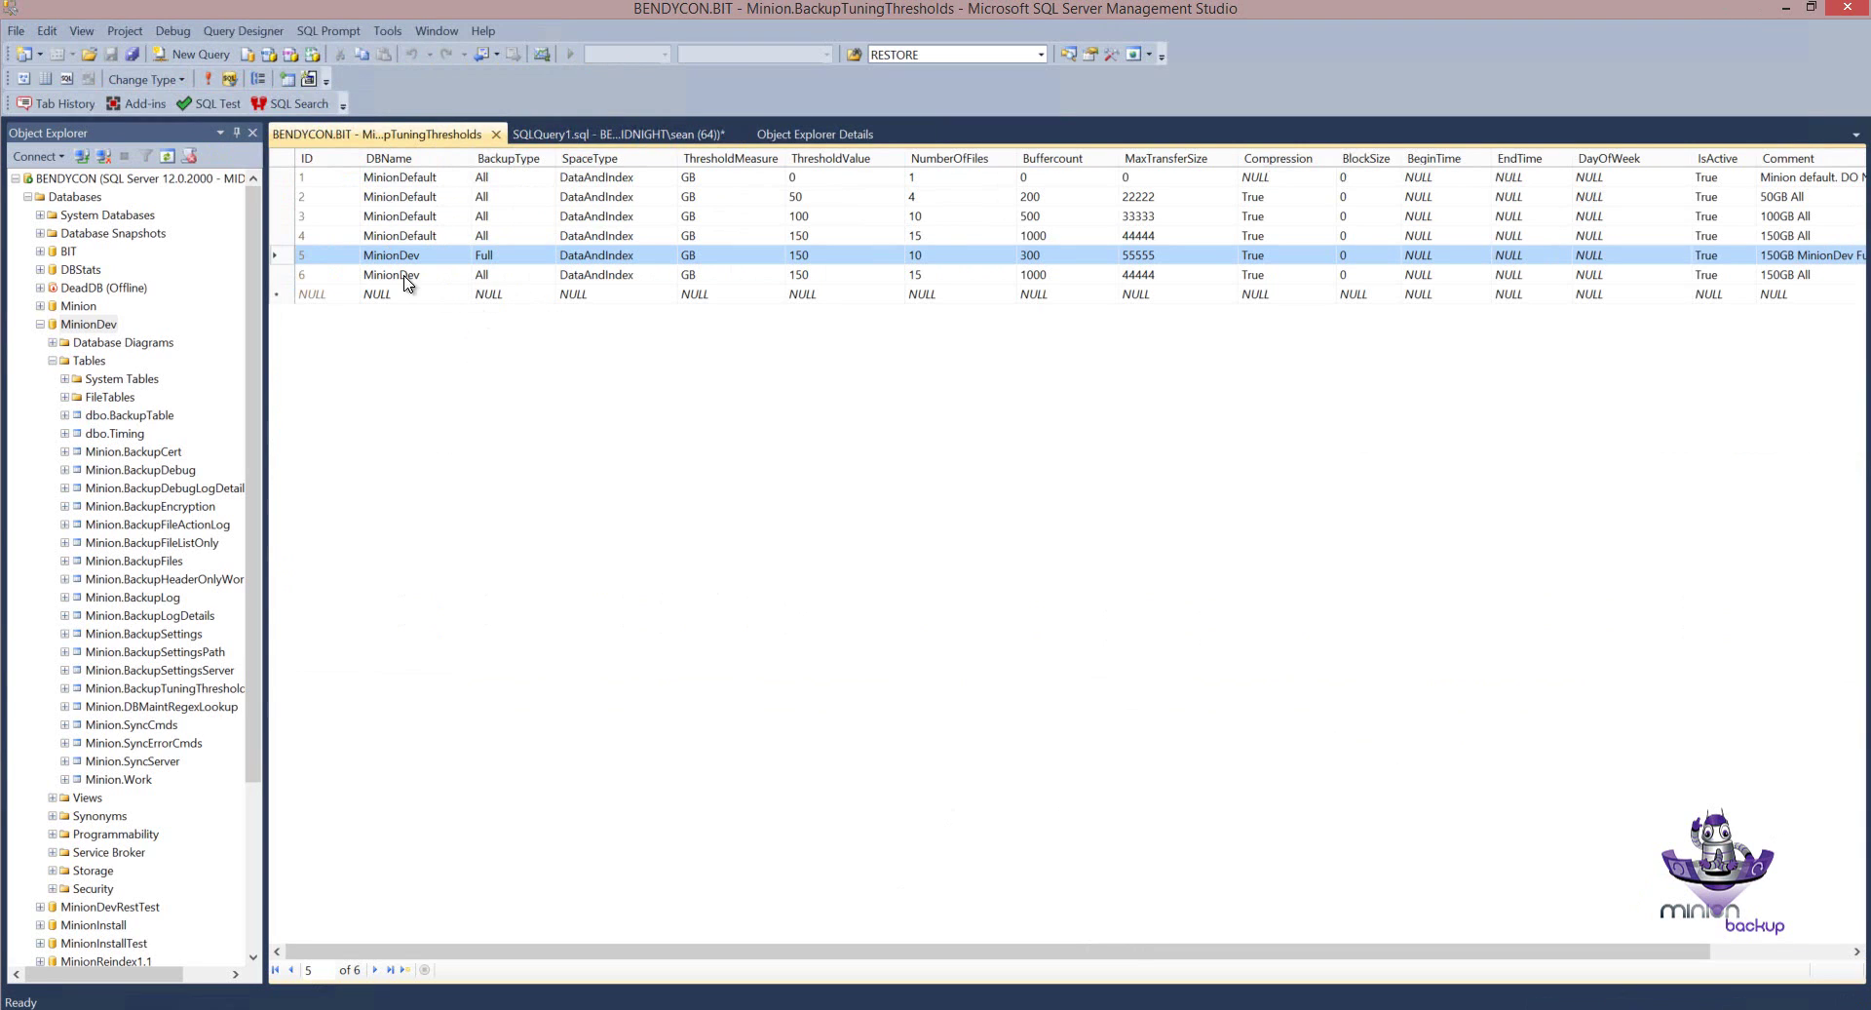
click(293, 276)
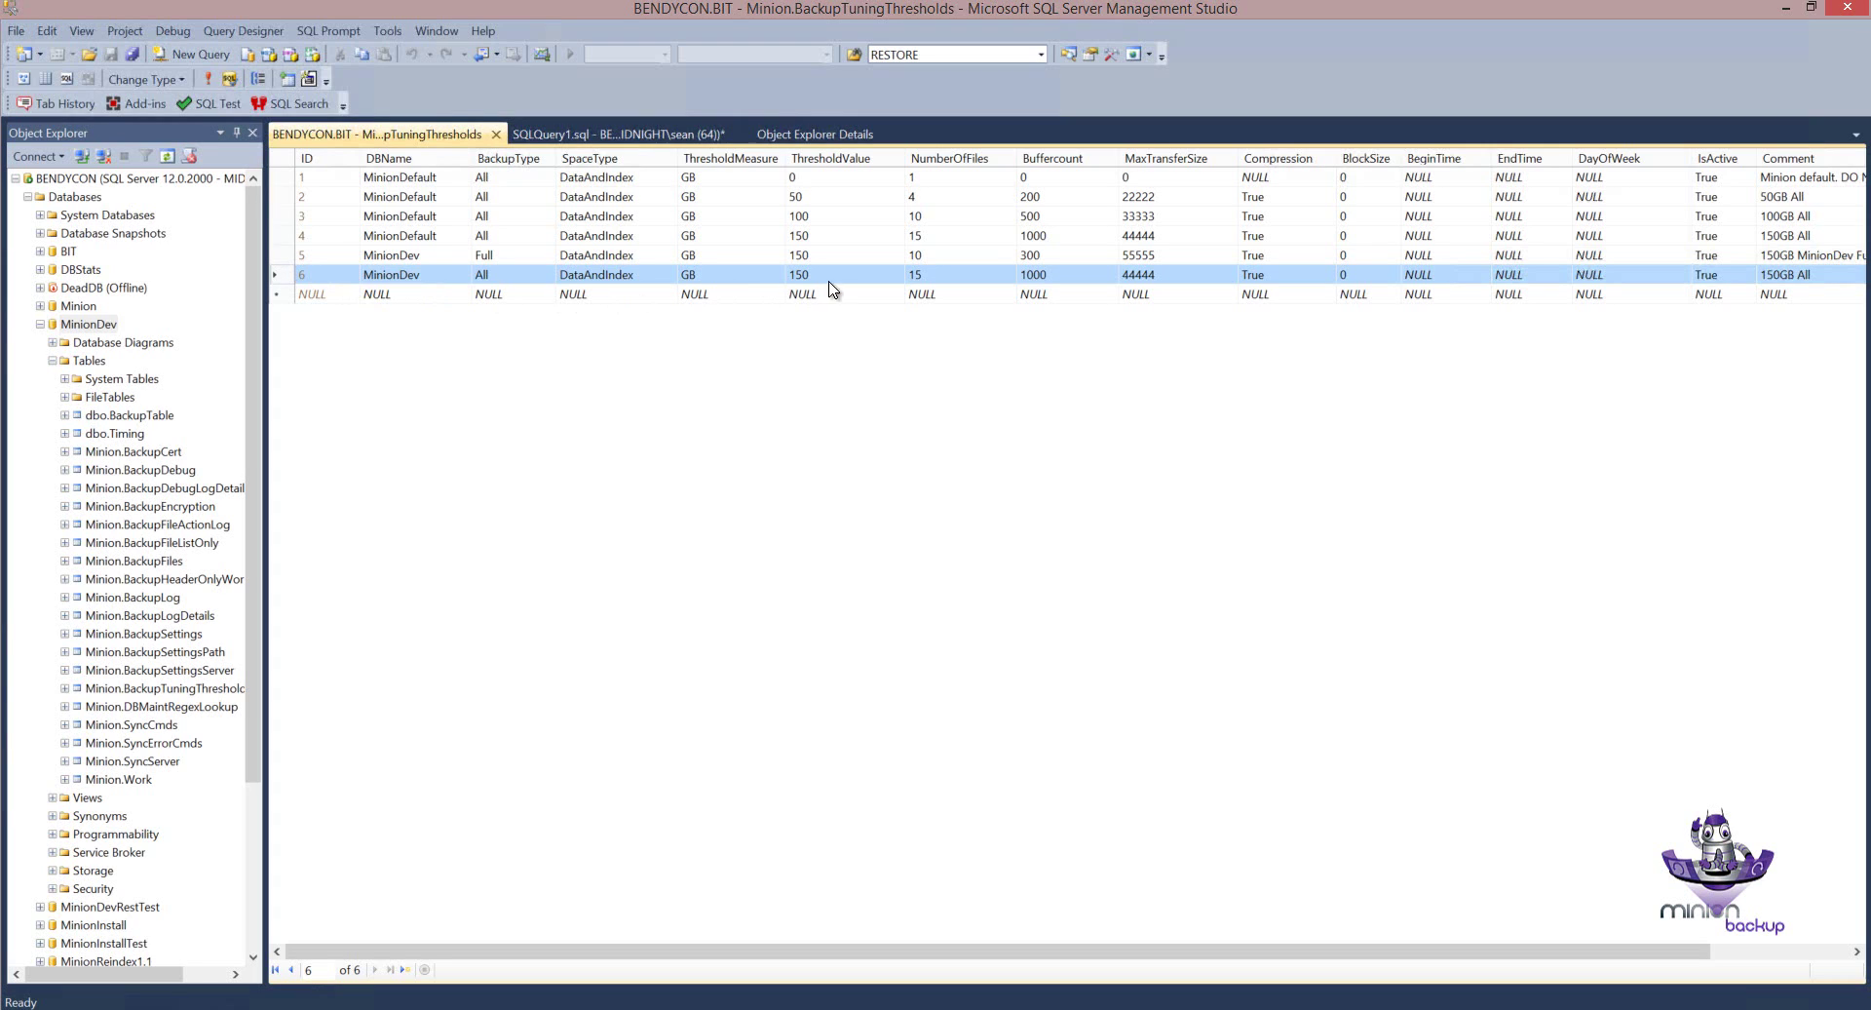
click(931, 276)
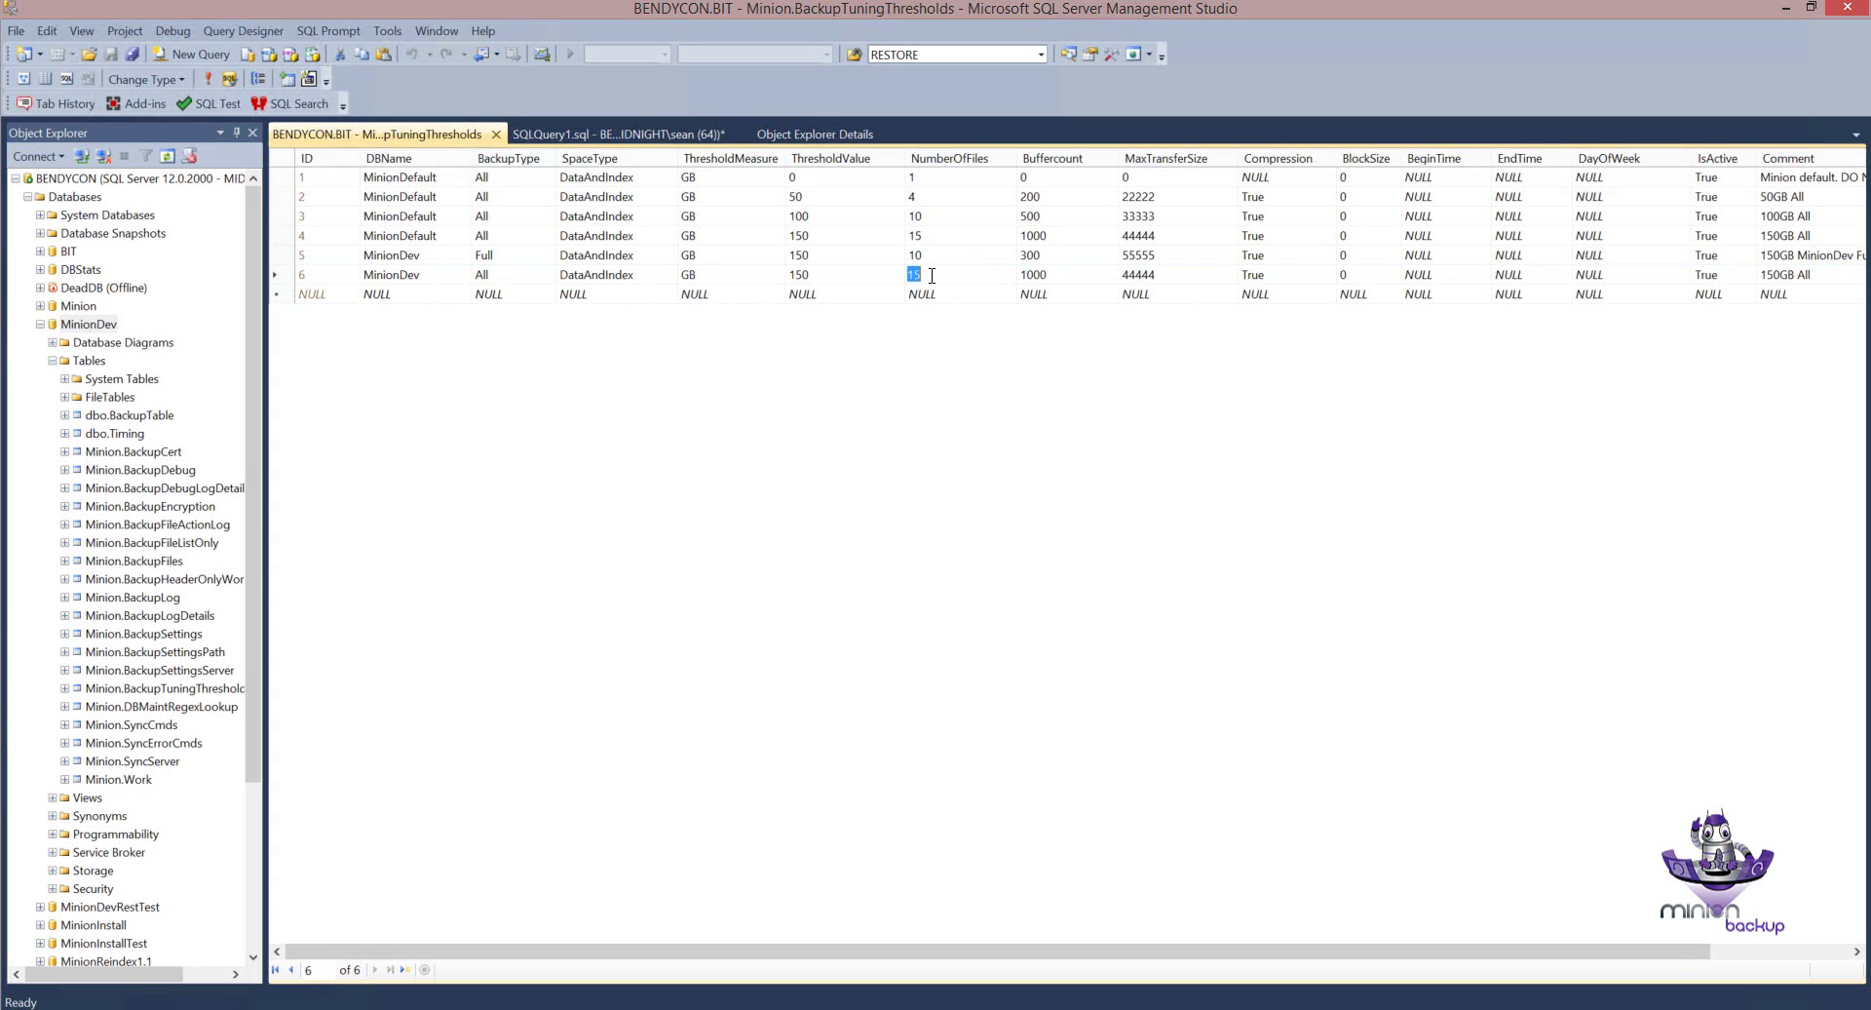
text(3)
click(1039, 277)
text(15)
click(1172, 275)
text(66666)
key(Down)
Compare the MinionDev Full and All threshold rows, and rerun the MinionDev Full backup statement at size 500.
click(288, 259)
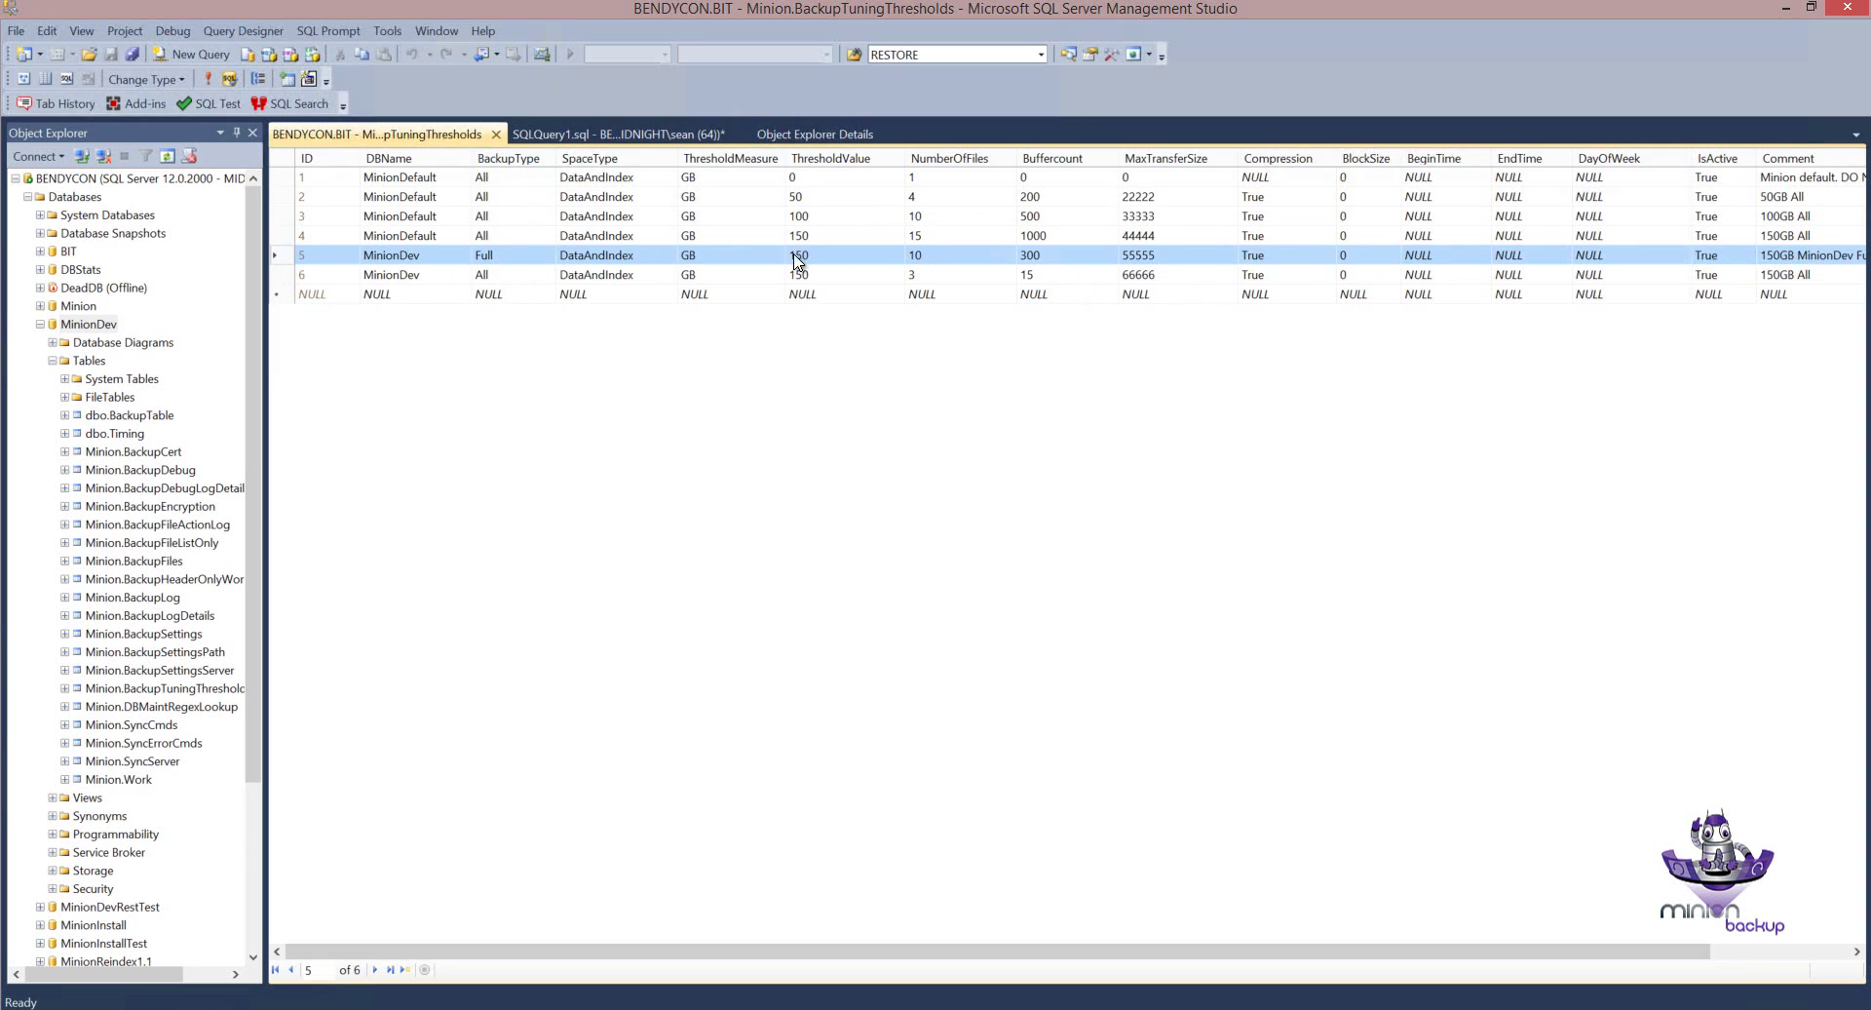
click(289, 277)
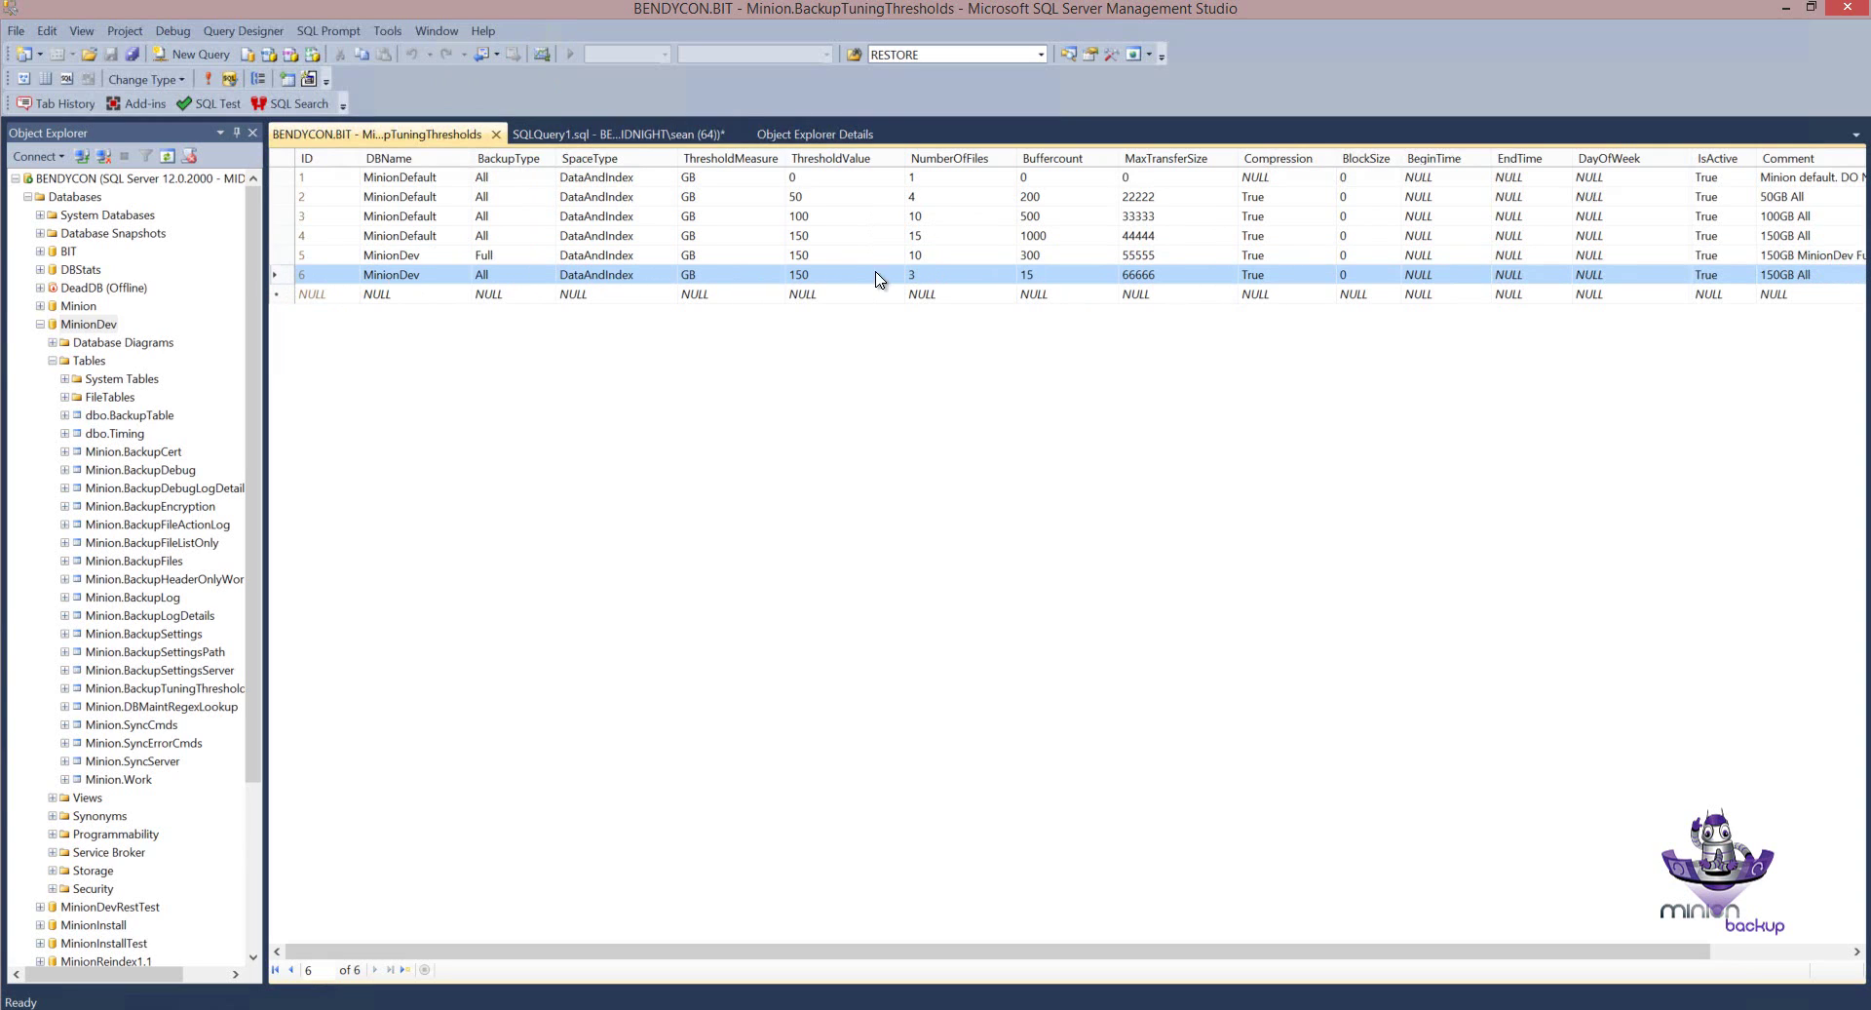
click(921, 276)
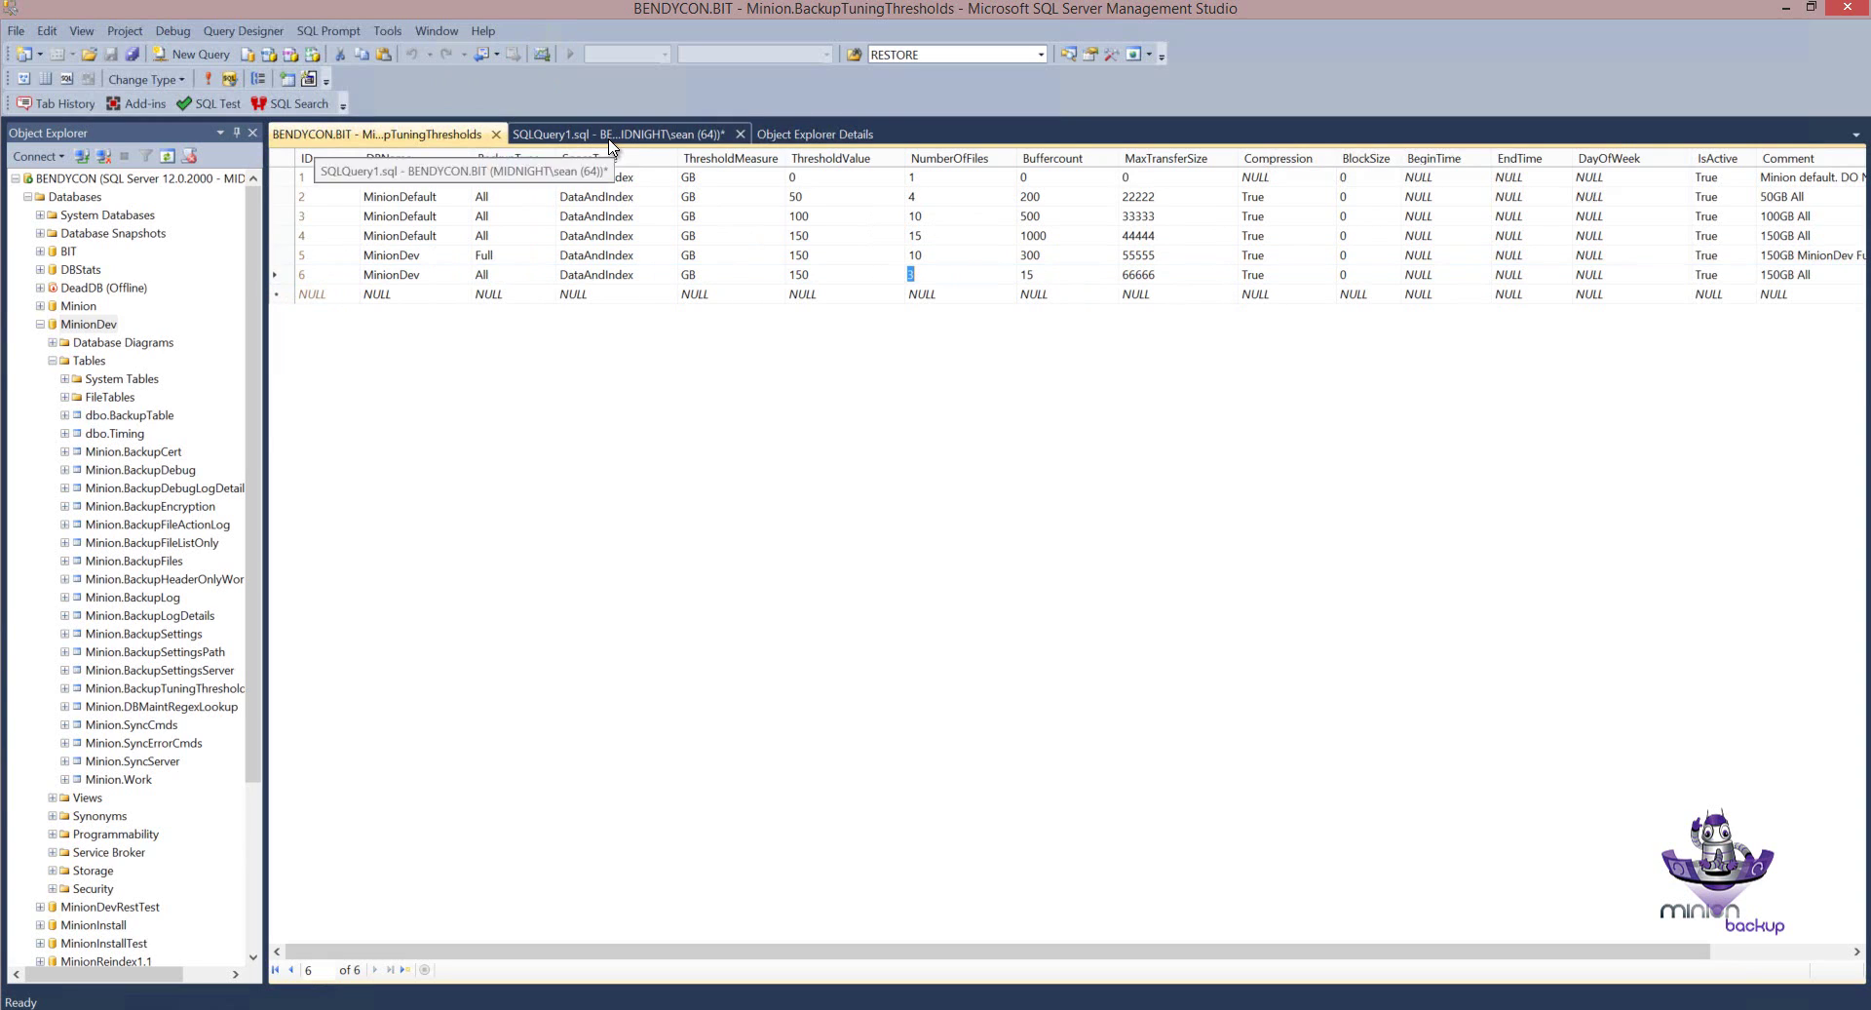
click(619, 134)
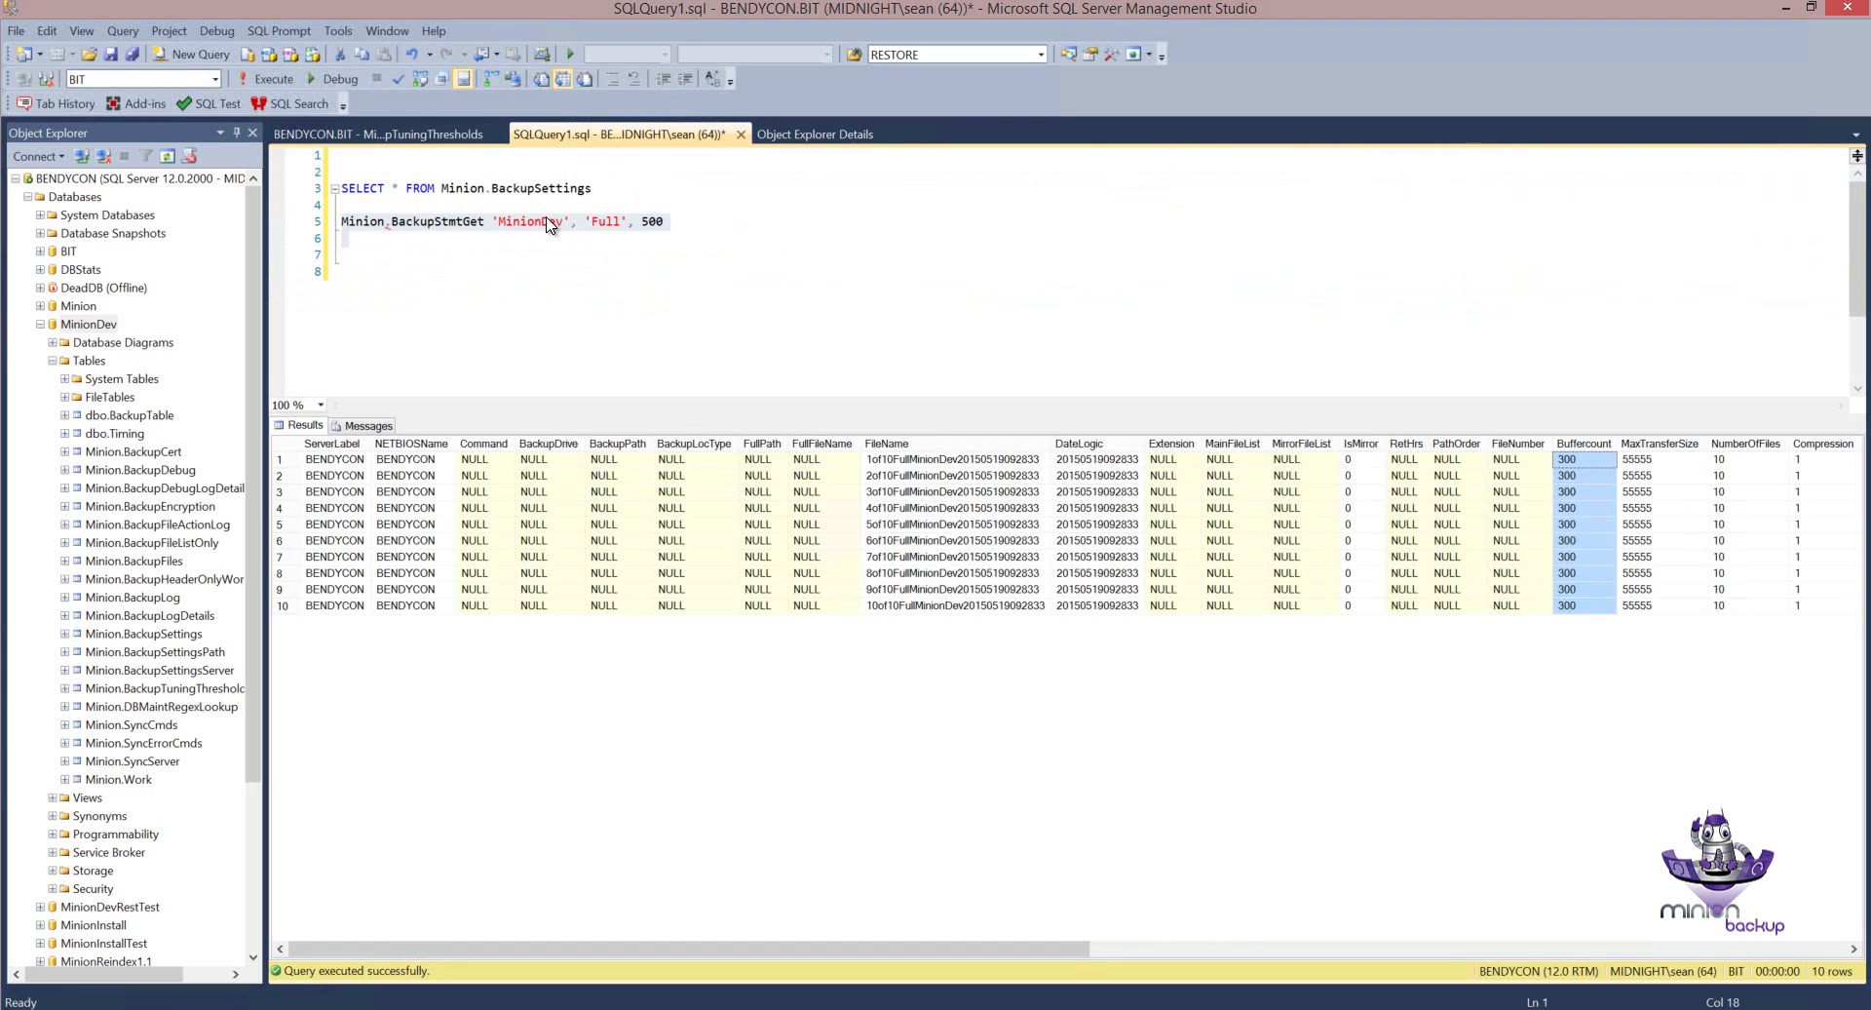
click(269, 79)
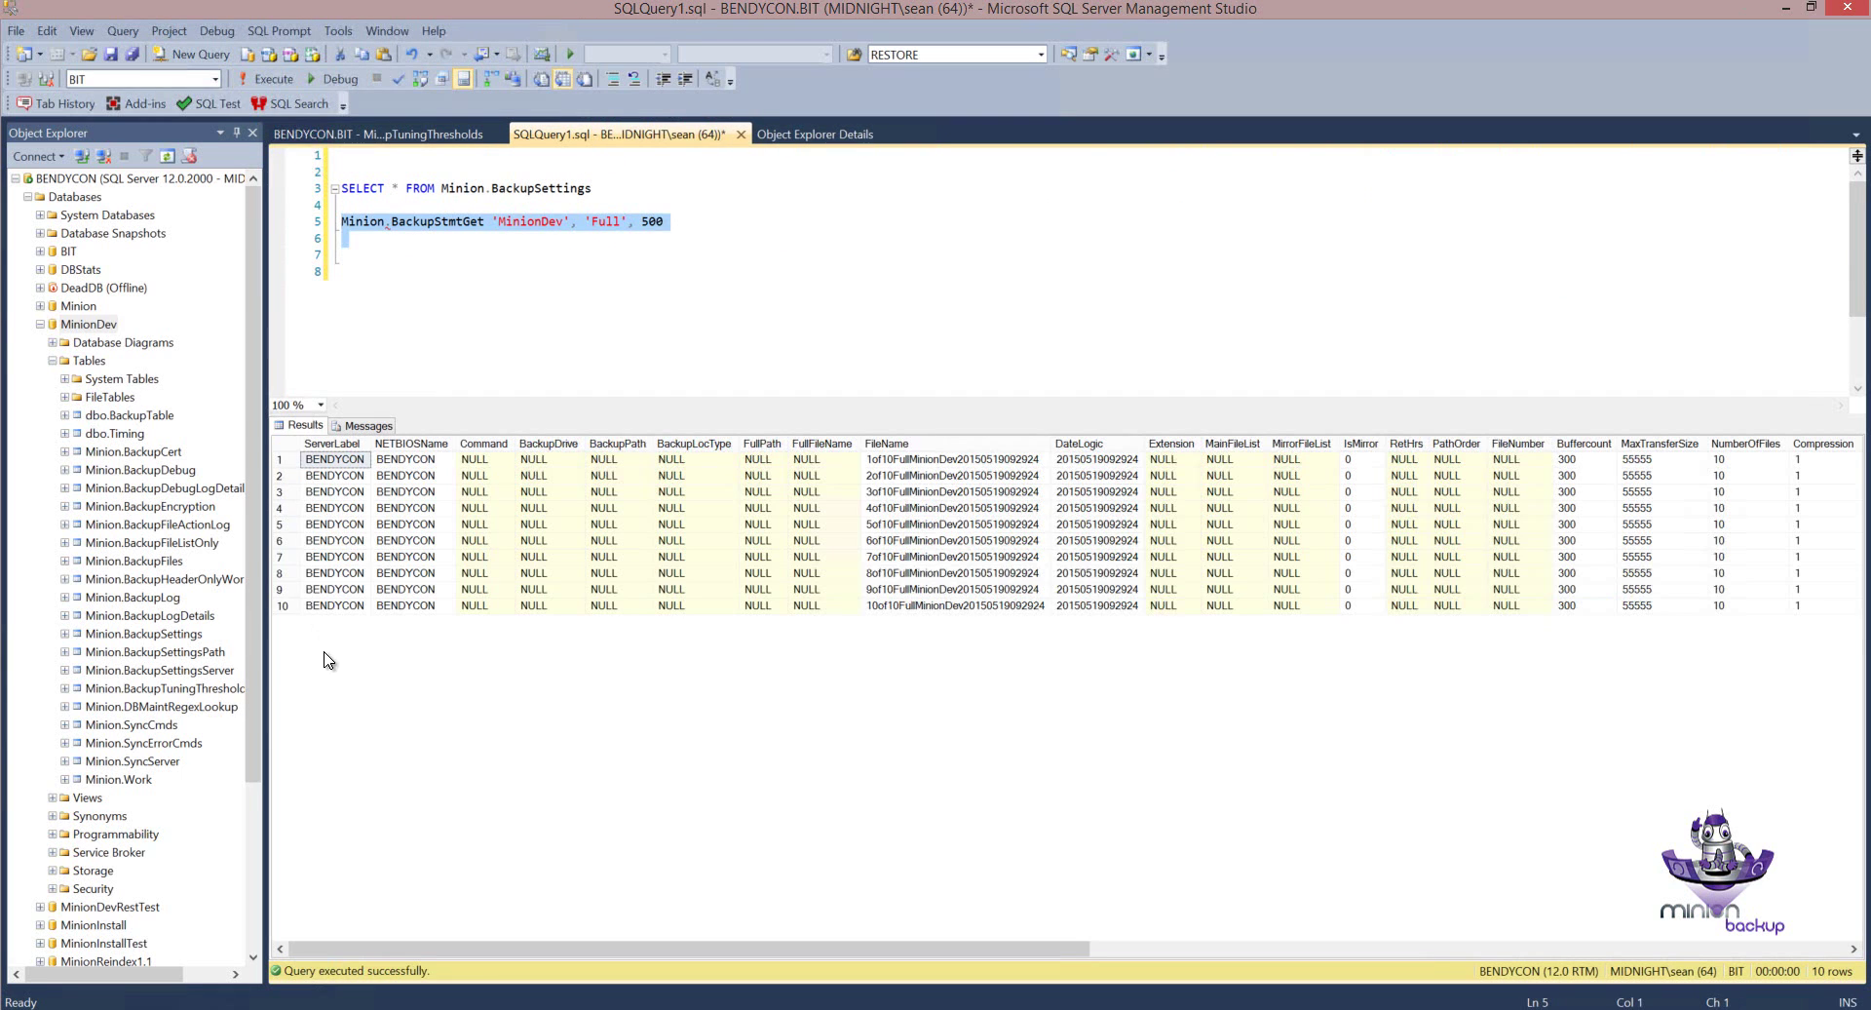
Change the MinionDev statement's backup type to Diff and run it at size 500.
double_click(614, 222)
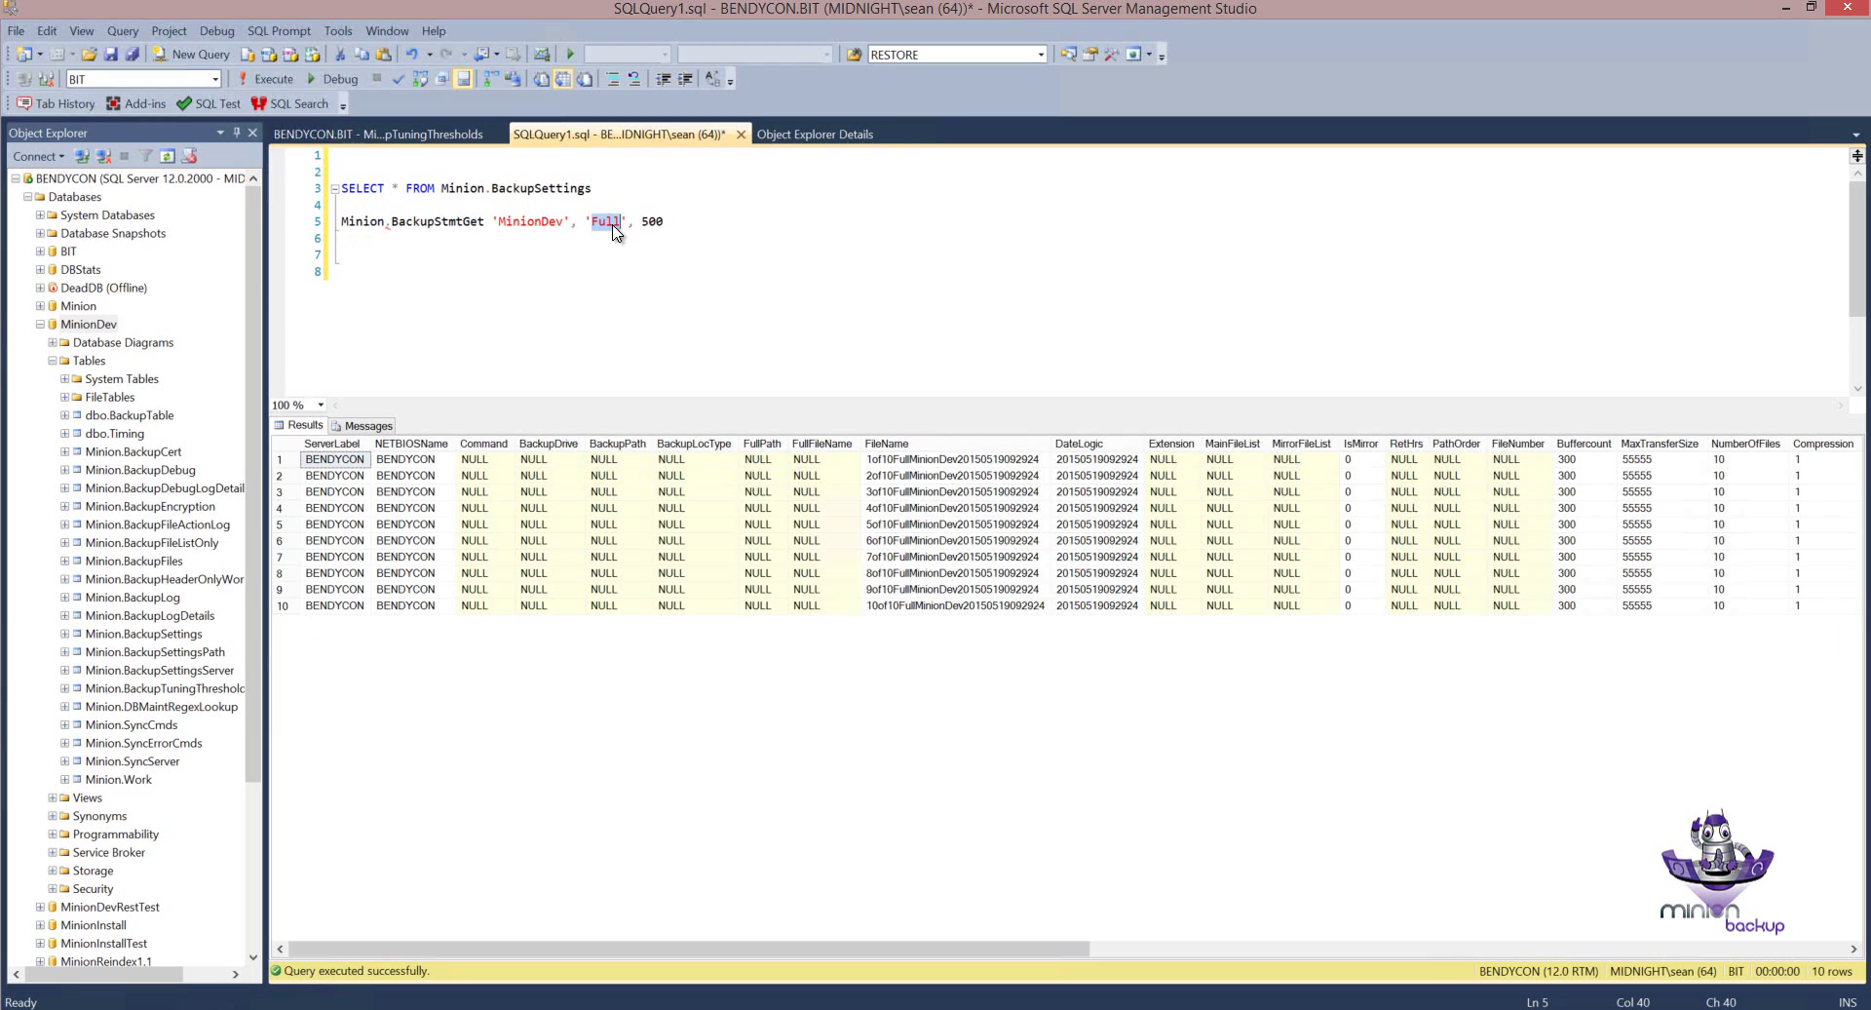
text(Diff)
key(End)
key(shift+Home)
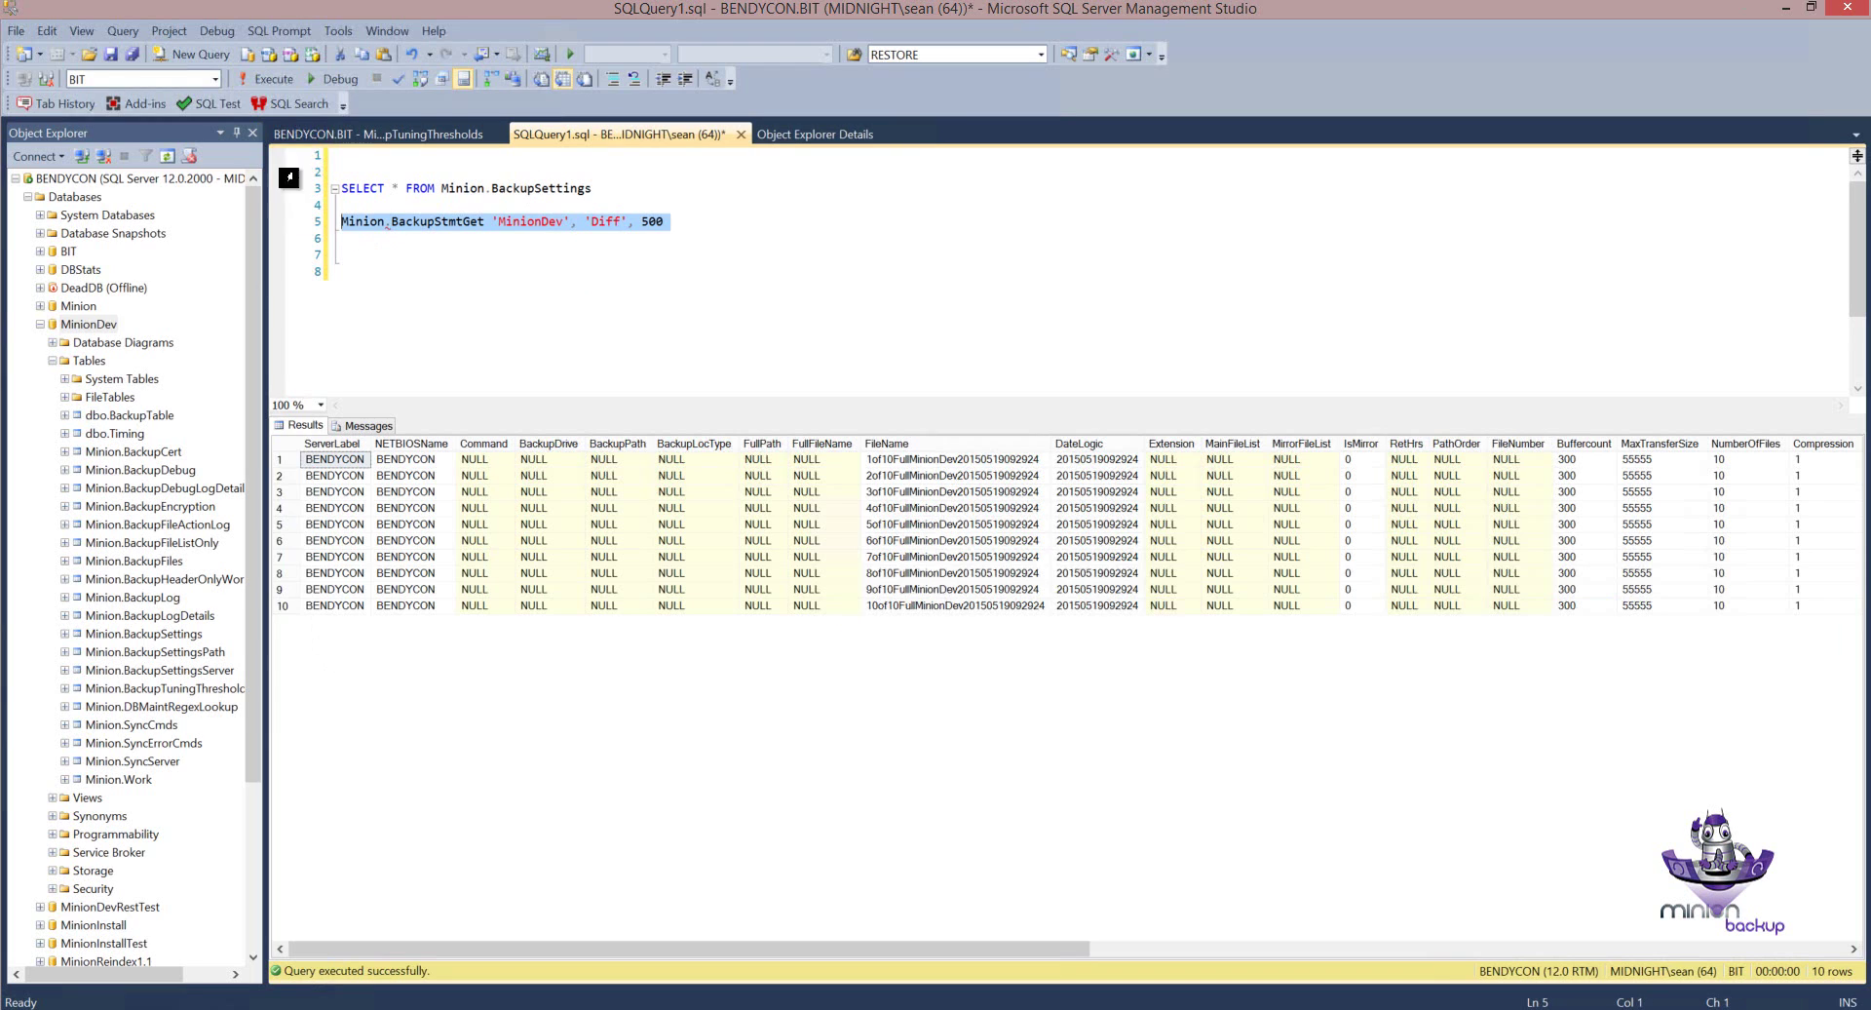
click(276, 80)
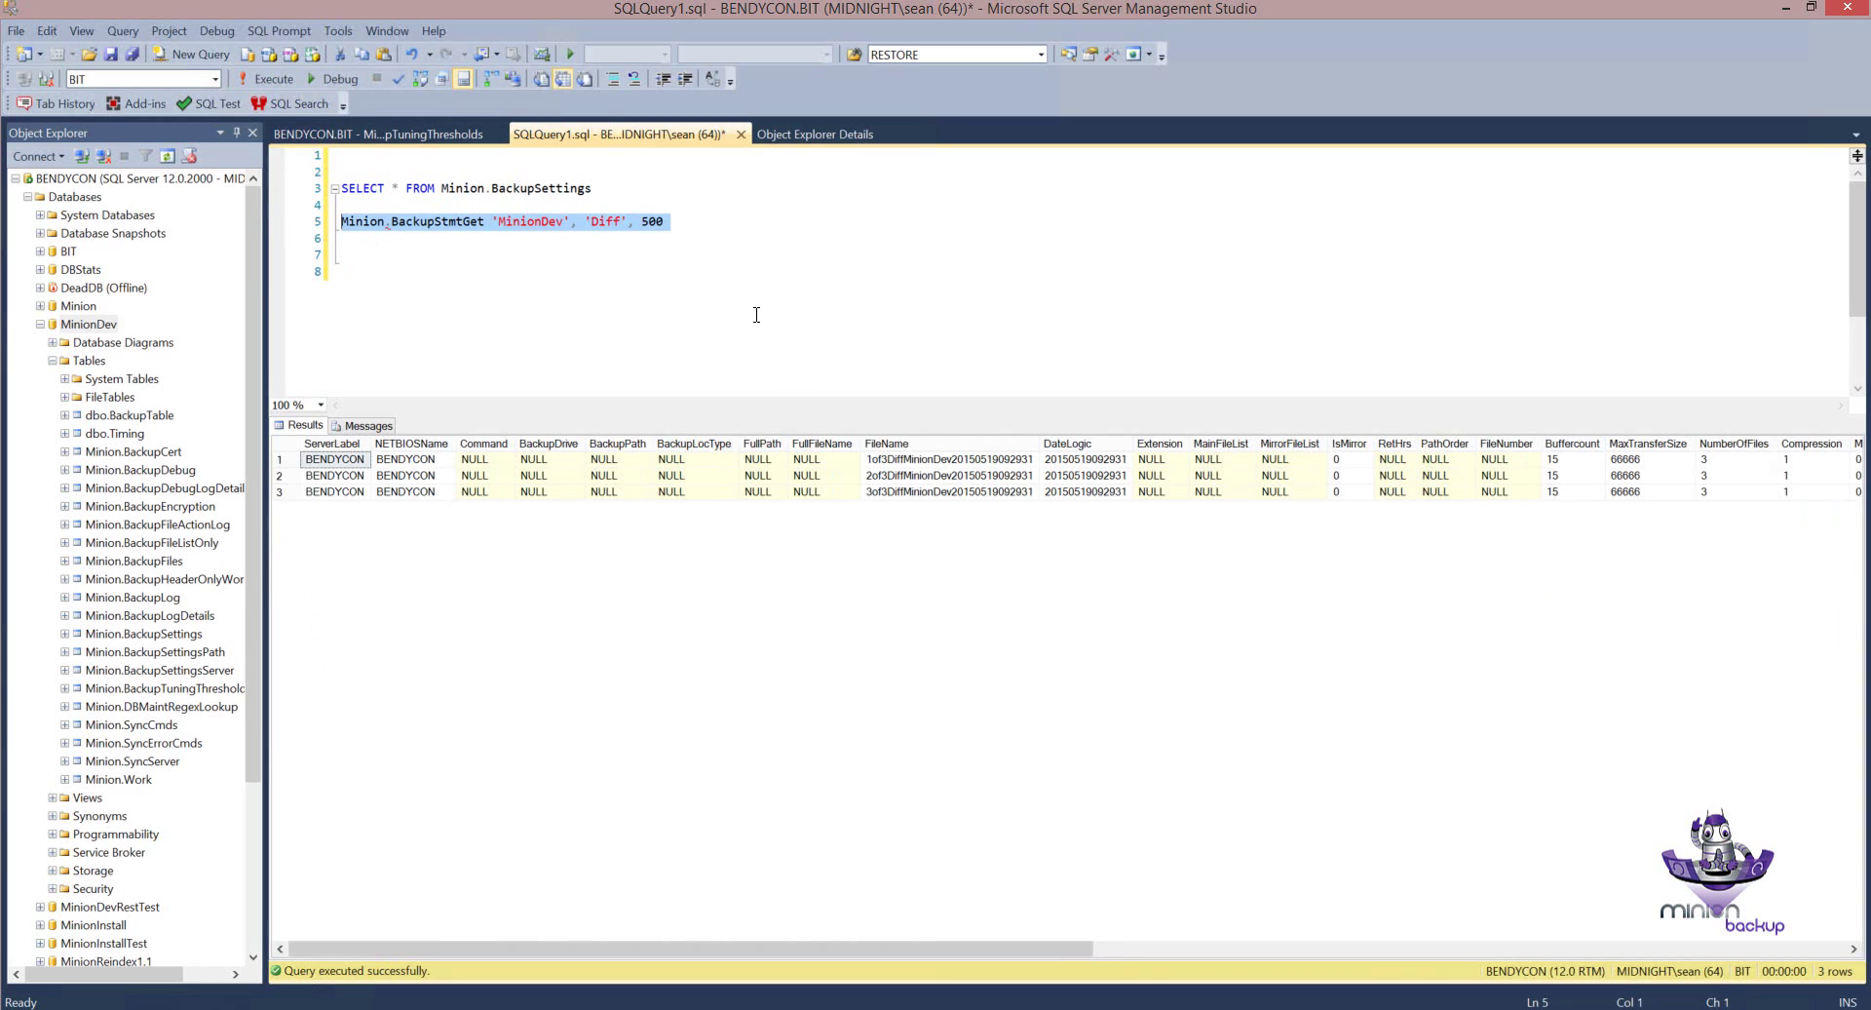
Change the MinionDev statement's backup type to Log and run it at size 500.
double_click(606, 222)
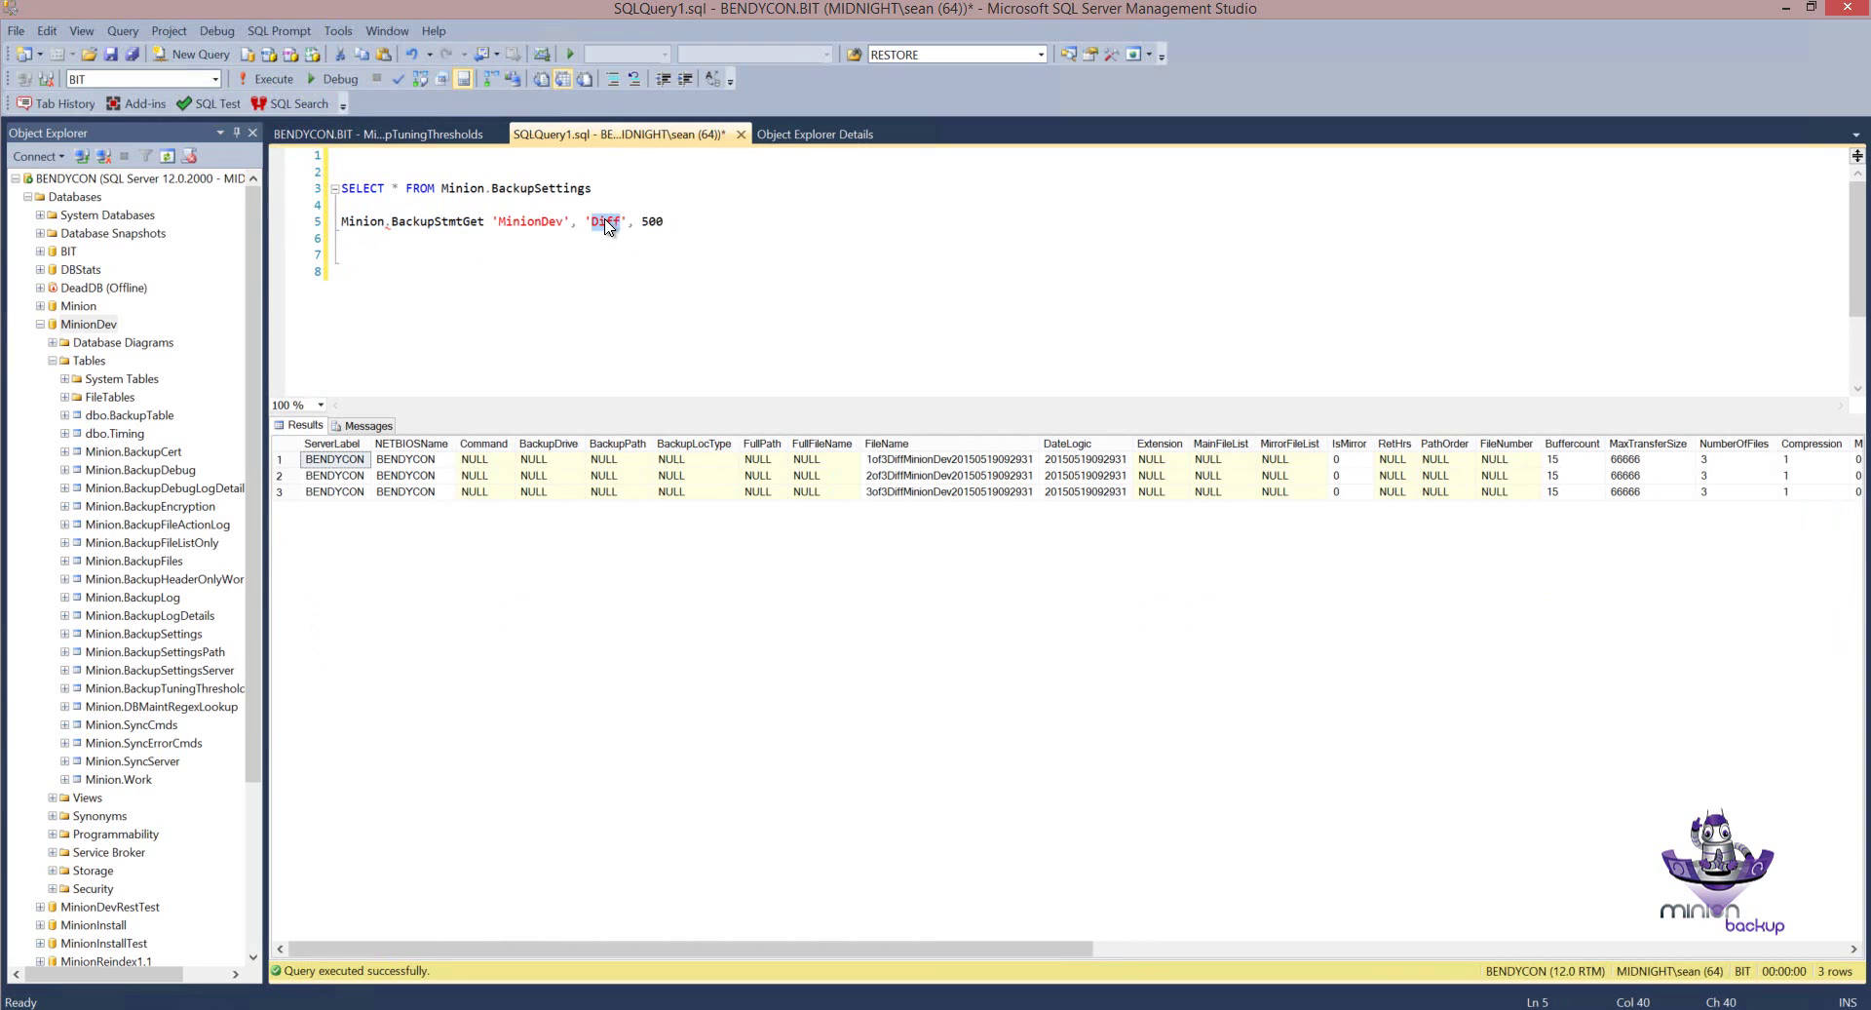
text(Log)
click(335, 223)
click(269, 79)
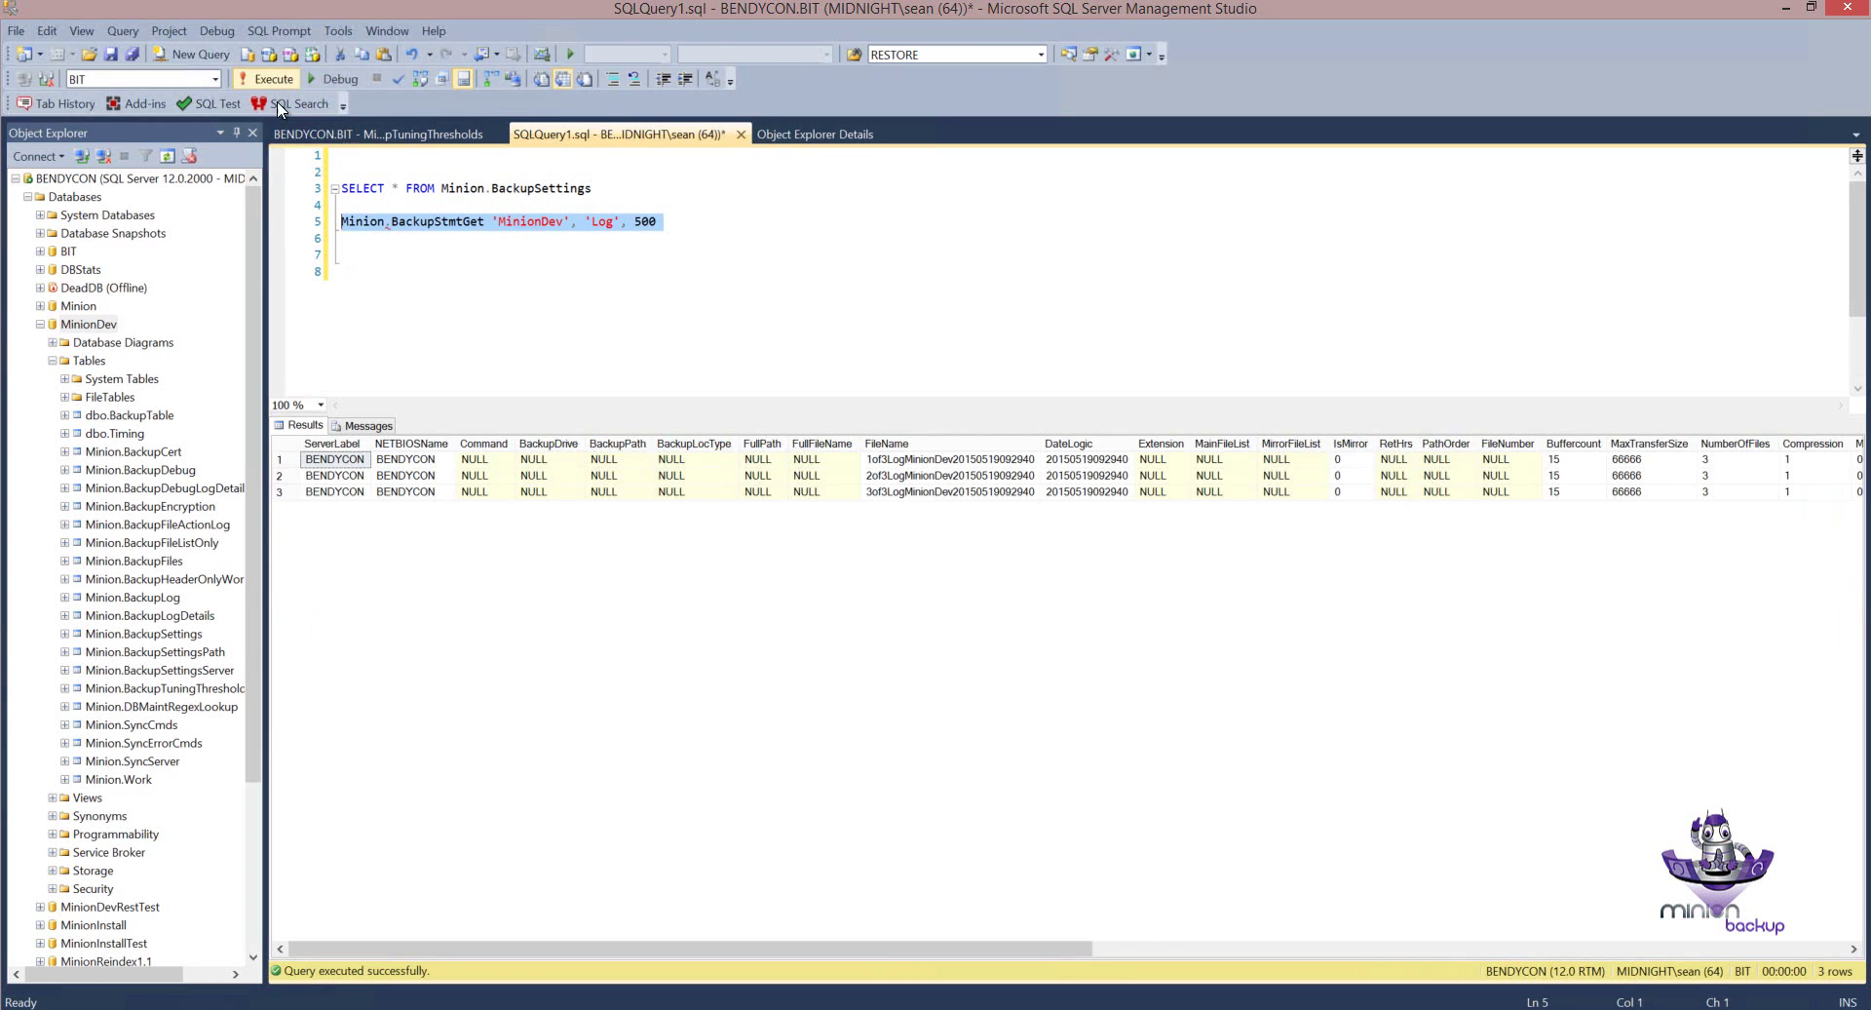
Examine the MinionDev Full and All threshold rows against the first MinionDefault row, comparing their backup types and threshold values.
click(438, 136)
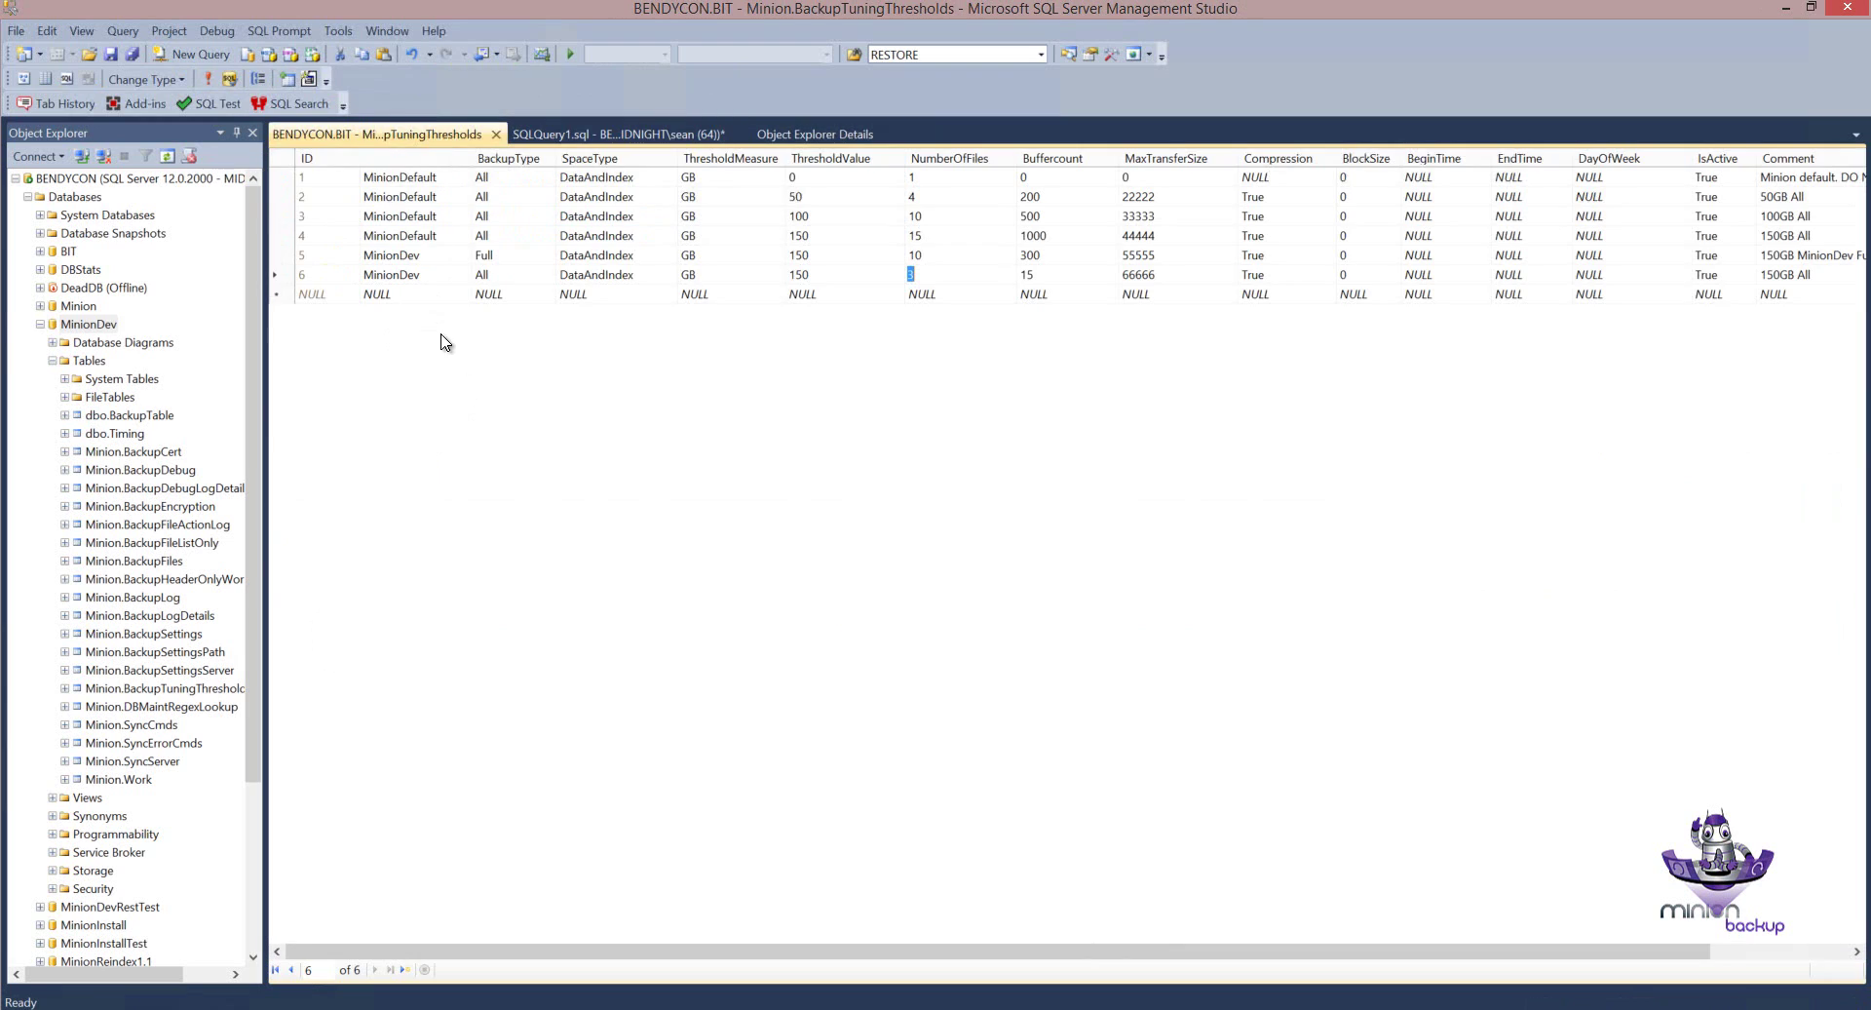
click(285, 281)
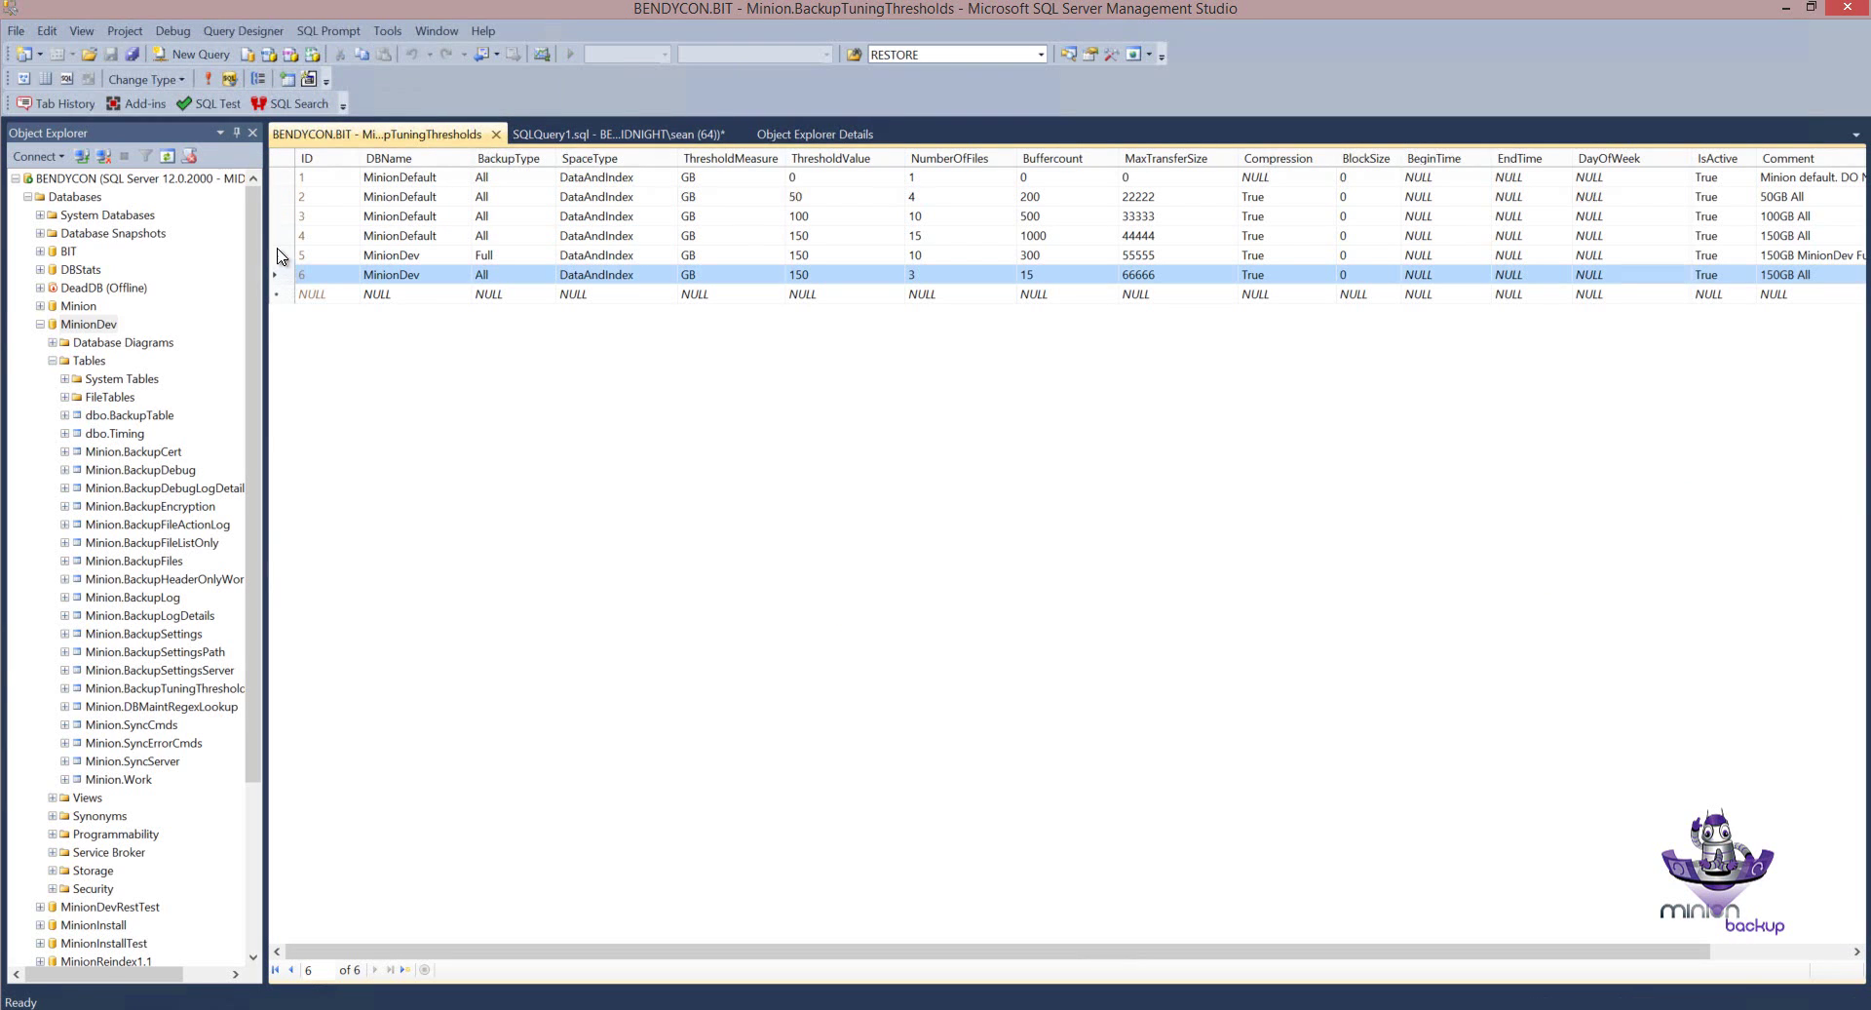
click(282, 180)
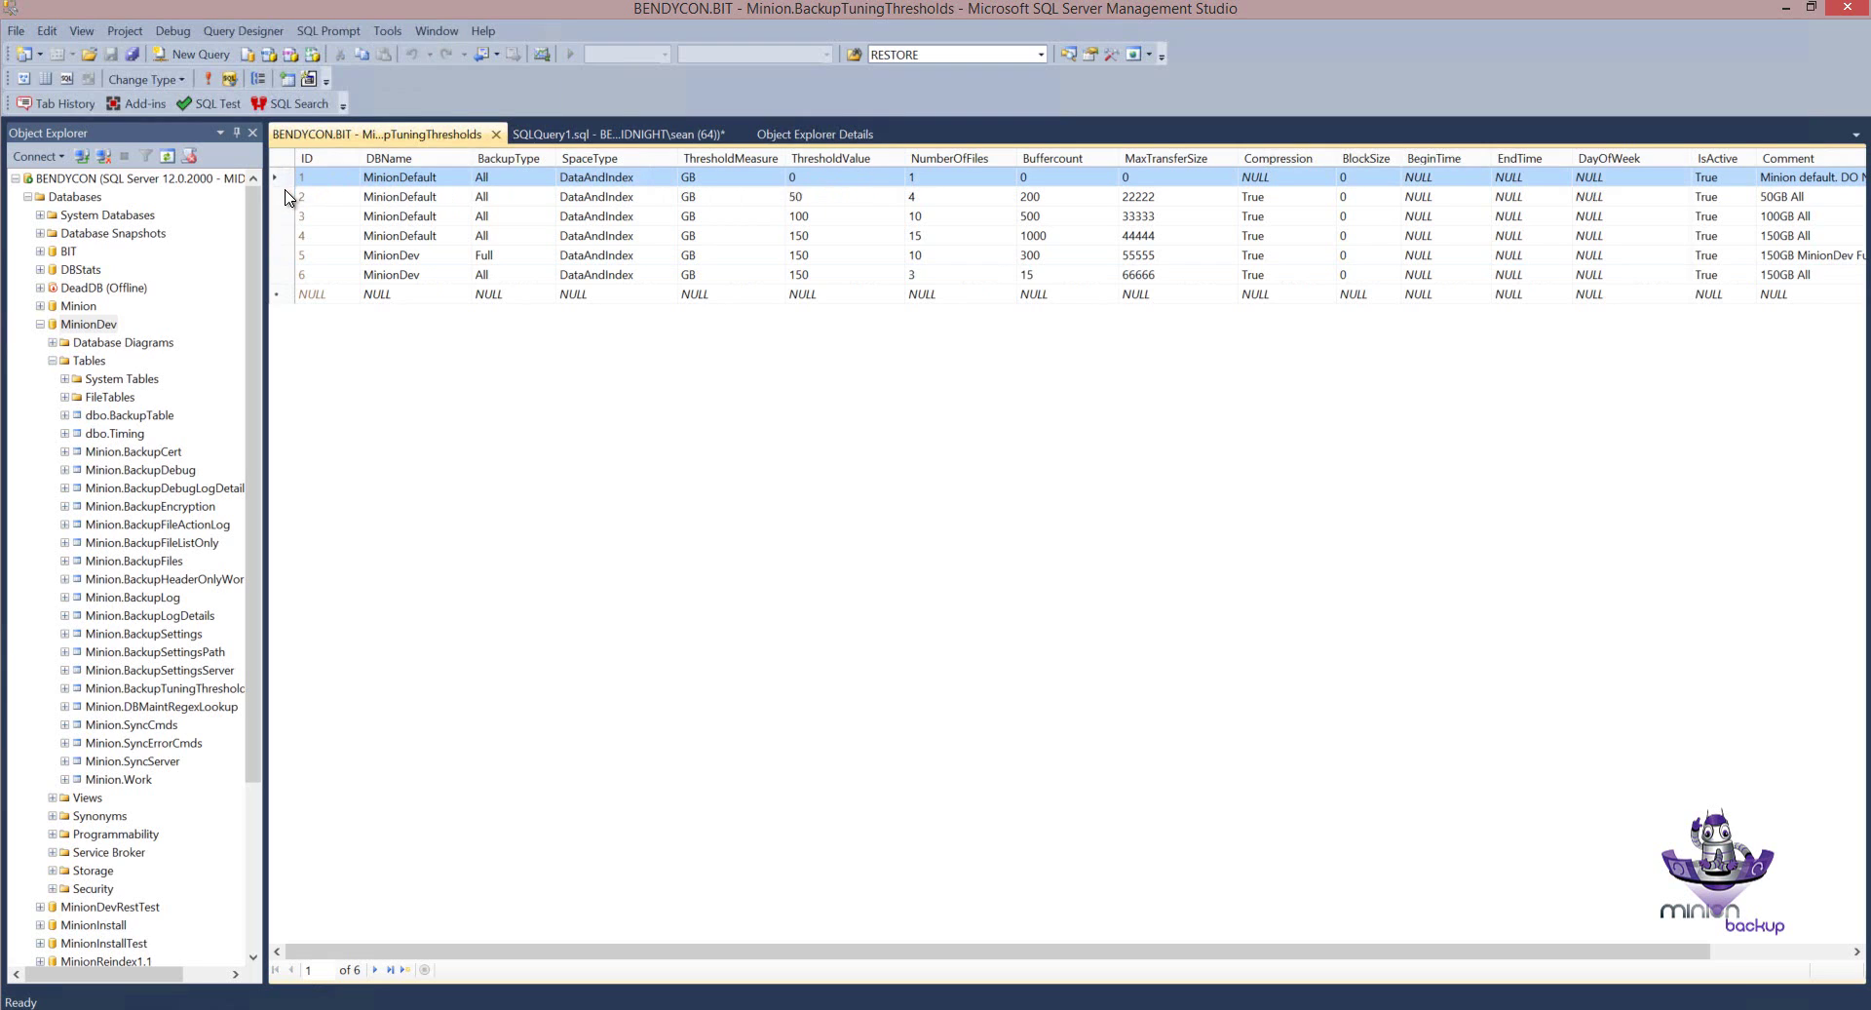
click(280, 257)
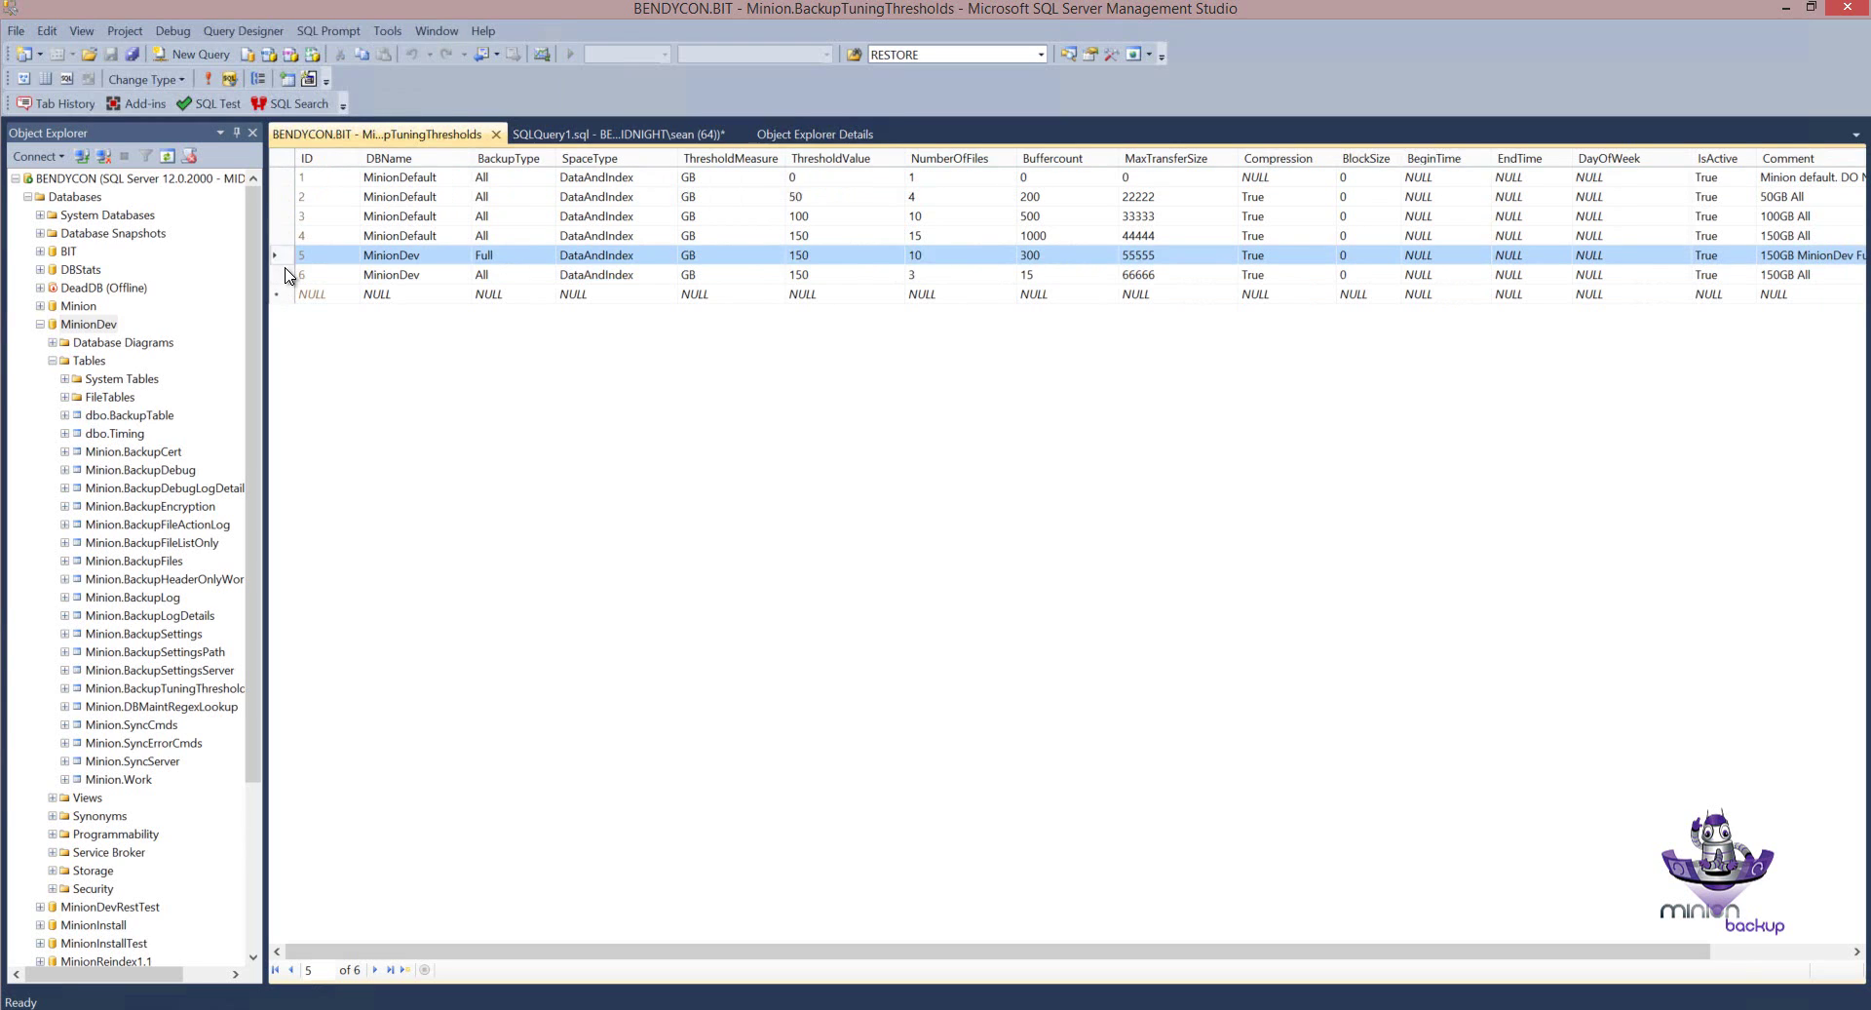
click(285, 275)
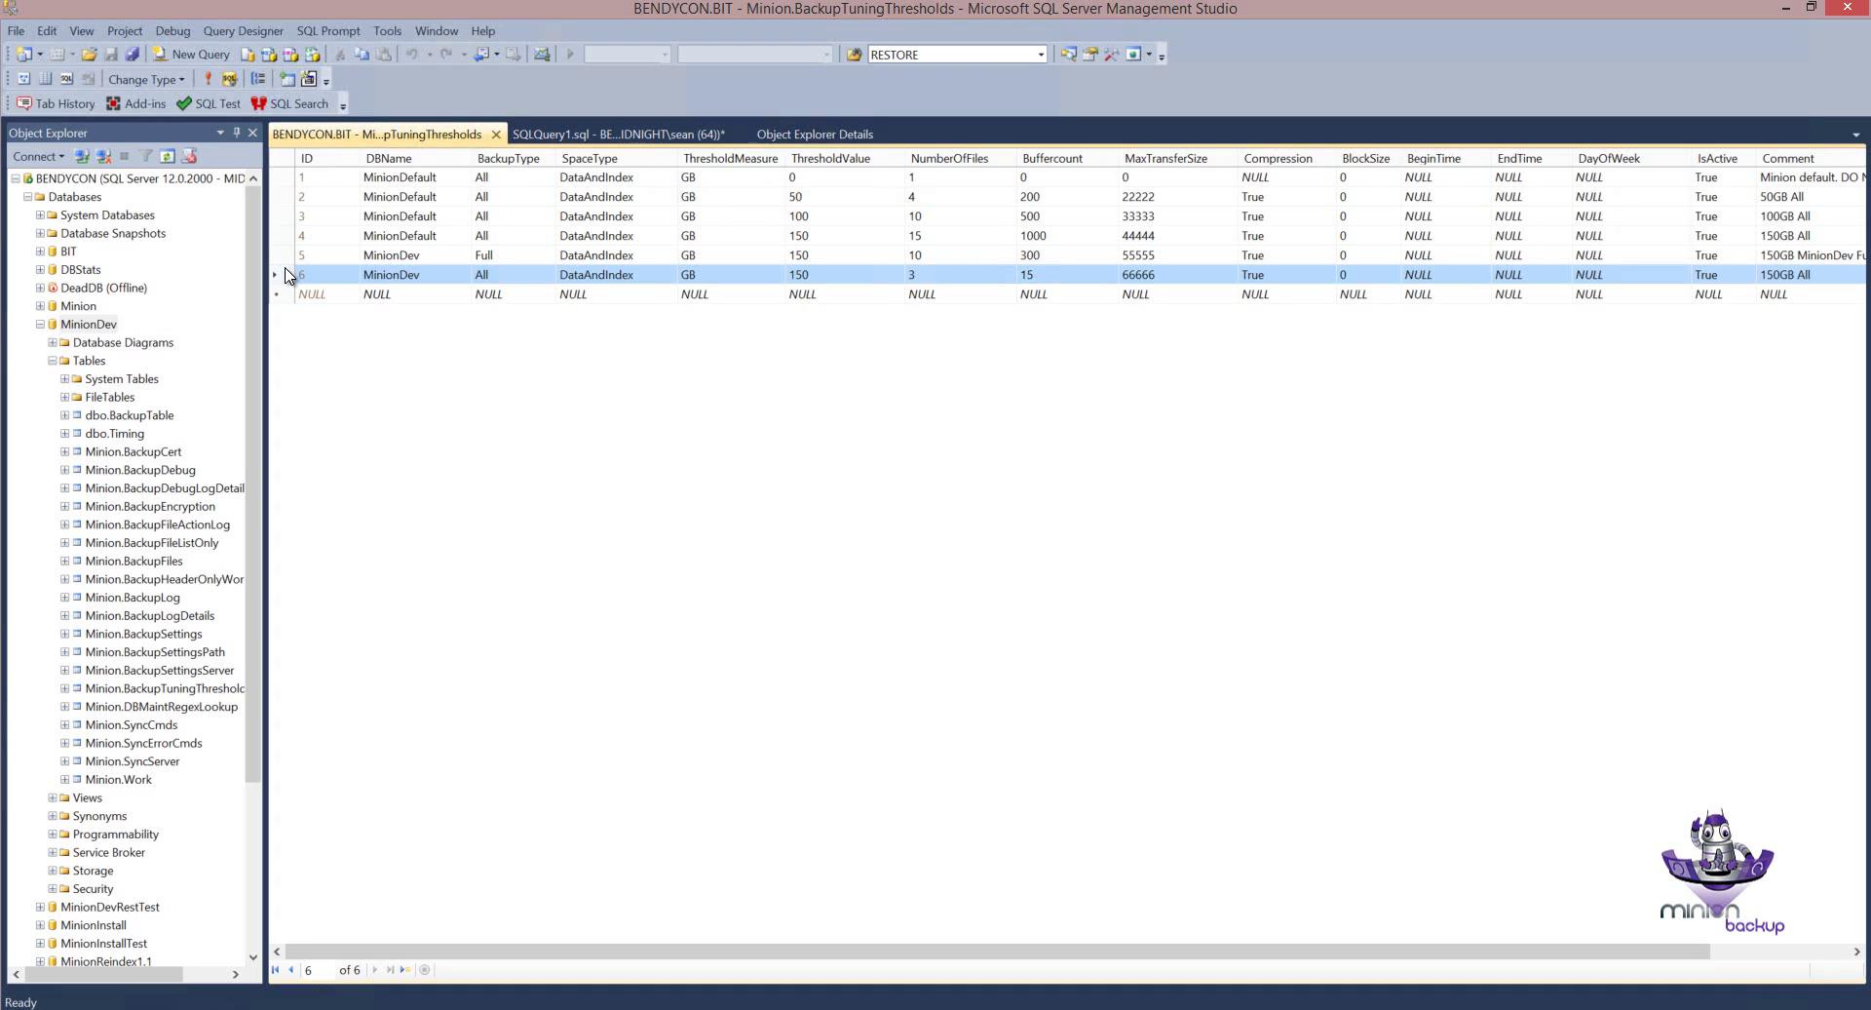
click(493, 274)
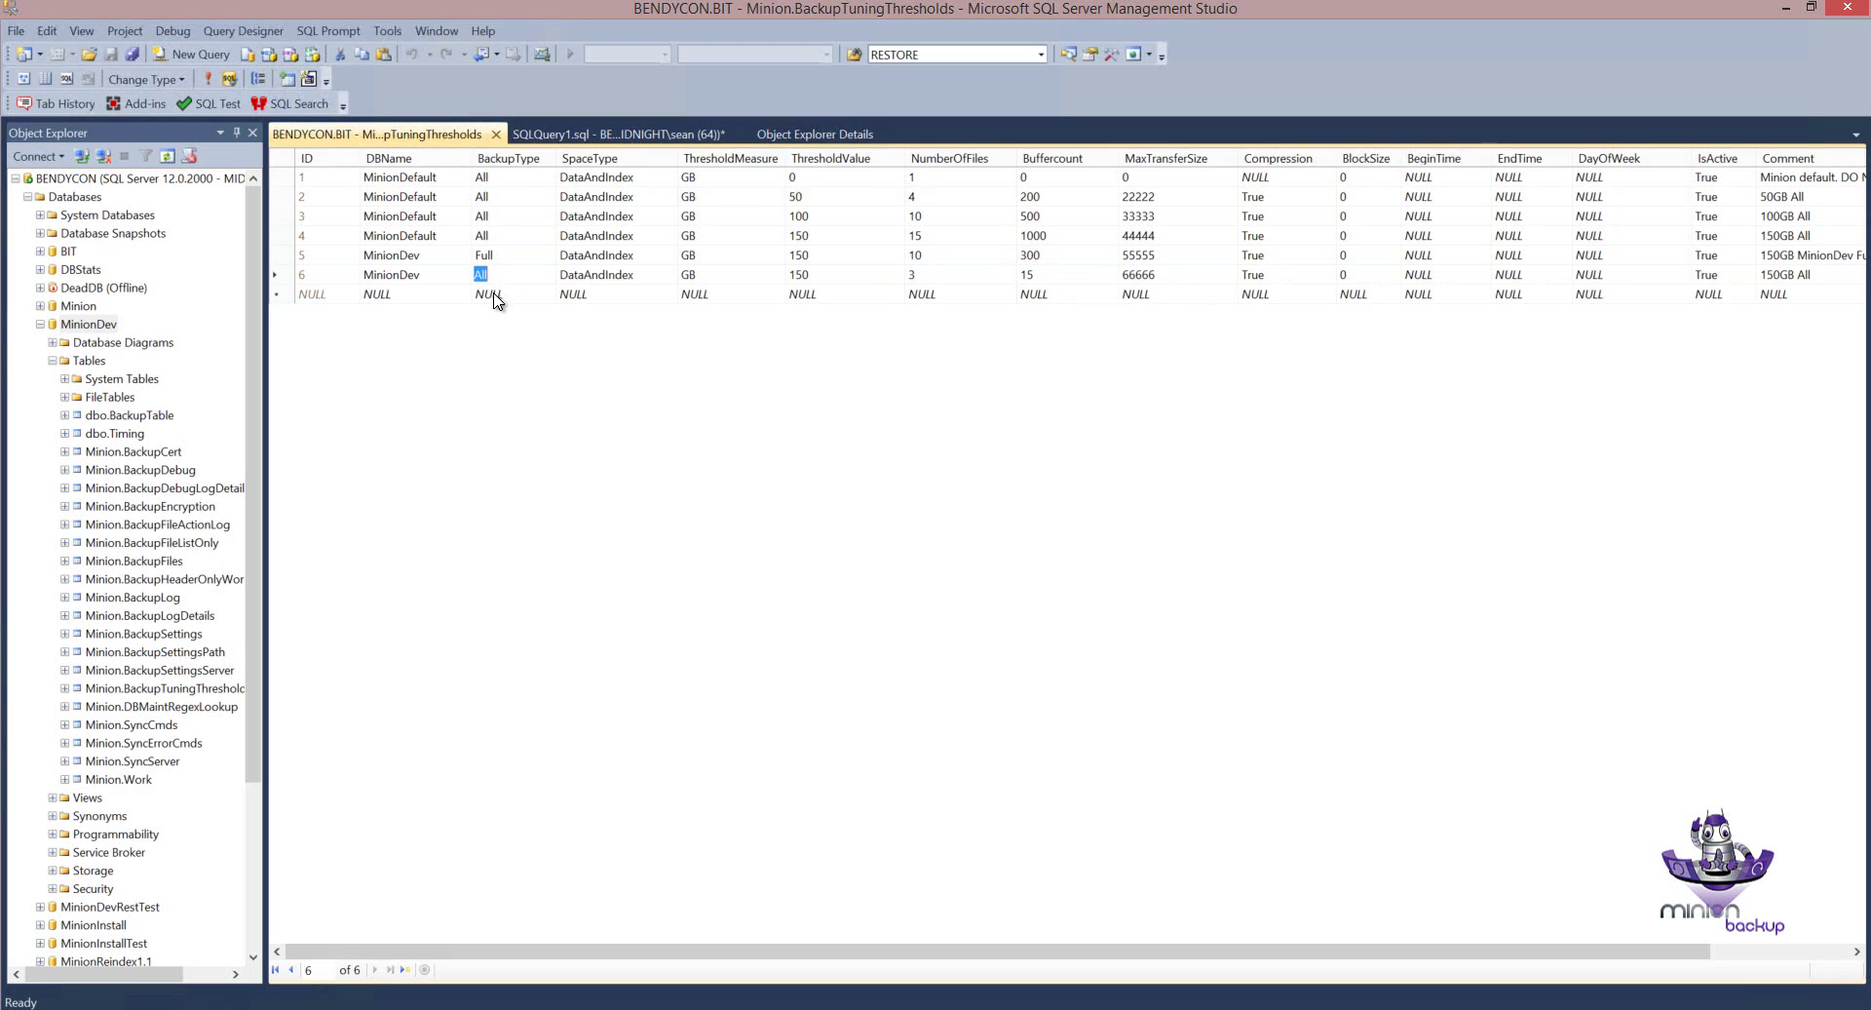
click(829, 176)
click(826, 276)
click(282, 276)
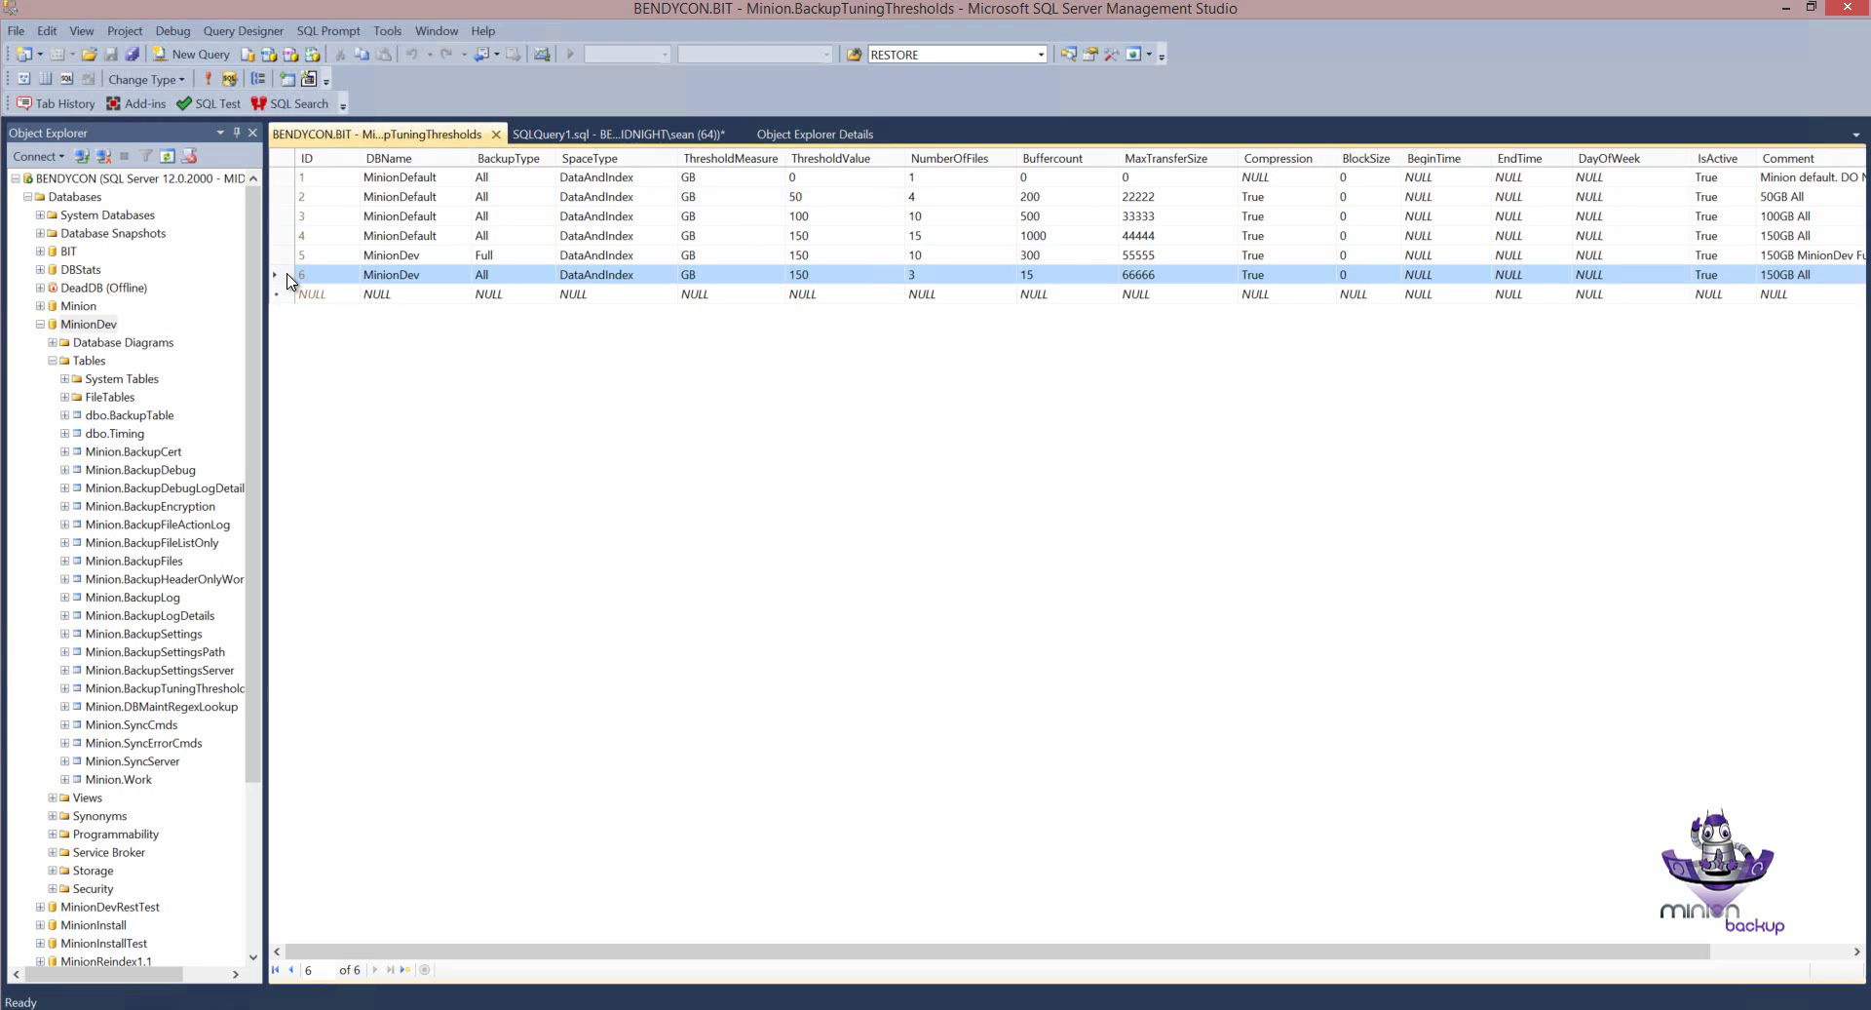
click(284, 259)
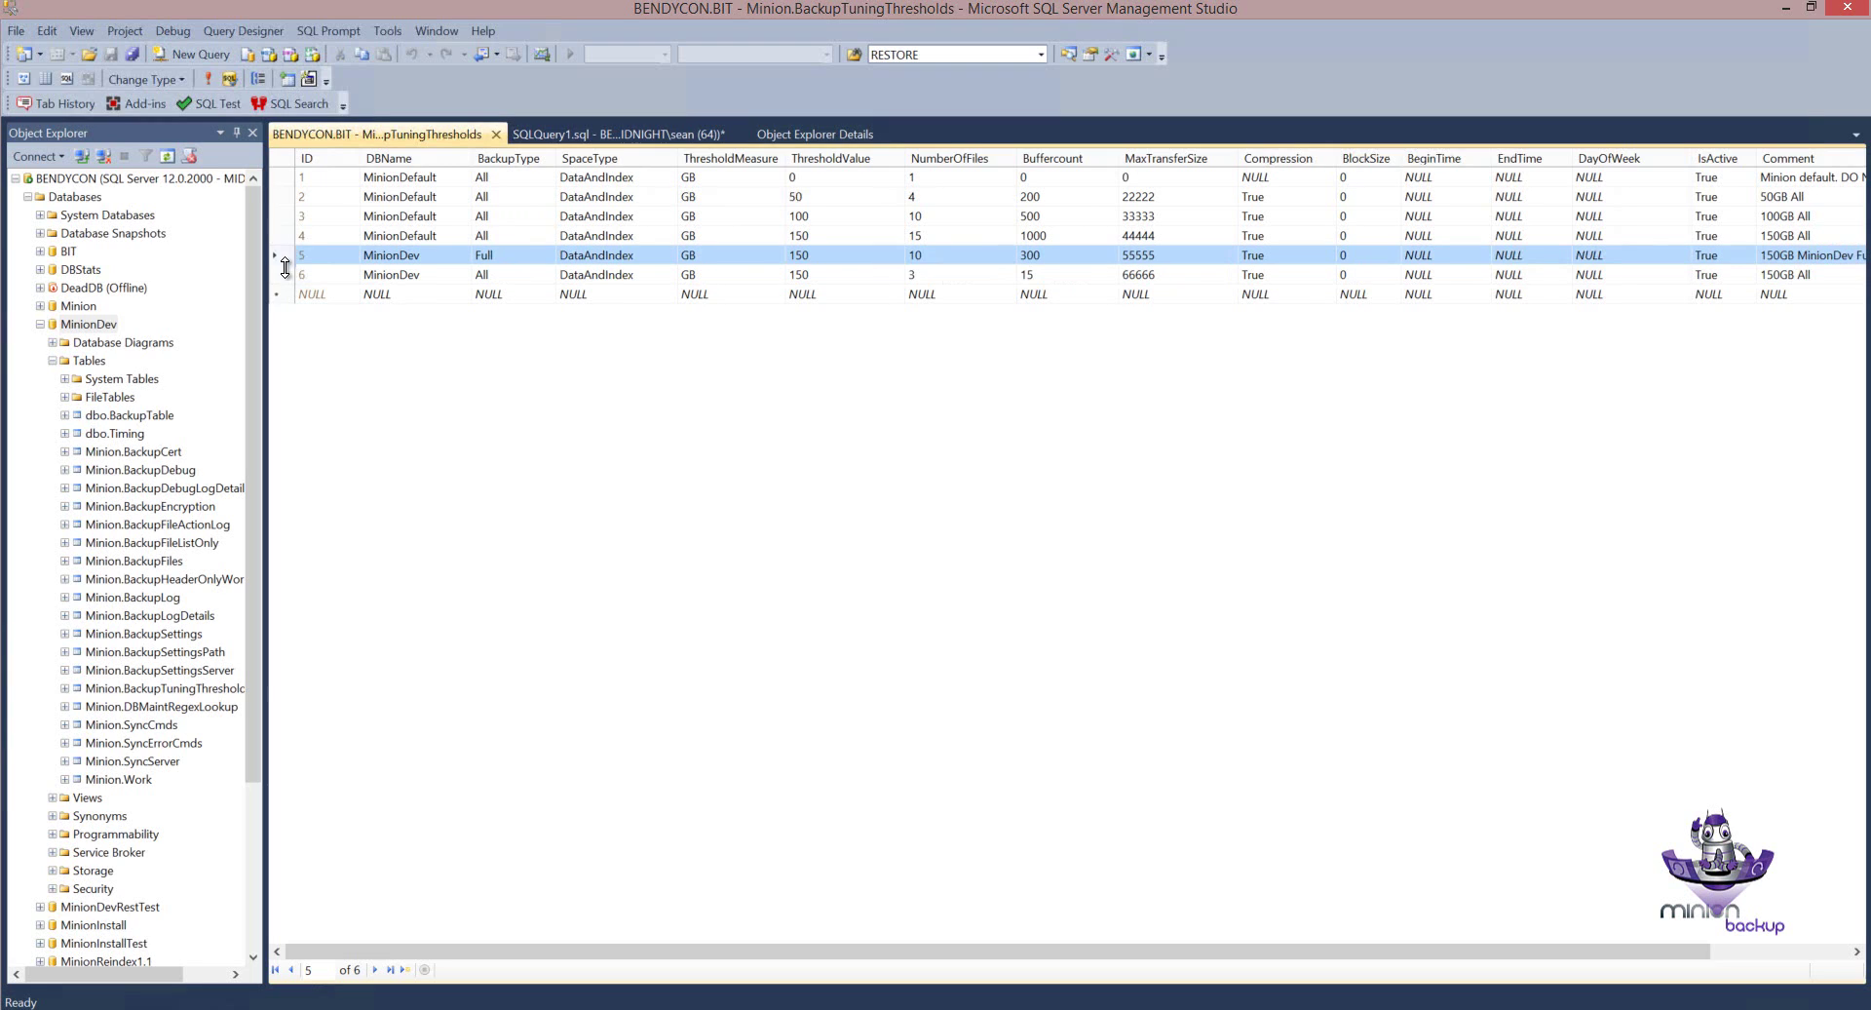
Duplicate the MinionDev All threshold row as a new row, set the copy's ThresholdValue to 0 and save it.
click(286, 276)
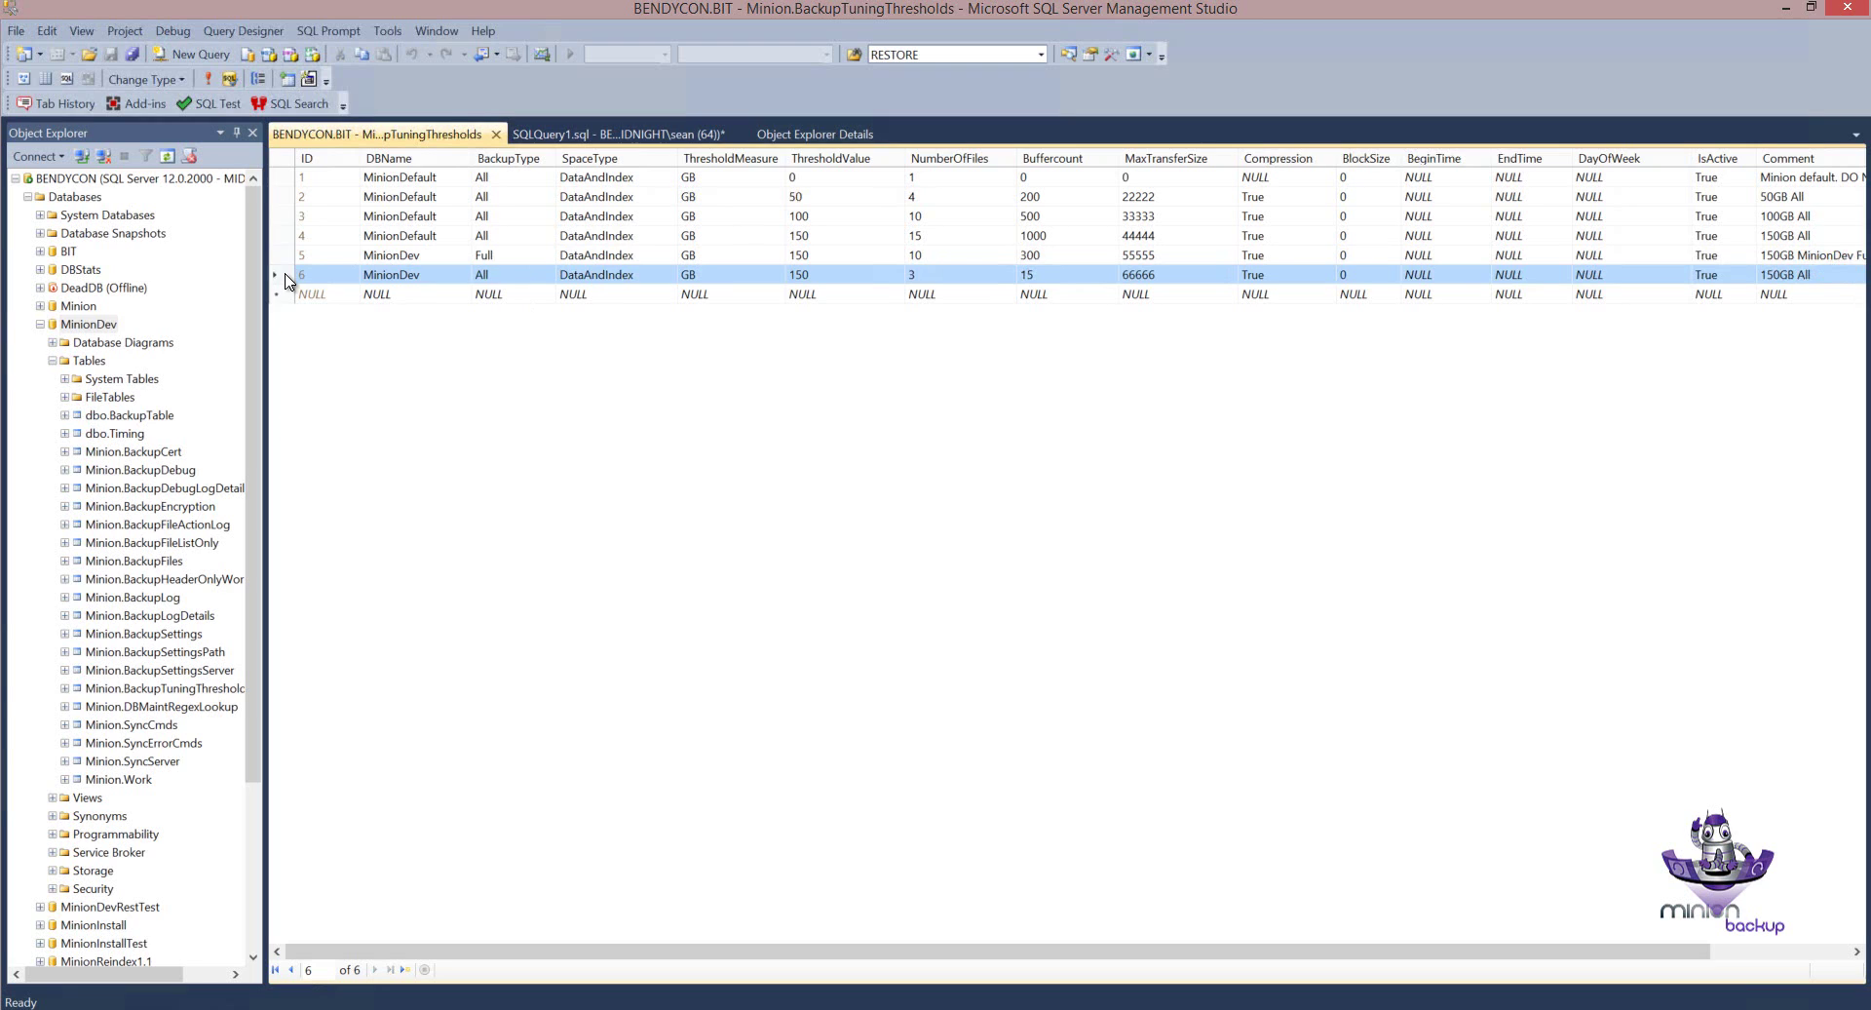
right_click(287, 276)
click(325, 334)
click(287, 295)
right_click(288, 294)
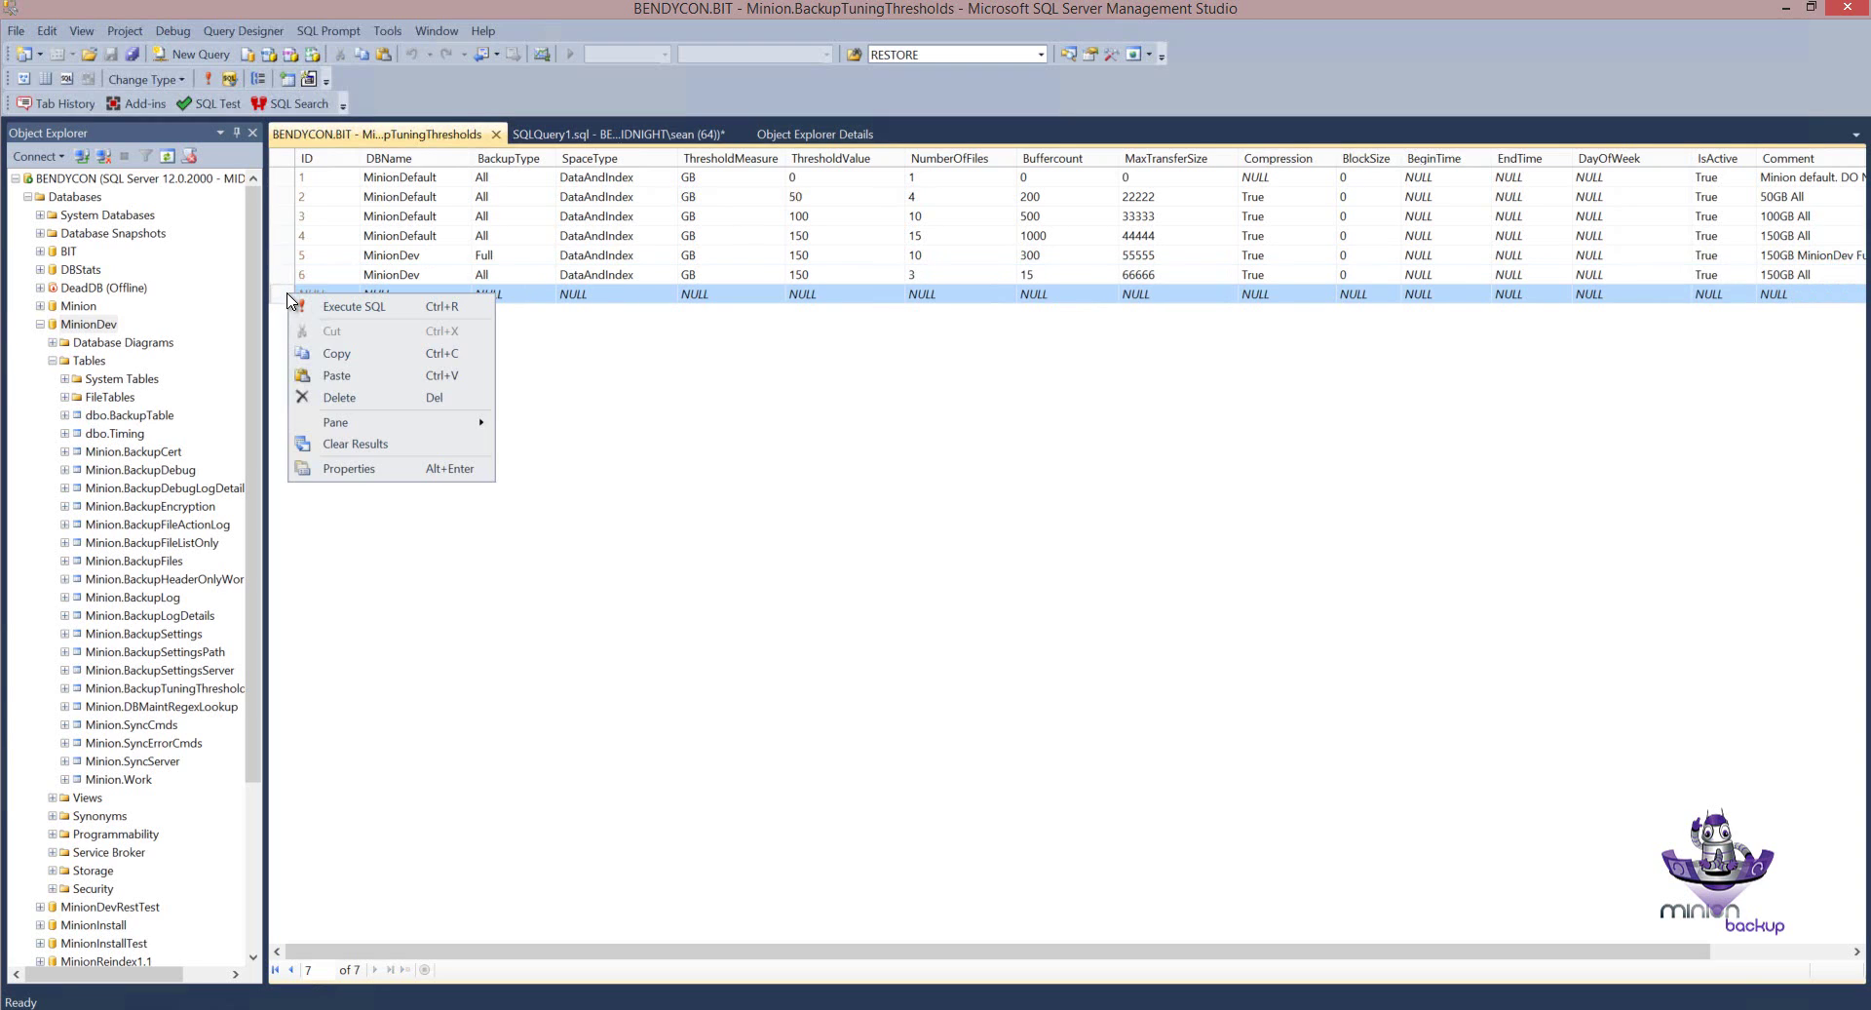
click(336, 378)
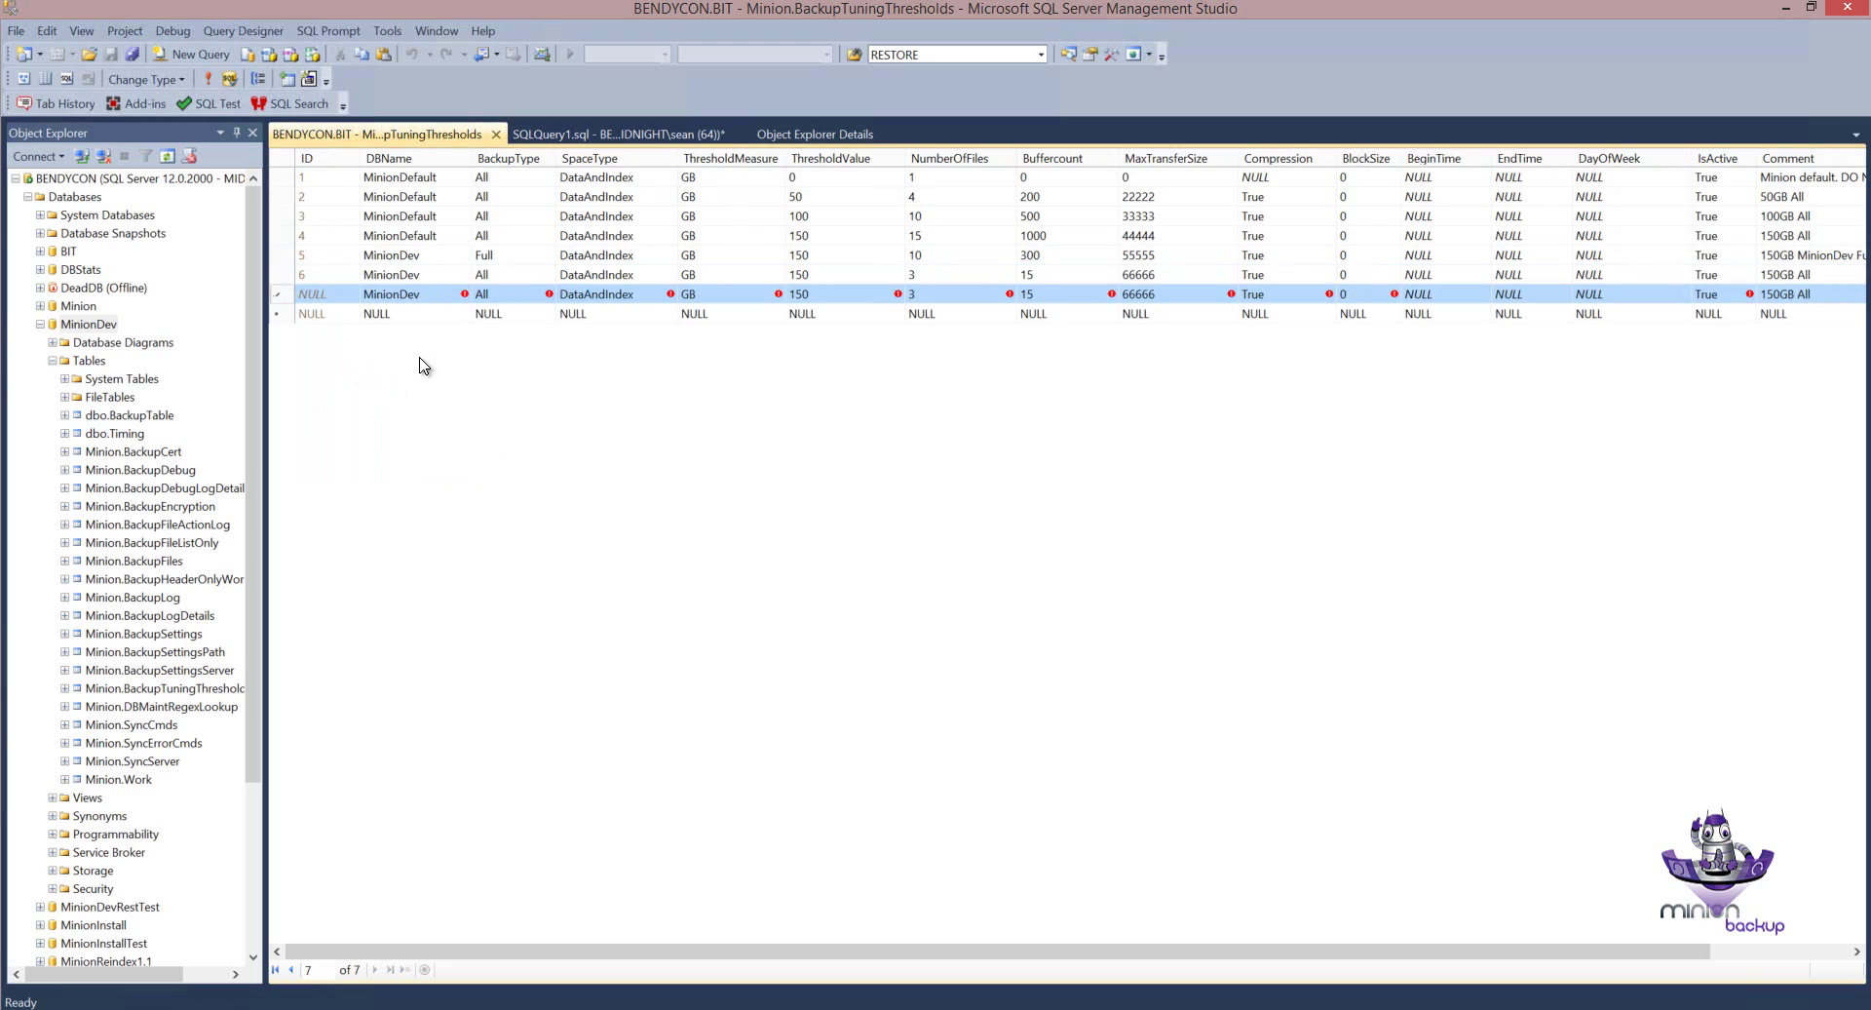
click(810, 297)
text(0)
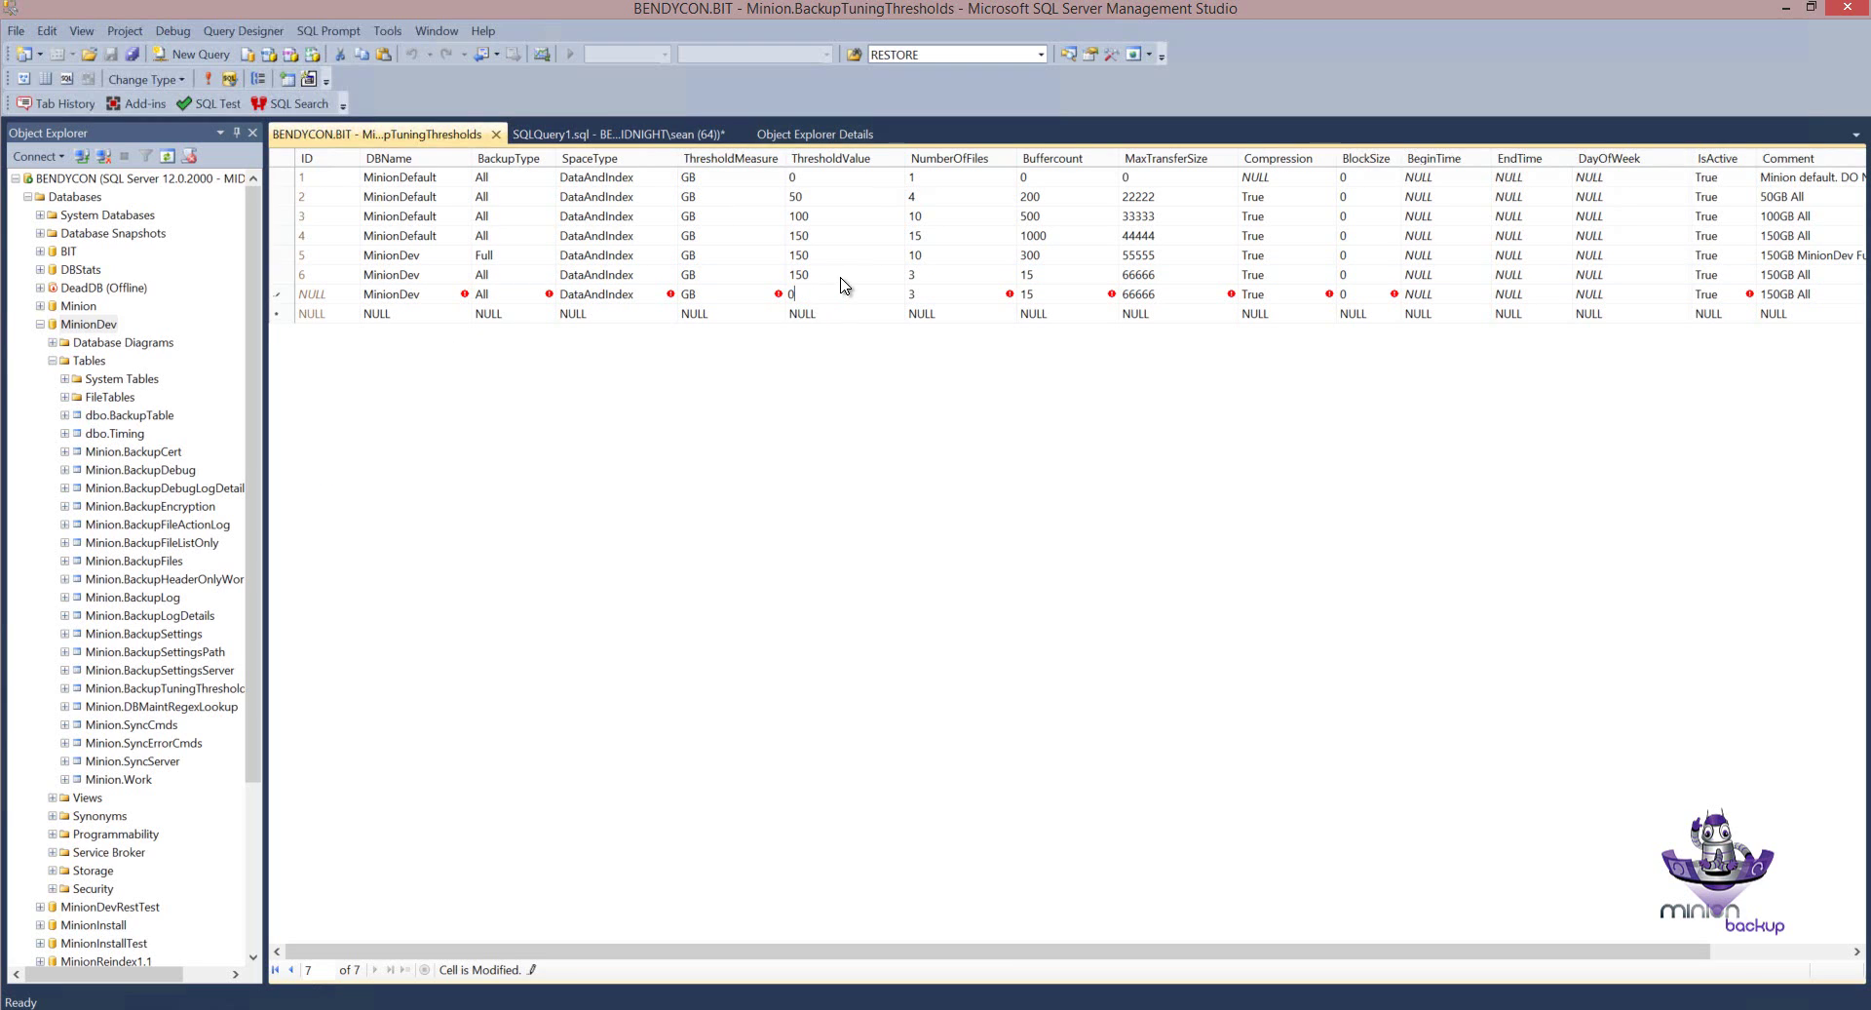
key(Return)
Compare the two MinionDev All rows and the first MinionDefault row by threshold value.
click(289, 274)
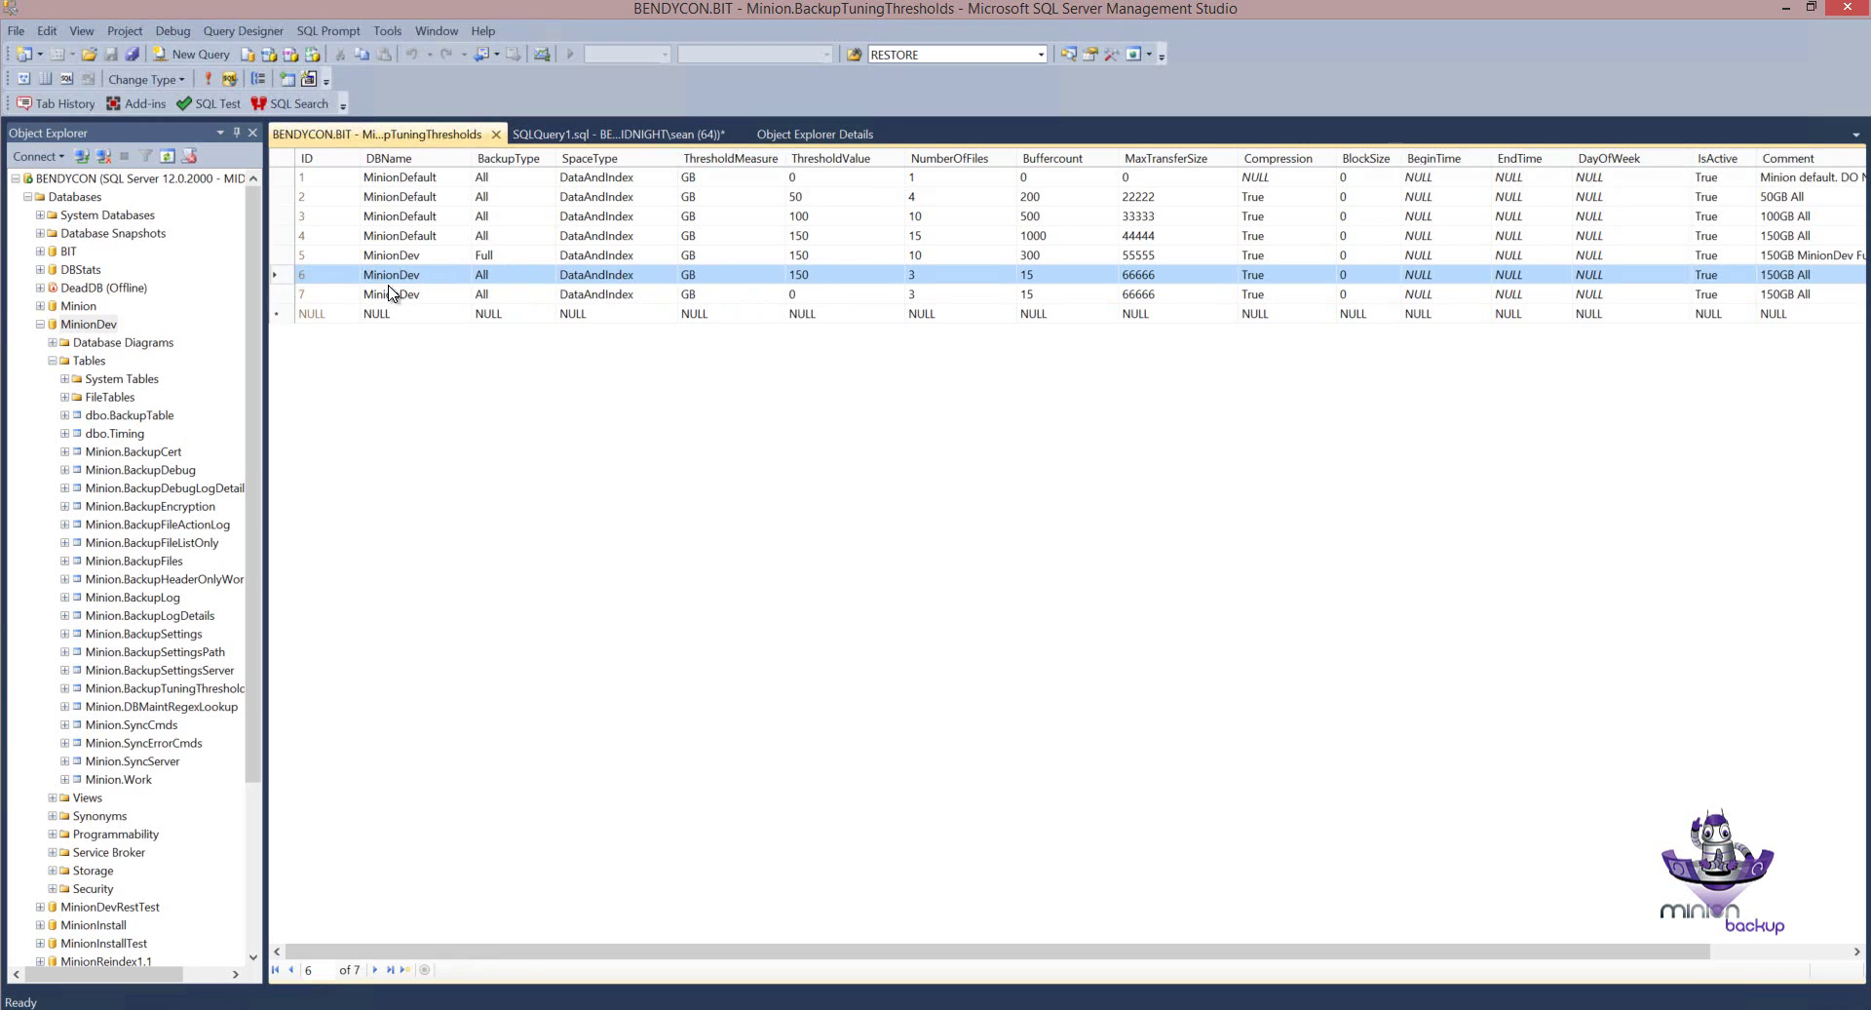
click(281, 295)
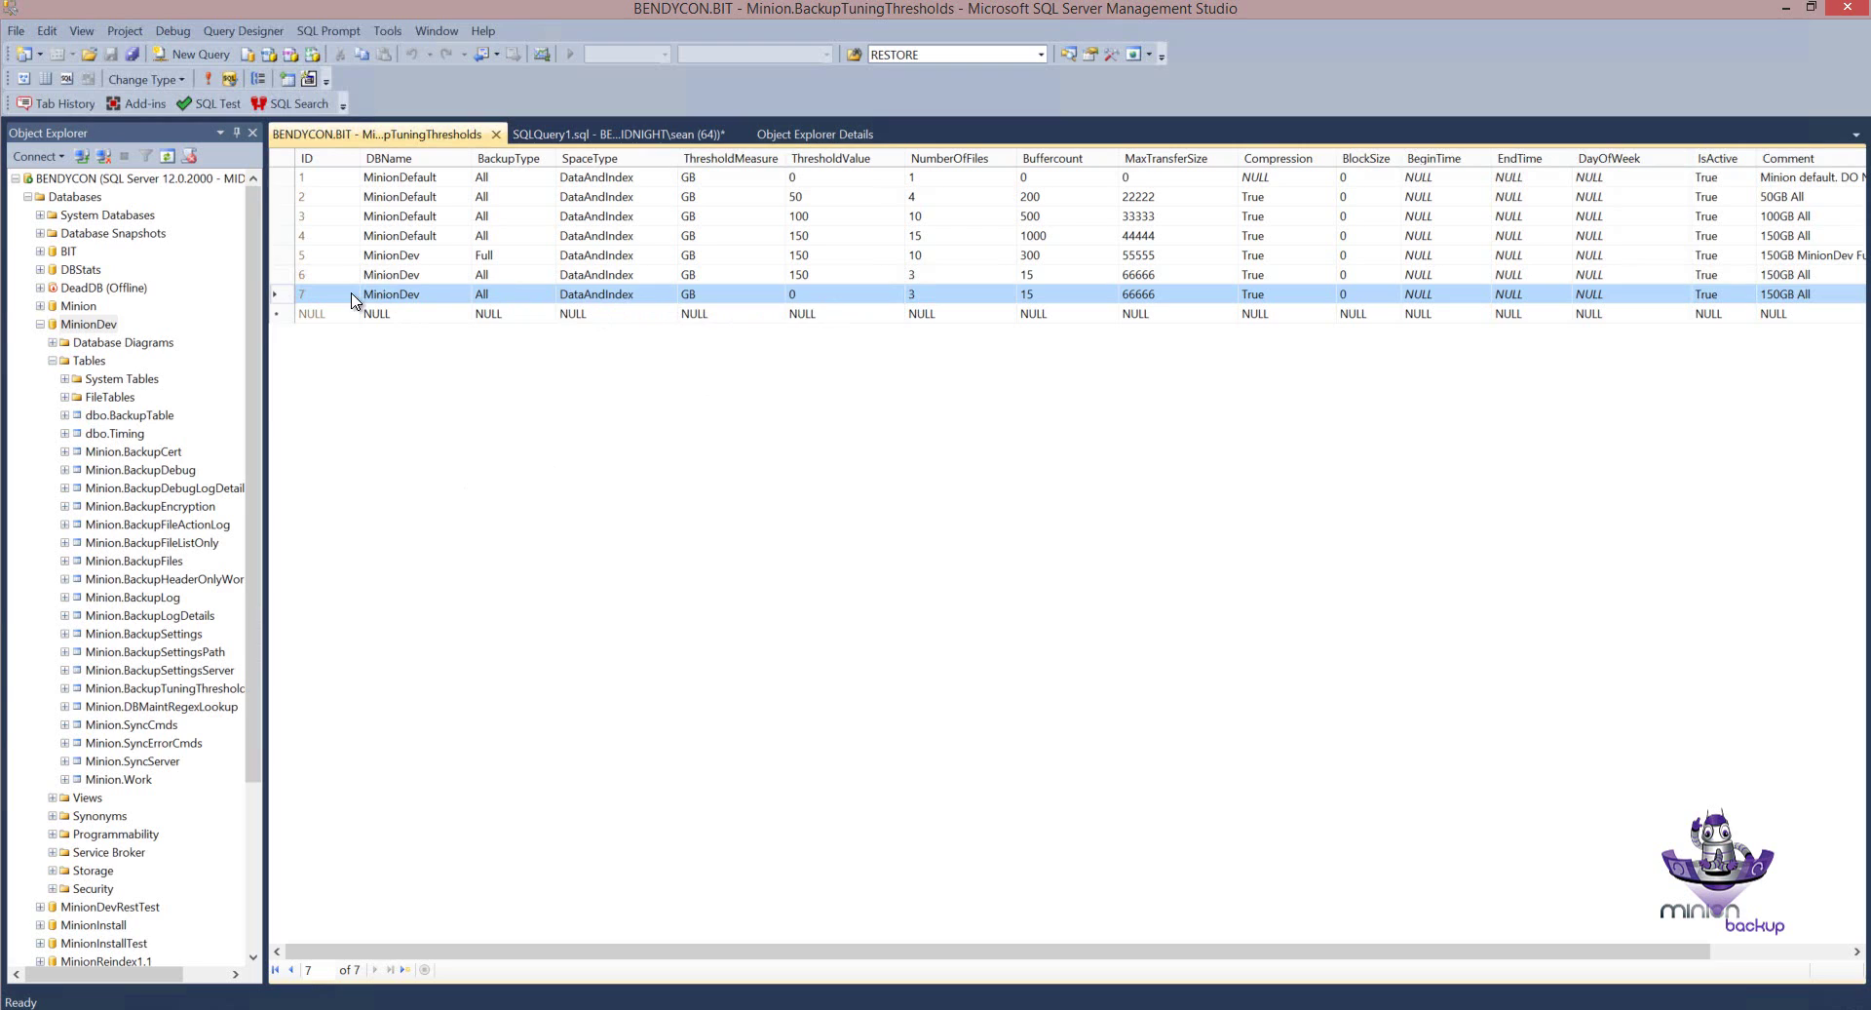
click(291, 180)
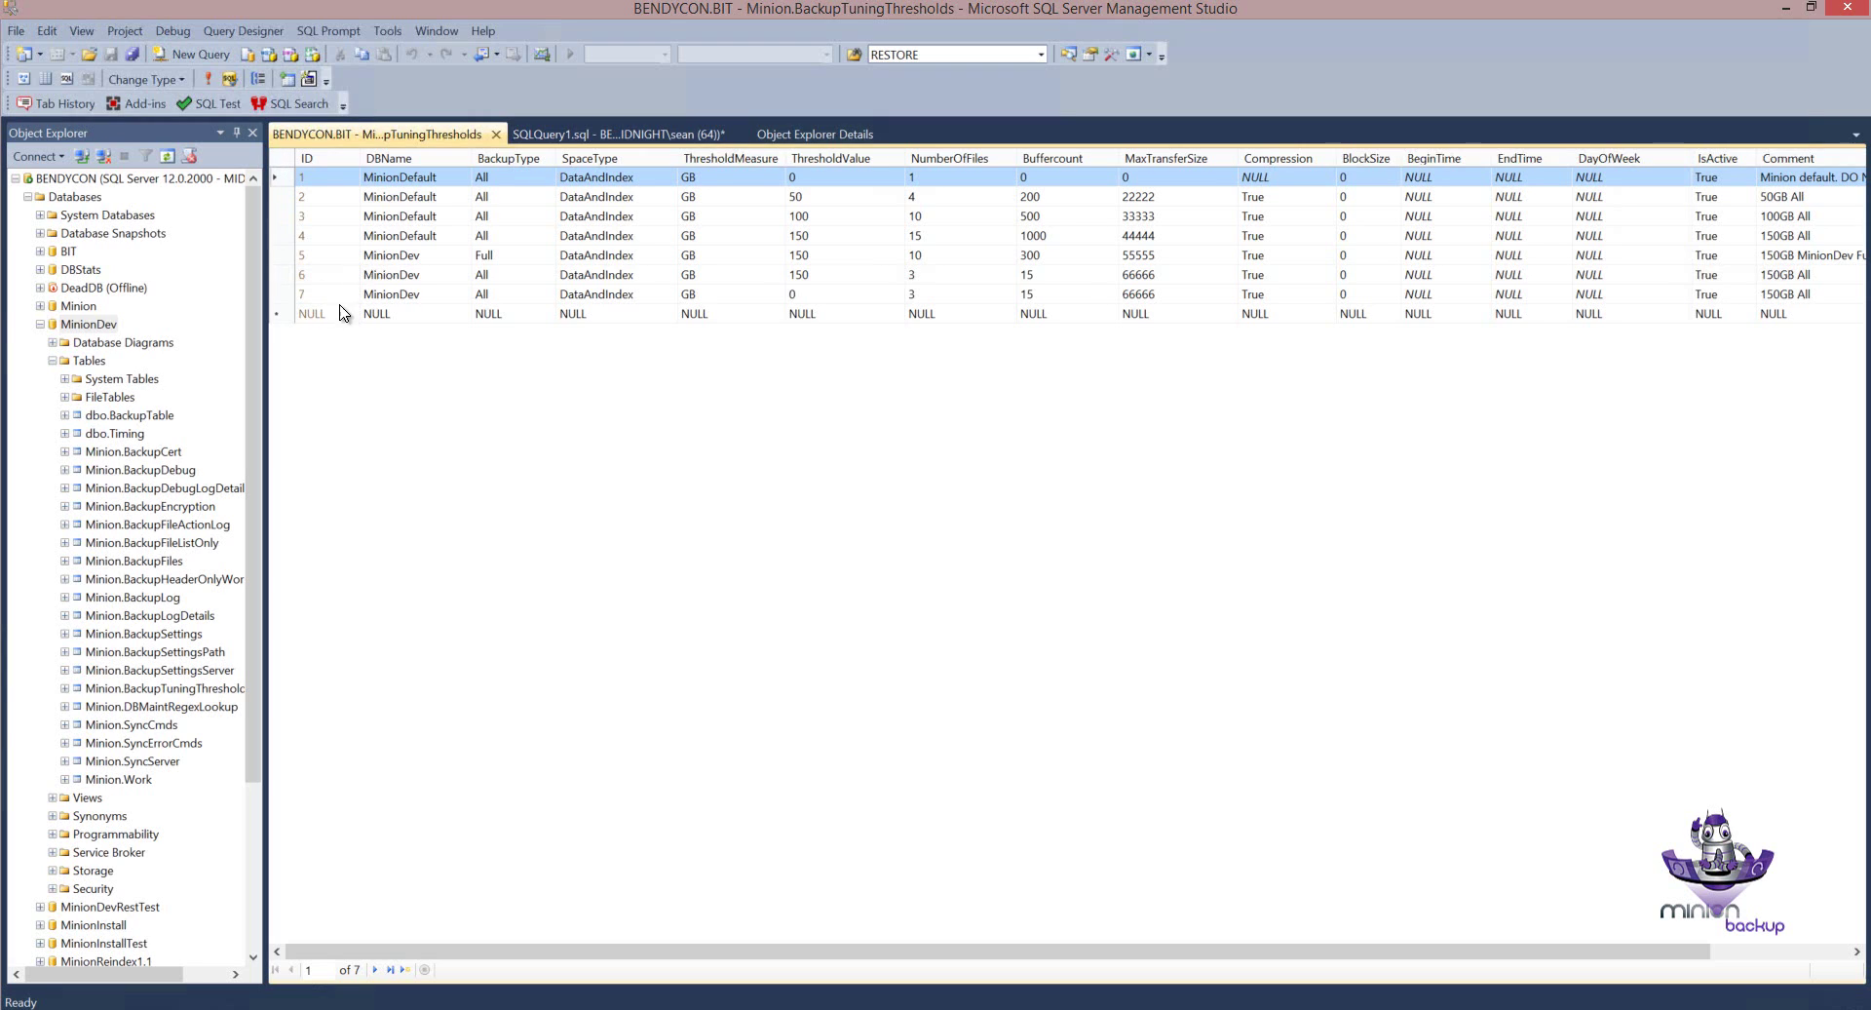
click(290, 296)
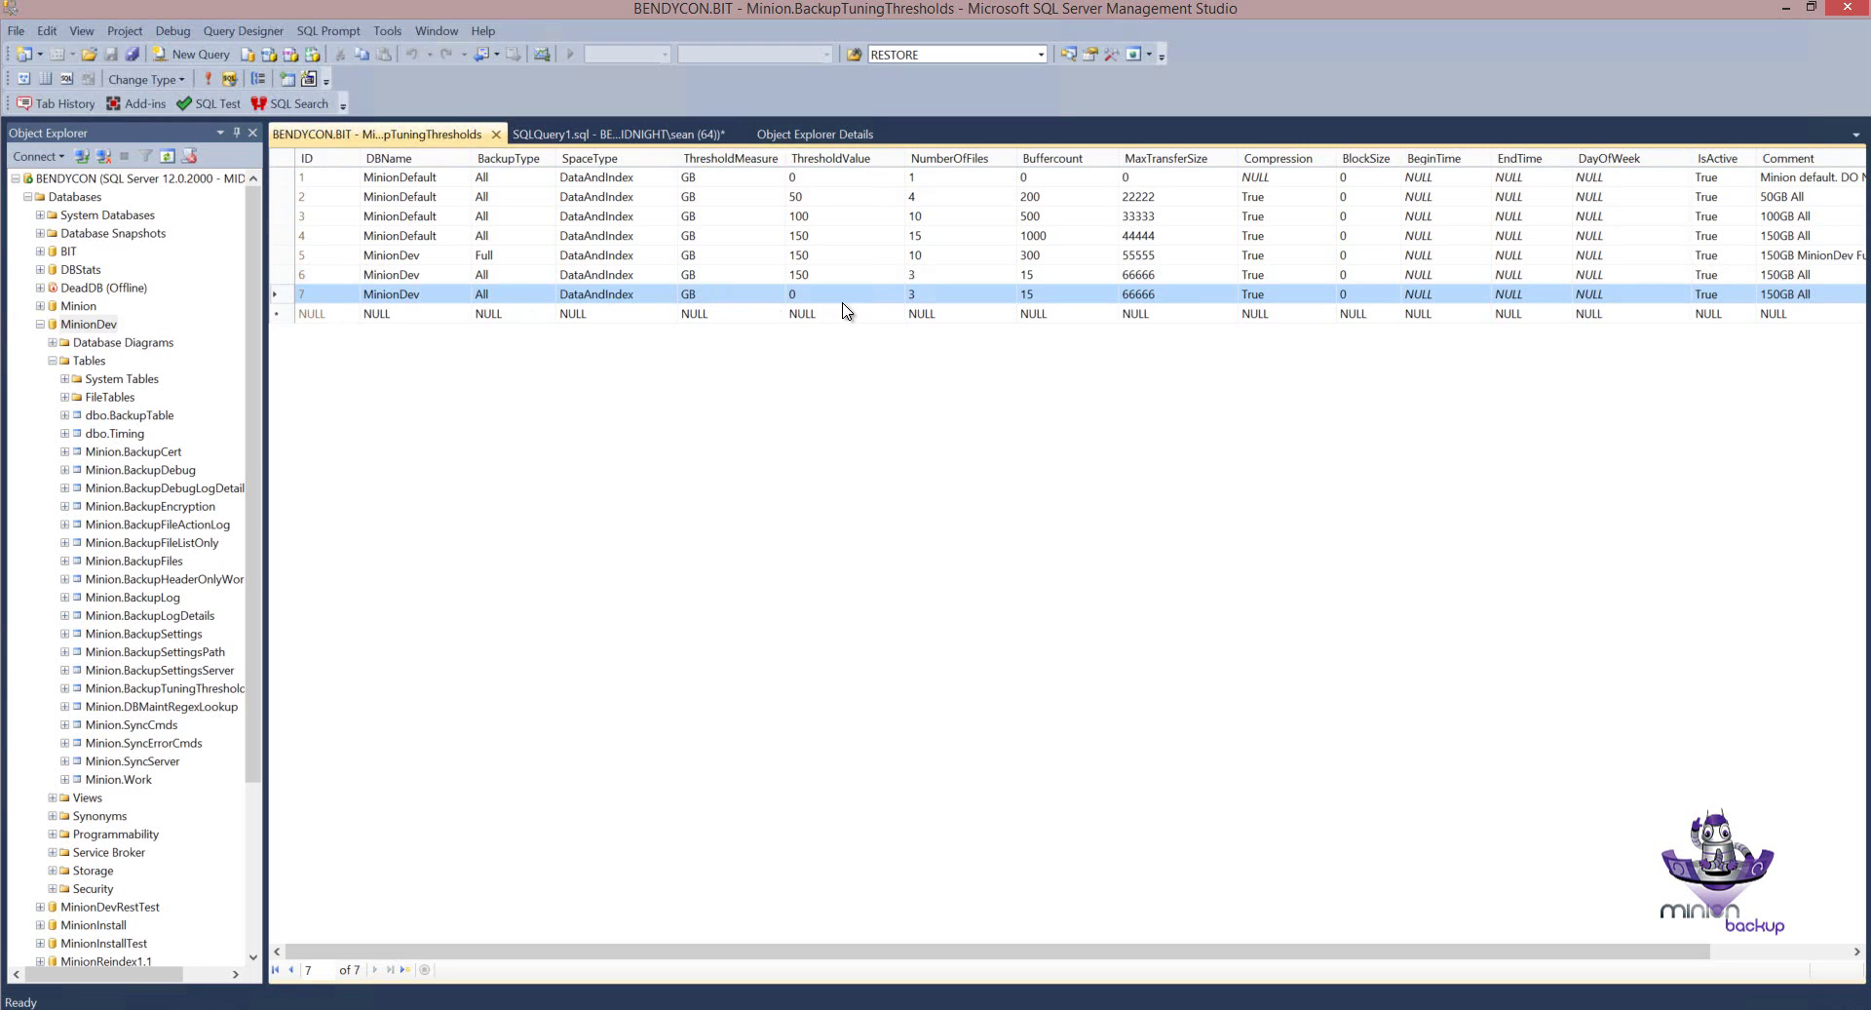
click(286, 179)
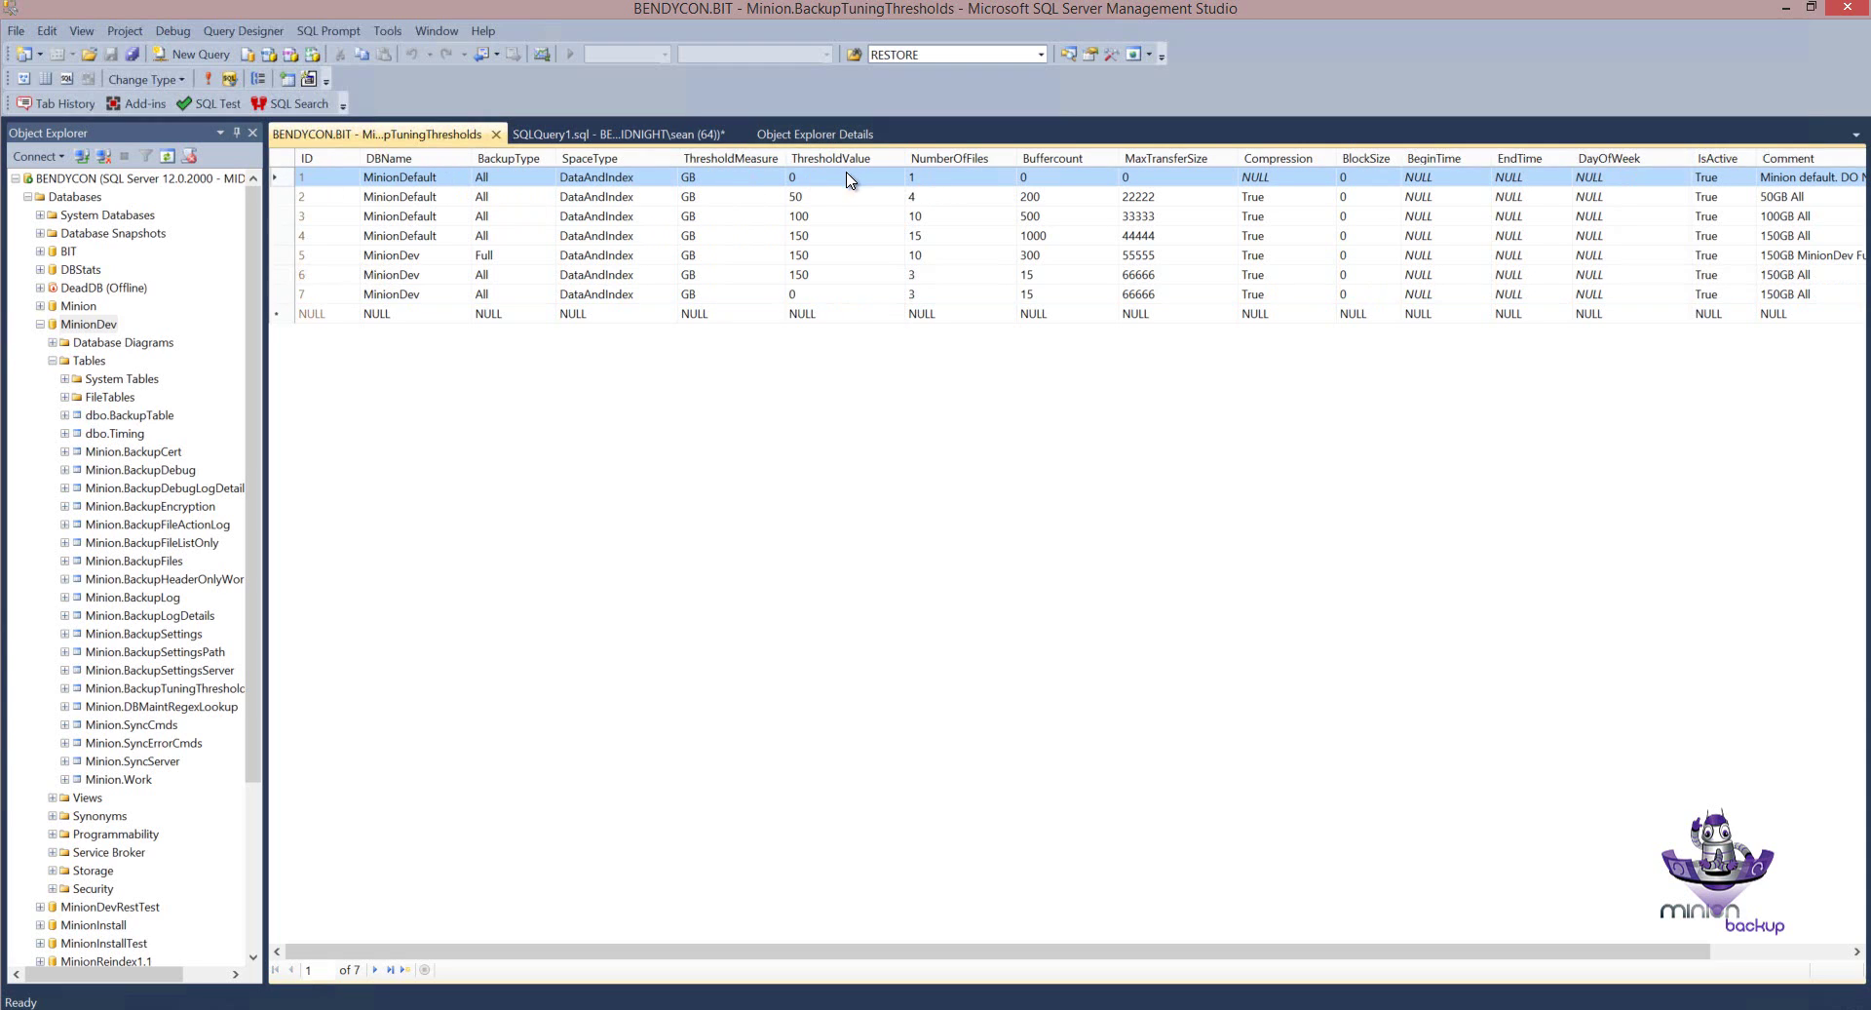
Examine the zero-threshold MinionDev row's backup type and ThresholdValue against the MinionDev Full row and the lower MinionDefault thresholds.
click(807, 196)
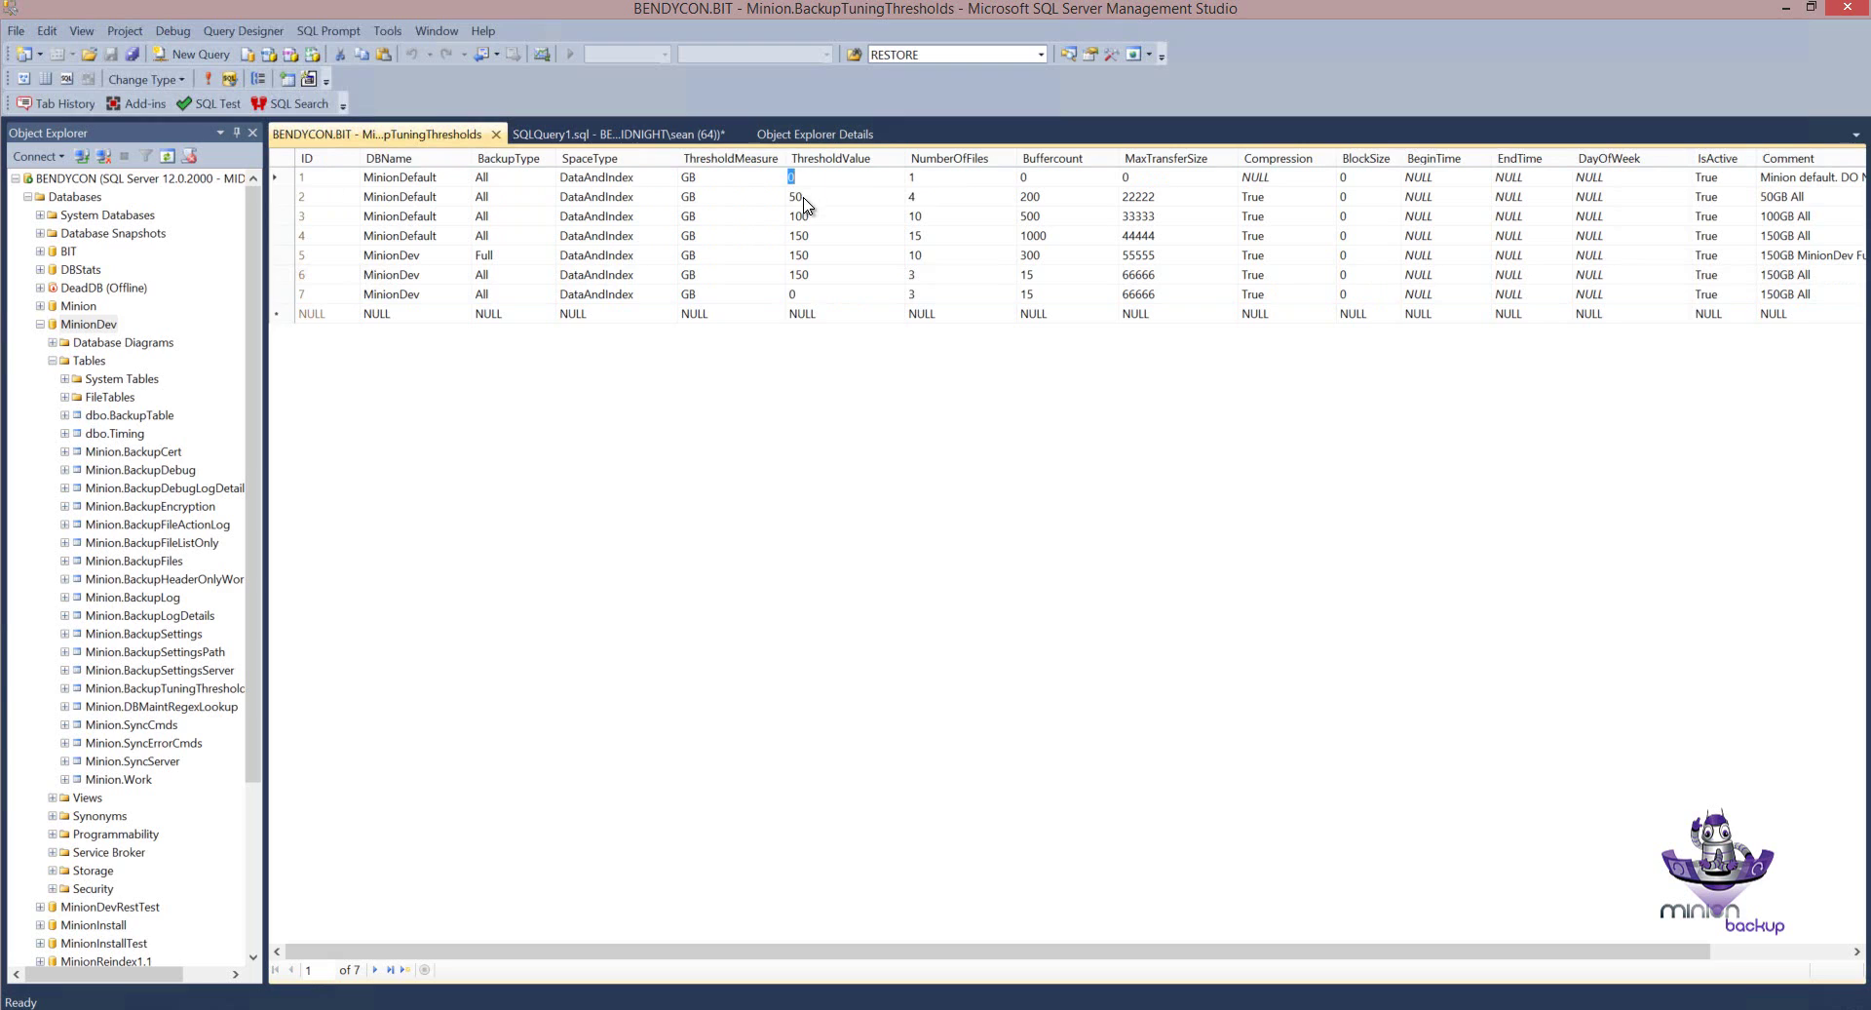
click(823, 256)
click(276, 294)
click(807, 295)
click(725, 297)
click(283, 258)
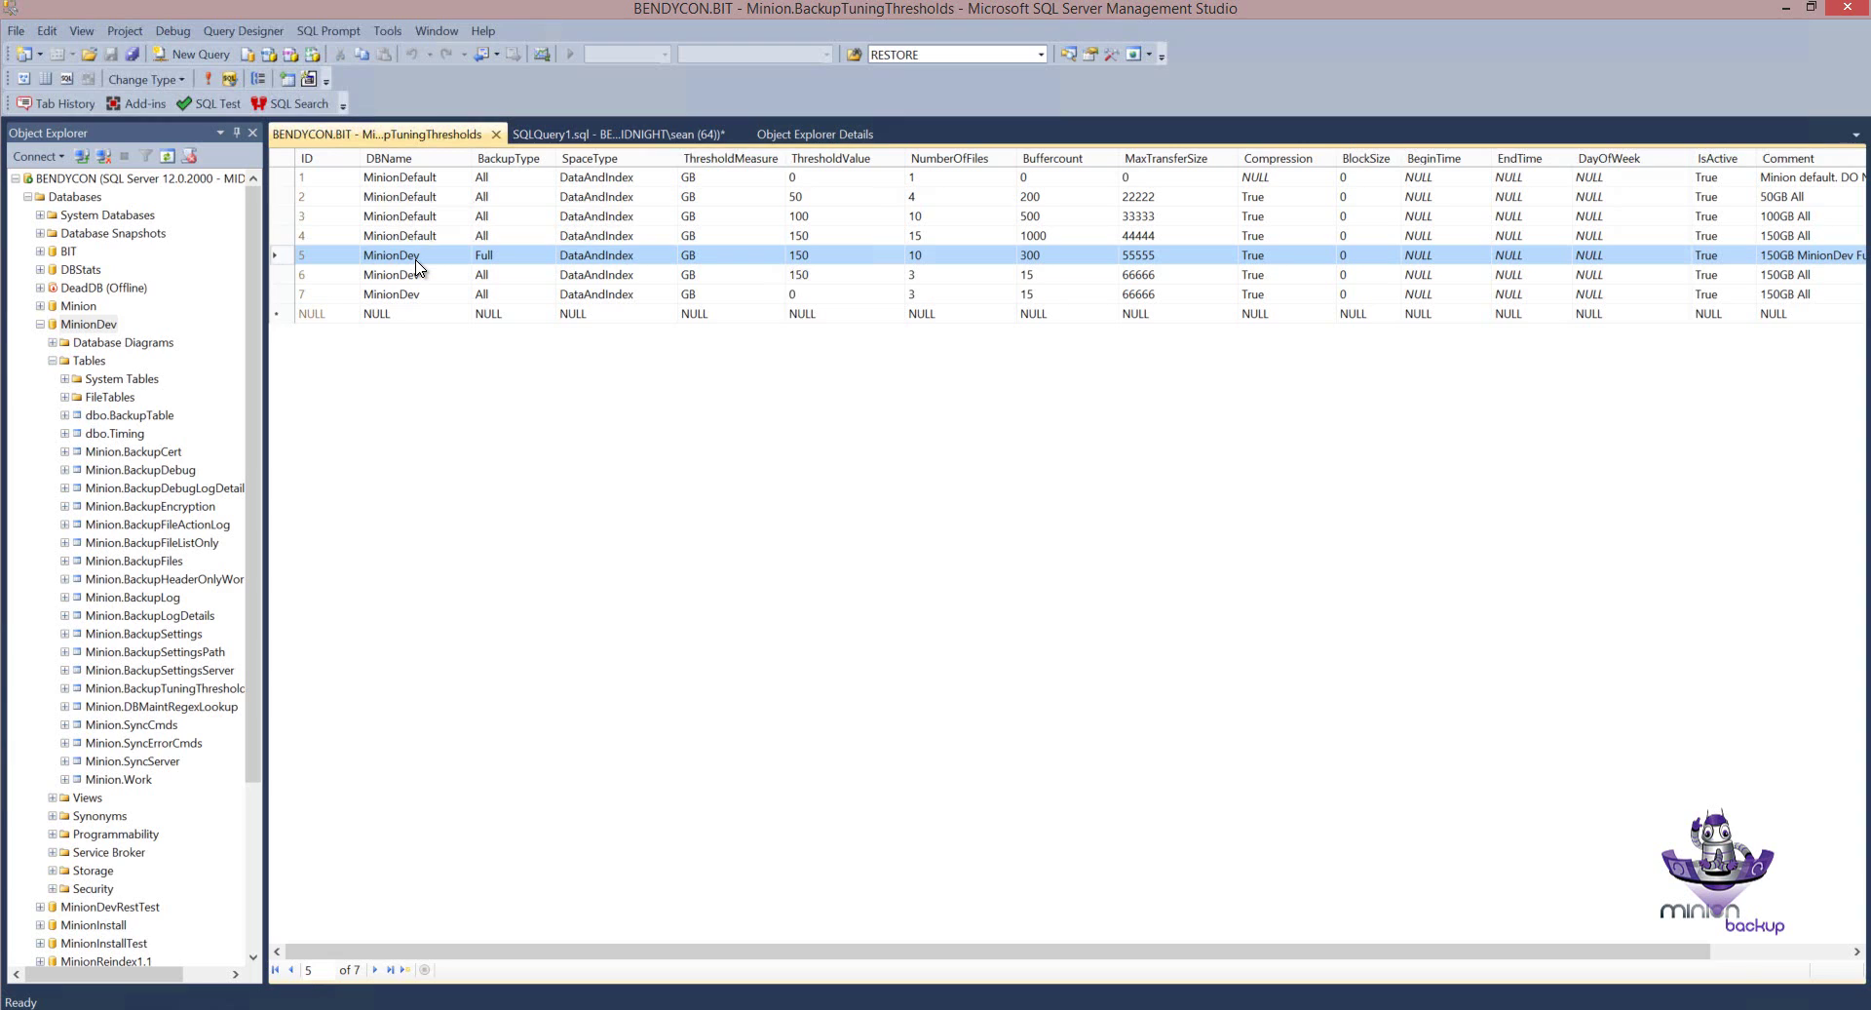
click(275, 294)
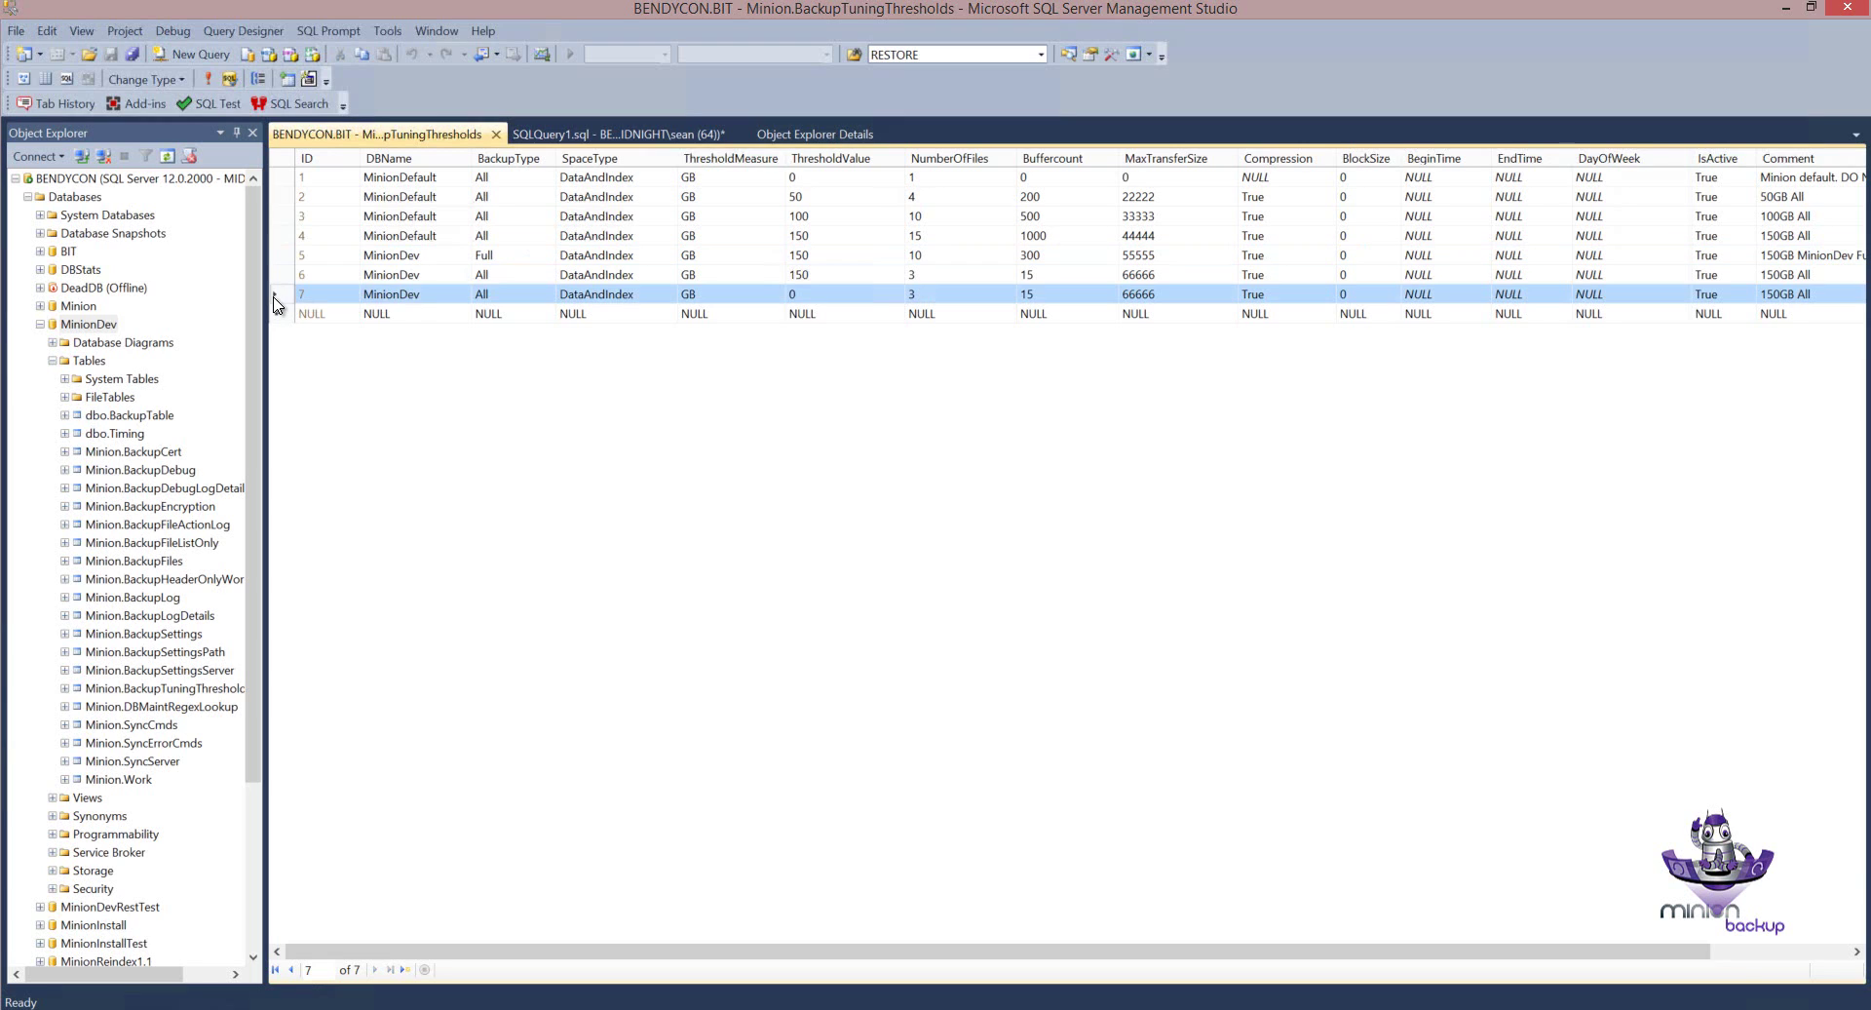
click(482, 298)
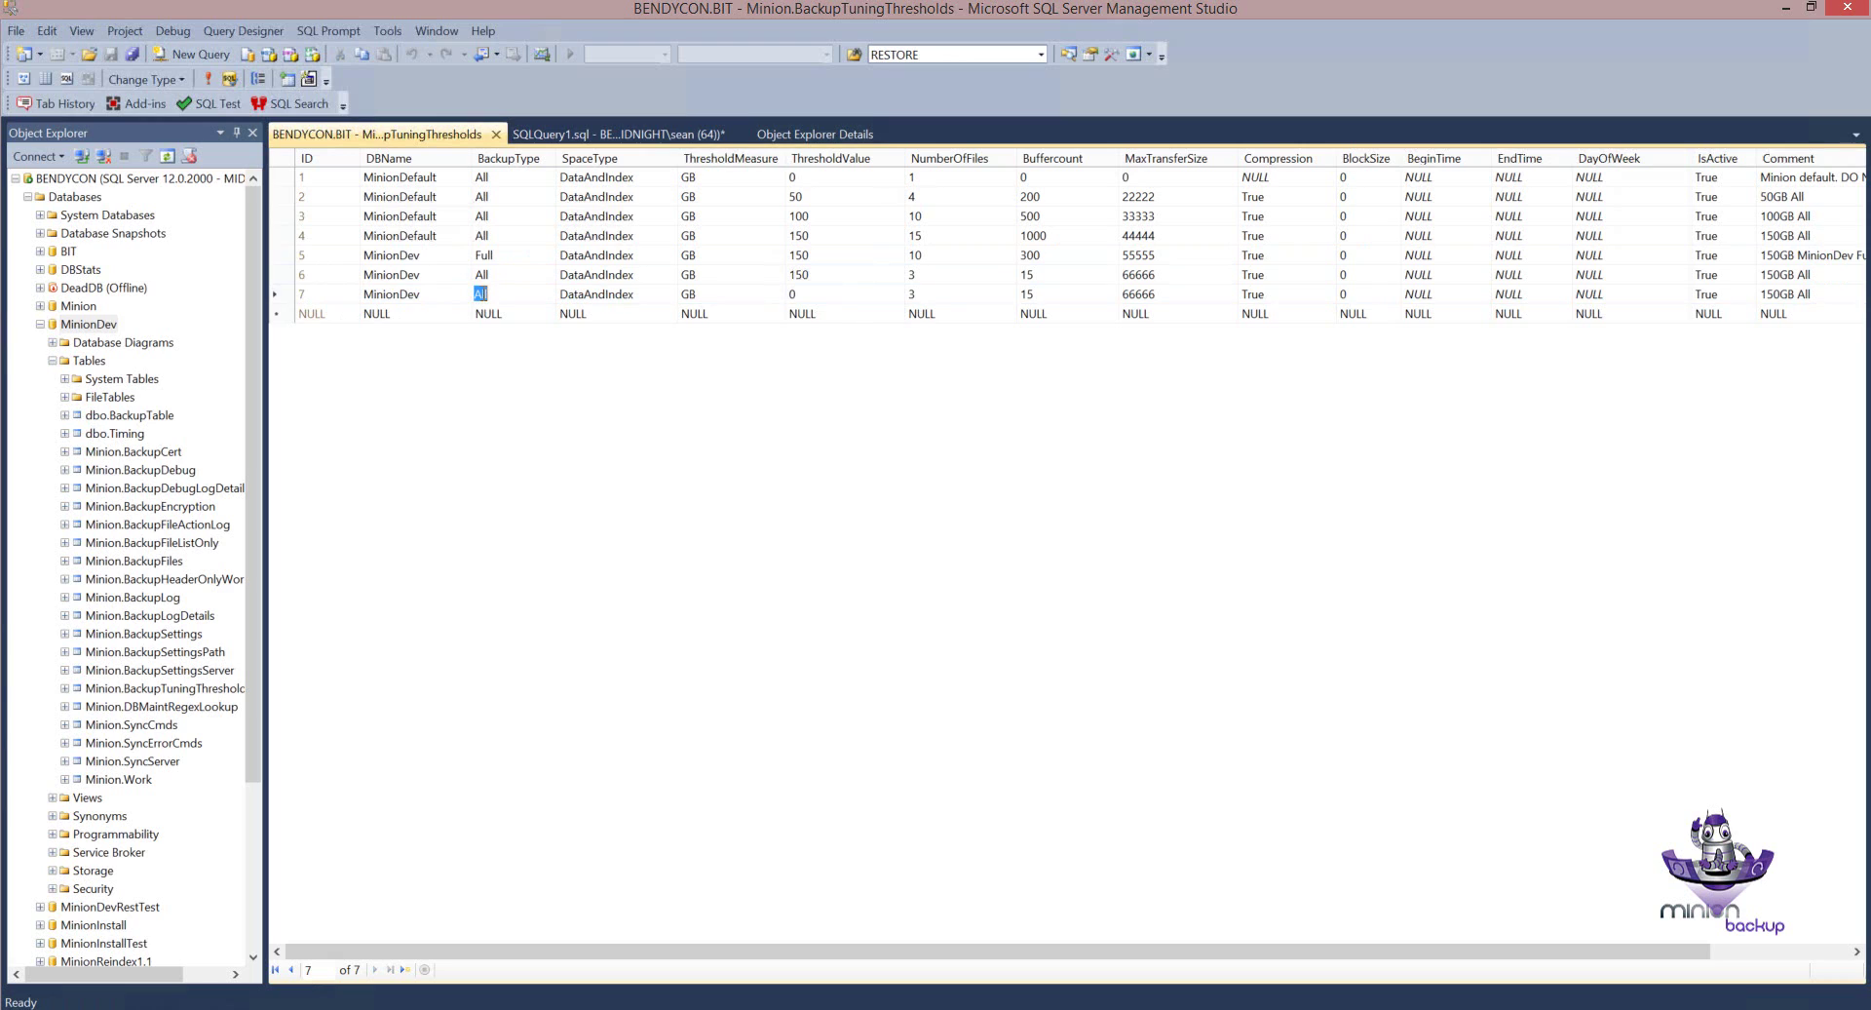
click(840, 296)
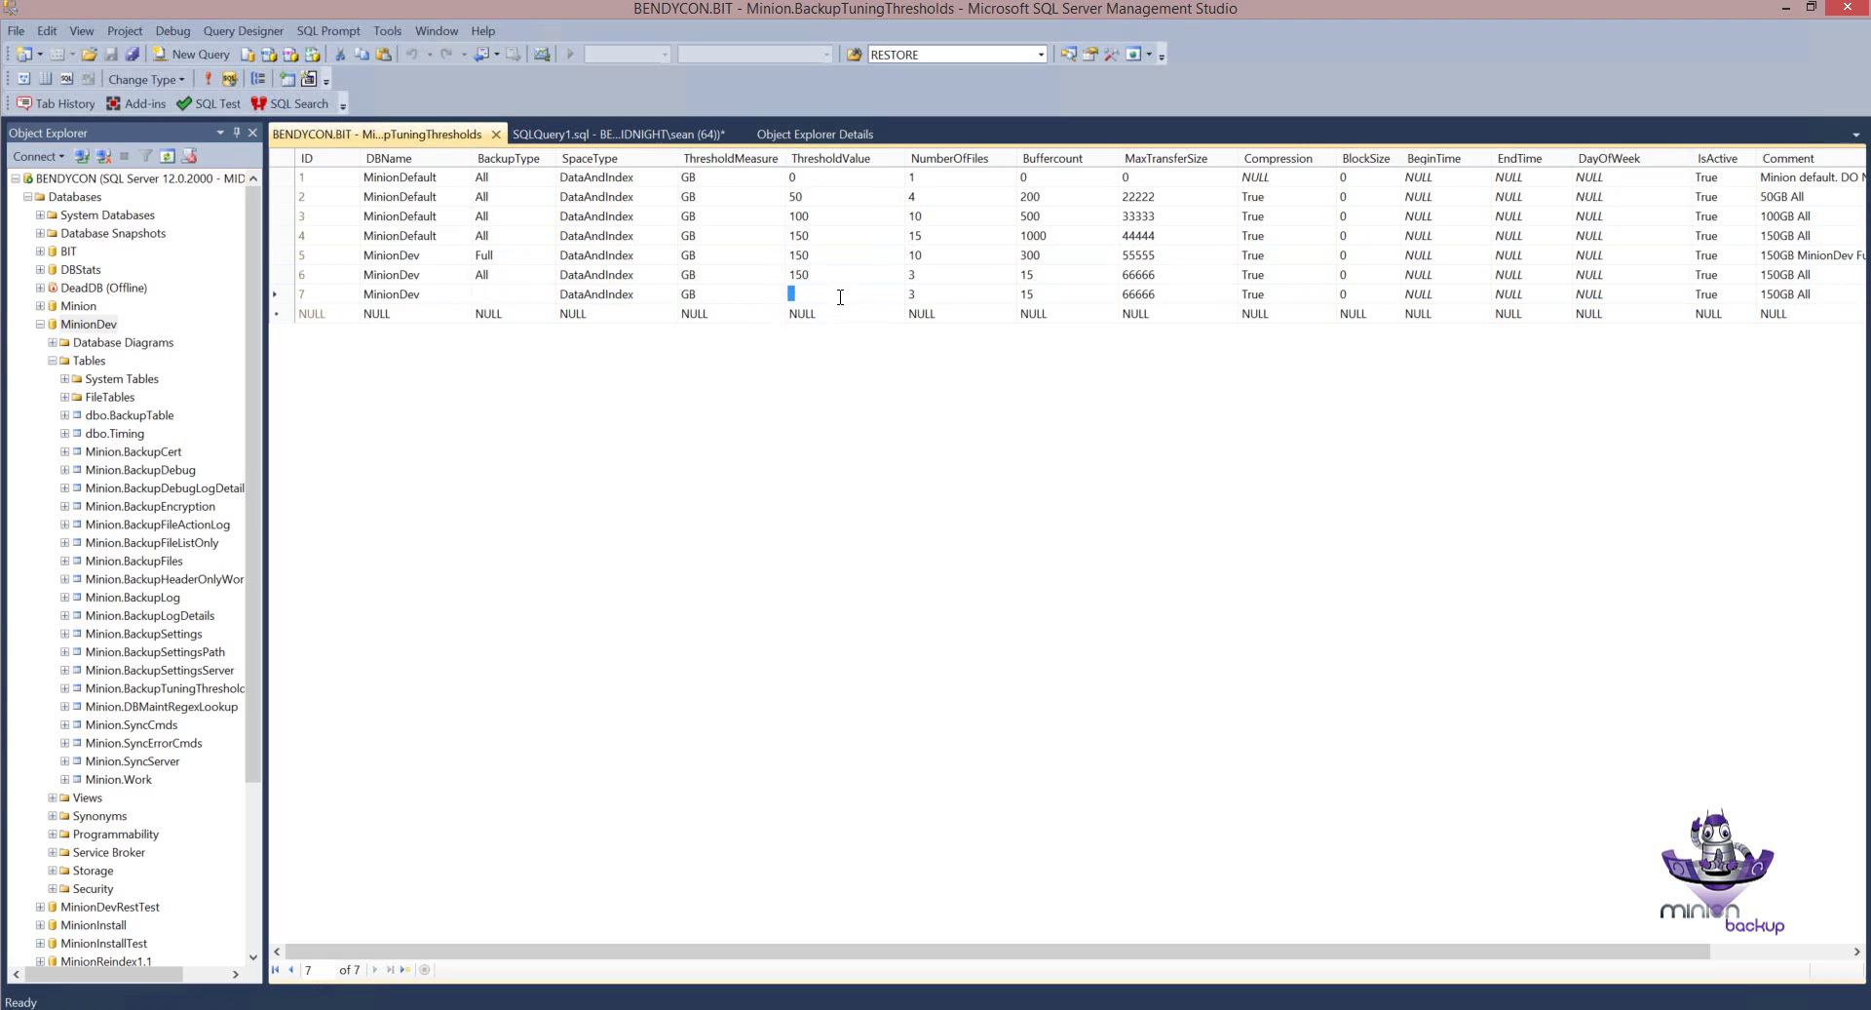
Review the MinionDev Full and All rows in turn, checking the zero-threshold row against the first MinionDefault row.
click(278, 298)
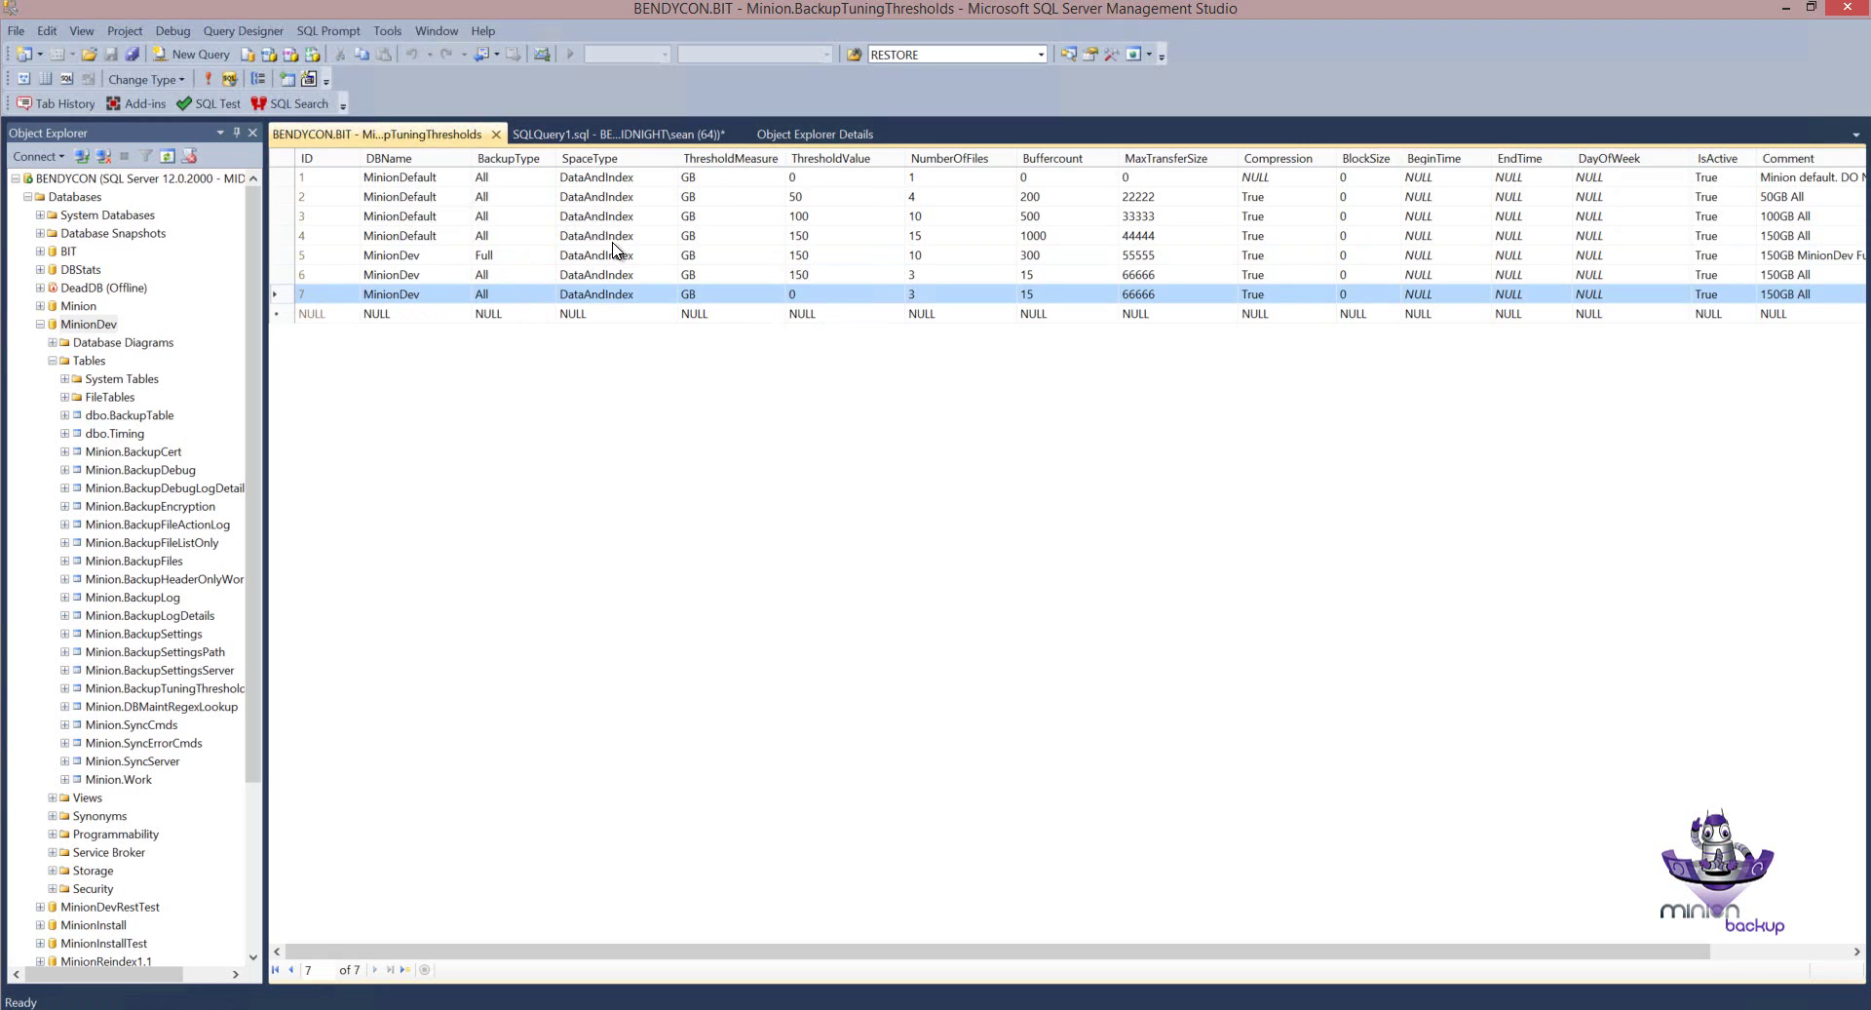
ctrl+click(281, 257)
click(281, 275)
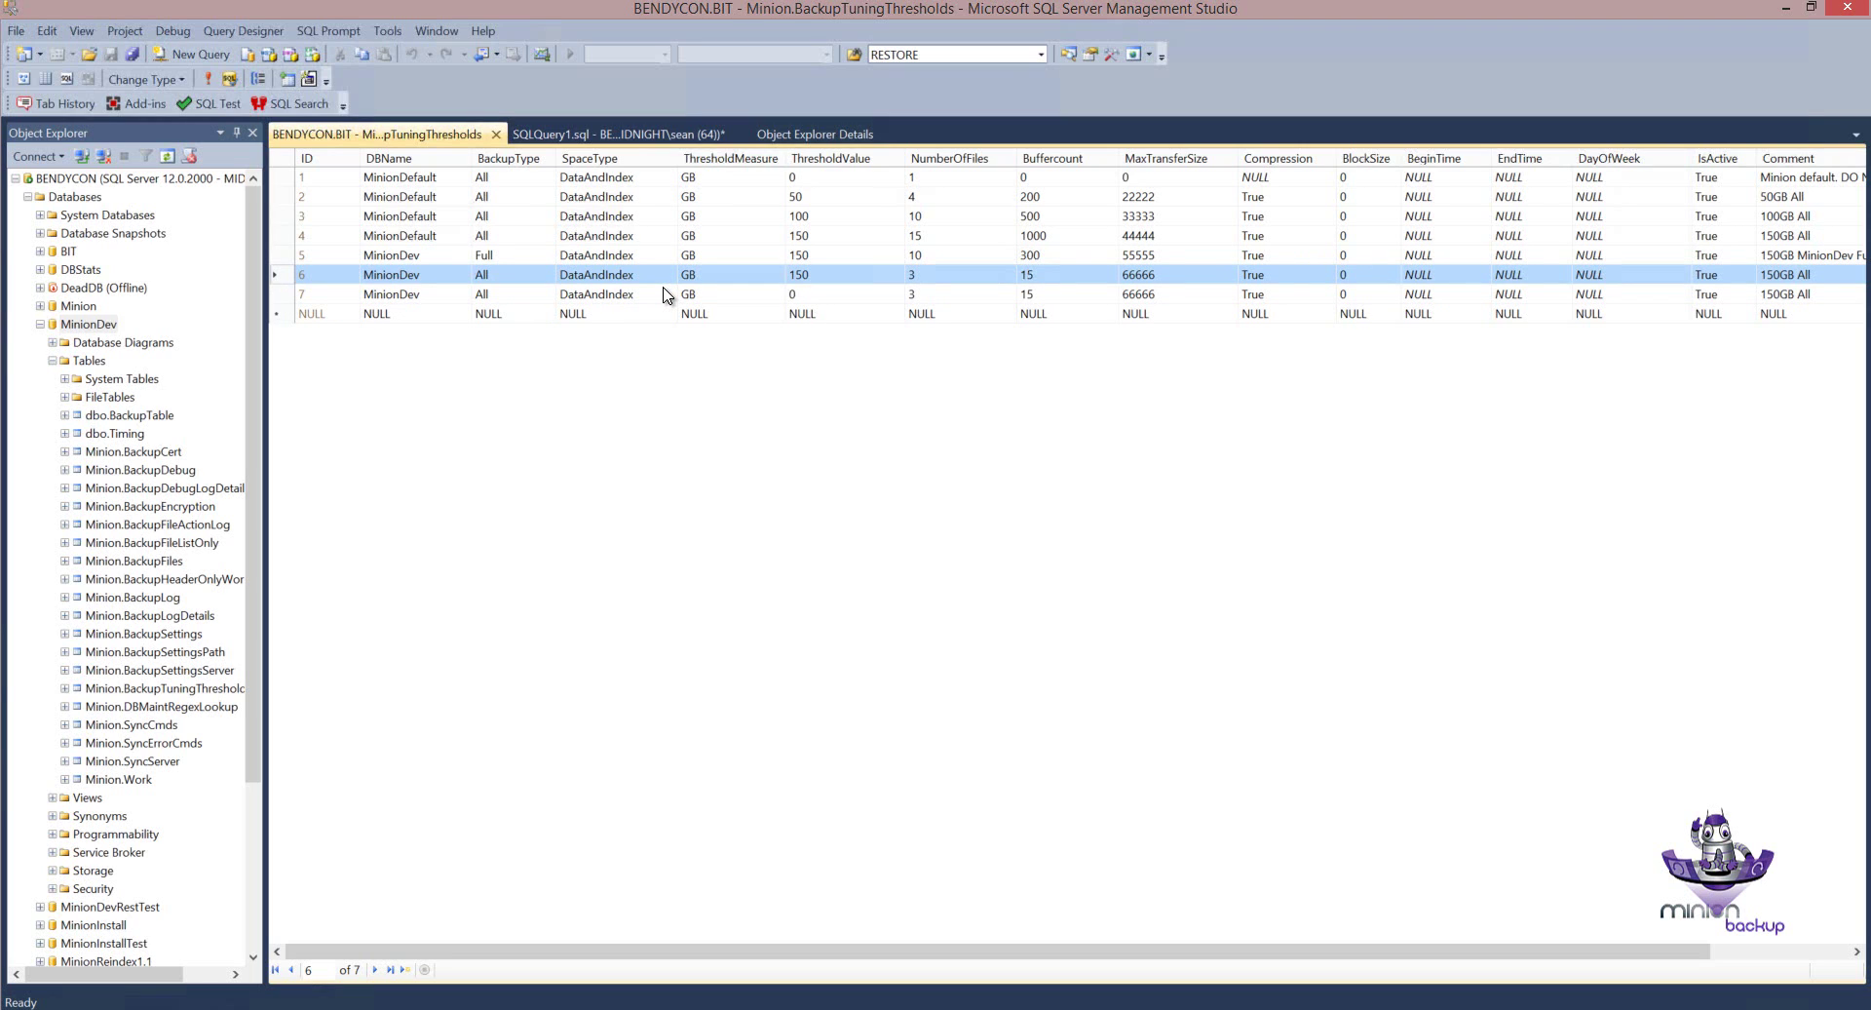
click(280, 294)
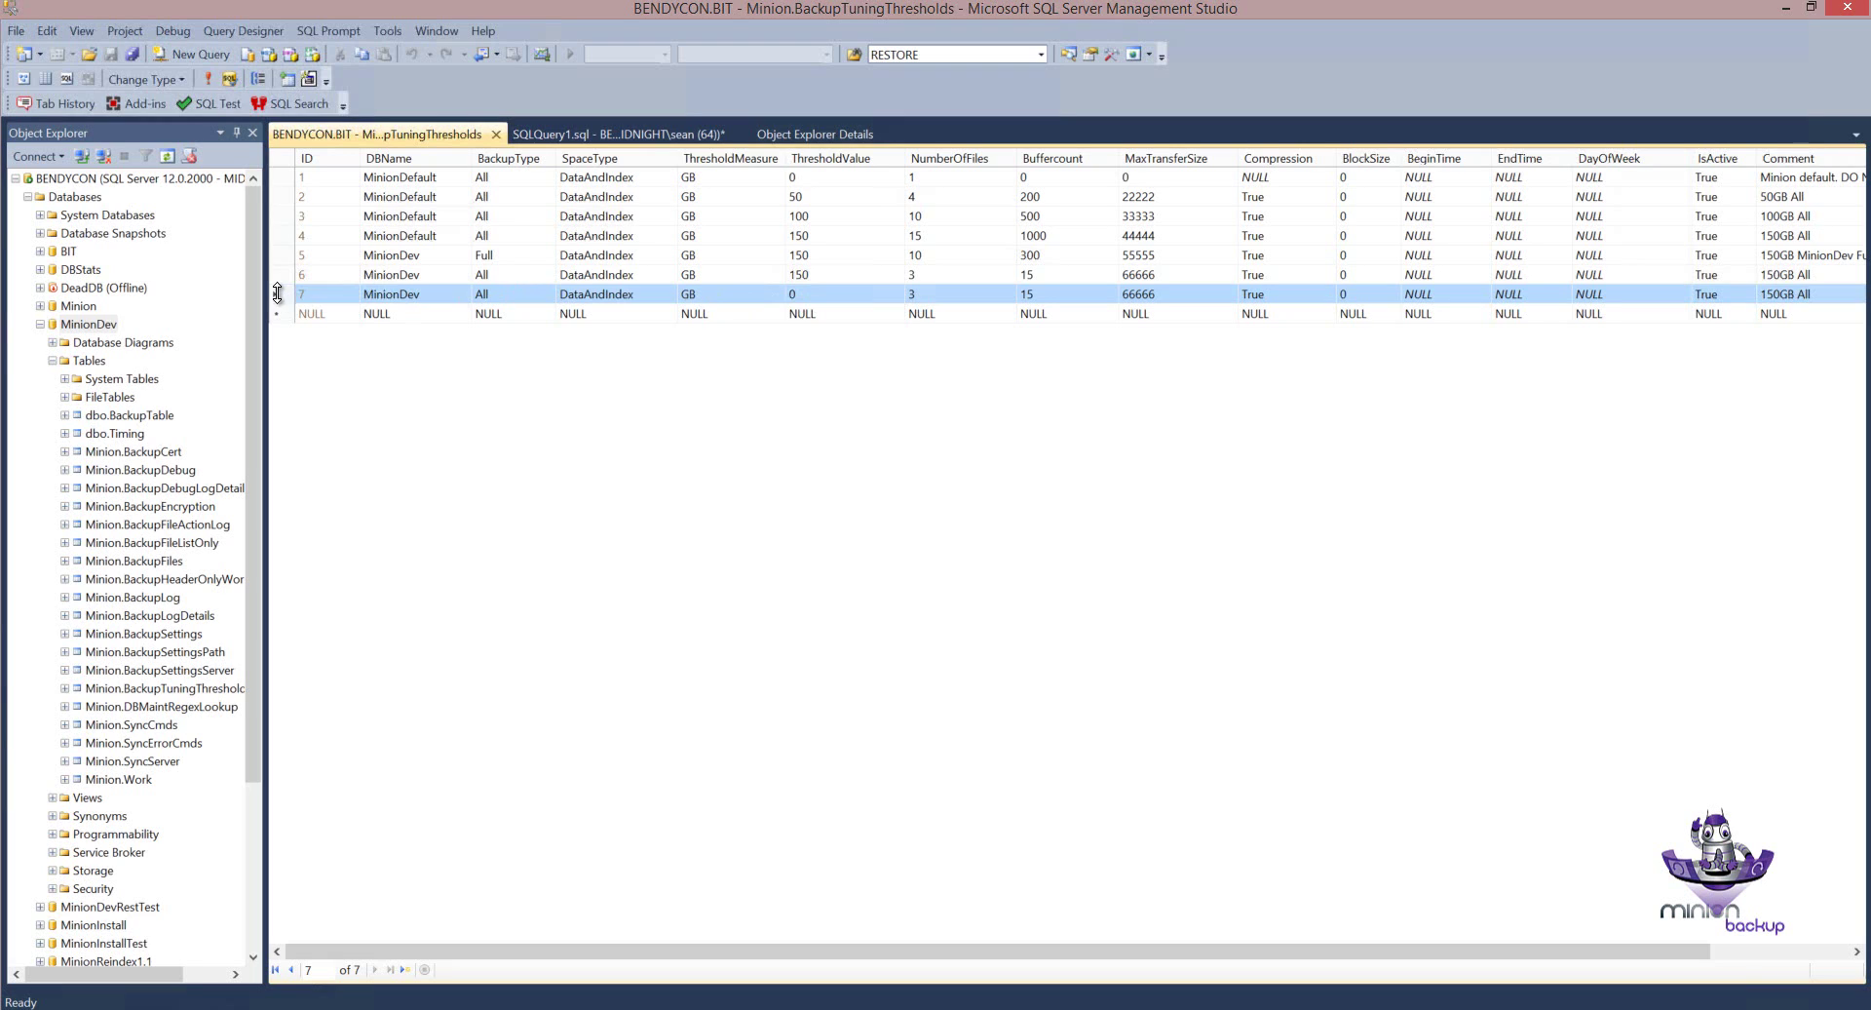
click(286, 180)
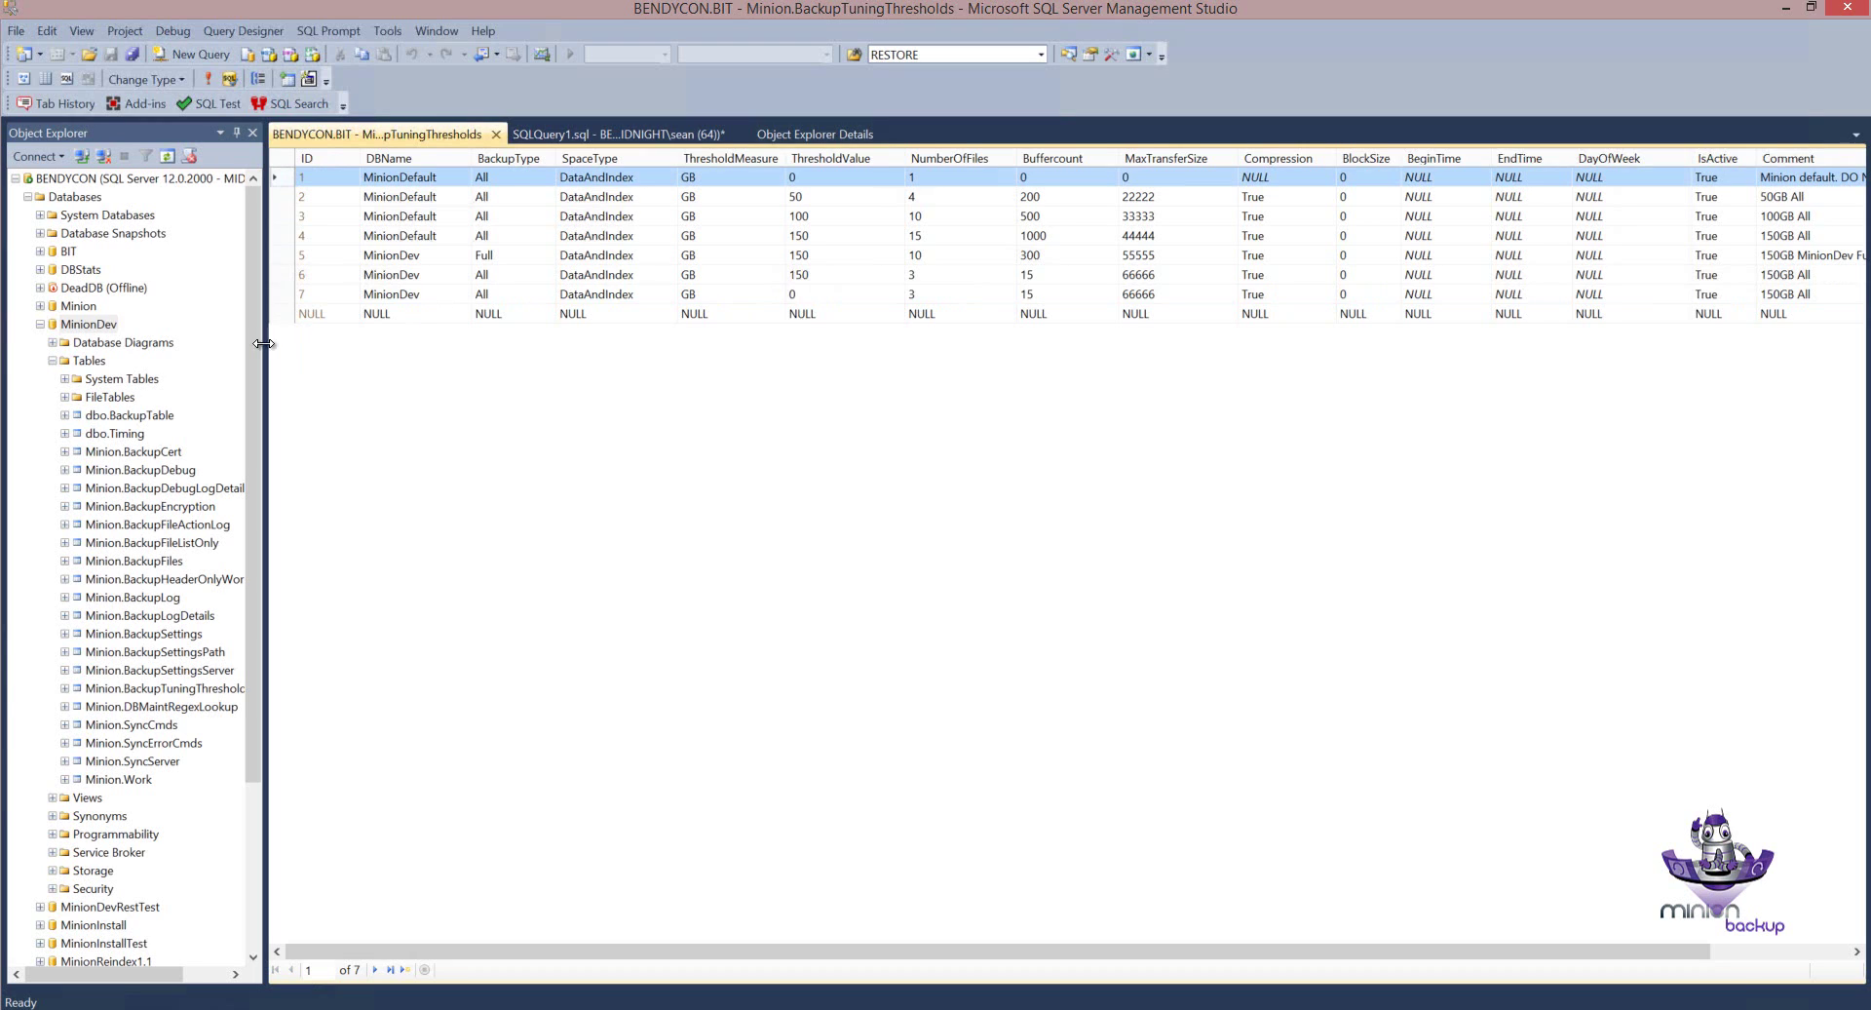
click(276, 295)
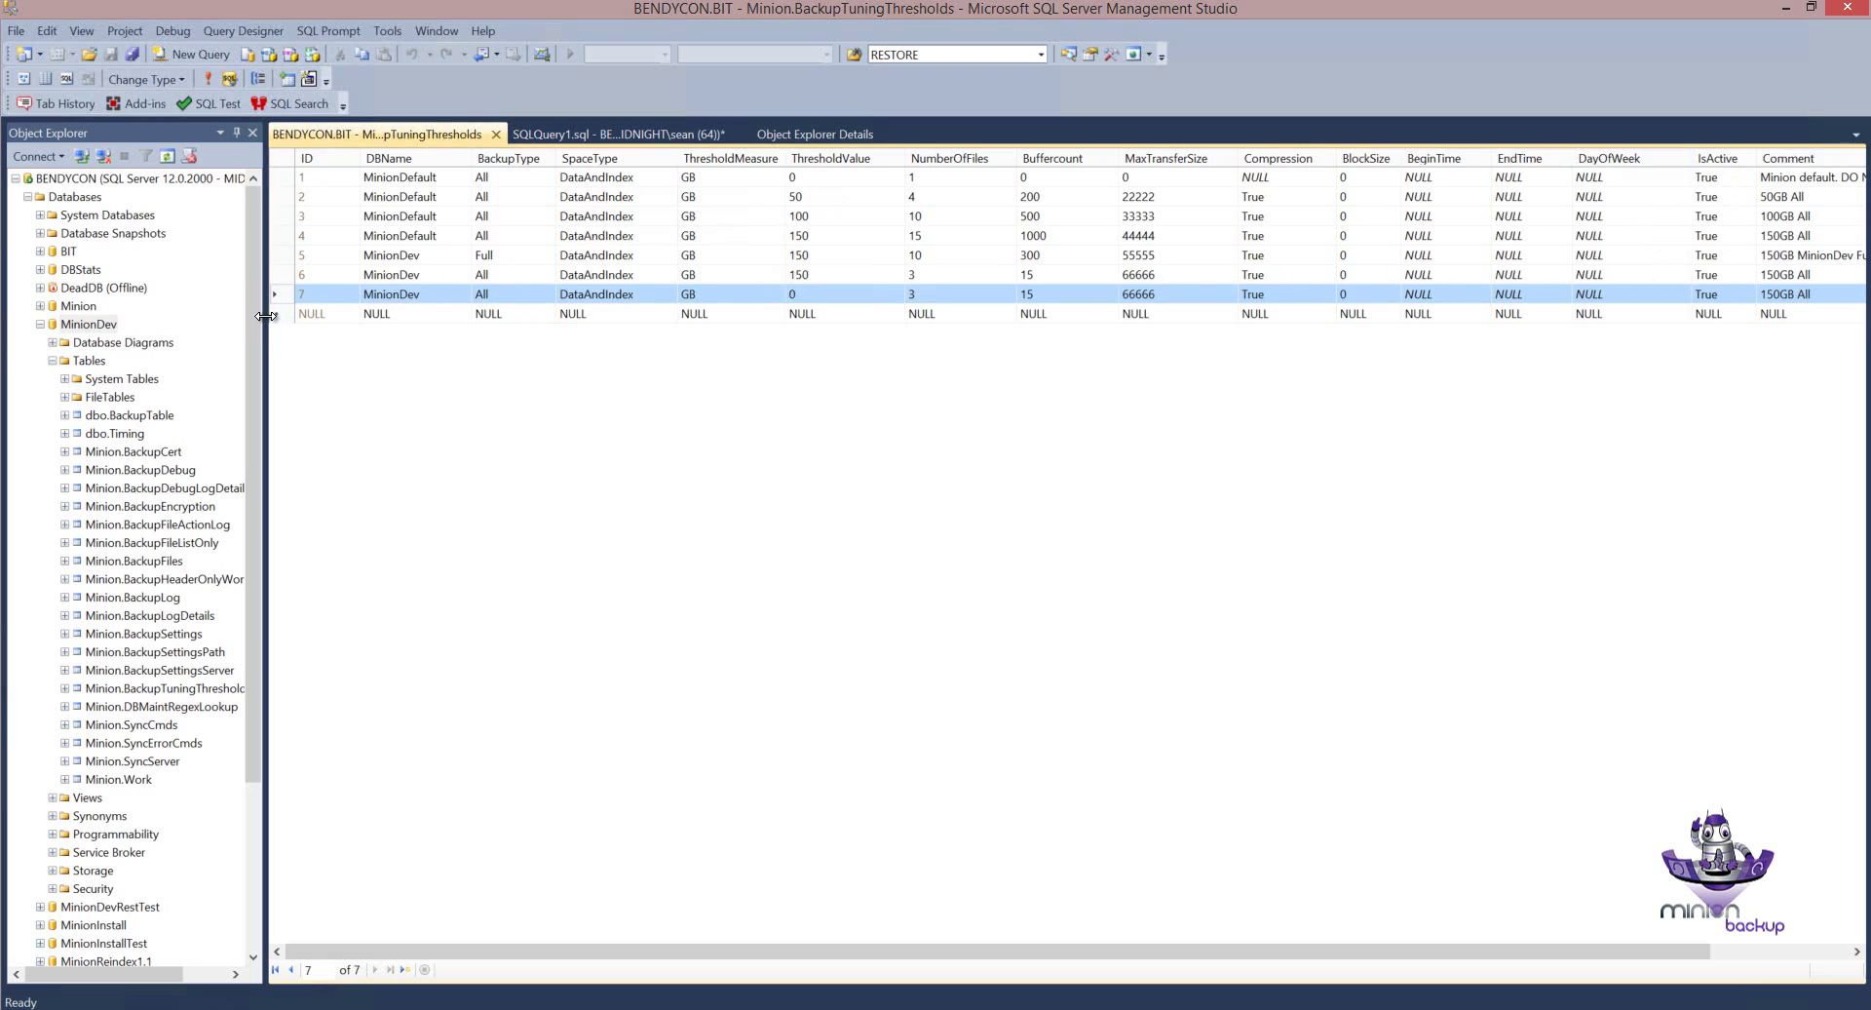
Widen the table view slightly and set the Comment of both MinionDev All threshold rows to "DR site".
drag(265, 316, 248, 326)
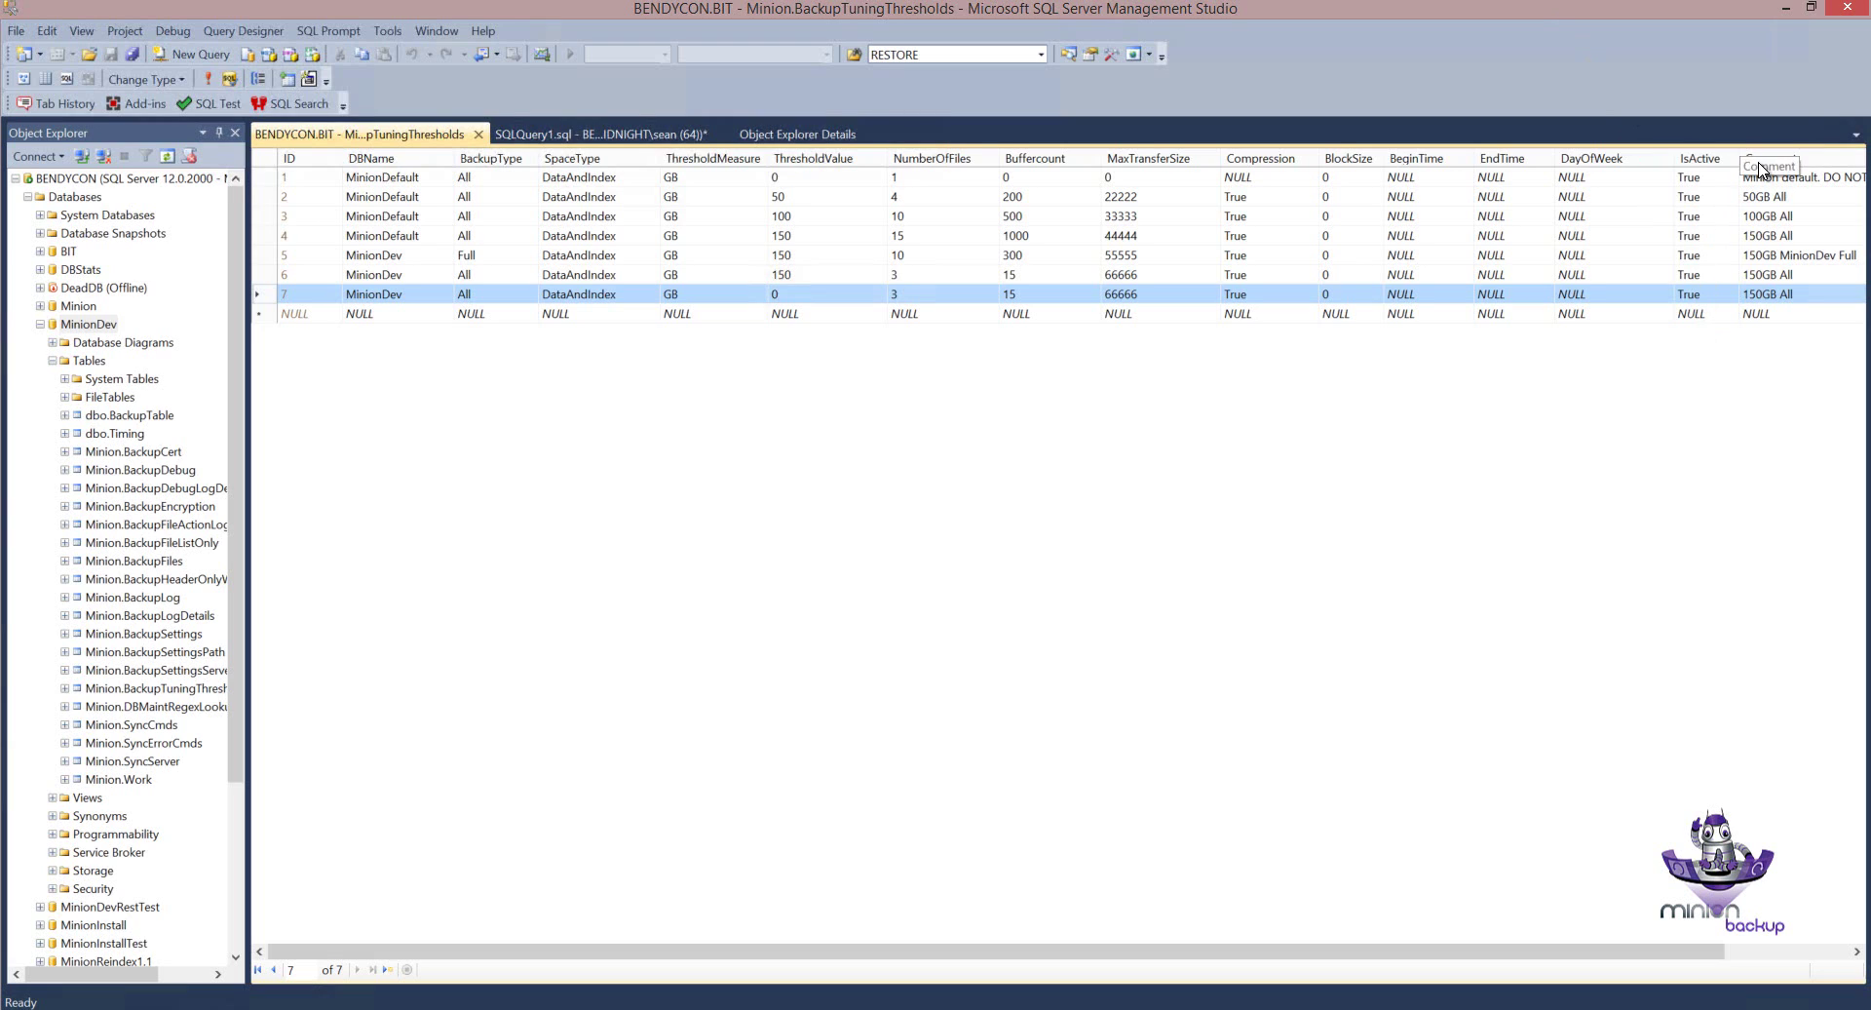
click(1770, 276)
key(ctrl+c)
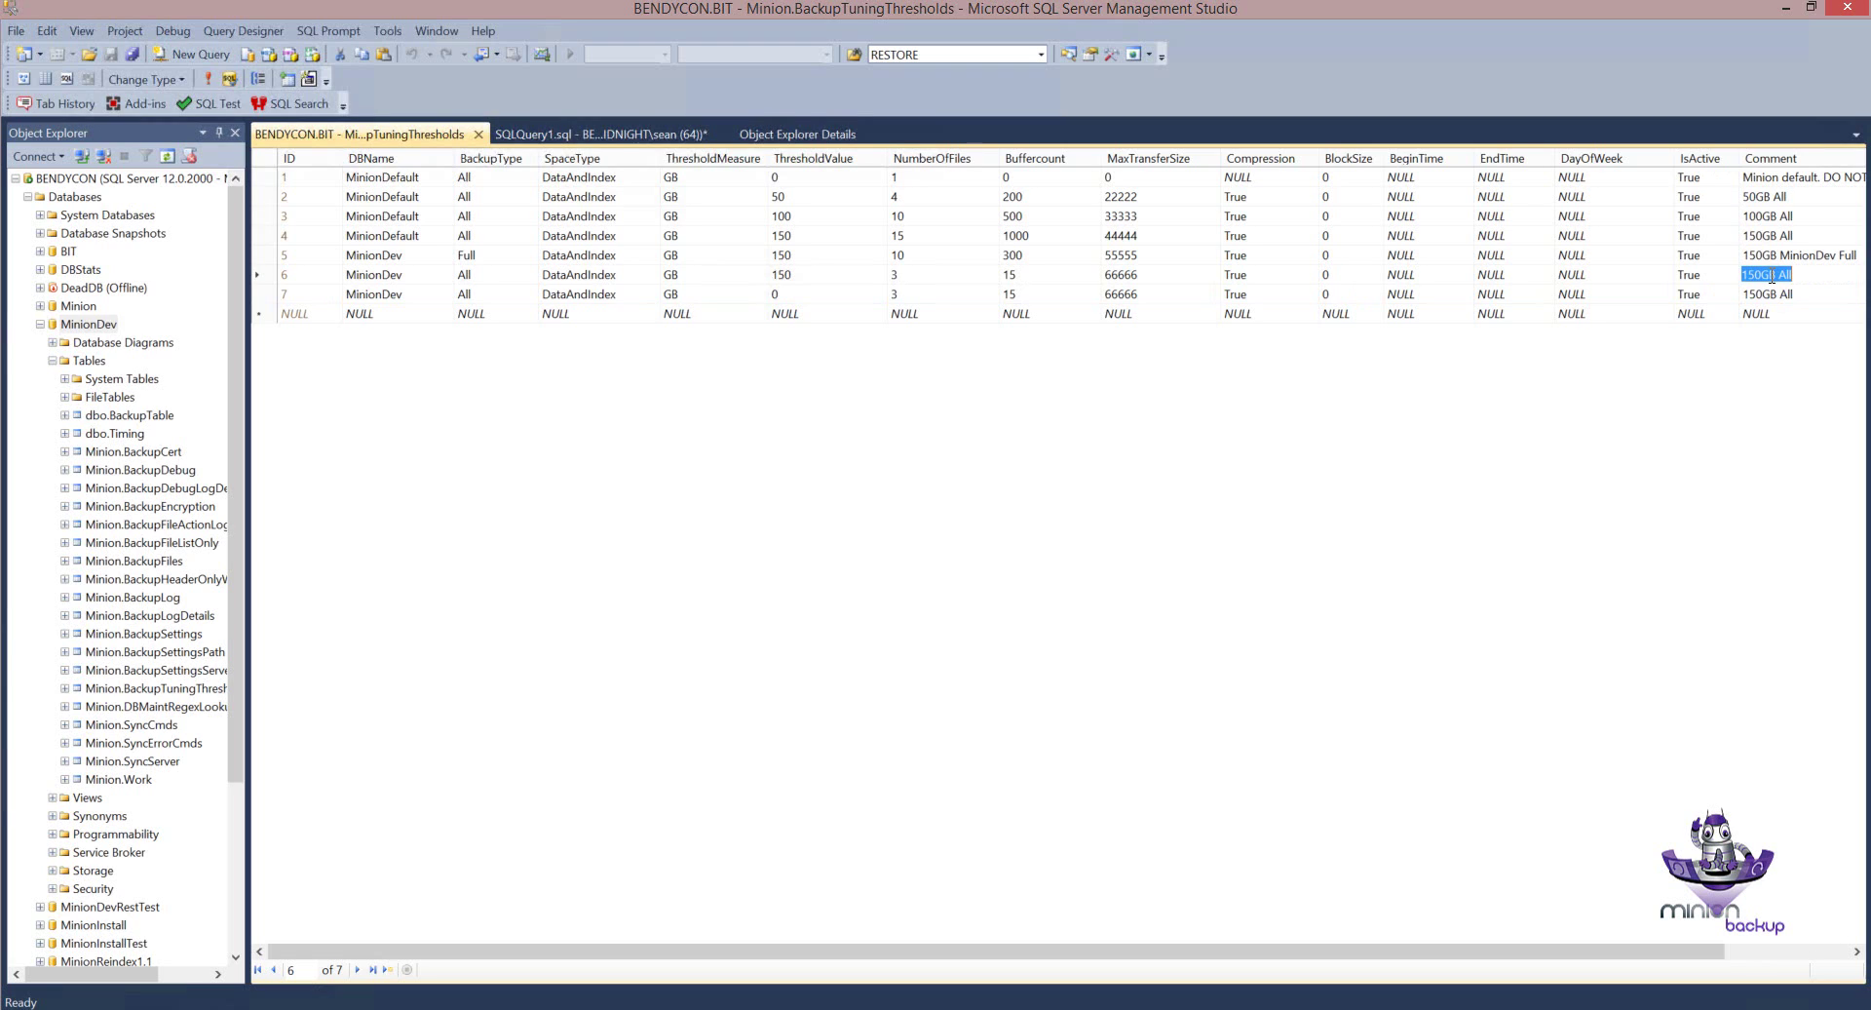
text(DR site)
click(1781, 295)
text(DR site)
Deactivate both MinionDev All threshold rows by setting IsActive to 0, and check their IsActive and Comment values.
click(1704, 275)
text(0)
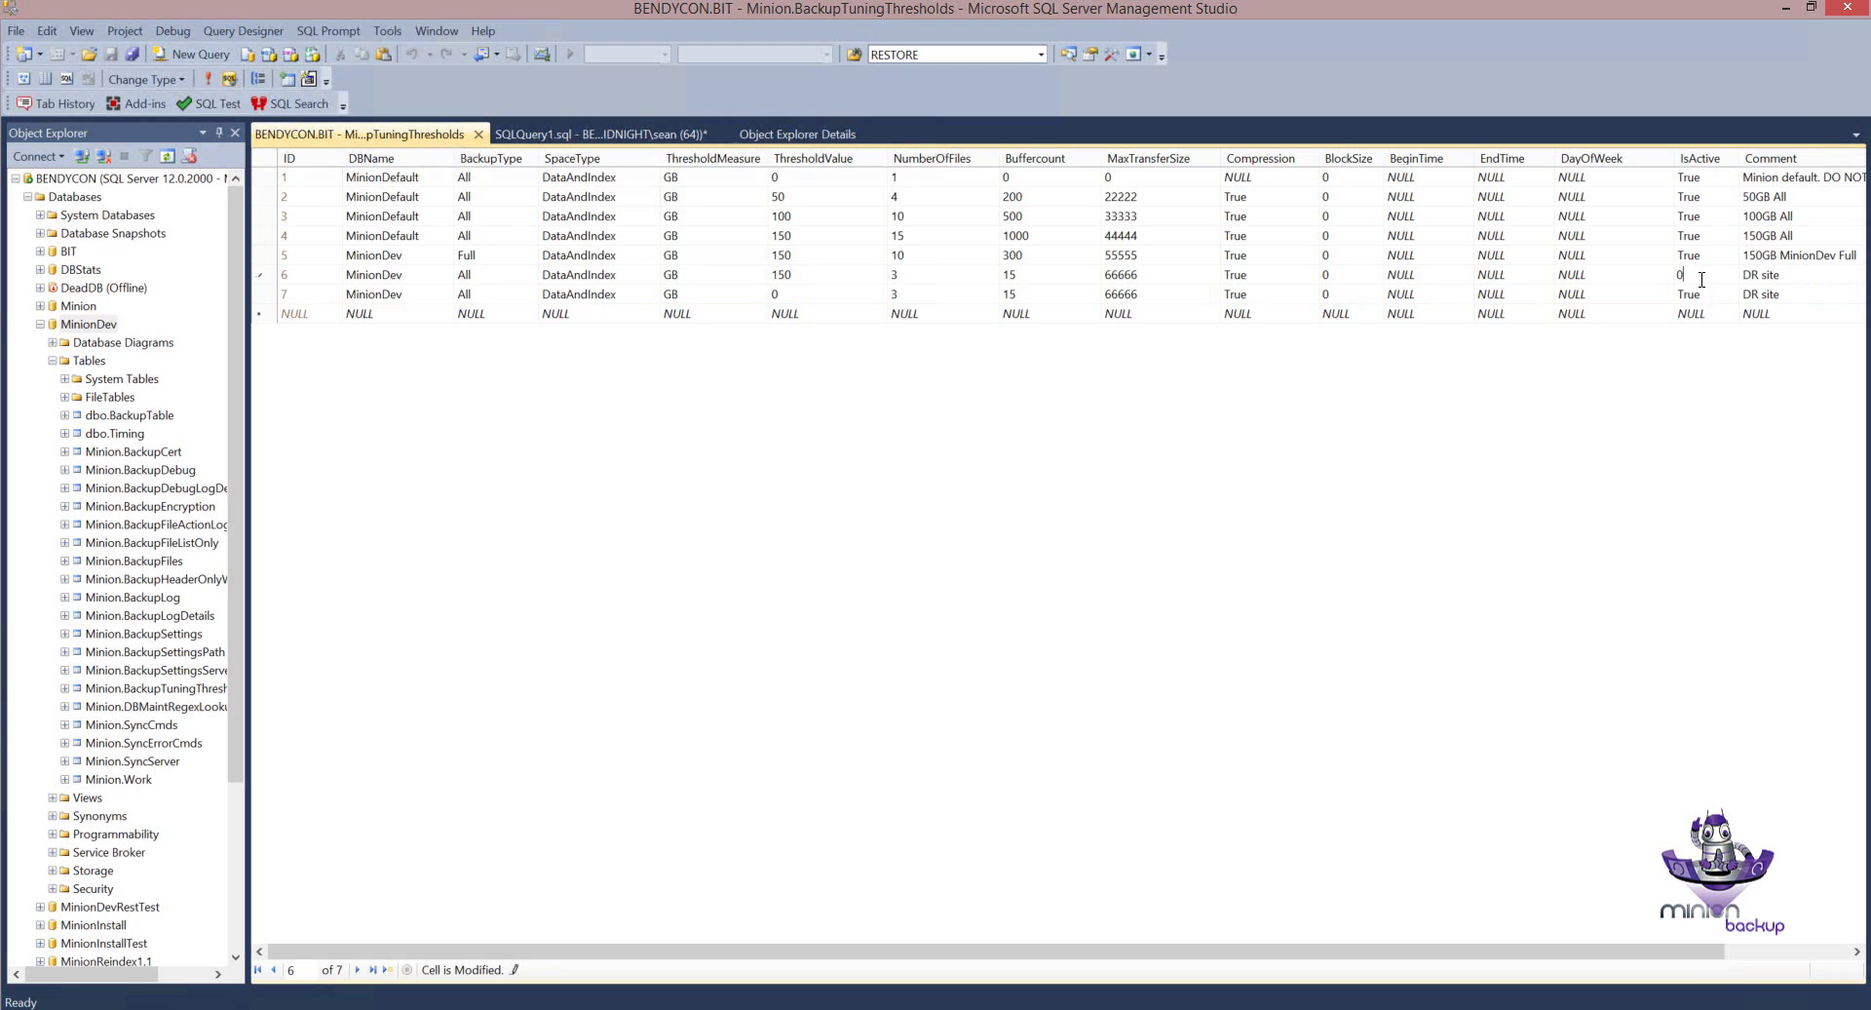
click(1702, 295)
text(0)
click(1713, 273)
click(1712, 266)
click(1763, 276)
click(1764, 295)
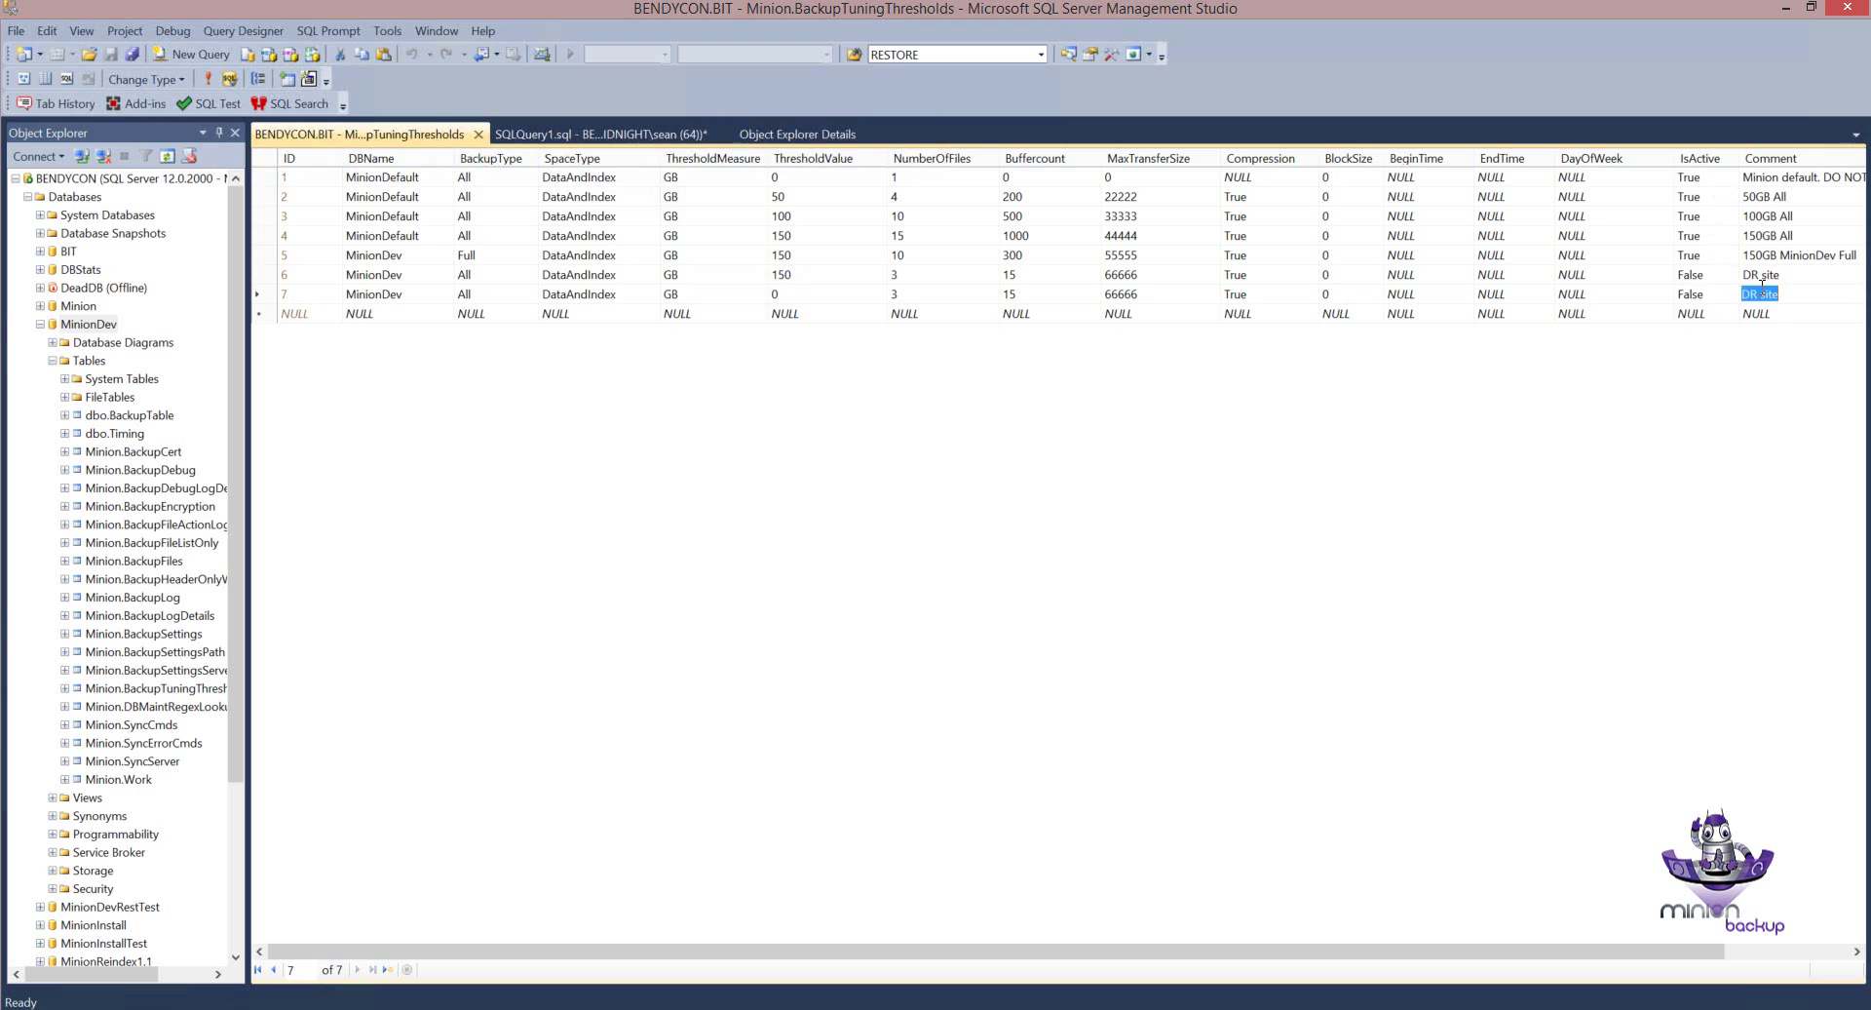
click(1691, 295)
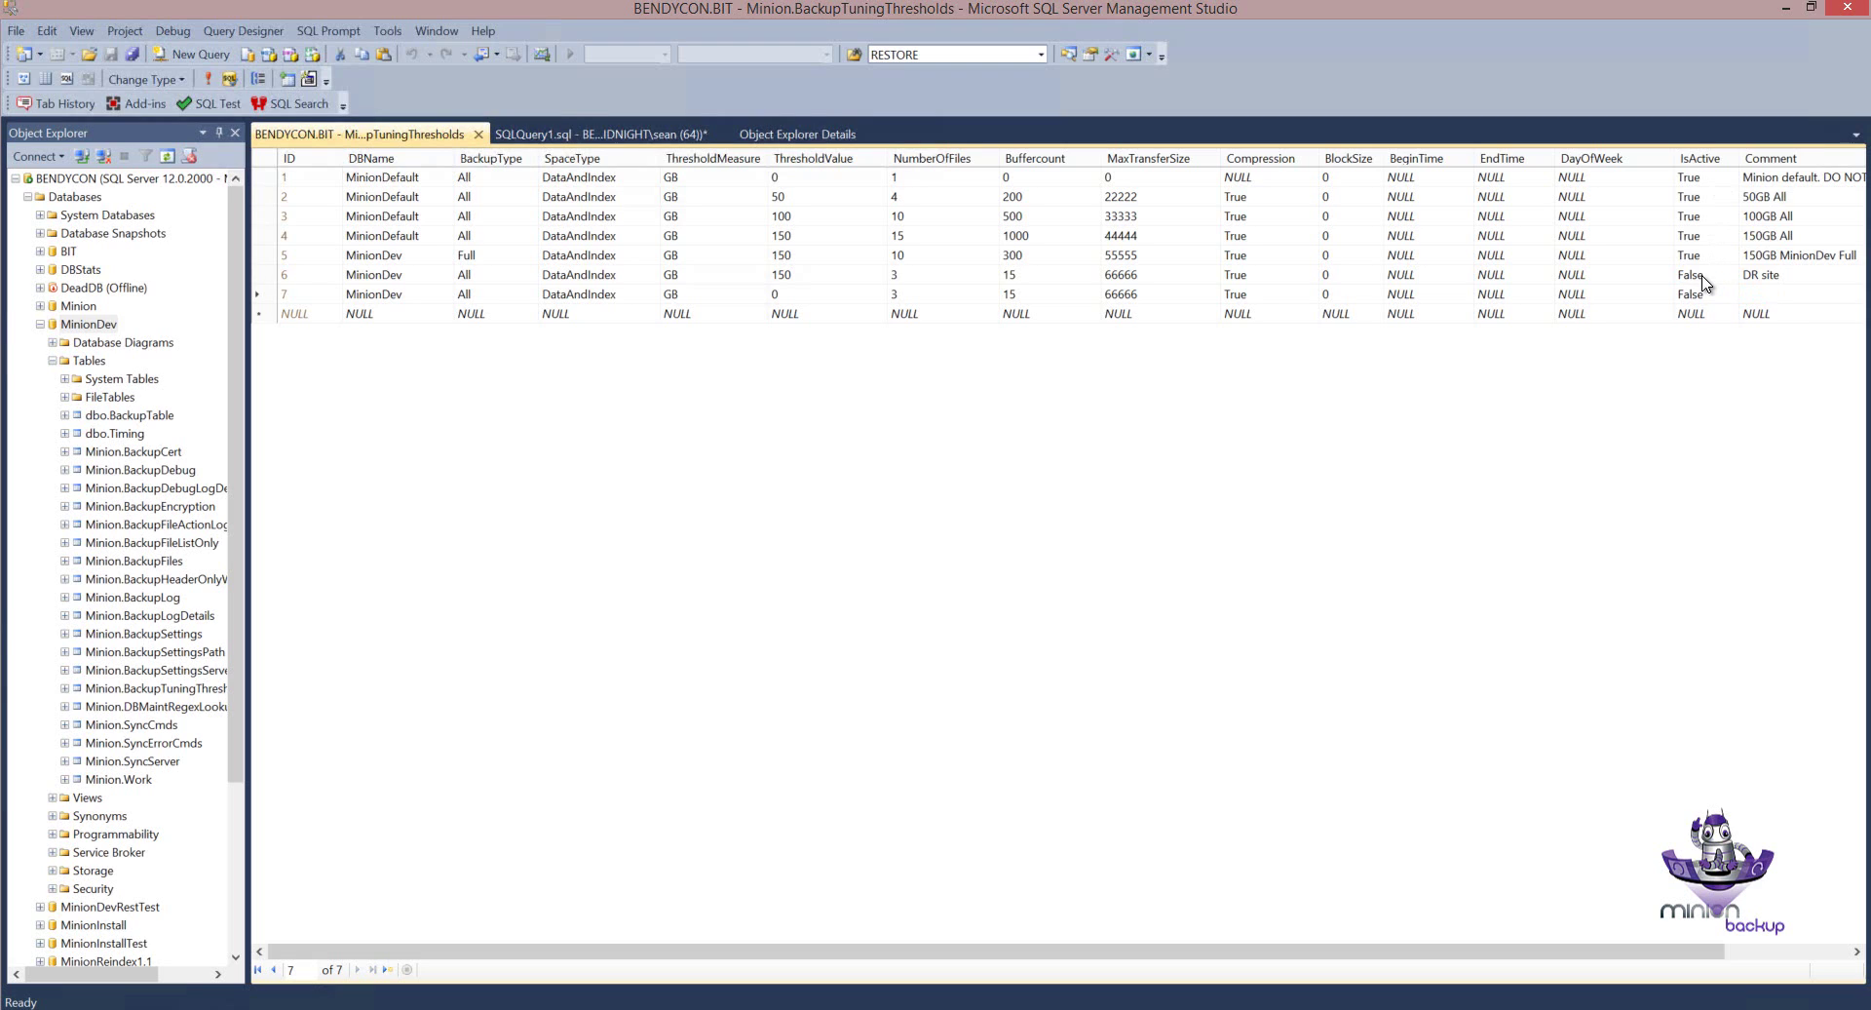
click(1751, 292)
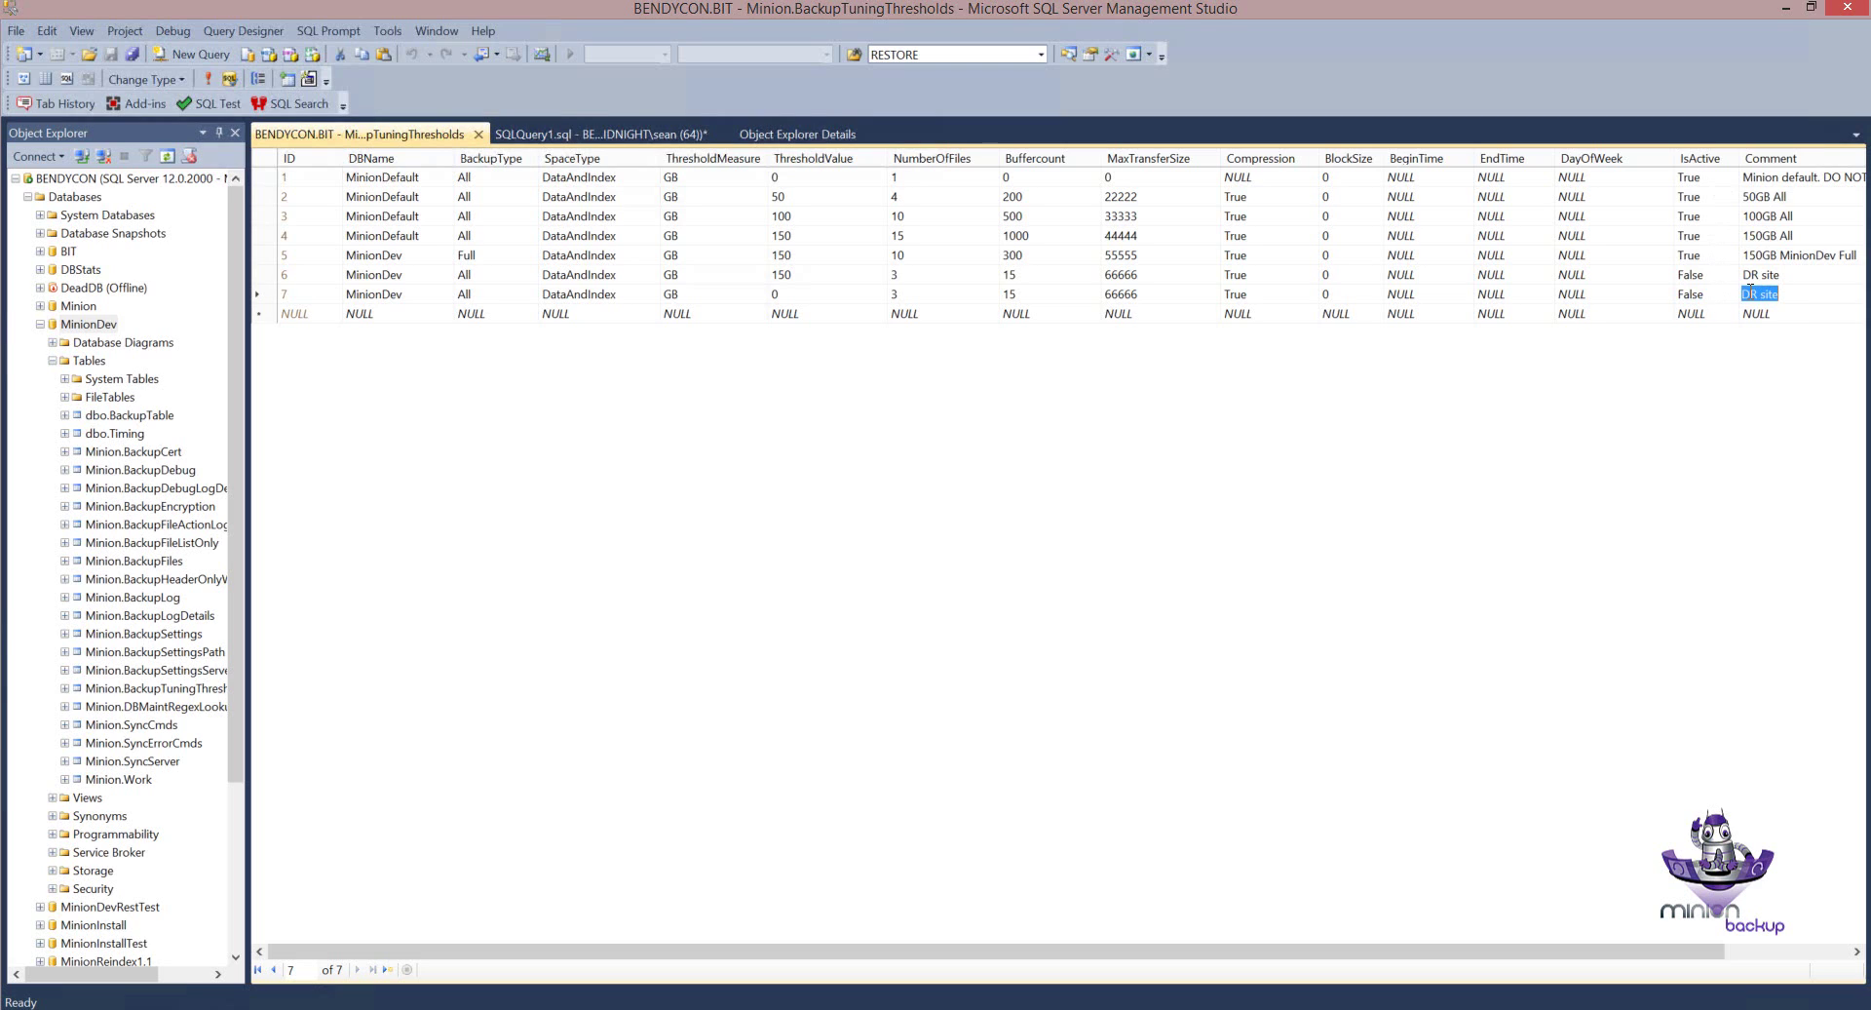